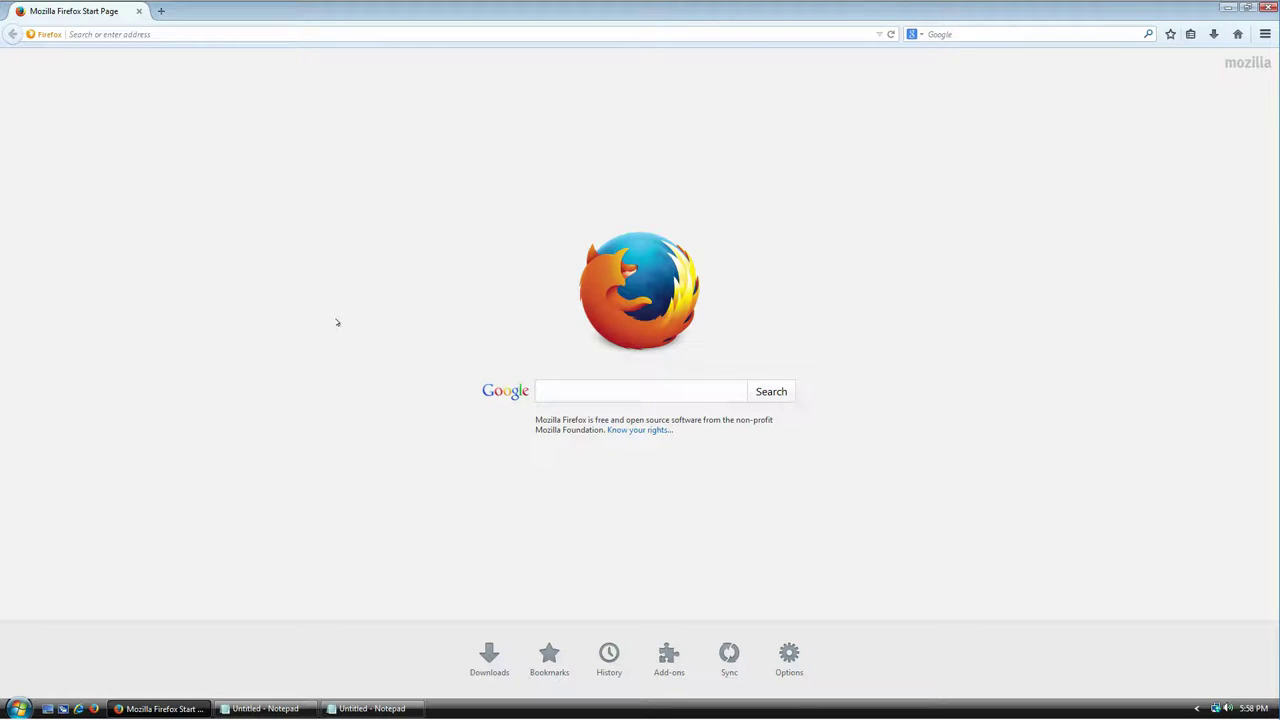
# Load the keepass.info website in Firefox
pyautogui.click(269, 35)
pyautogui.write('keepass.info')
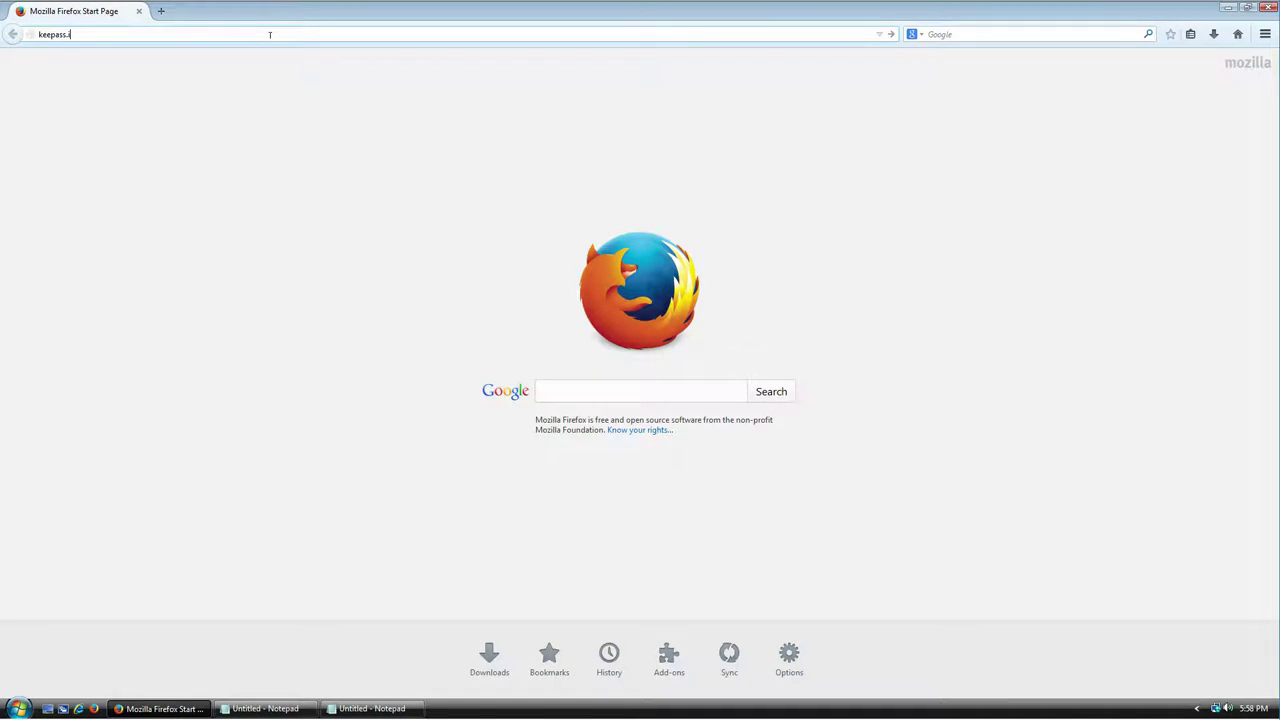
pyautogui.press('Return')
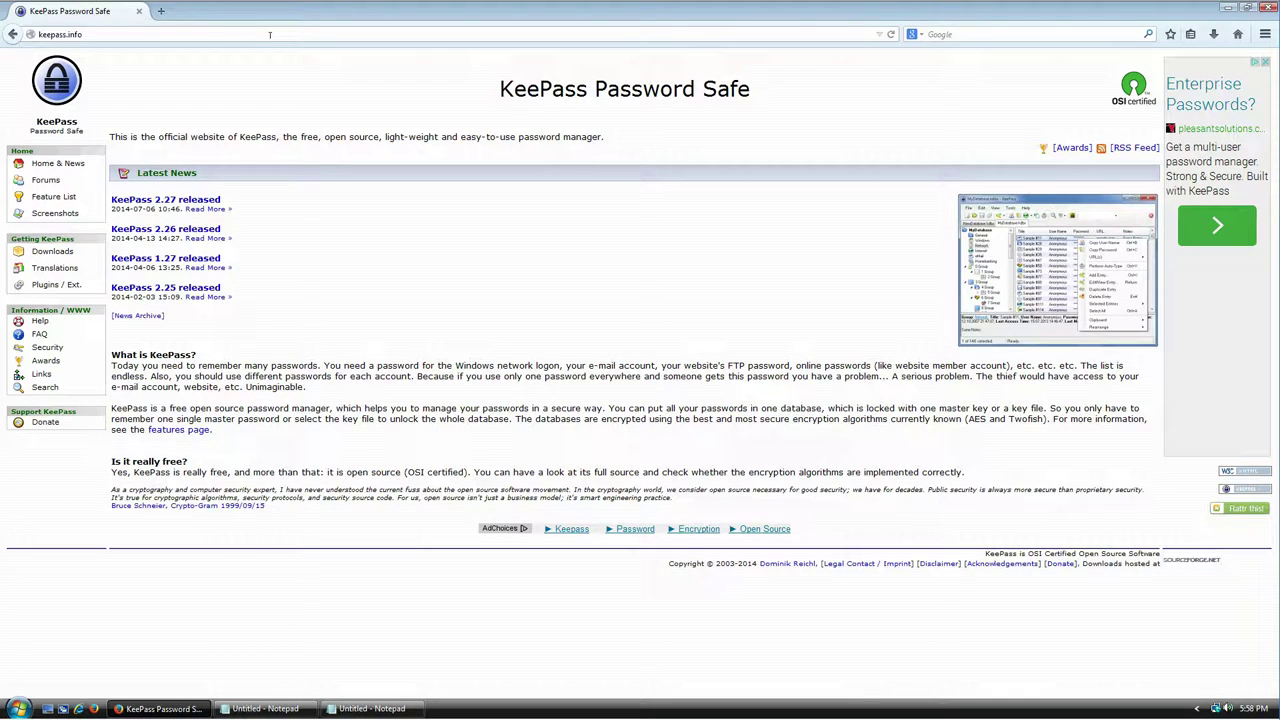
# Open the 'KeePass 2.27 released' news announcement
pyautogui.click(167, 201)
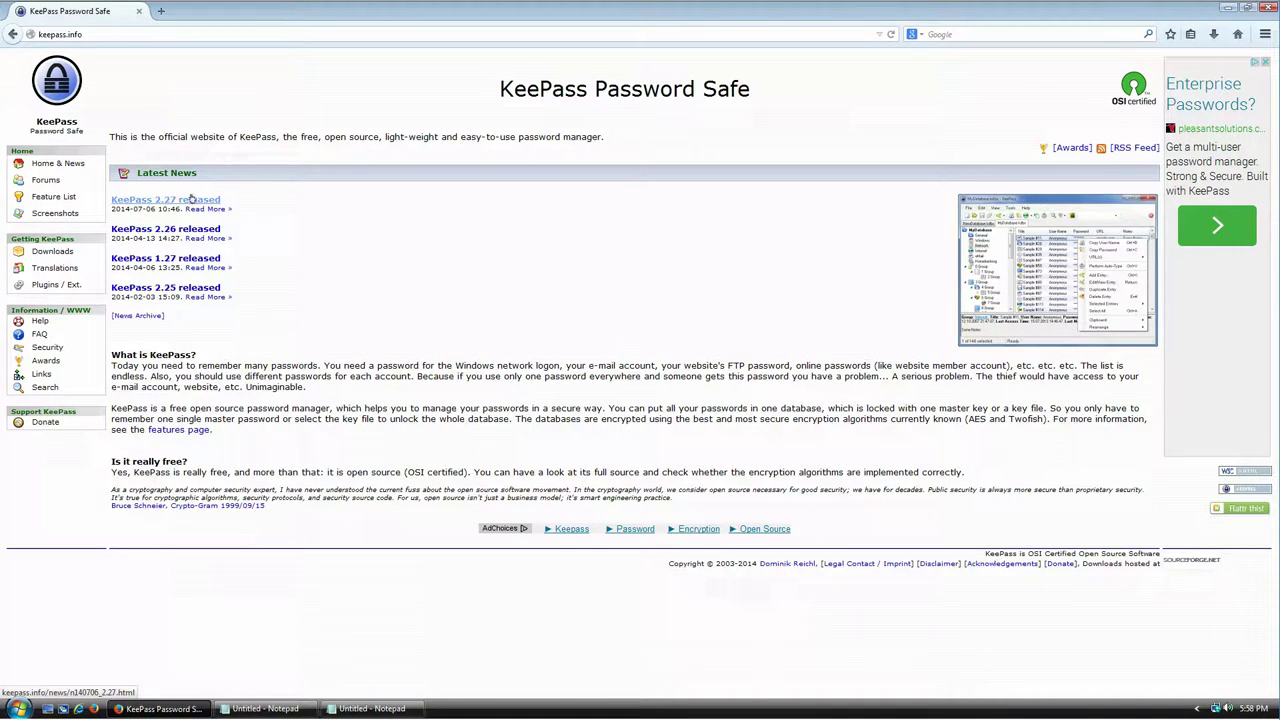
pyautogui.click(173, 202)
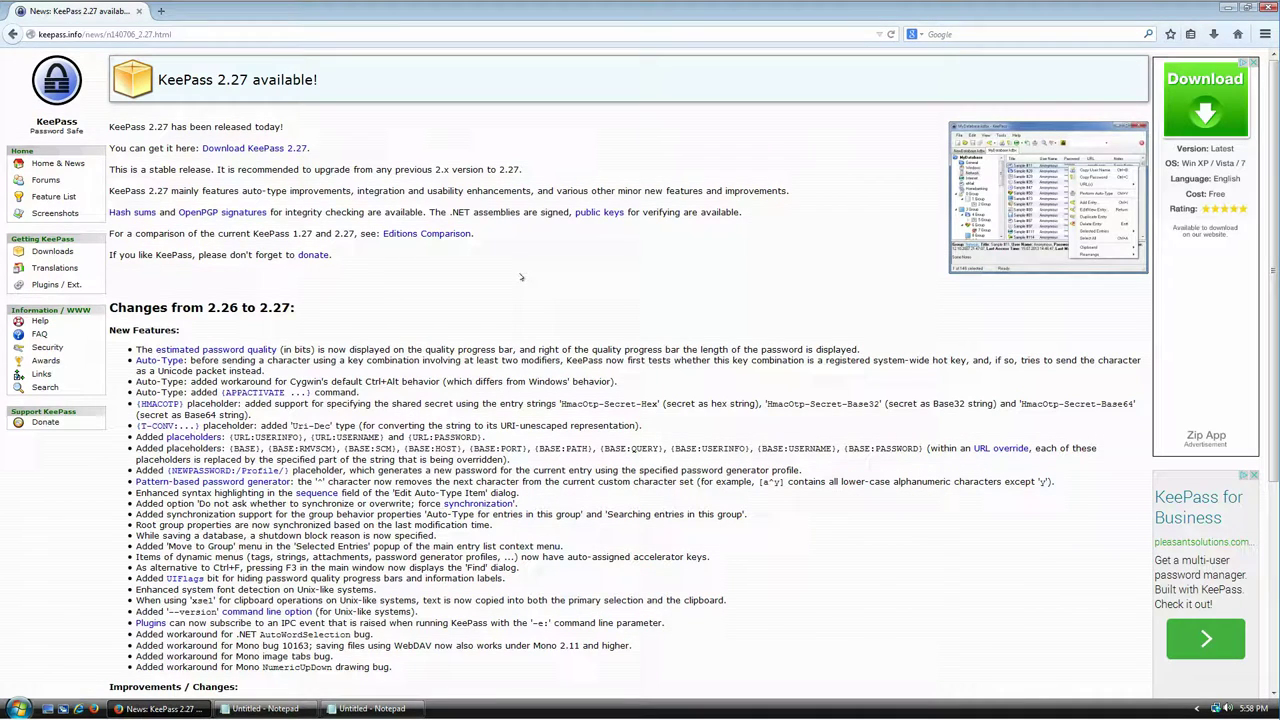
pyautogui.click(273, 150)
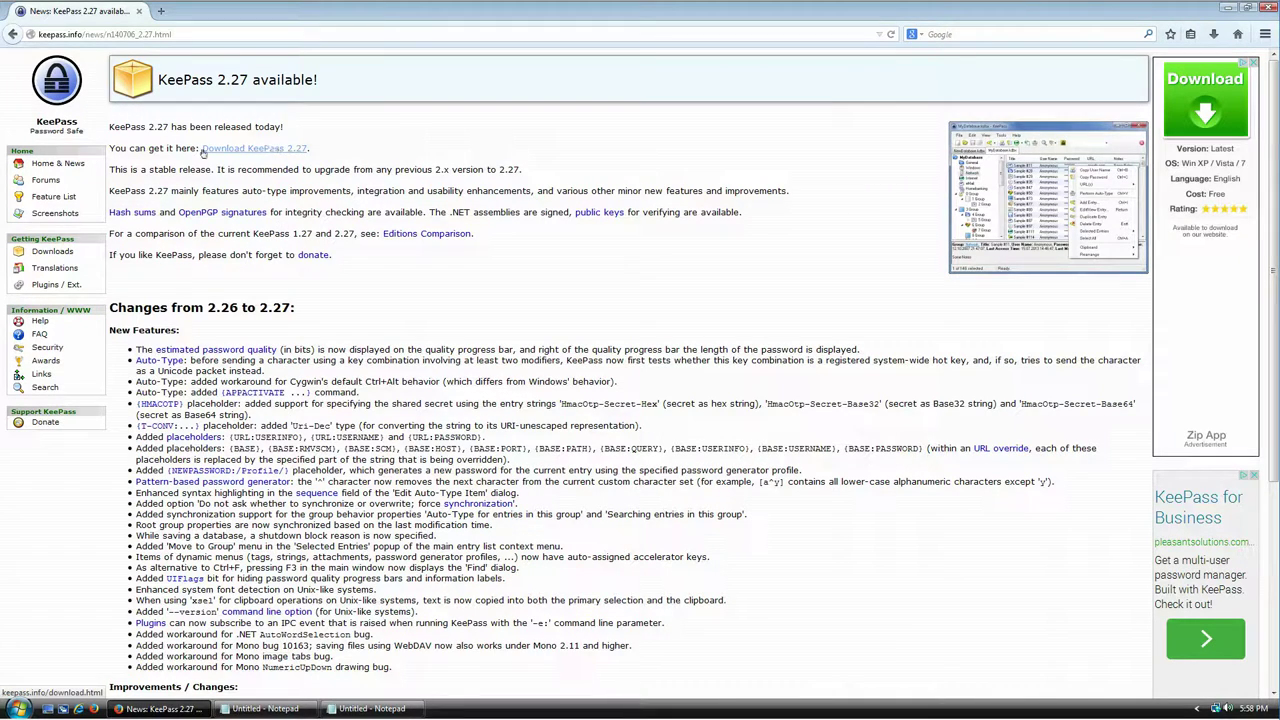
# Open the KeePass 2.27 downloads page and highlight the Classic and Professional edition headings
pyautogui.click(283, 149)
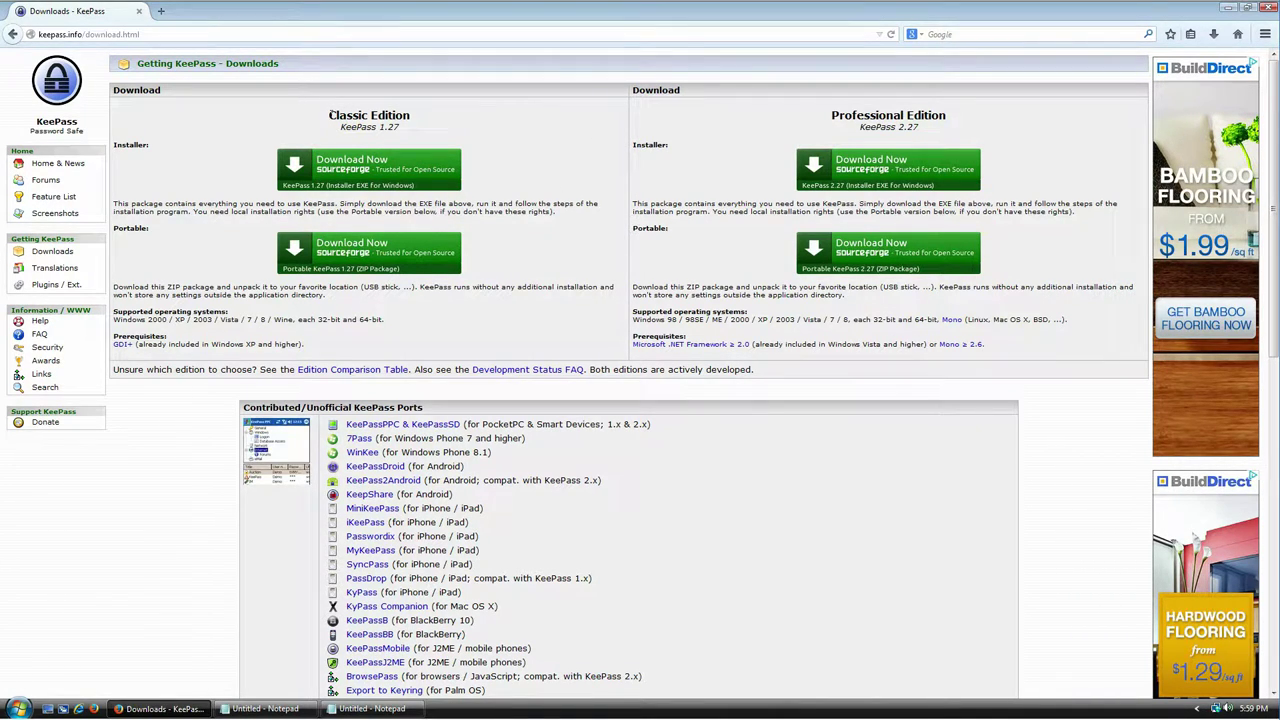
pyautogui.moveTo(327, 114)
pyautogui.mouseDown()
pyautogui.moveTo(410, 115)
pyautogui.moveTo(342, 128)
pyautogui.mouseUp()
pyautogui.moveTo(828, 114); pyautogui.dragTo(985, 133)
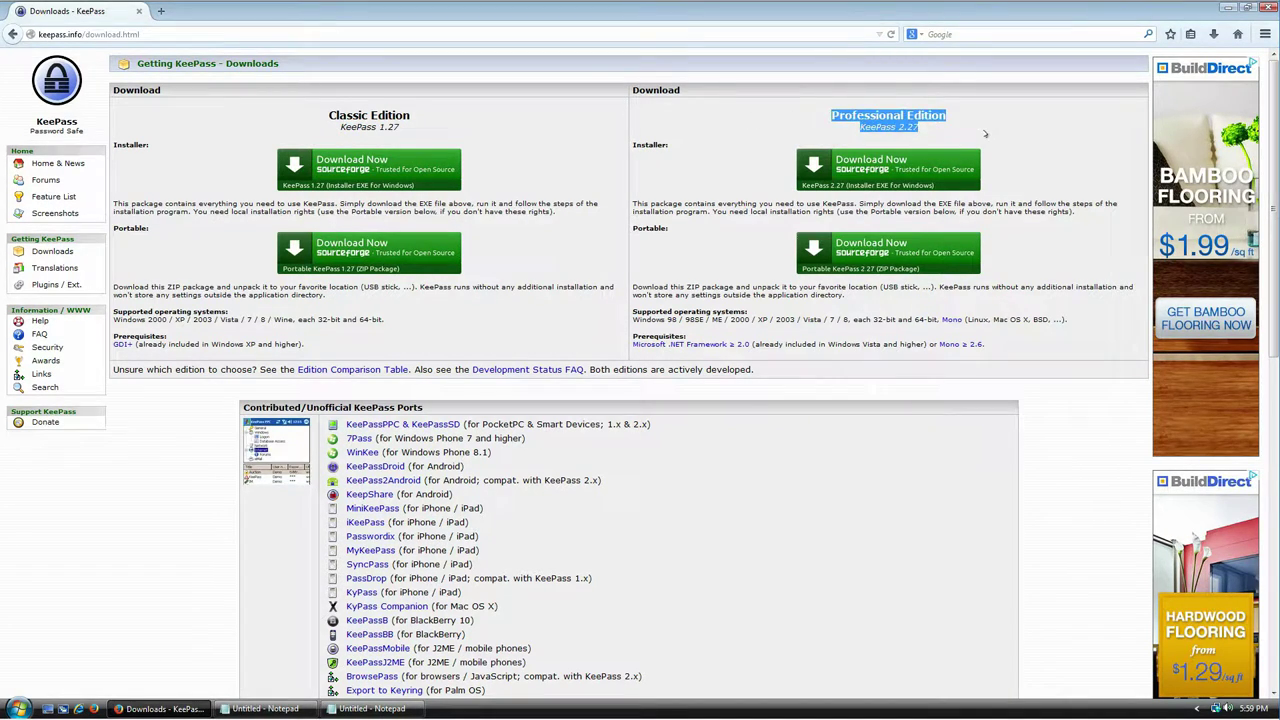
pyautogui.click(957, 126)
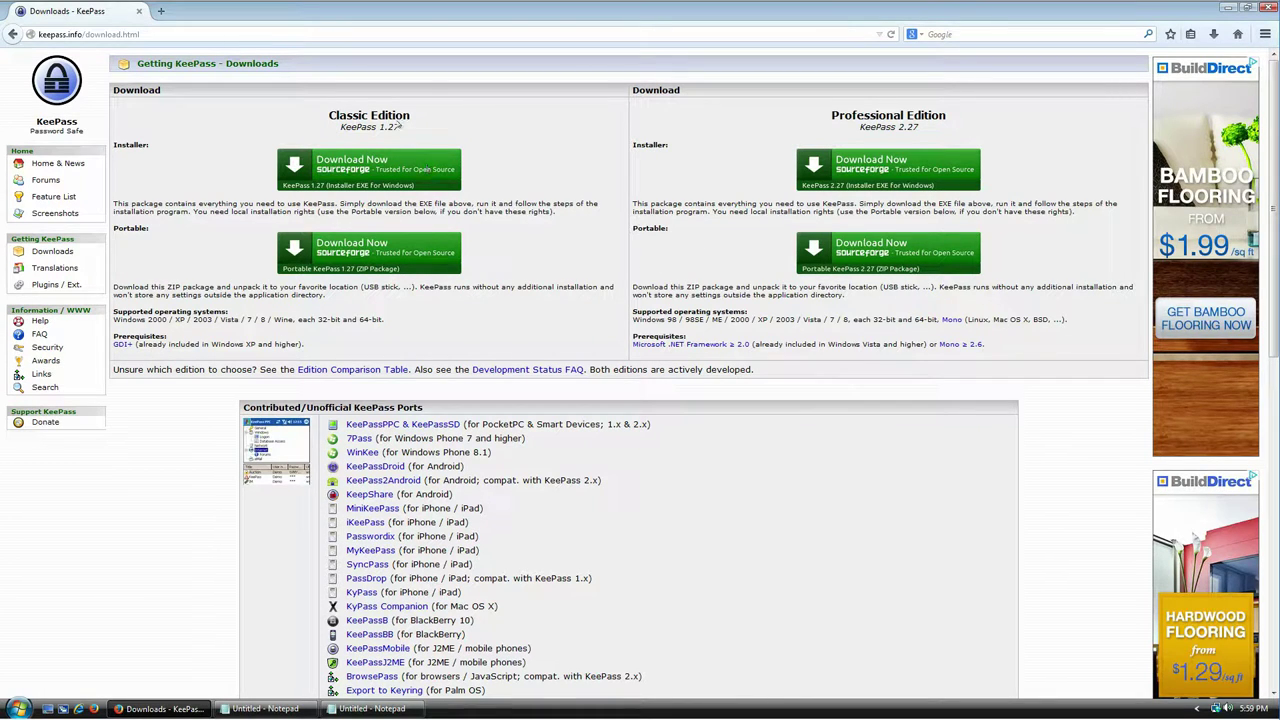
# Highlight the Classic Edition heading, description and prerequisites to review them
pyautogui.moveTo(394, 115); pyautogui.dragTo(336, 119)
pyautogui.moveTo(325, 353); pyautogui.dragTo(102, 342)
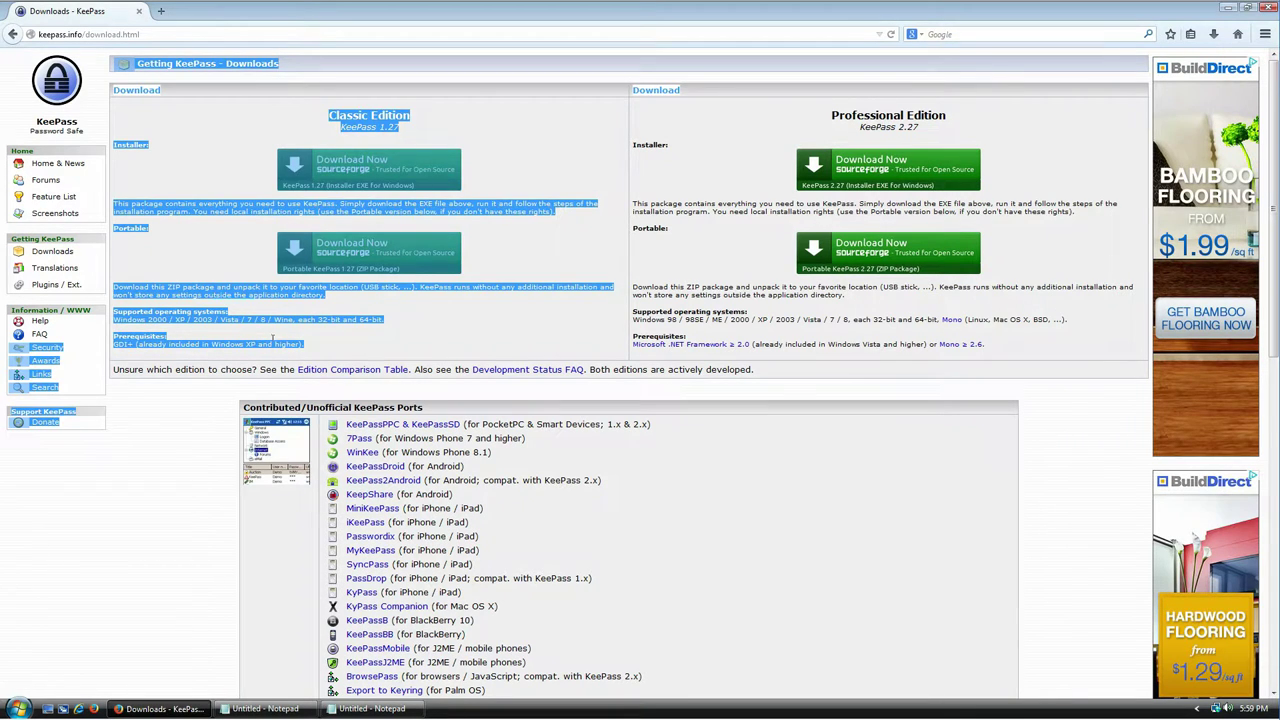
pyautogui.click(268, 343)
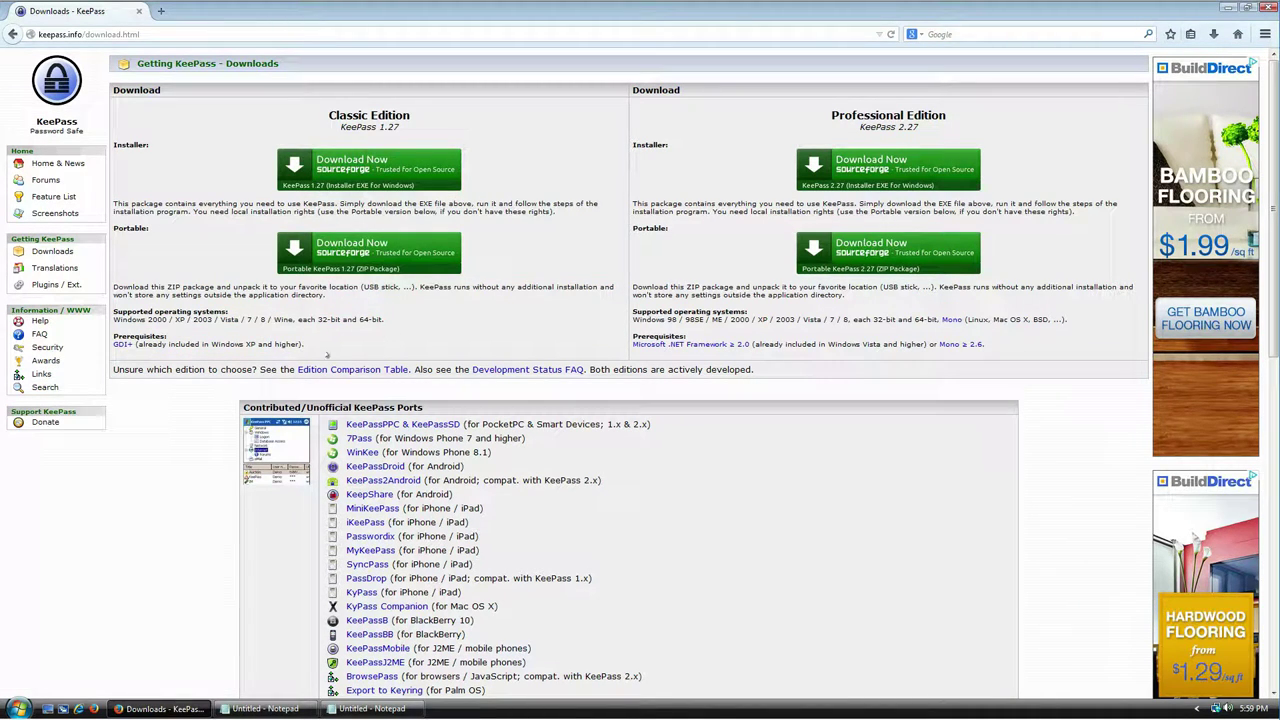
pyautogui.moveTo(210, 344); pyautogui.dragTo(288, 346)
pyautogui.click(727, 355)
# Highlight the Professional Edition heading and its Windows version prerequisites
pyautogui.moveTo(948, 116); pyautogui.dragTo(845, 116)
pyautogui.moveTo(986, 344); pyautogui.dragTo(638, 346)
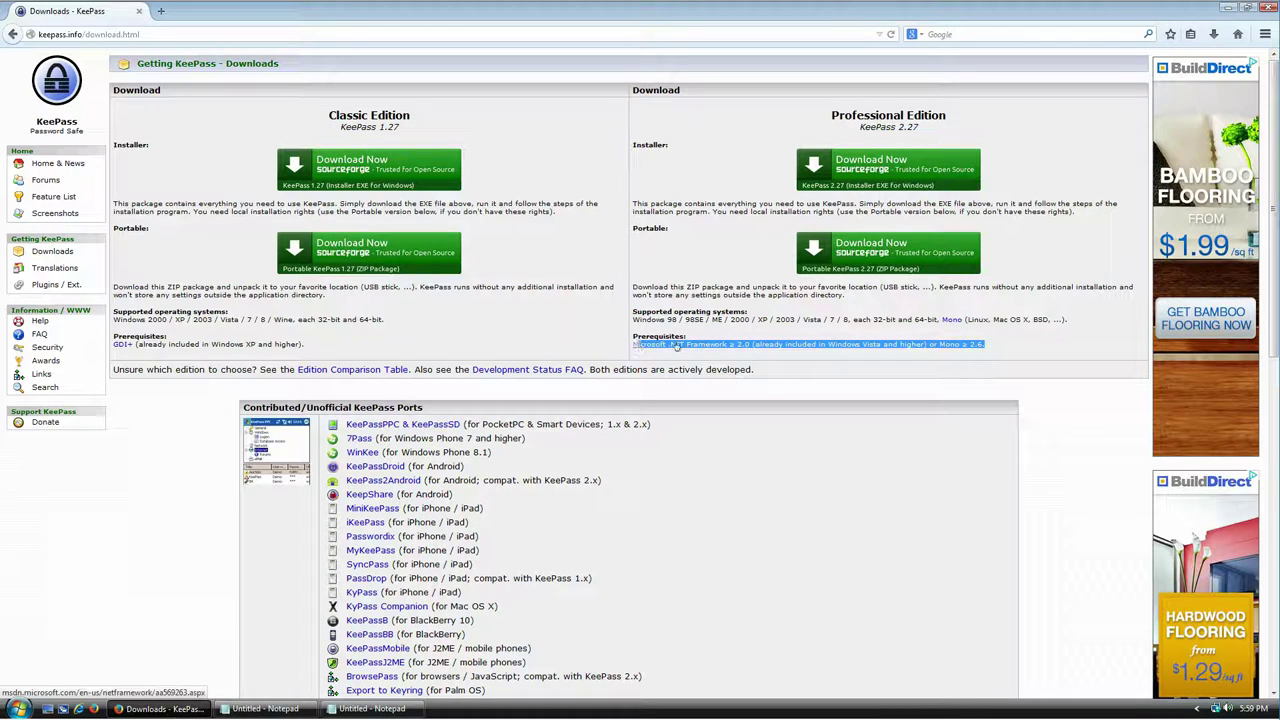
pyautogui.click(763, 340)
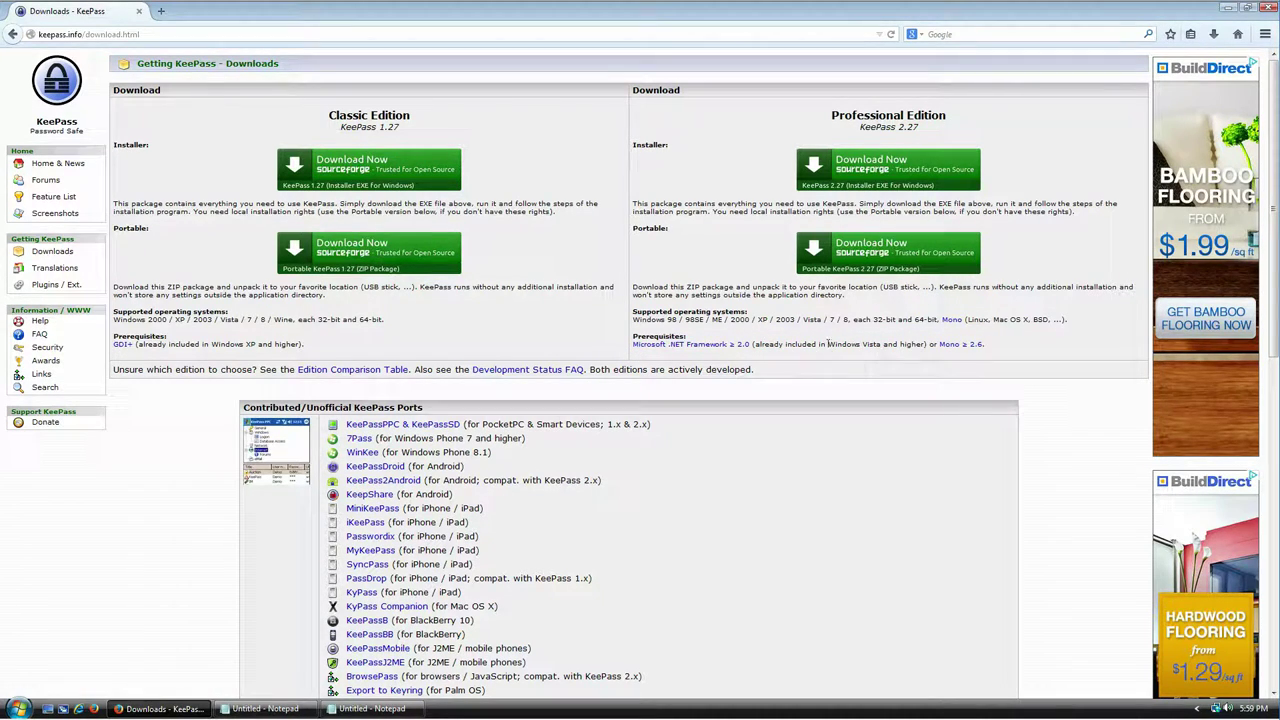
pyautogui.moveTo(825, 344); pyautogui.dragTo(909, 342)
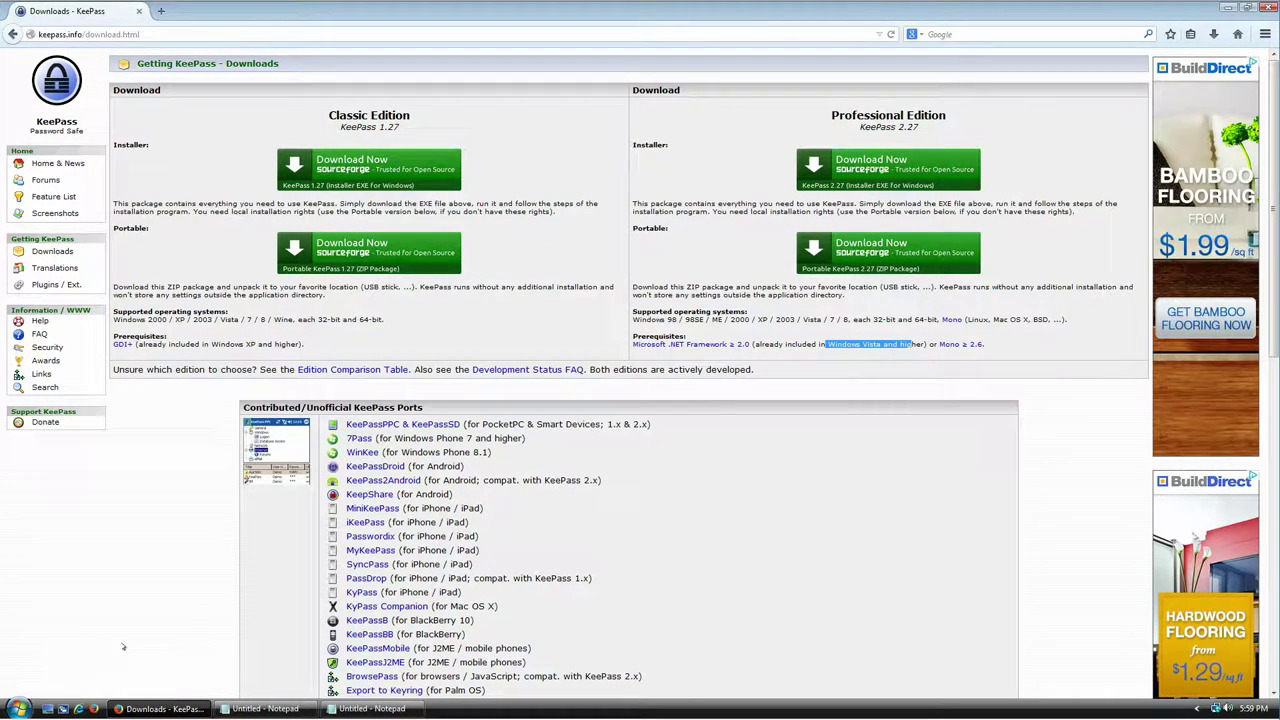
pyautogui.click(906, 172)
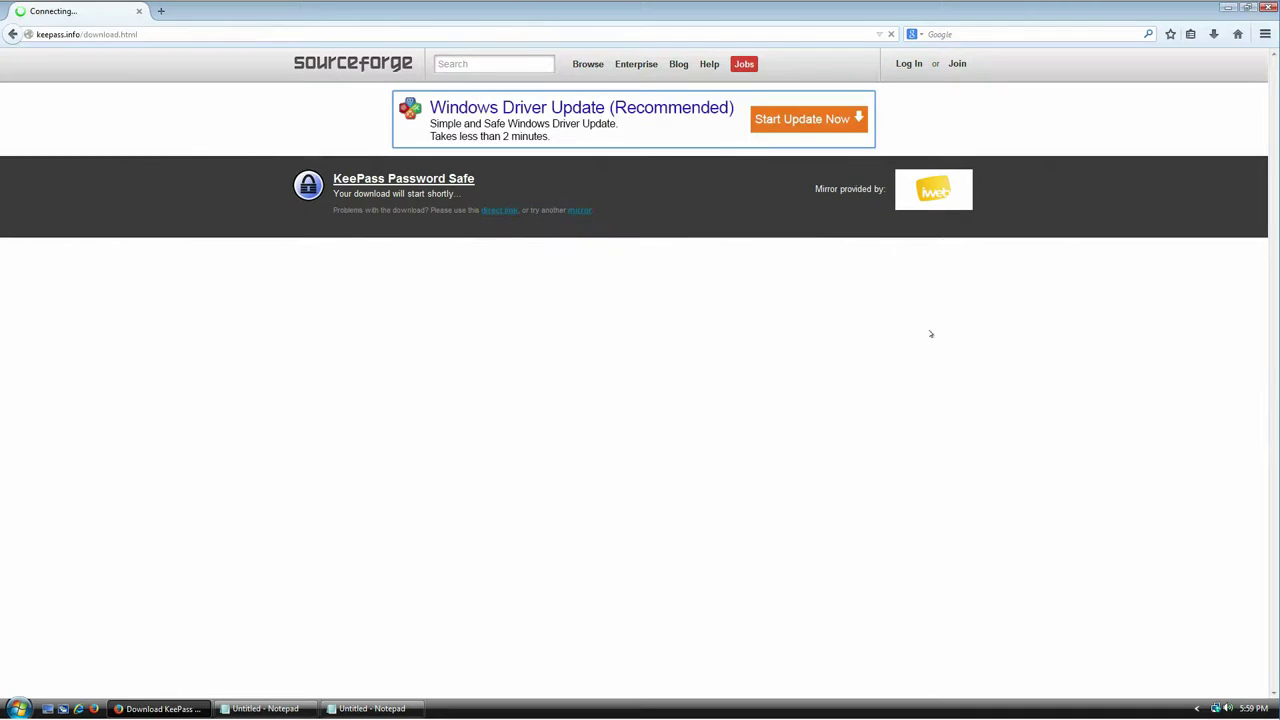
pyautogui.hotkey('alt', 'Left')
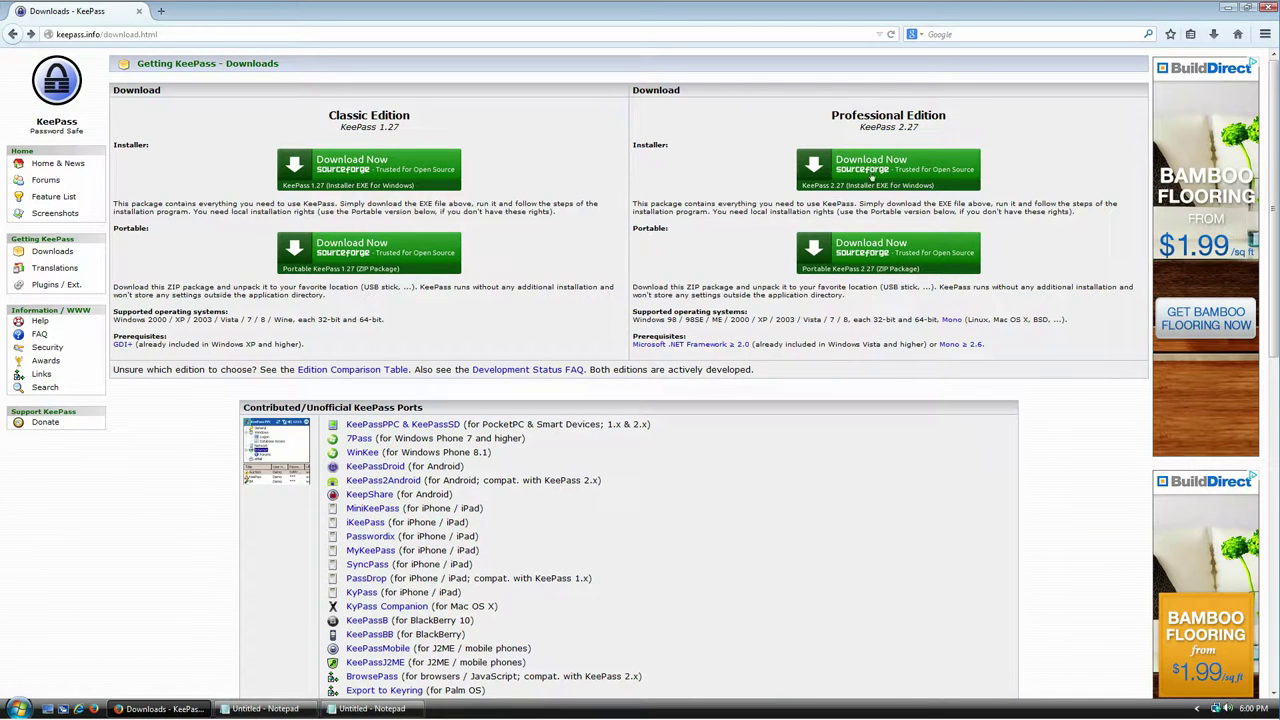
pyautogui.moveTo(653, 145); pyautogui.dragTo(678, 166)
pyautogui.moveTo(641, 228); pyautogui.dragTo(702, 236)
pyautogui.click(719, 235)
pyautogui.click(868, 172)
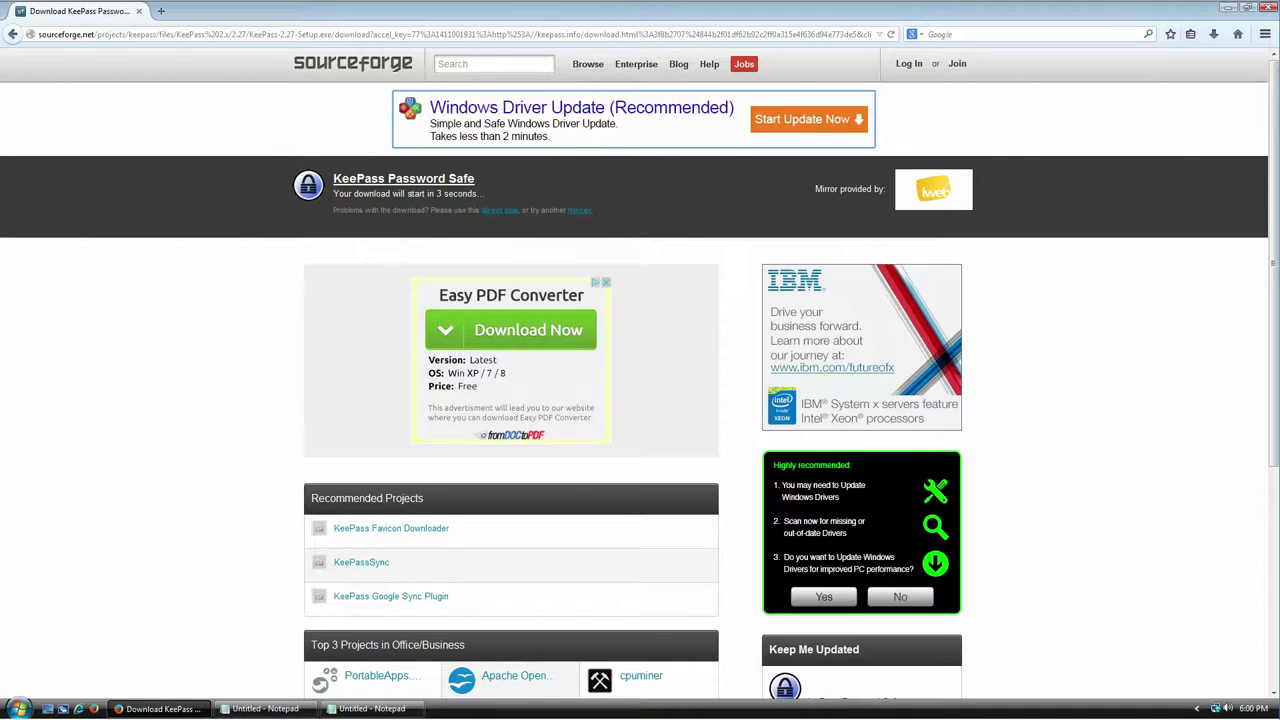
# Save KeePass-2.27-Setup.exe and run it from Firefox's Downloads panel
pyautogui.moveTo(420, 202); pyautogui.dragTo(458, 211)
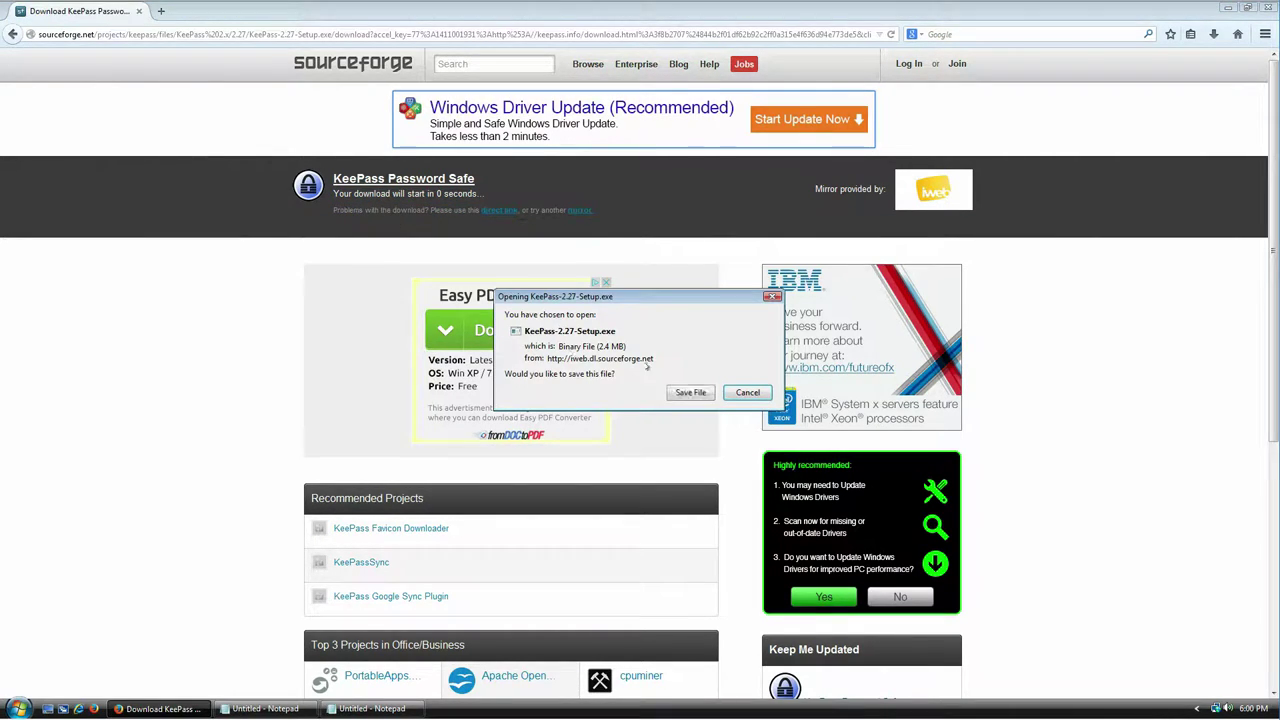
pyautogui.click(690, 393)
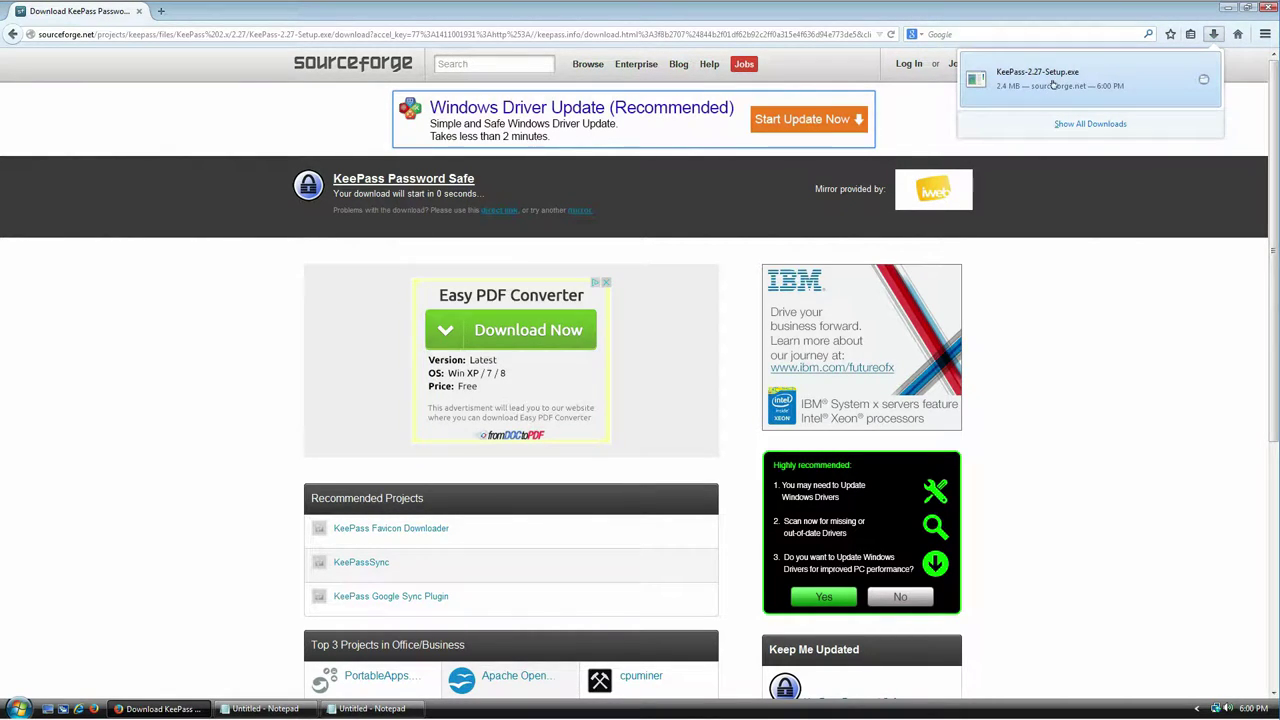
pyautogui.click(1052, 85)
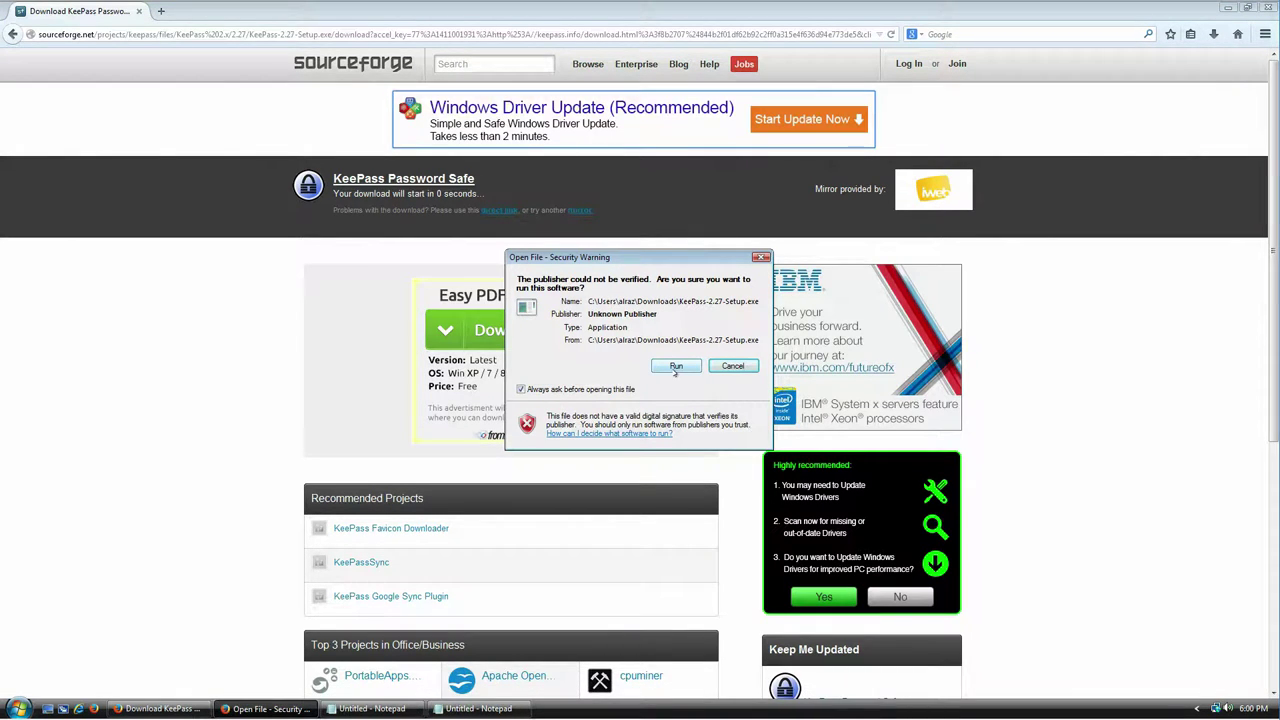
# Run the installer in English, accept the license, and keep the default folder and full components
pyautogui.click(676, 367)
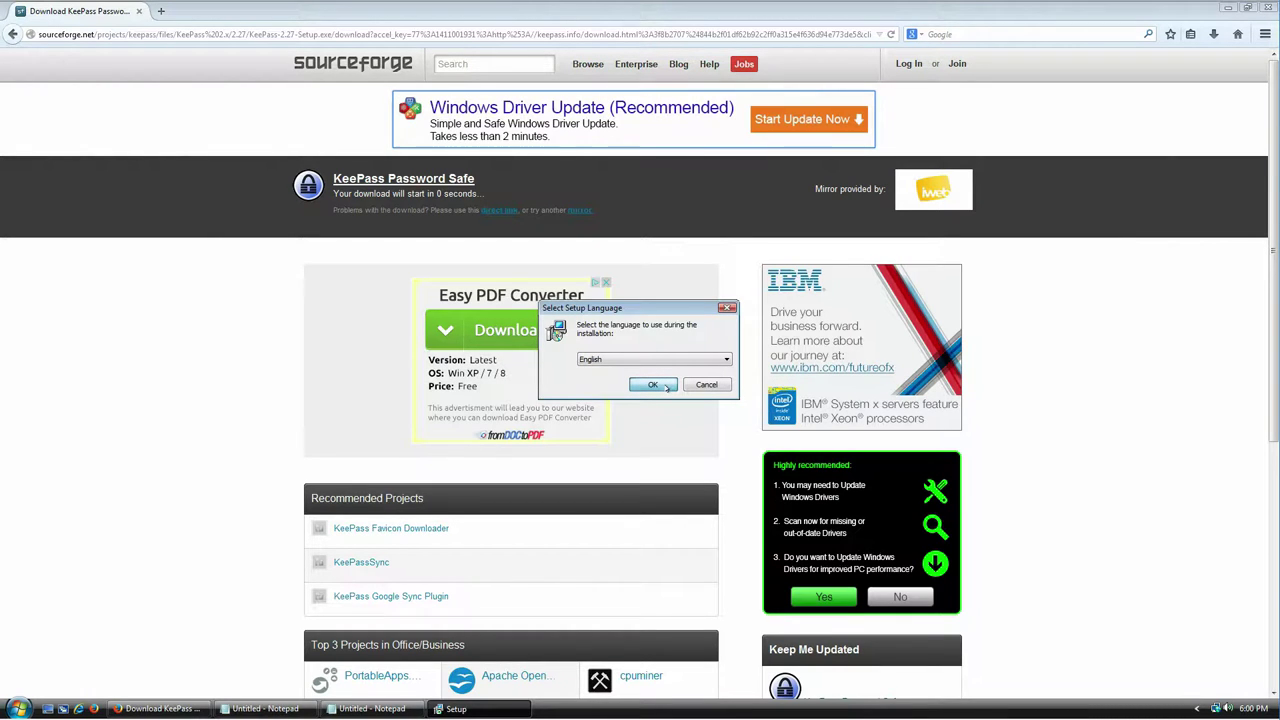
pyautogui.click(652, 385)
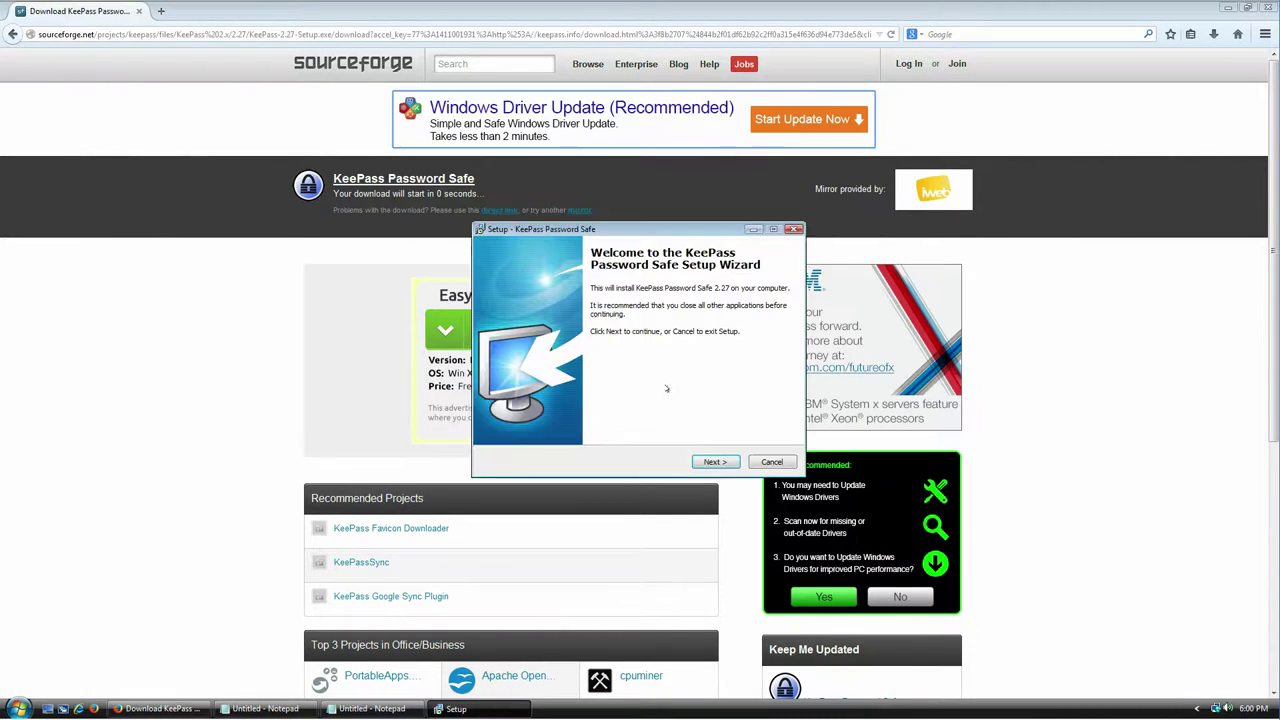
pyautogui.click(718, 462)
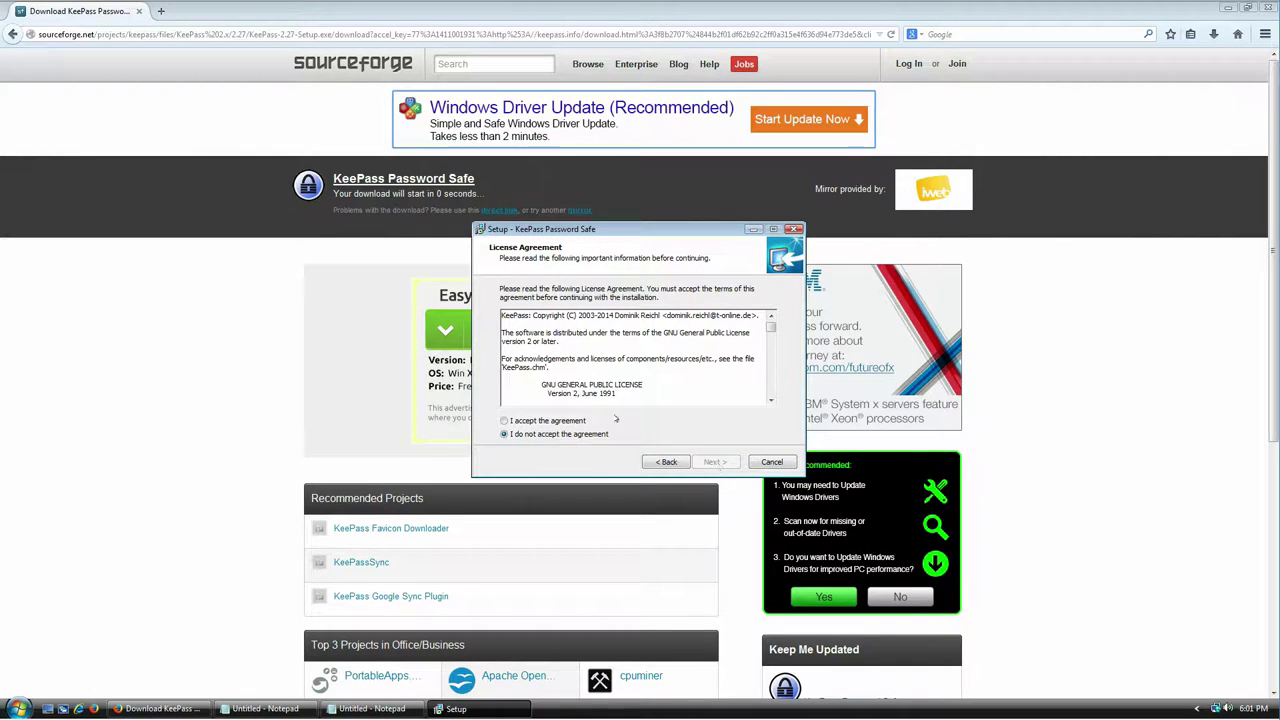
pyautogui.click(568, 421)
pyautogui.click(714, 462)
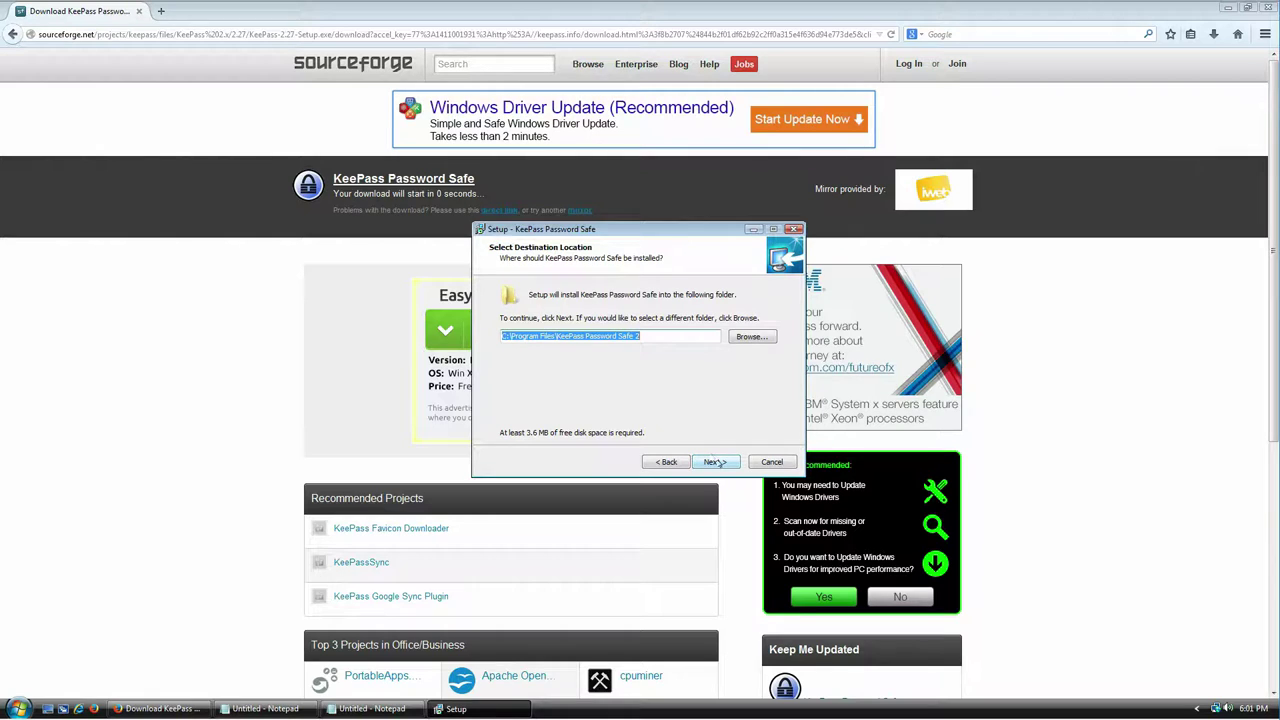
pyautogui.click(716, 462)
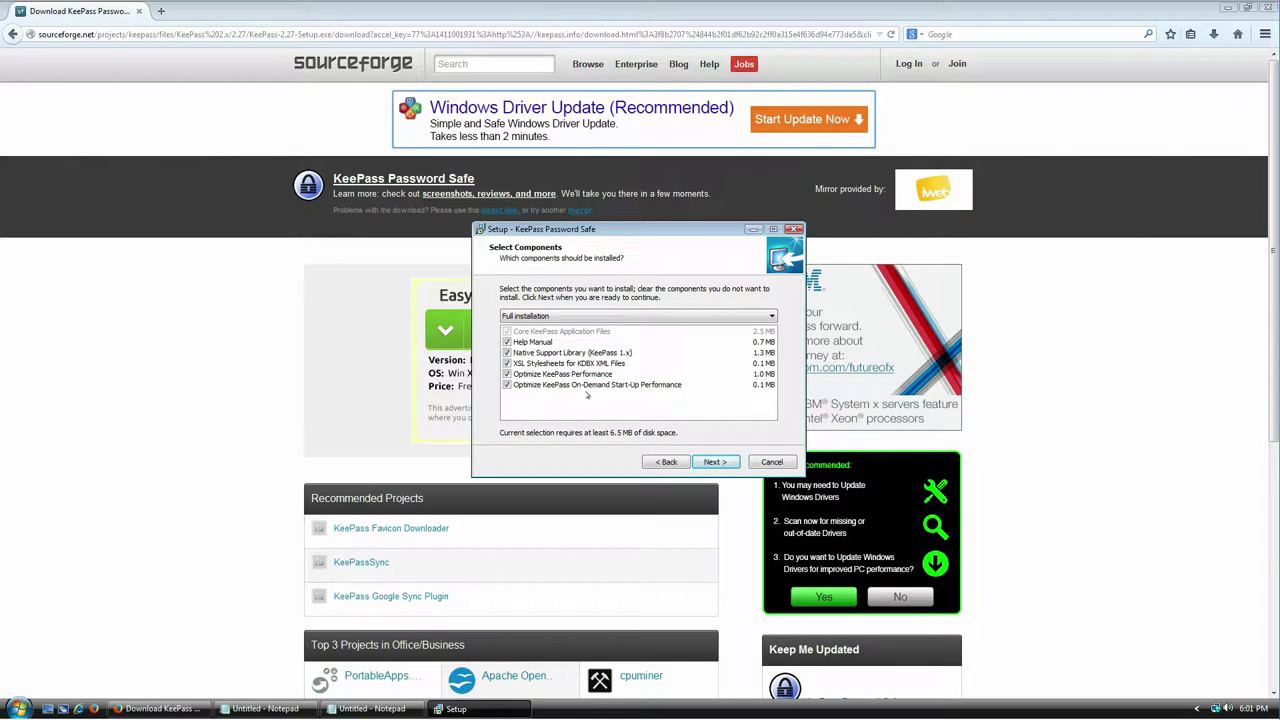
pyautogui.click(736, 463)
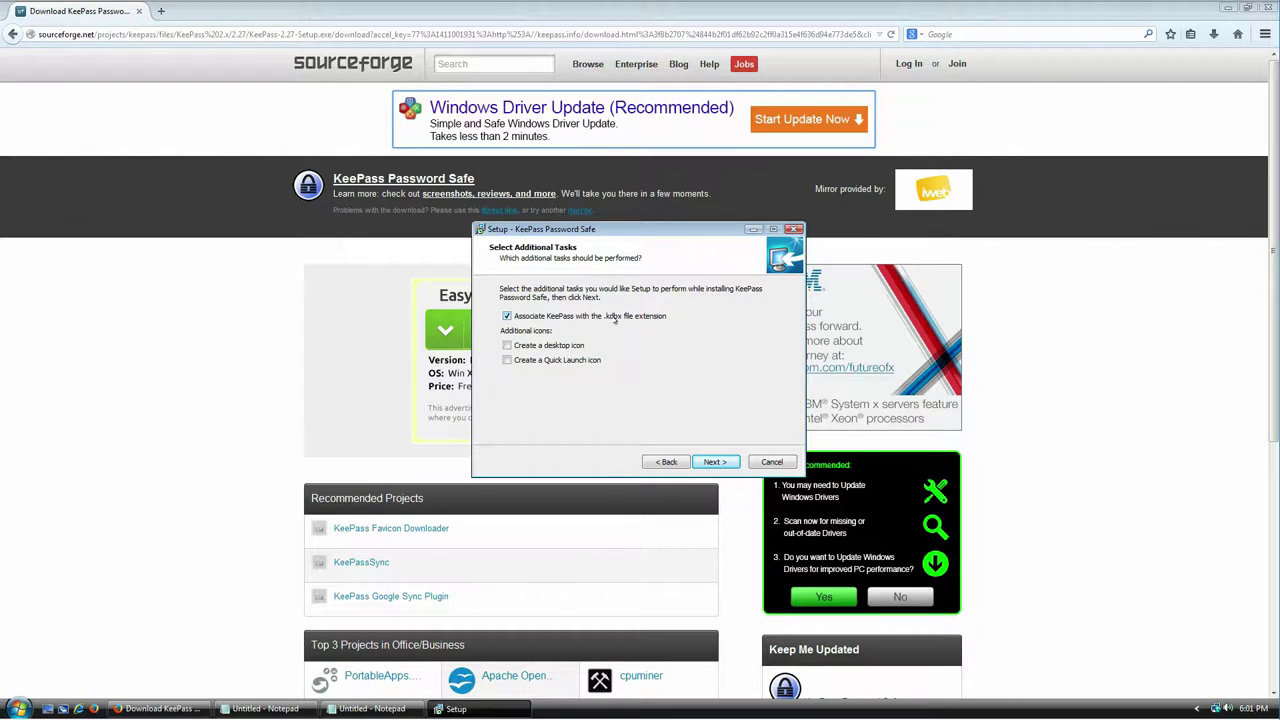
# Associate KeePass with .kdbx files, close the browser's thank-you tab, and continue Setup
pyautogui.click(614, 319)
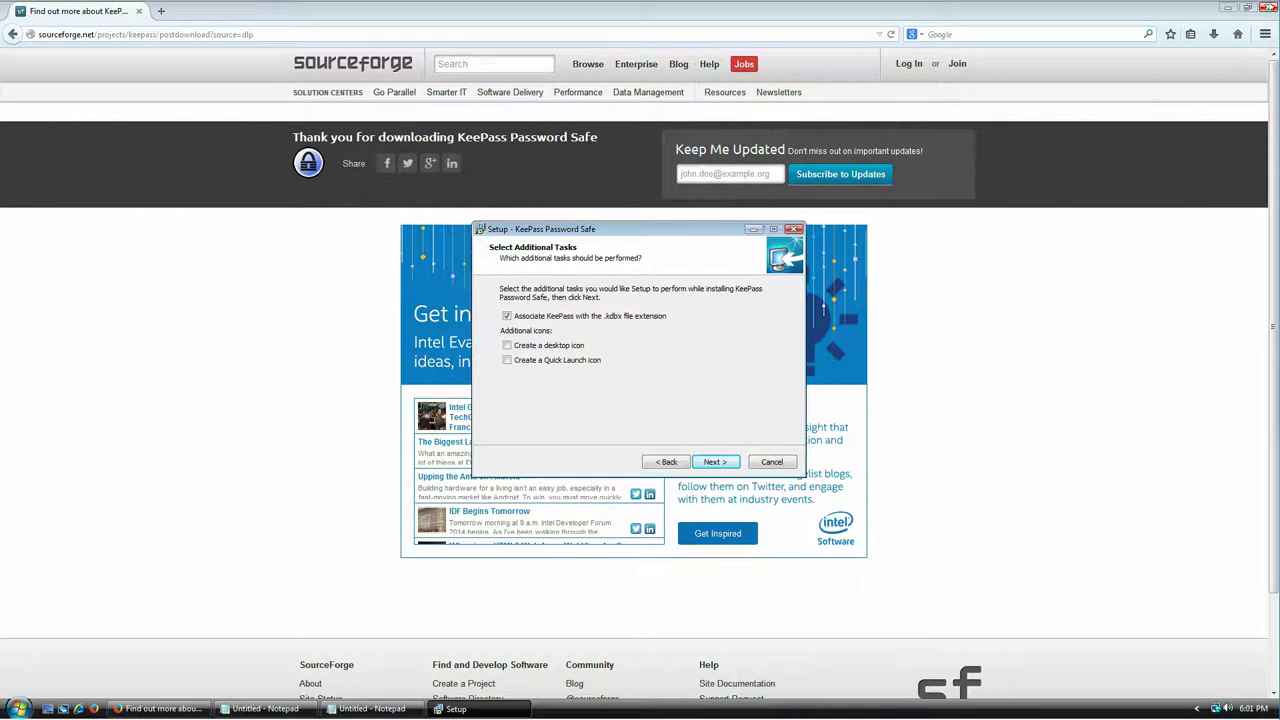
pyautogui.click(1268, 8)
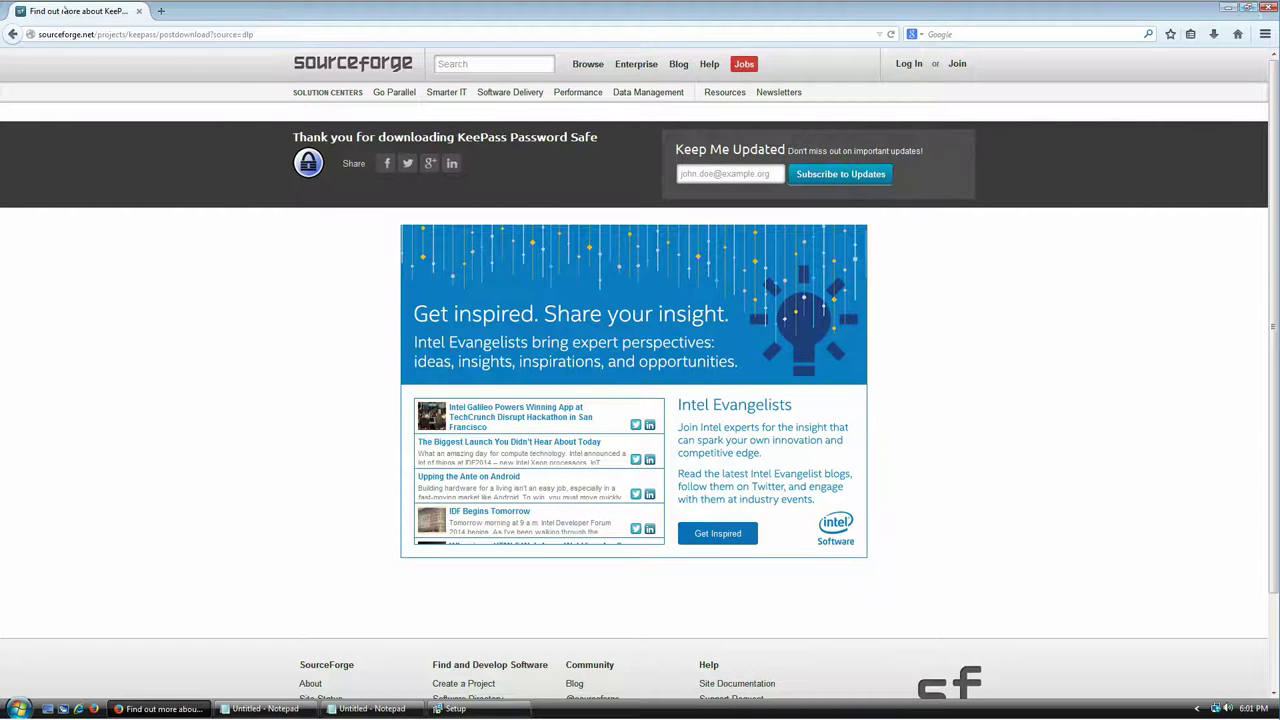
pyautogui.click(162, 11)
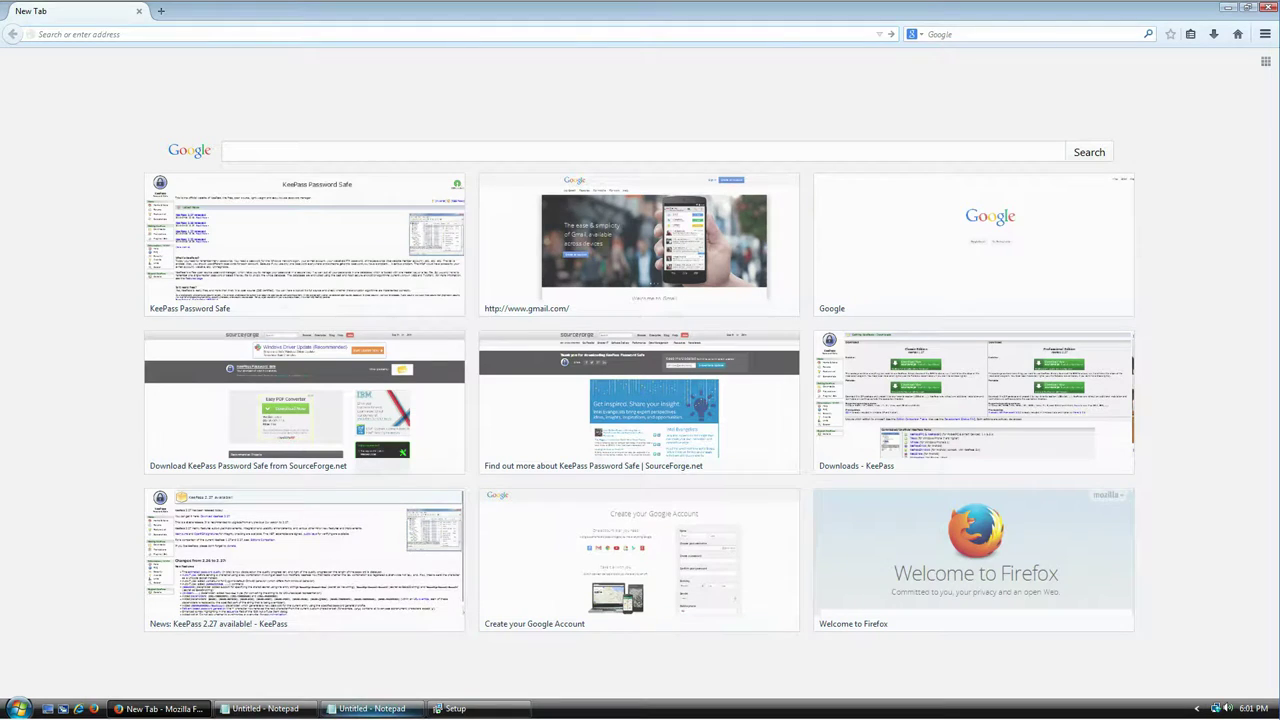
pyautogui.click(455, 708)
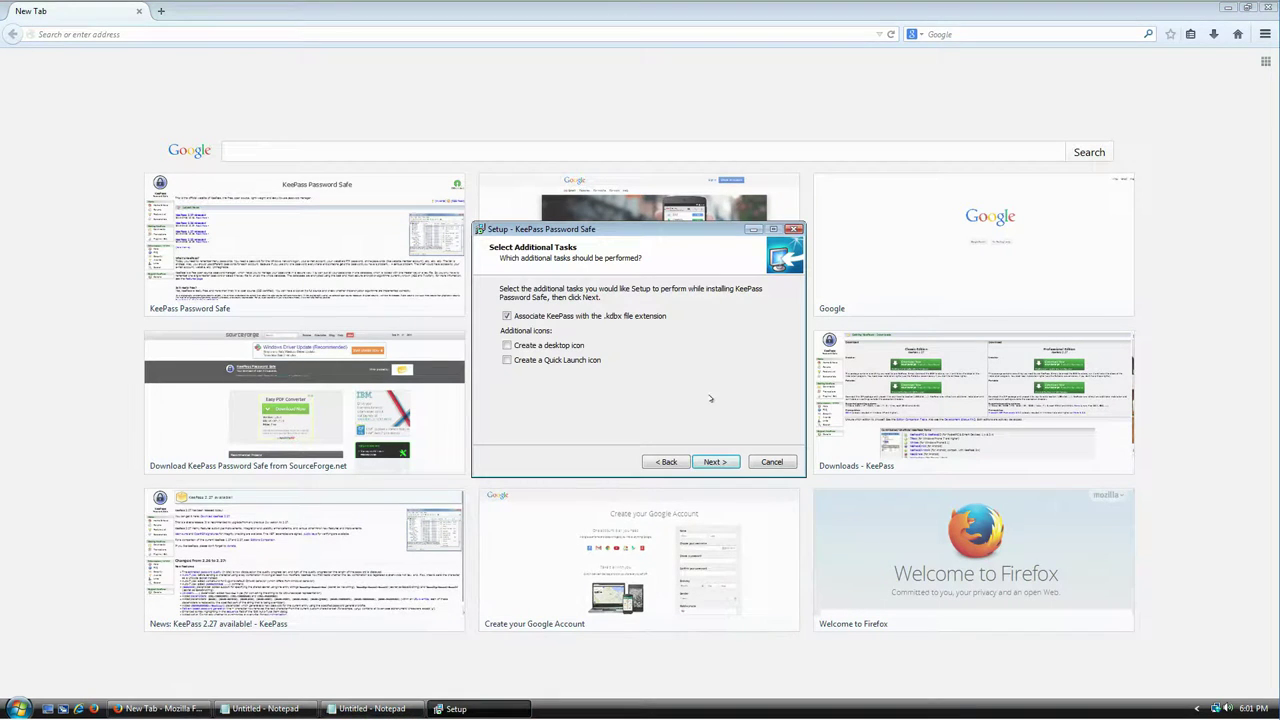
pyautogui.click(706, 463)
# Install KeePass, launch it from the Finish page, and enable automatic update checks
pyautogui.click(708, 463)
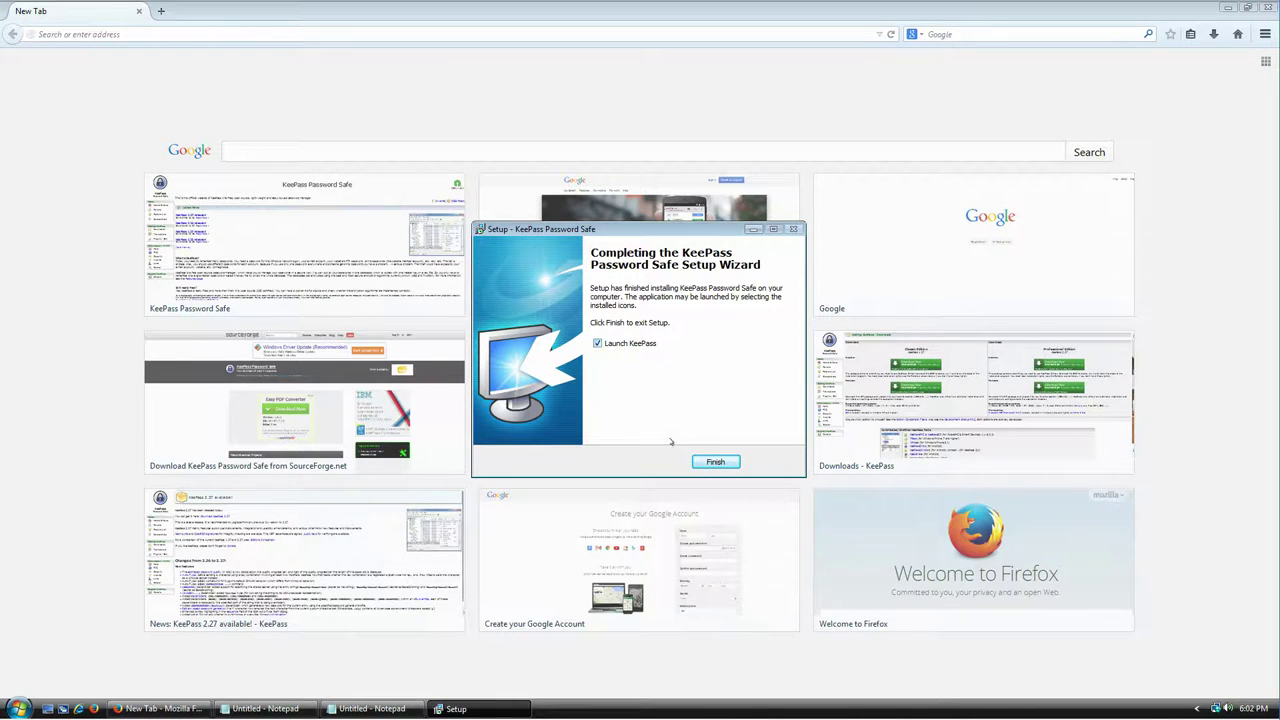
pyautogui.click(715, 462)
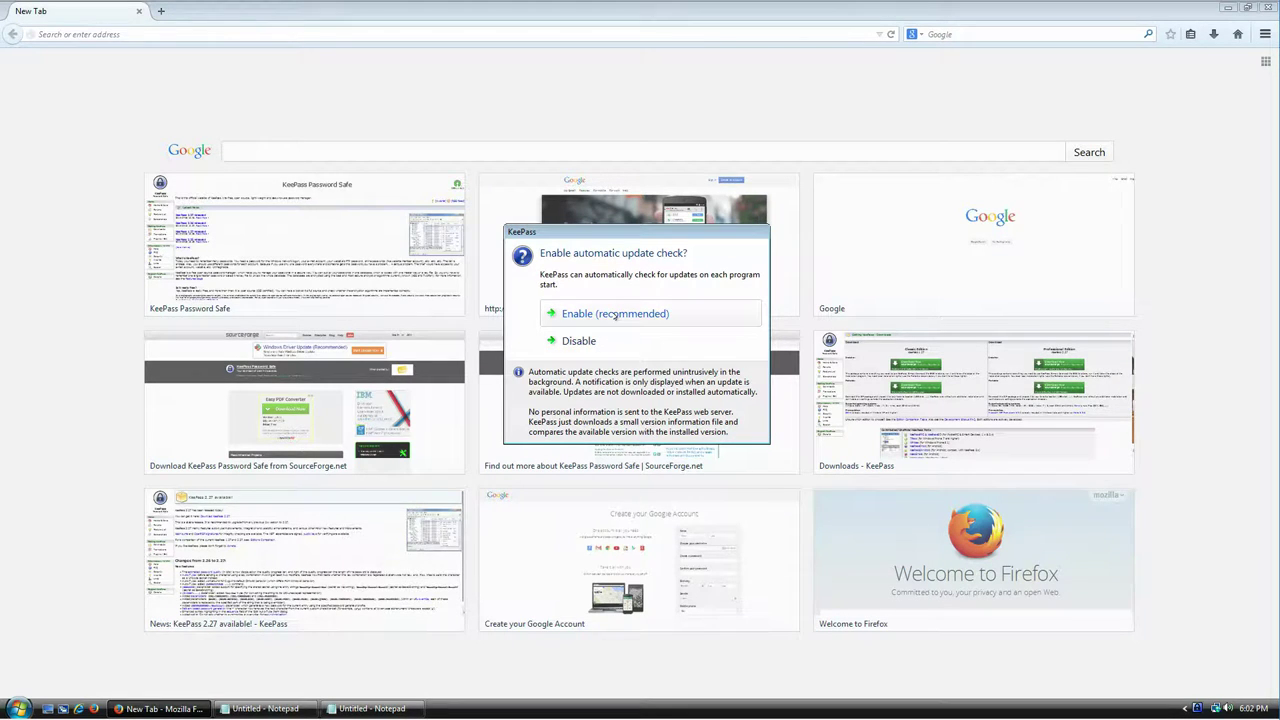
pyautogui.click(615, 314)
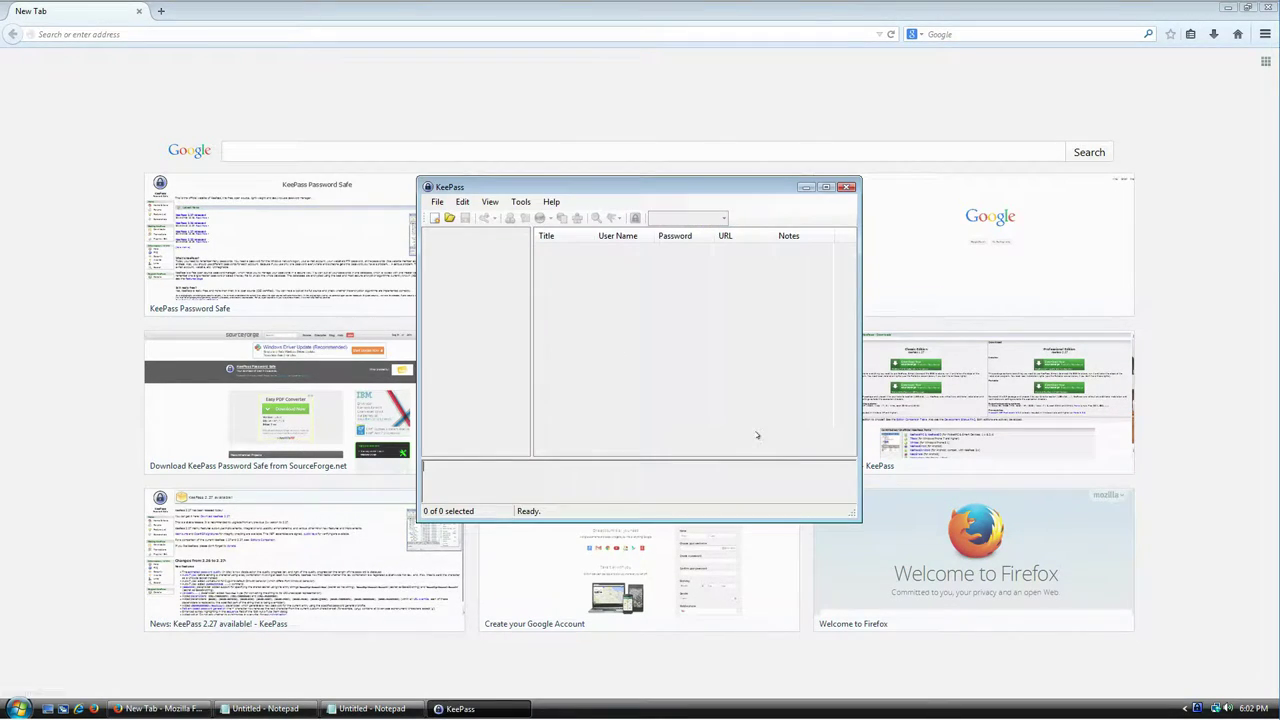
# Widen the KeePass window leftward and stretch its bottom-right corner downward
pyautogui.moveTo(416, 349); pyautogui.dragTo(245, 356)
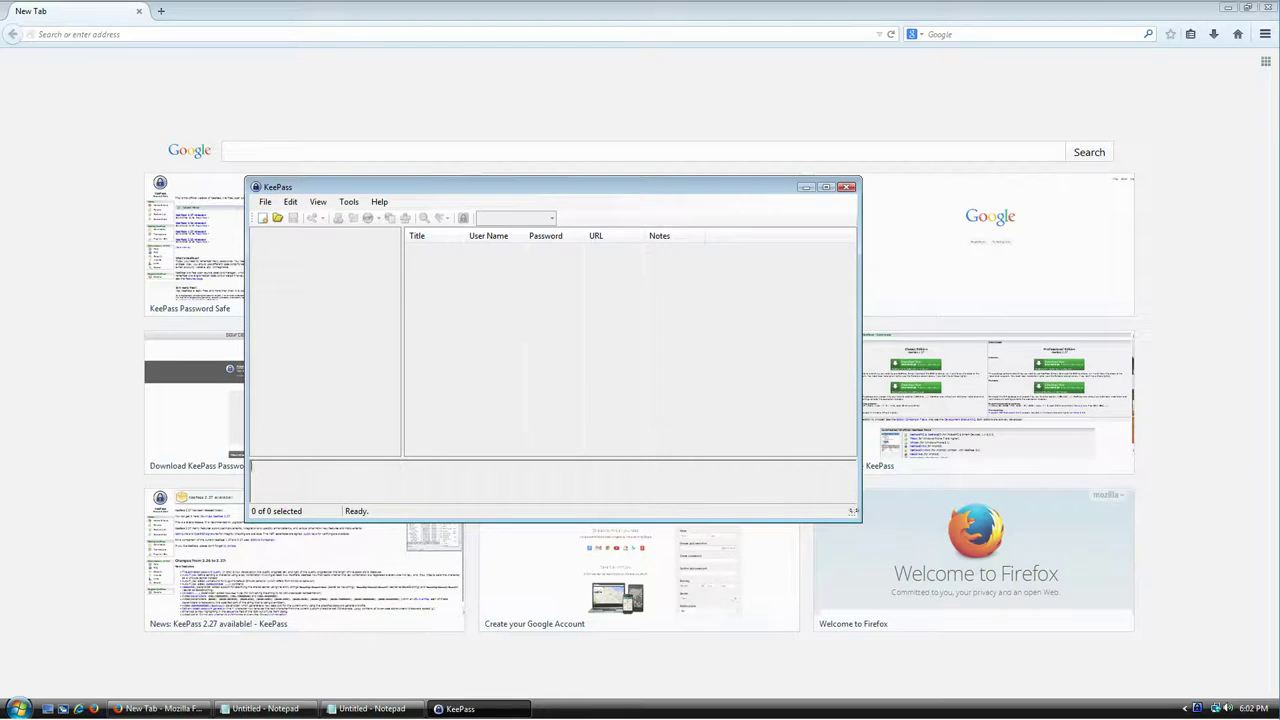
pyautogui.moveTo(846, 509); pyautogui.dragTo(888, 576)
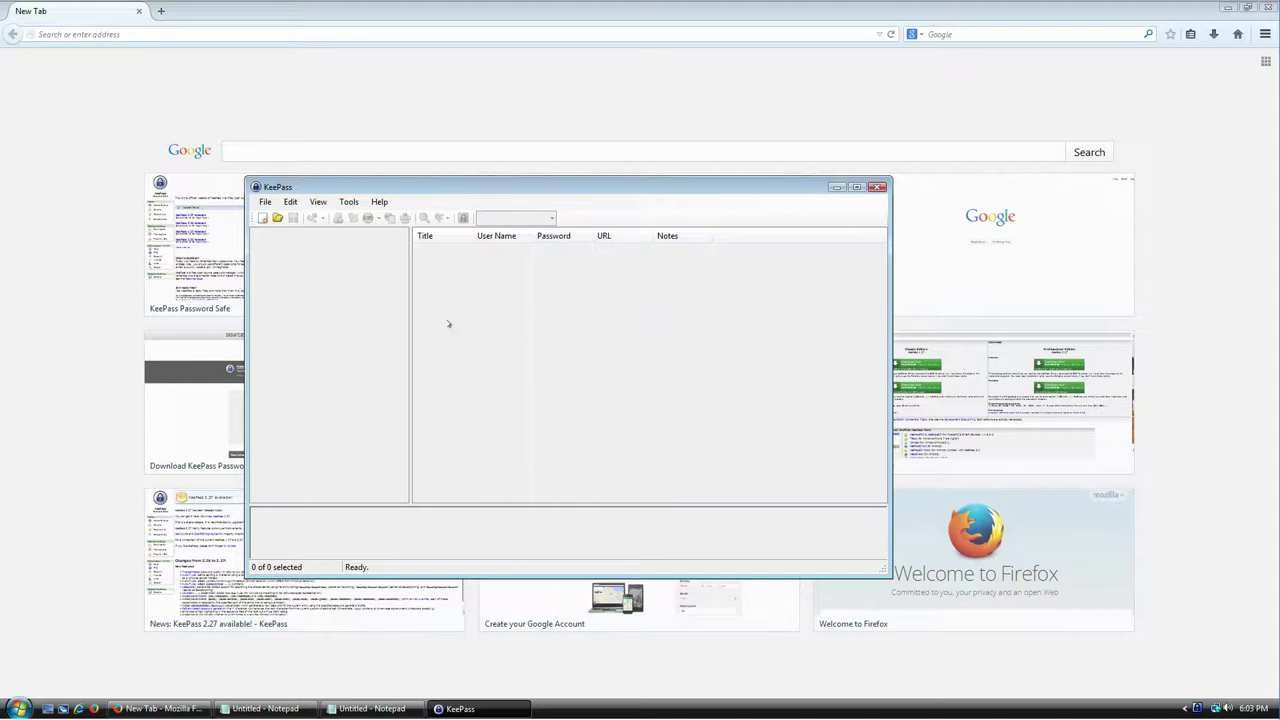
# Start a new password database and enlarge and reposition its save dialog
pyautogui.click(265, 202)
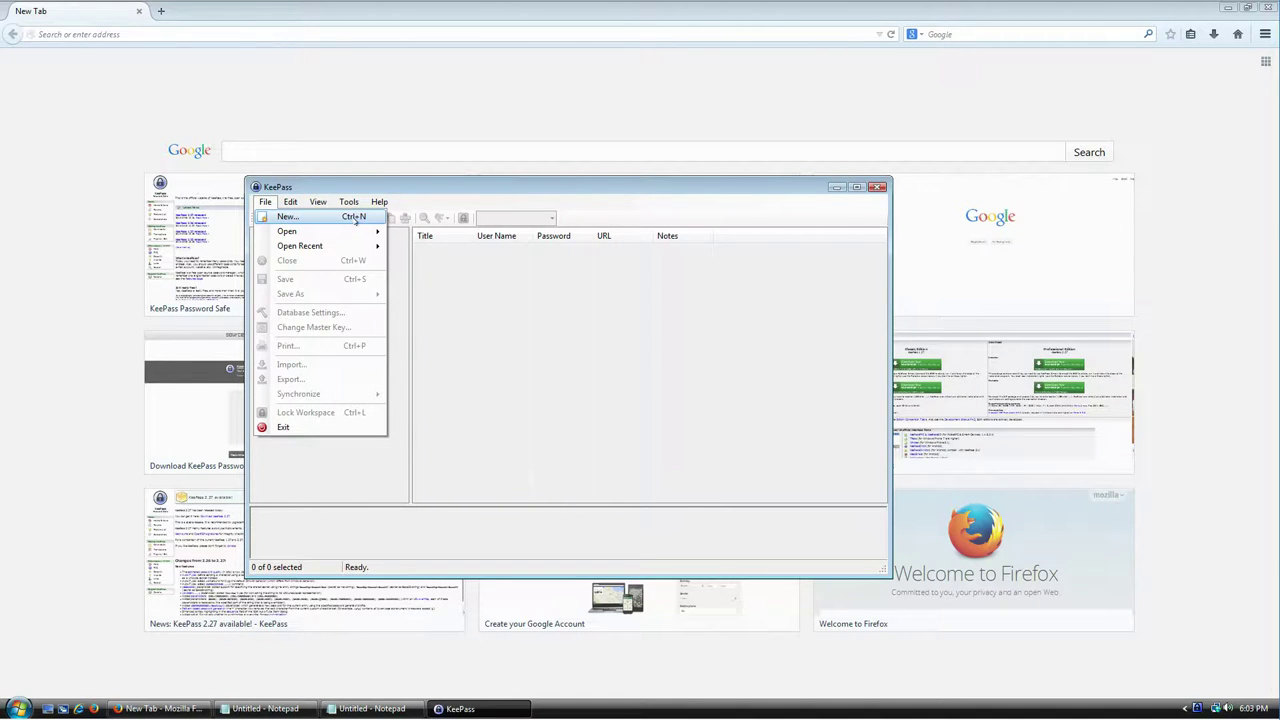
pyautogui.click(518, 276)
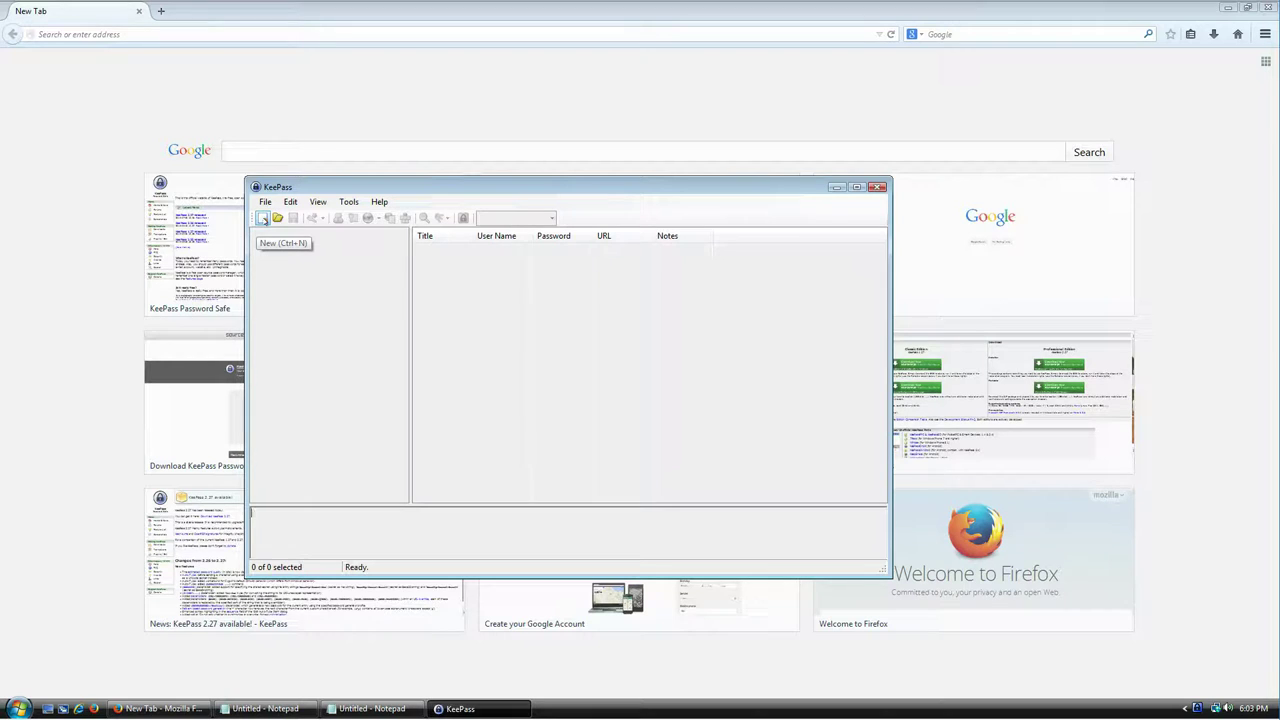
pyautogui.click(263, 219)
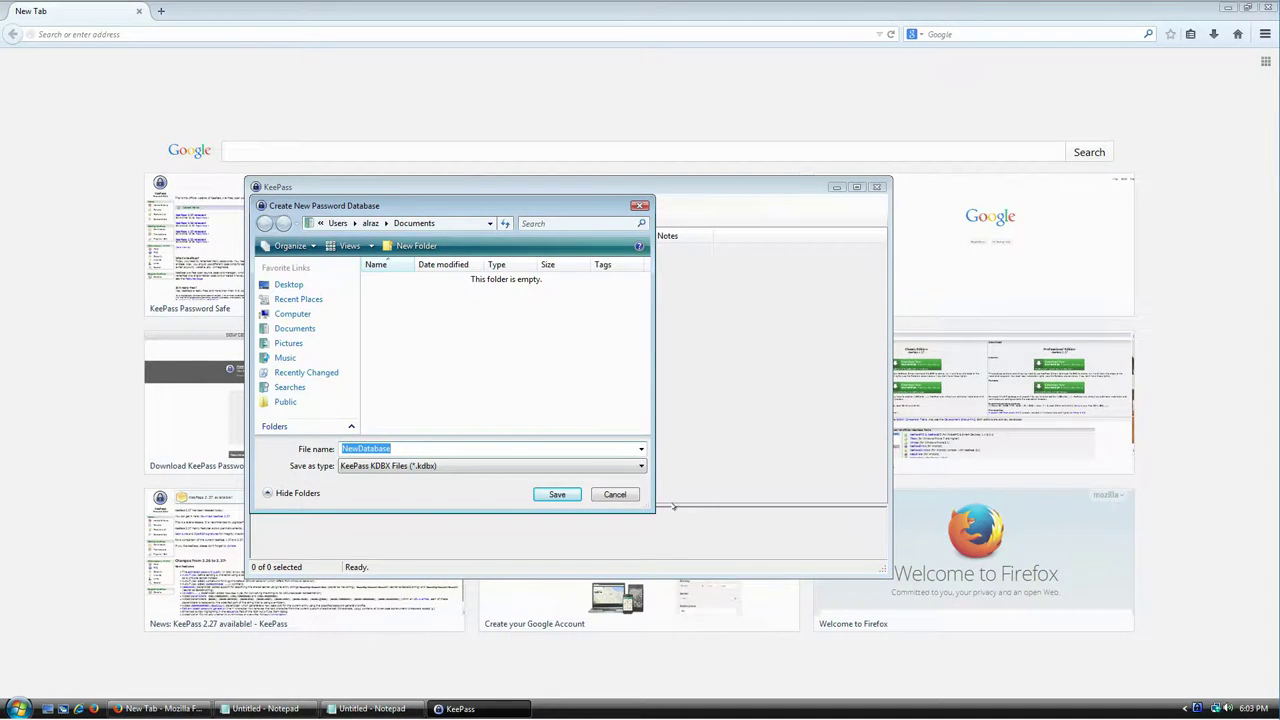
pyautogui.moveTo(640, 503); pyautogui.dragTo(838, 562)
pyautogui.moveTo(515, 206); pyautogui.dragTo(477, 109)
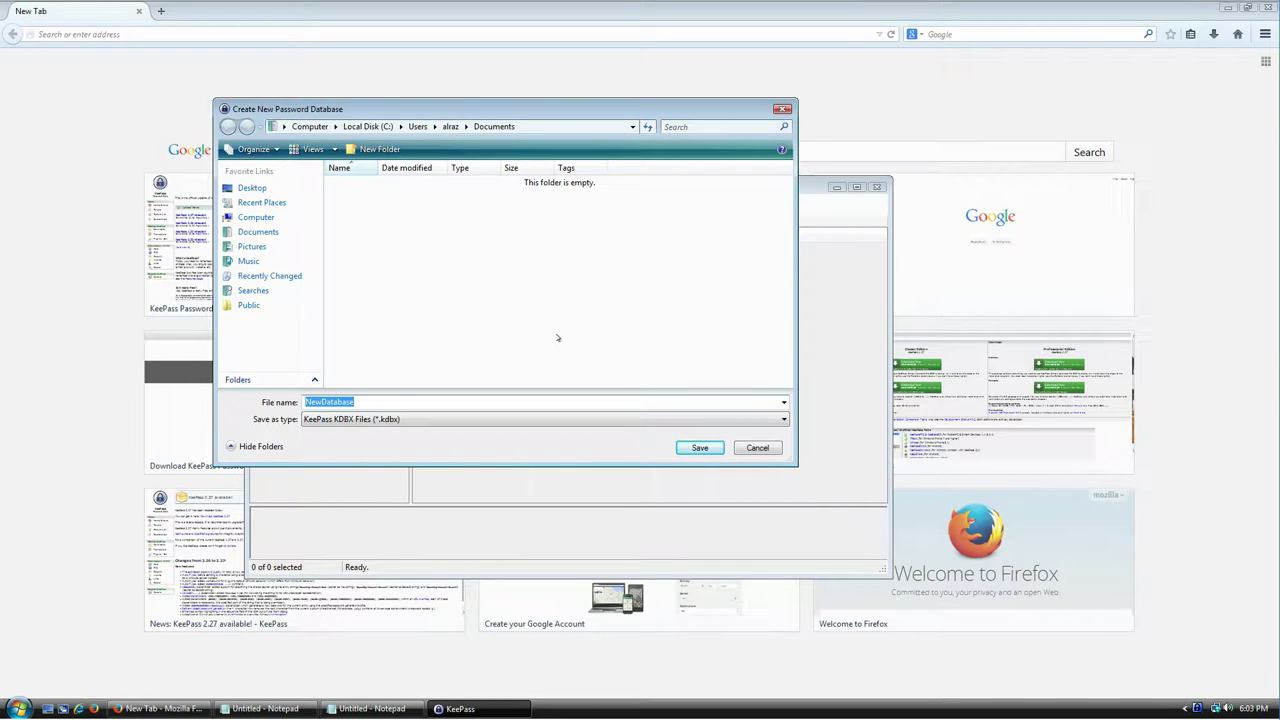
pyautogui.moveTo(533, 118); pyautogui.dragTo(619, 280)
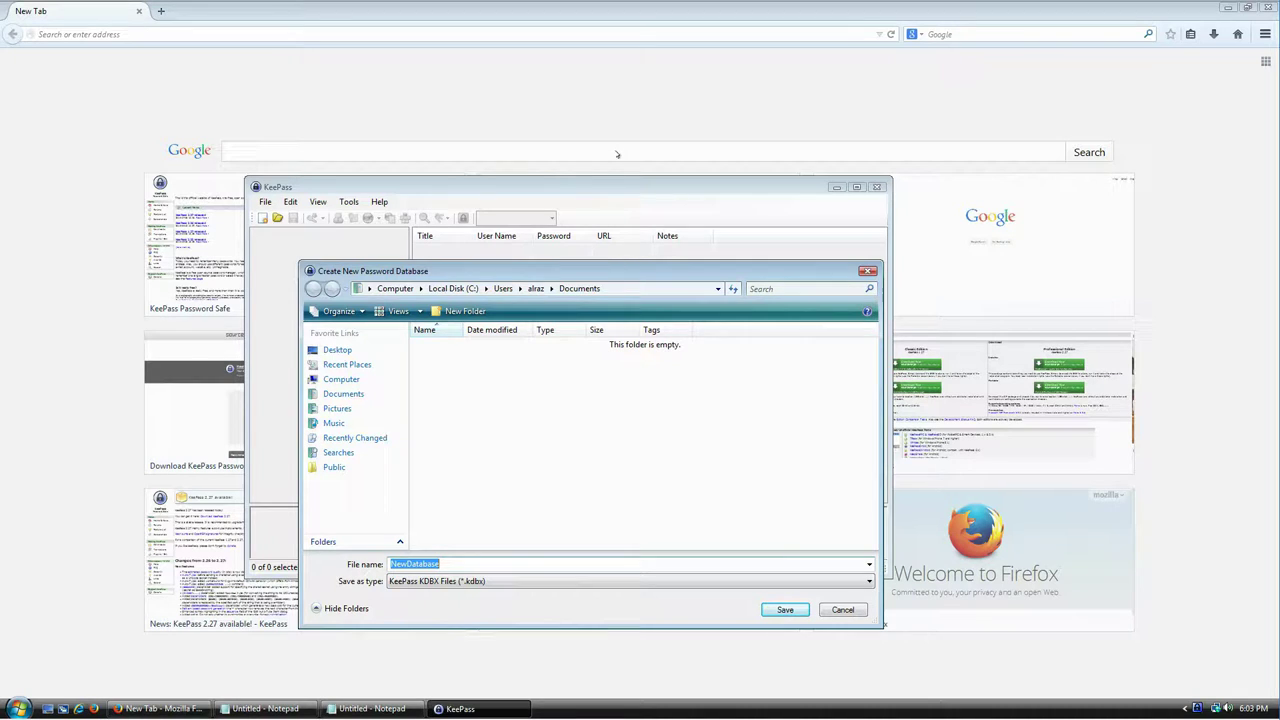
pyautogui.moveTo(613, 273); pyautogui.dragTo(600, 148)
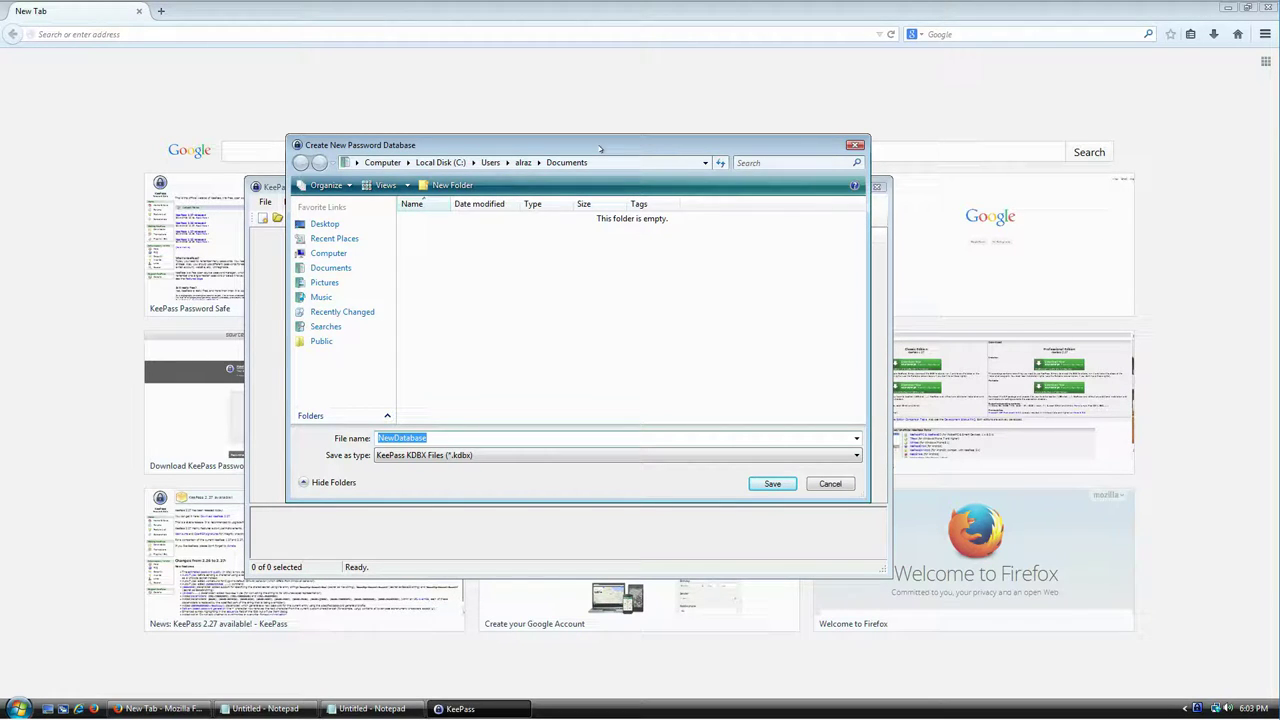
pyautogui.moveTo(600, 148); pyautogui.dragTo(609, 141)
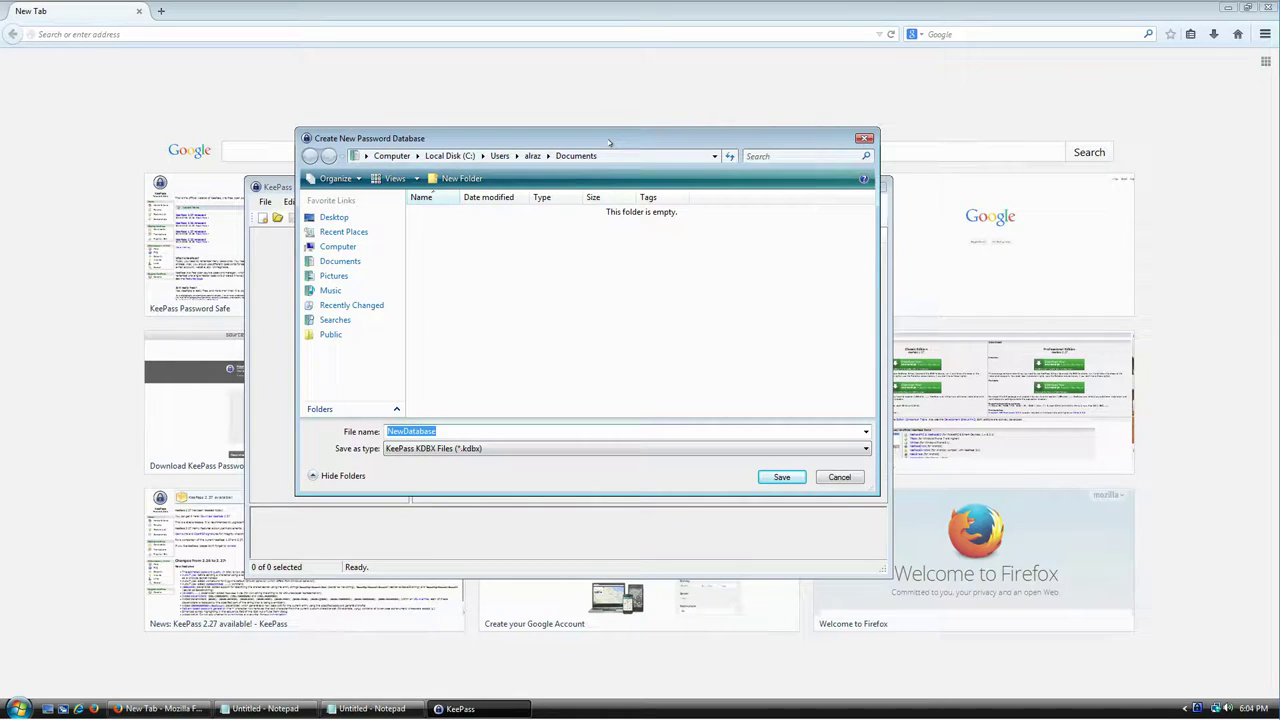
pyautogui.moveTo(612, 142)
pyautogui.mouseDown()
pyautogui.moveTo(640, 278)
pyautogui.moveTo(630, 131)
pyautogui.mouseUp()
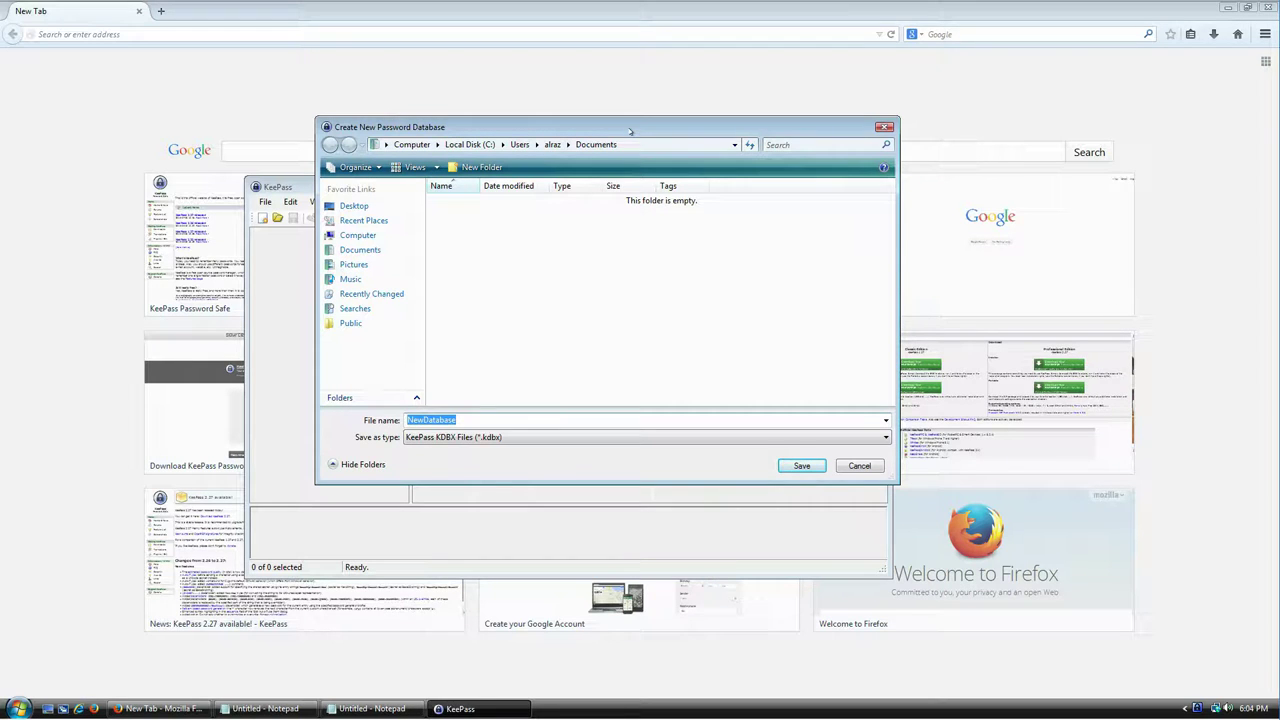
# Enter SecretLogins as the database file name, replacing the initial SecretInformation
pyautogui.write('SecretInformation')
pyautogui.hotkey('ctrl', 'a')
pyautogui.write('SecretLogins')
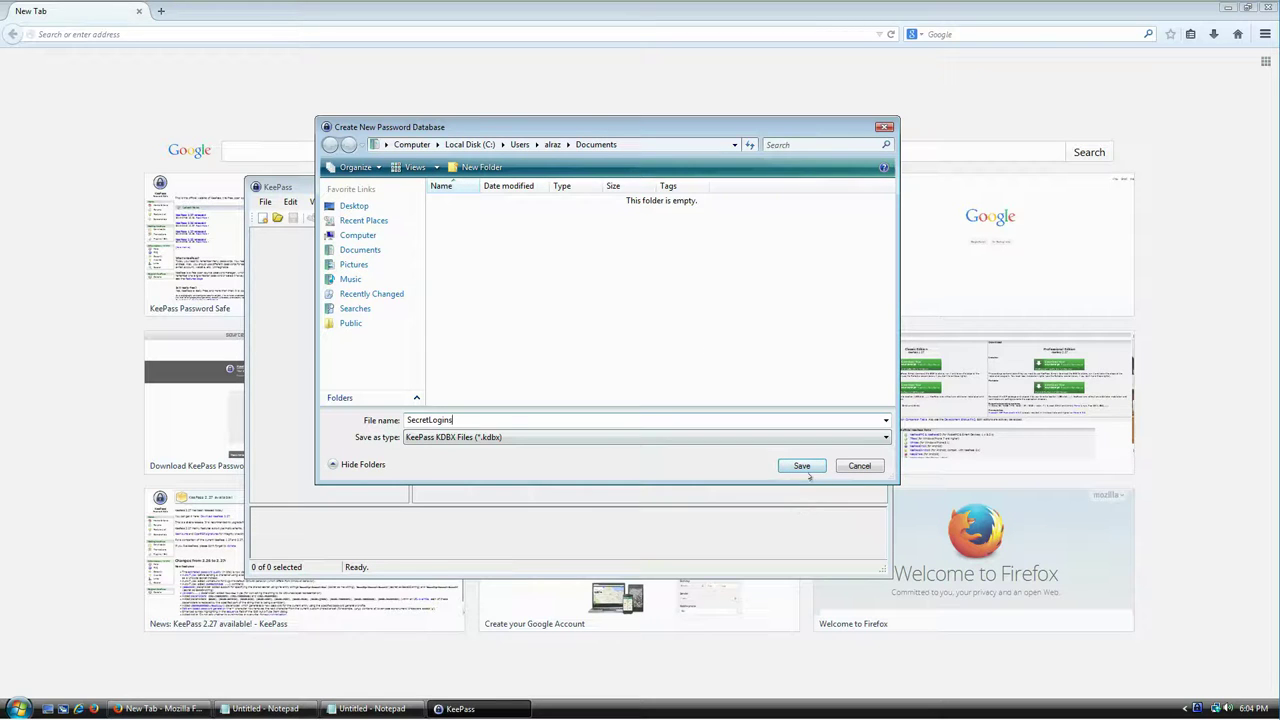
# Save the database as SecretLogins.kdbx and show the master password as plain text
pyautogui.click(803, 469)
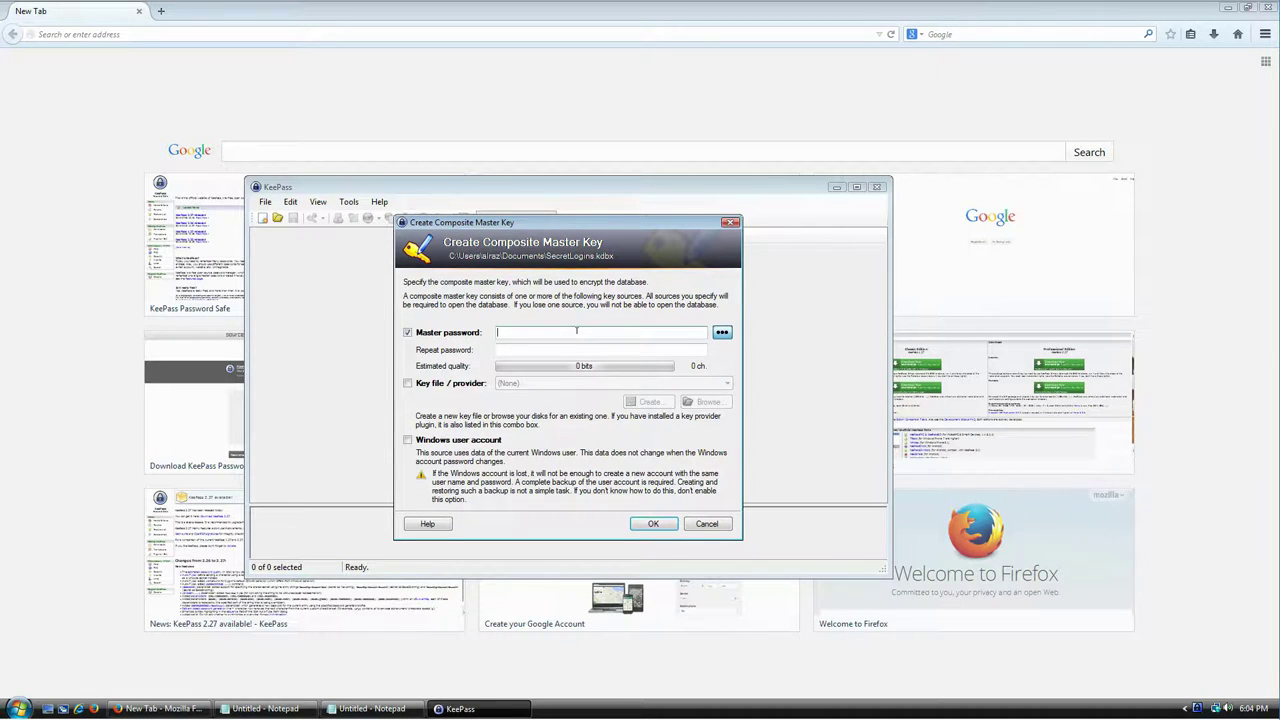
pyautogui.click(722, 332)
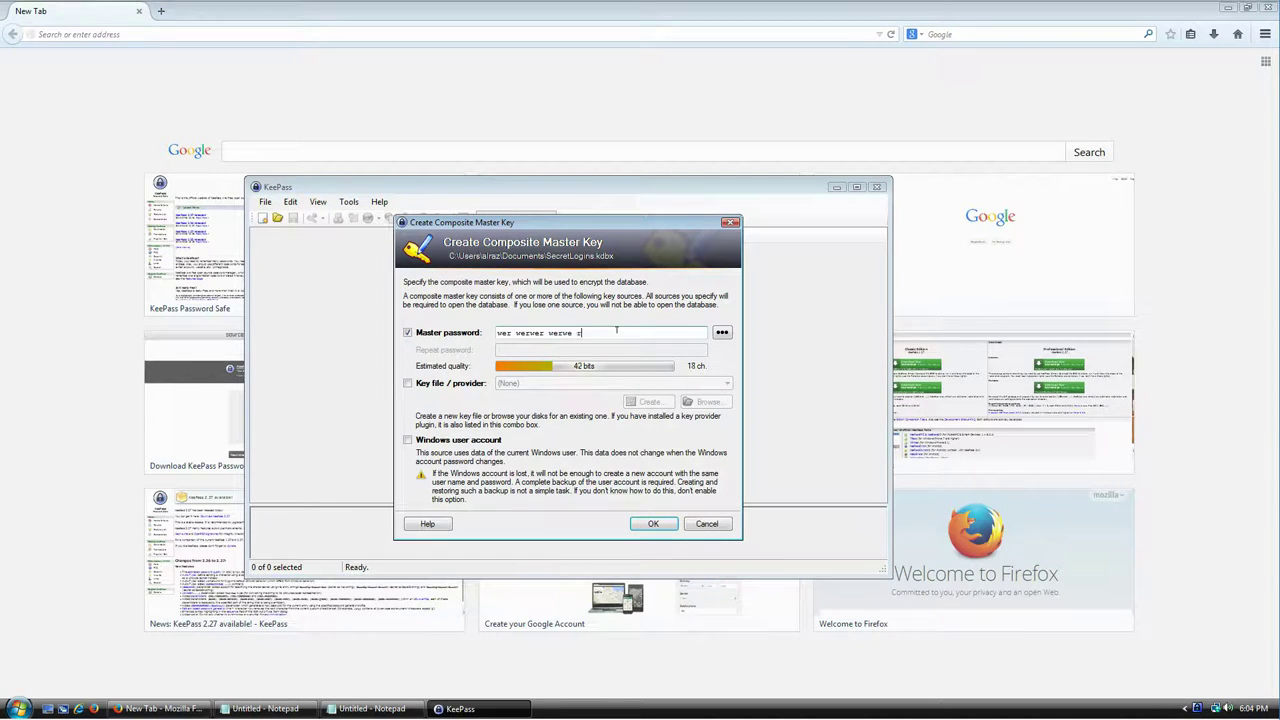
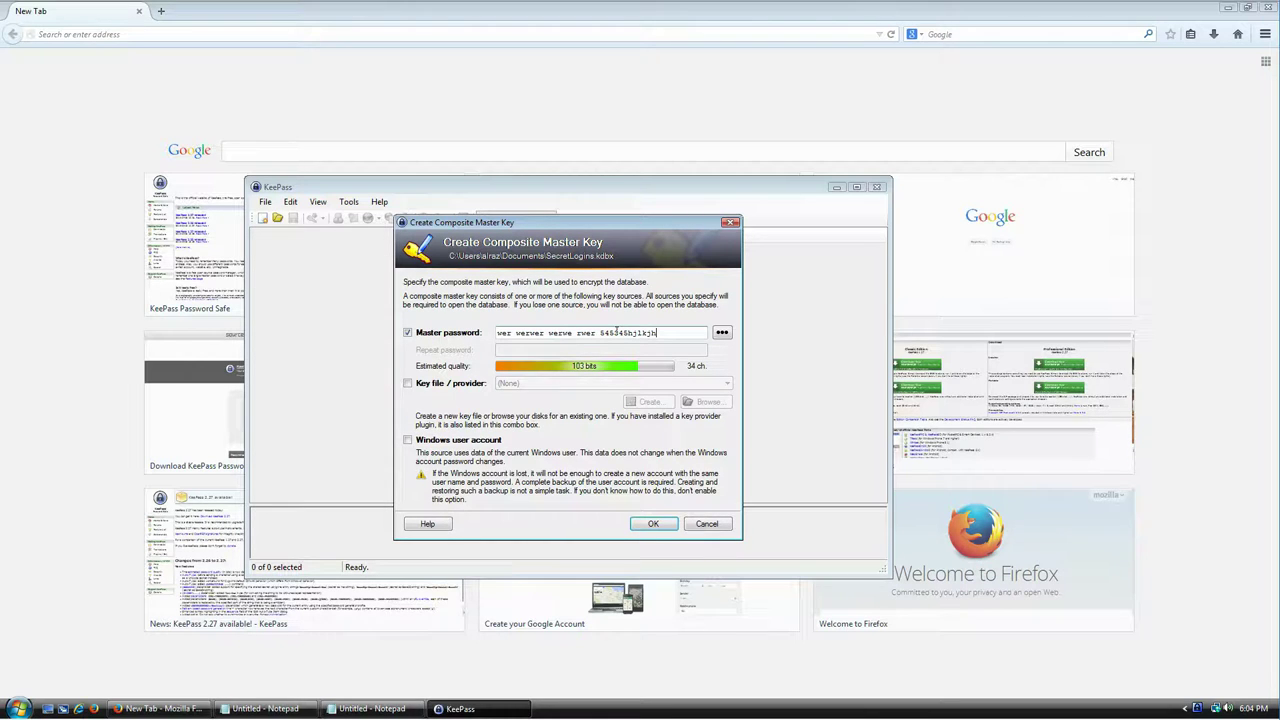
# Type a trial master password, then select and delete it
pyautogui.hotkey('ctrl', 'a')
pyautogui.press('BackSpace')
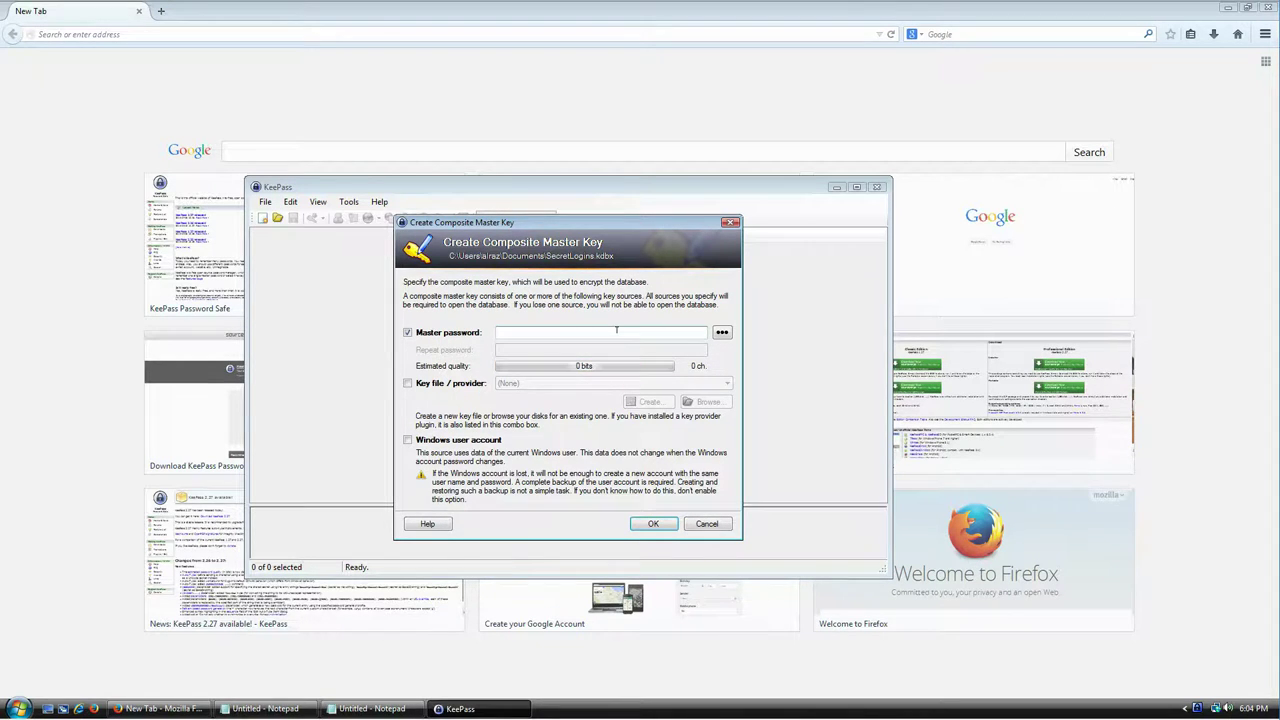
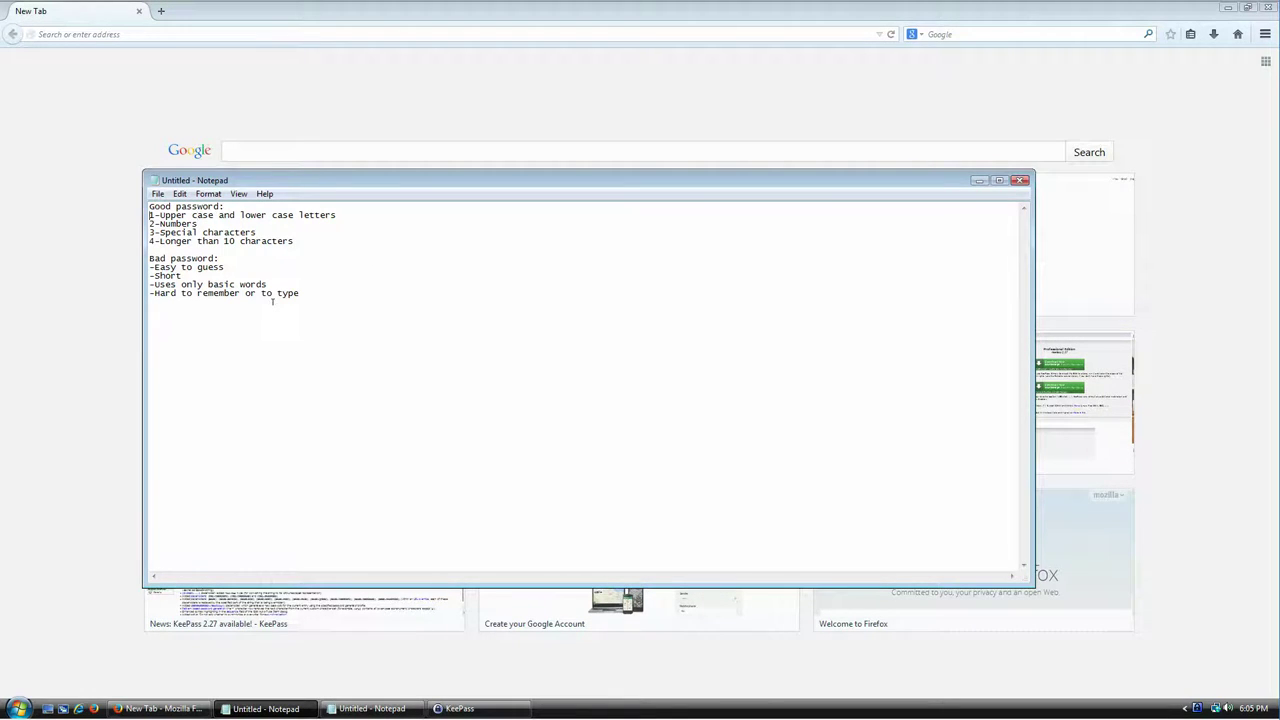
# Try out a few test master passwords in KeePass, then erase them
pyautogui.hotkey('shift', 'End')
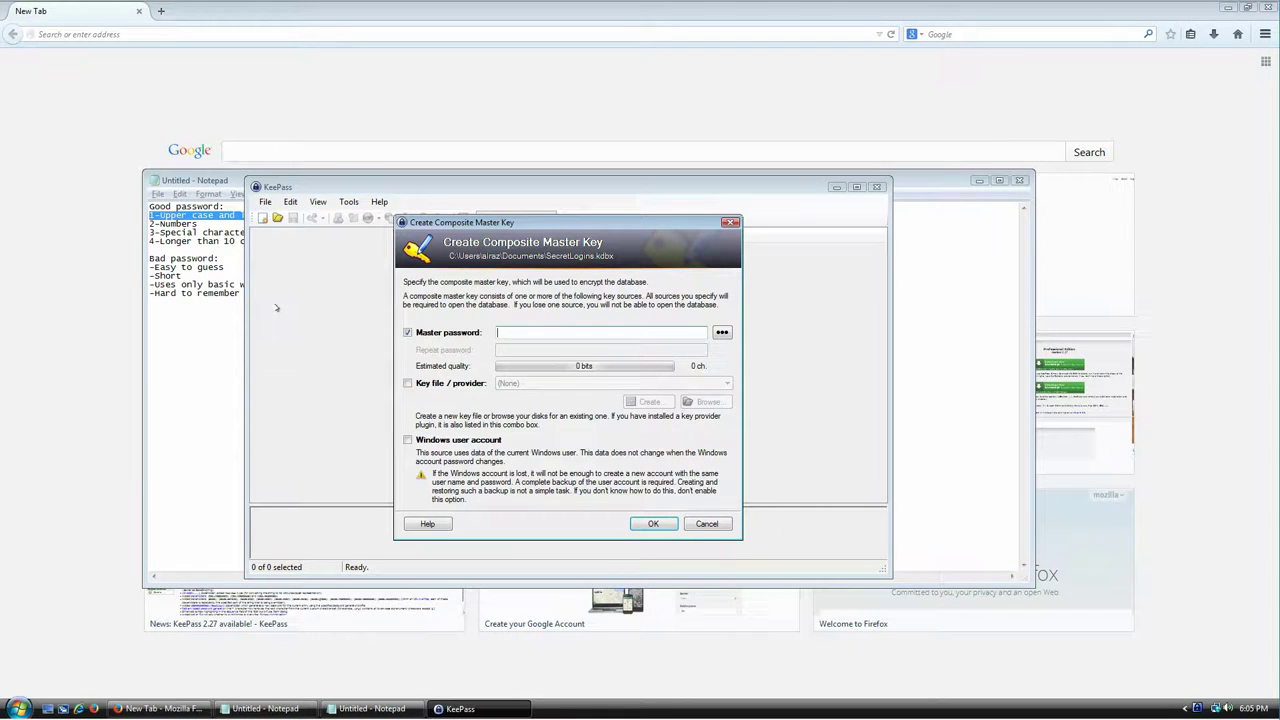
pyautogui.write('Hello')
pyautogui.hotkey('shift', 'Right')
pyautogui.press('End')
pyautogui.hotkey('shift', 'Home')
pyautogui.write('hello')
pyautogui.write('sdf')
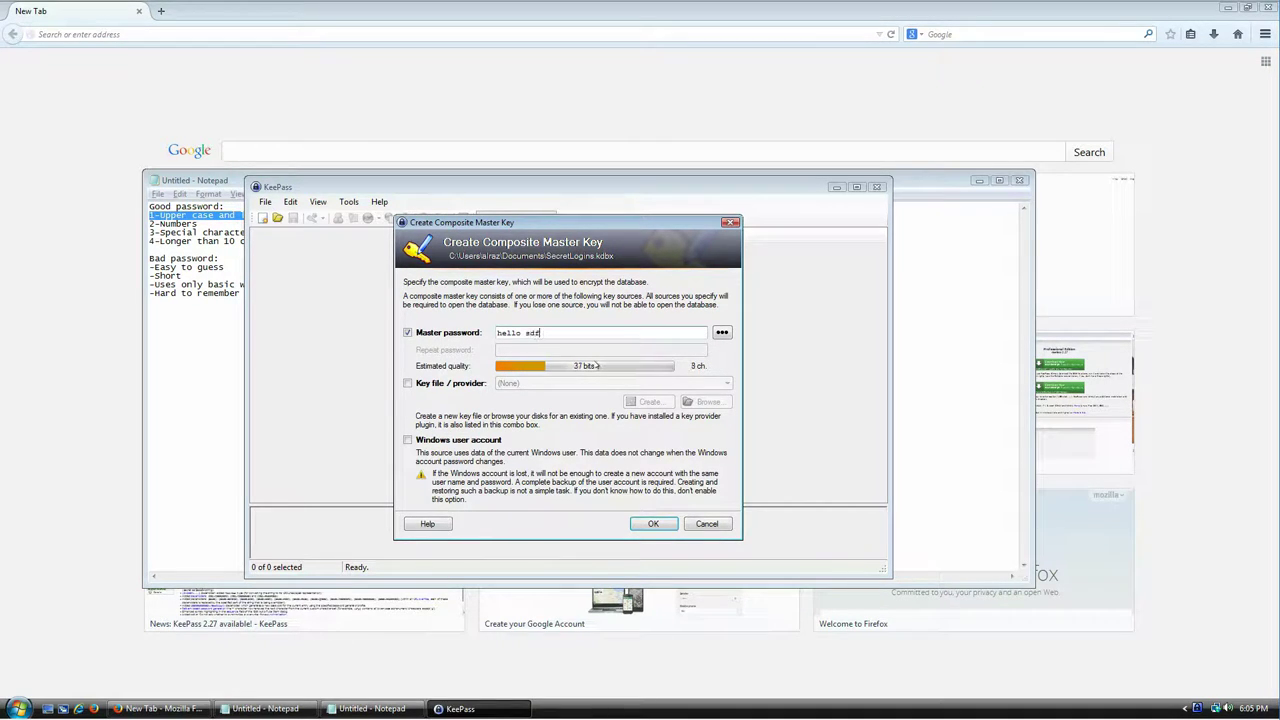
pyautogui.write('sd sdf334 234wsdfsdf sdfsdf')
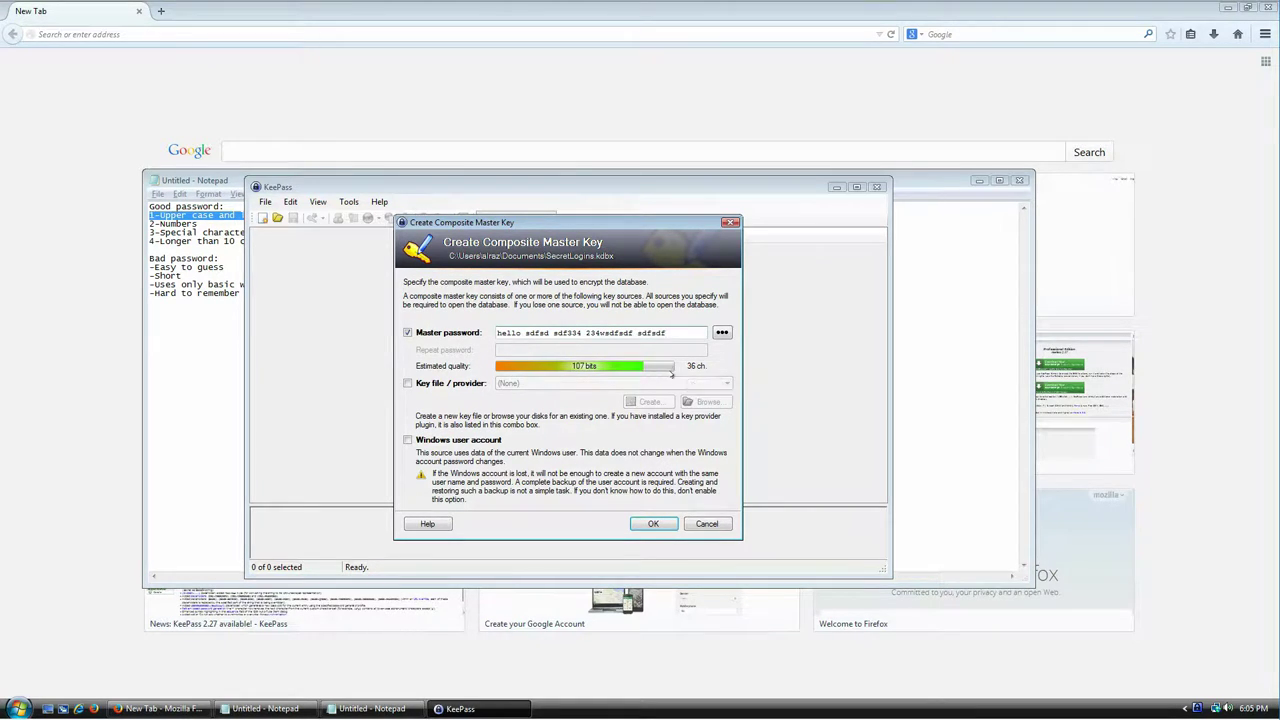
pyautogui.hotkey('ctrl', 'a')
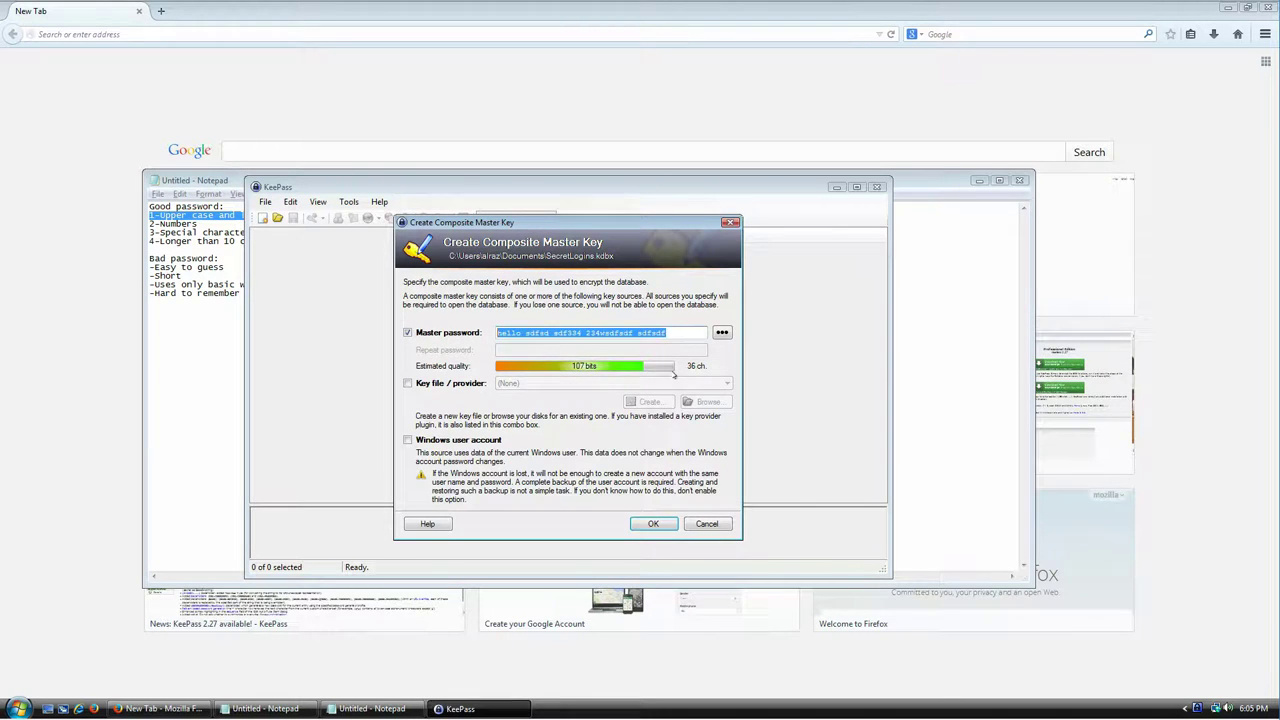
pyautogui.press('BackSpace')
# Highlight the '2-Numbers' rule and type a phrase containing a digit as the master password
pyautogui.click(230, 224)
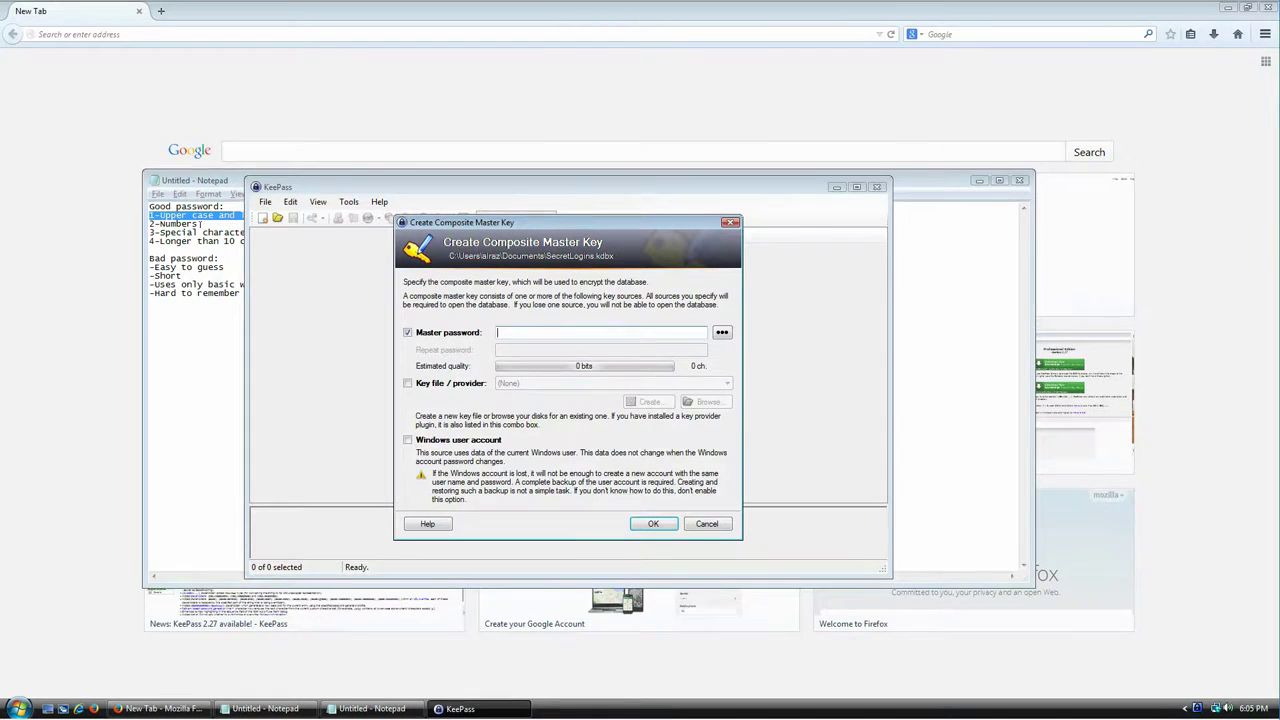
pyautogui.hotkey('shift', 'Home')
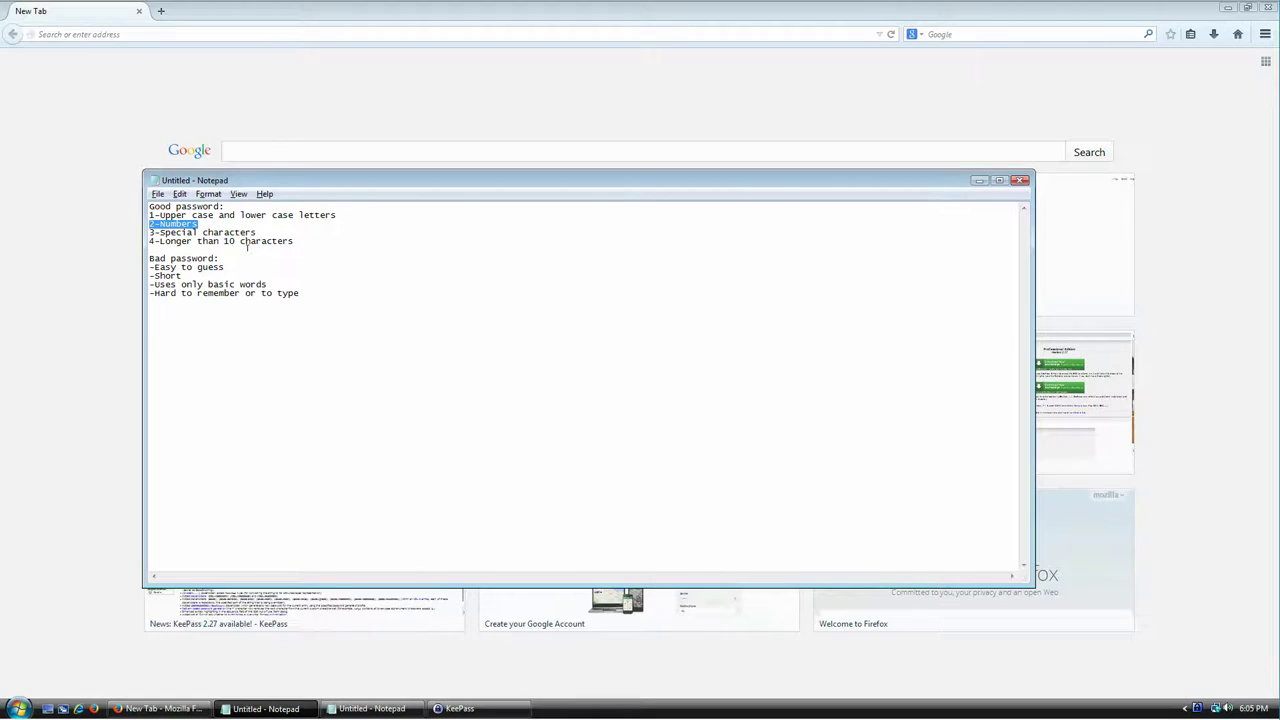
pyautogui.hotkey('alt', 'Tab')
pyautogui.write('Hel')
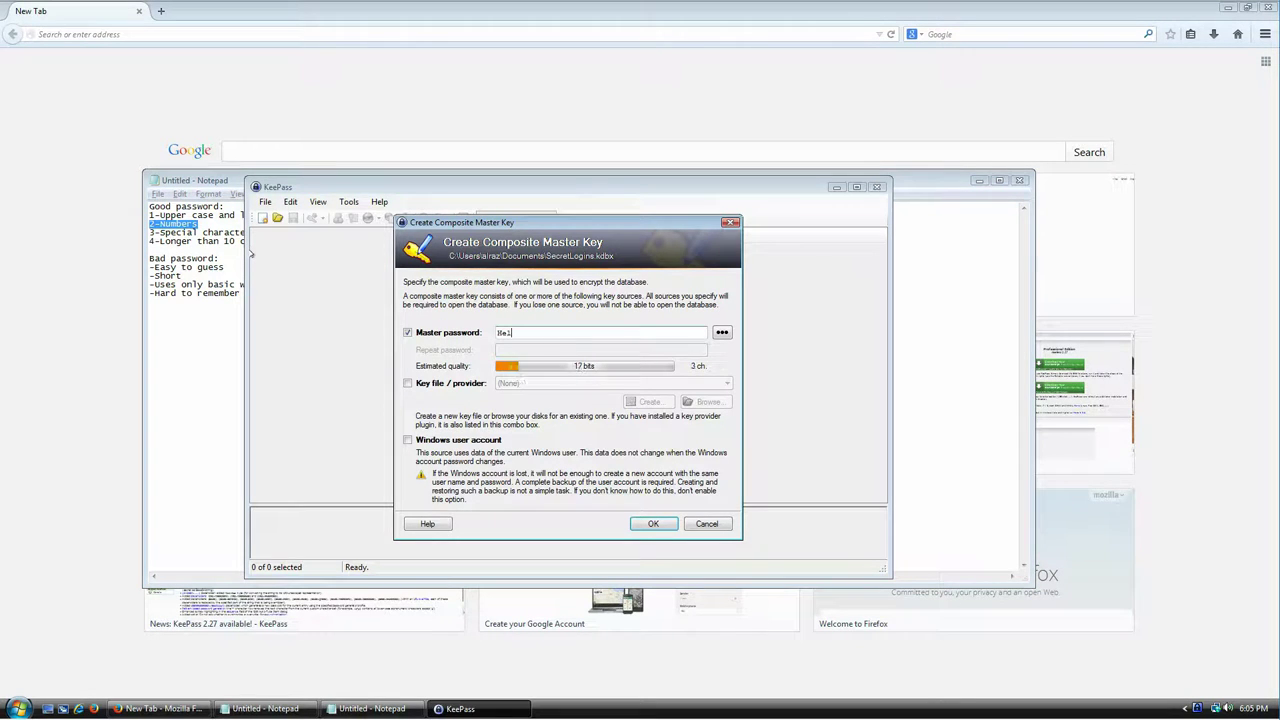
pyautogui.write('lo you 3')
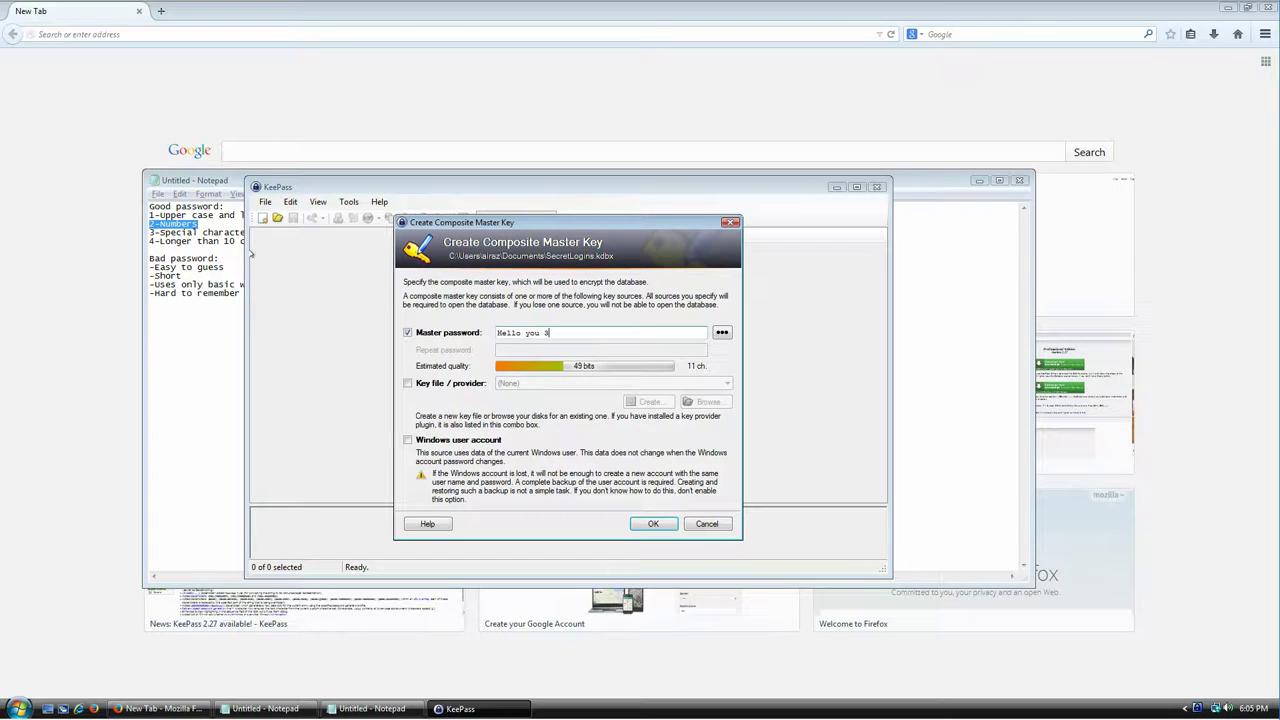
pyautogui.write(' over there')
# Highlight the '3-Special characters' rule and add punctuation to the master password, rewording its ending
pyautogui.click(196, 233)
pyautogui.press('Home')
pyautogui.hotkey('shift', 'End')
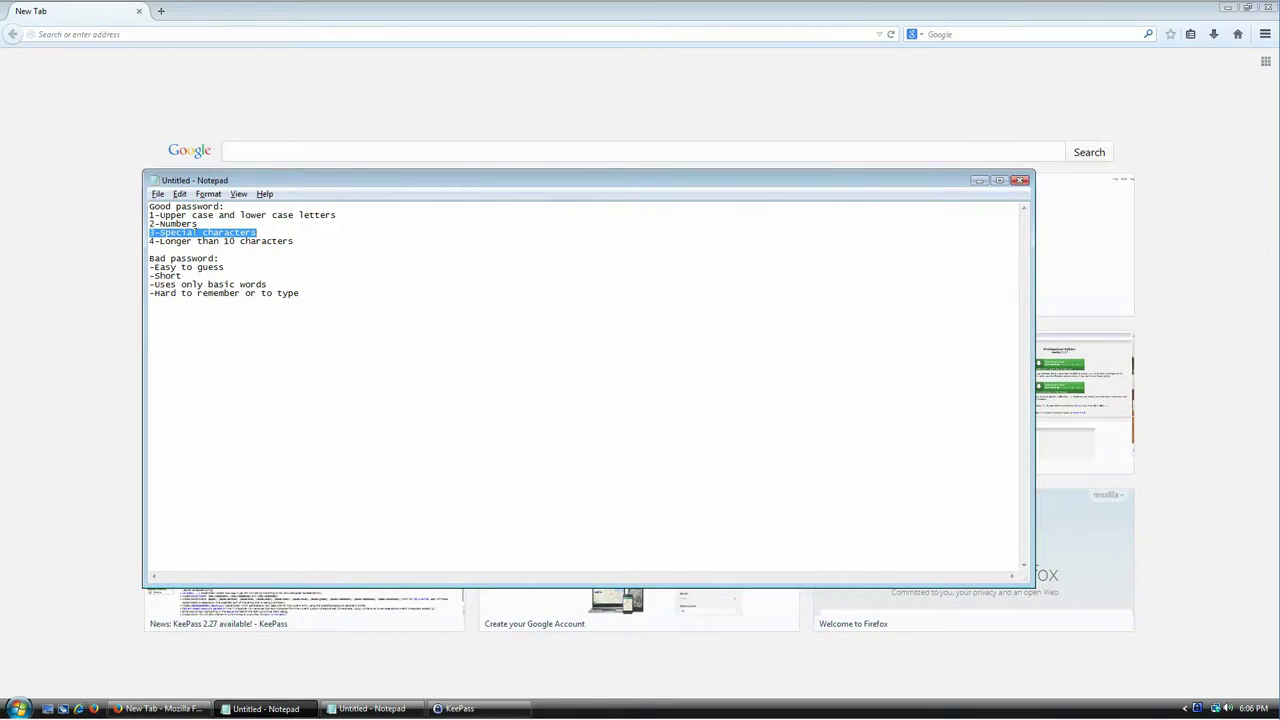
pyautogui.hotkey('alt', 'Tab')
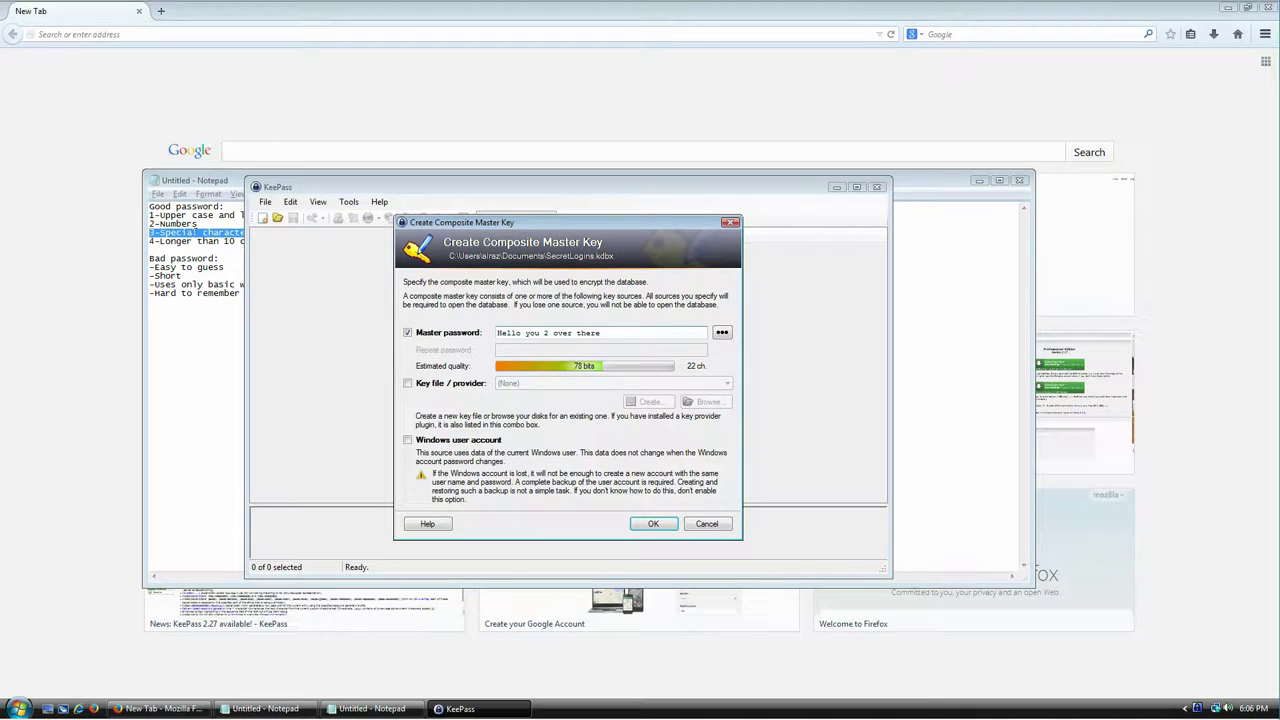
pyautogui.moveTo(525, 333); pyautogui.dragTo(520, 333)
pyautogui.click(521, 333)
pyautogui.write(',')
pyautogui.write('!')
pyautogui.write(' (')
pyautogui.write('yes,')
pyautogui.write(' yes')
pyautogui.press('BackSpace')
pyautogui.press('BackSpace')
pyautogui.write('ou')
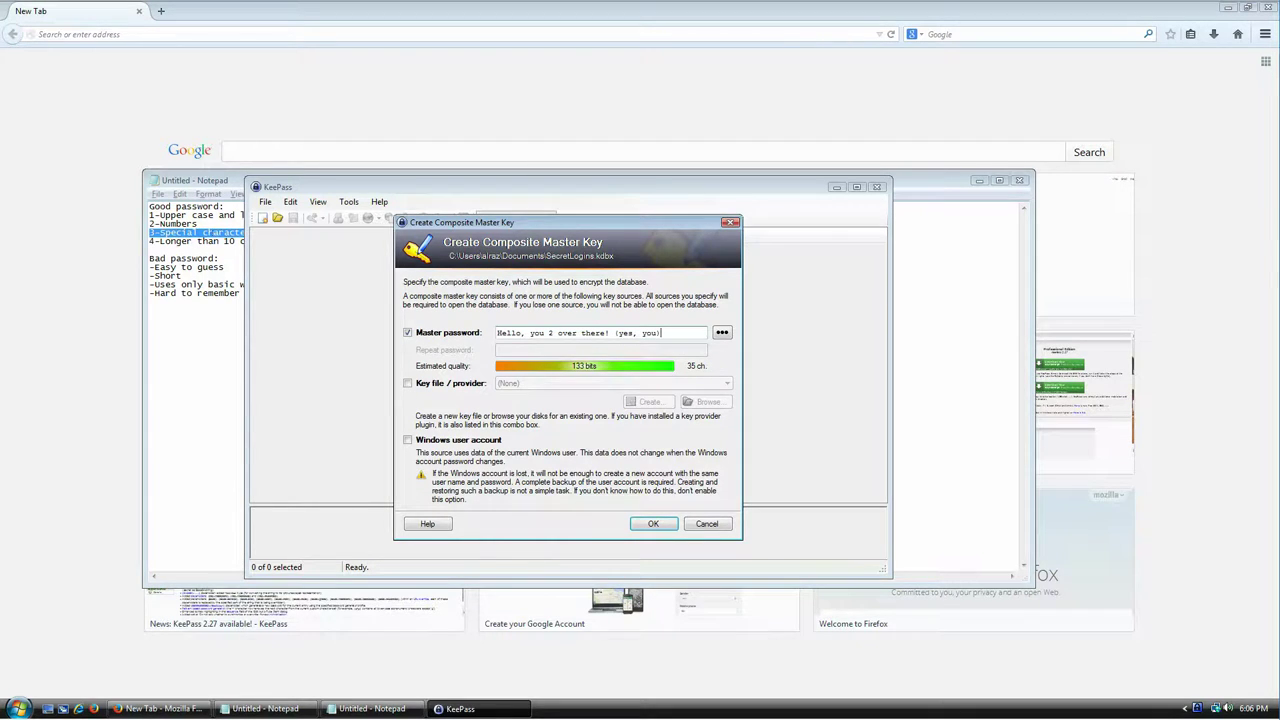
# Highlight the '4-Longer than 10 characters' rule in the password notes
pyautogui.click(213, 241)
pyautogui.press('Home')
pyautogui.hotkey('shift', 'End')
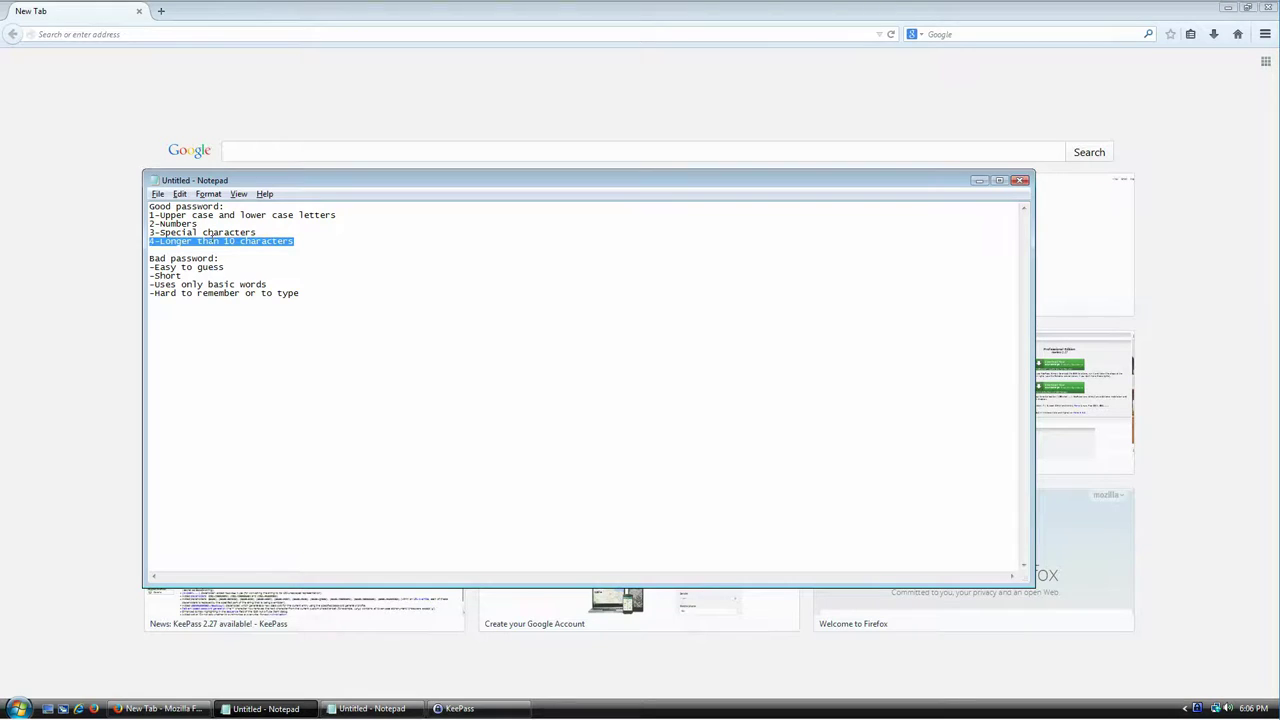
# Erase the current master password in the master key dialog
pyautogui.hotkey('alt', 'Tab')
pyautogui.hotkey('alt', 'Tab')
pyautogui.click(734, 437)
pyautogui.hotkey('alt', 'Tab')
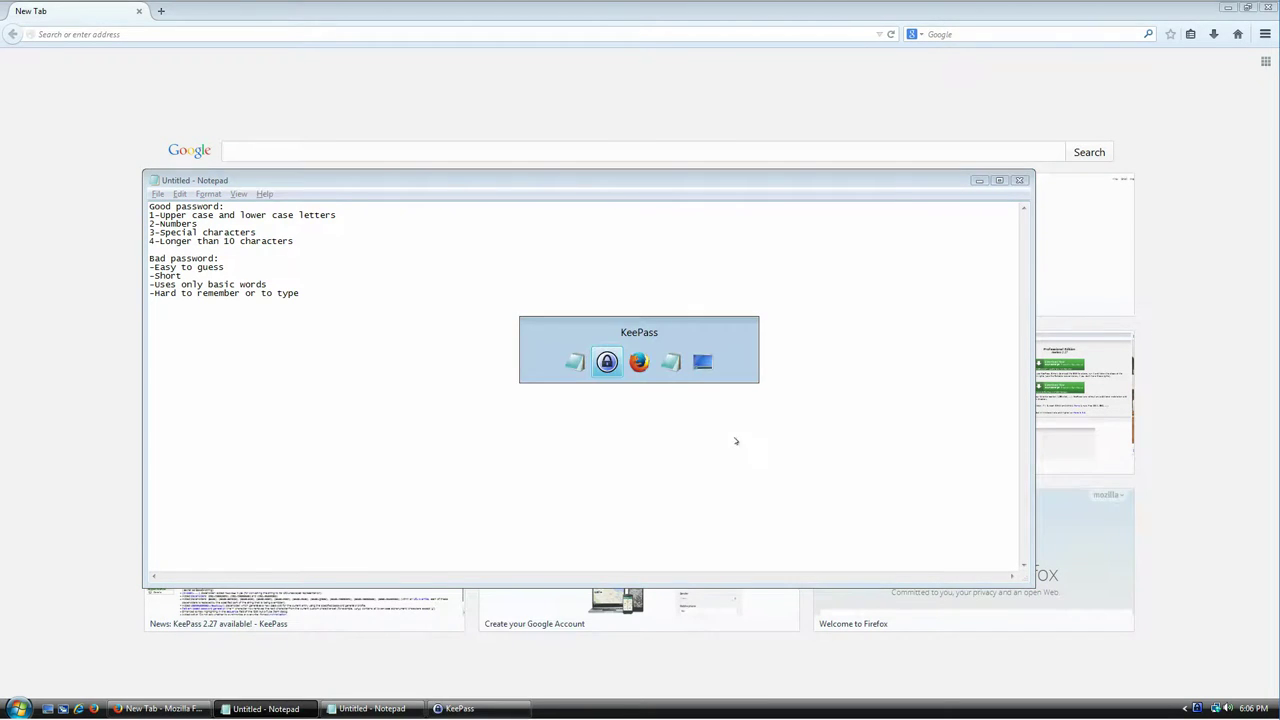
pyautogui.moveTo(673, 330); pyautogui.dragTo(523, 311)
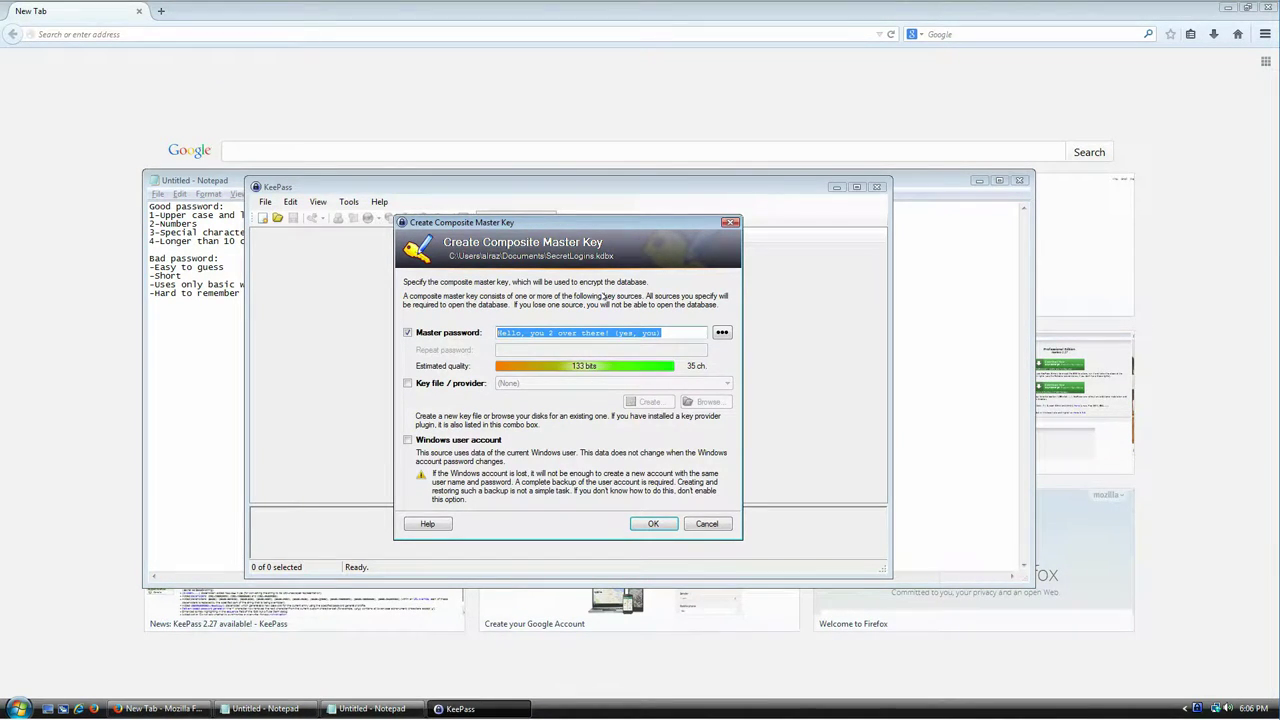
pyautogui.press('Delete')
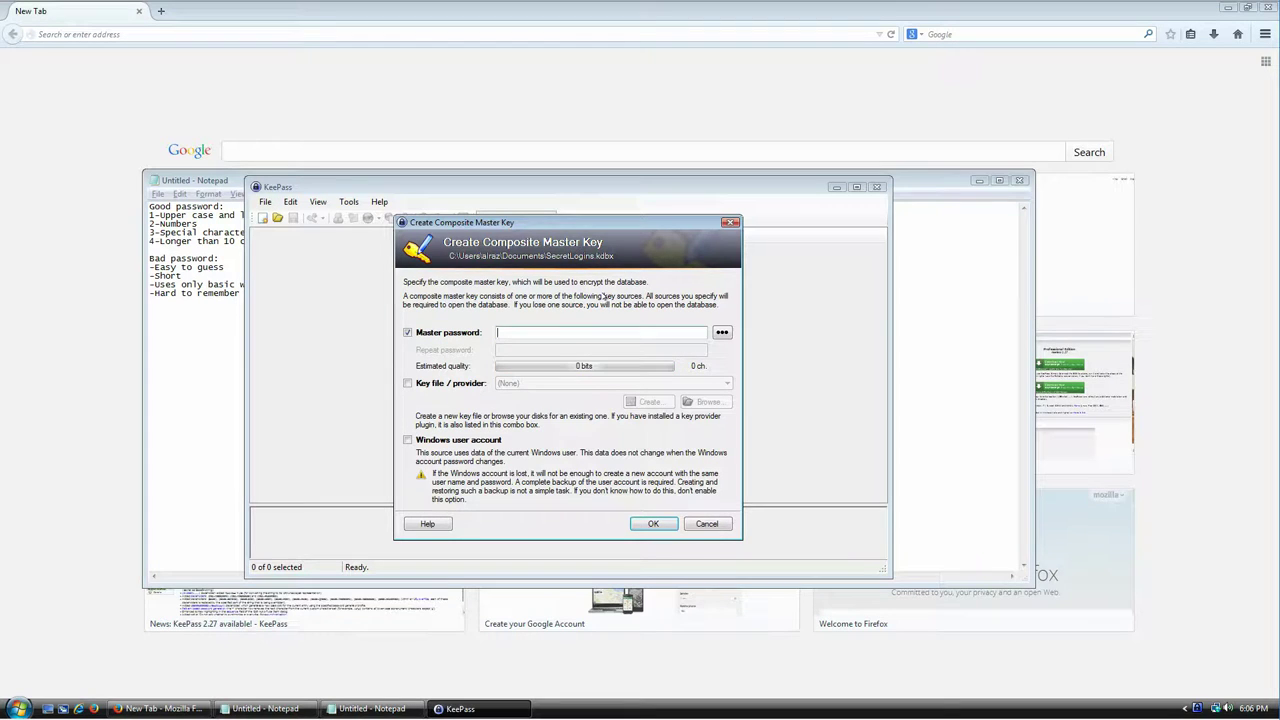
# Review the Bad password notes, highlighting the '-Easy to guess' line
pyautogui.click(195, 258)
pyautogui.moveTo(153, 259); pyautogui.dragTo(308, 290)
pyautogui.click(306, 263)
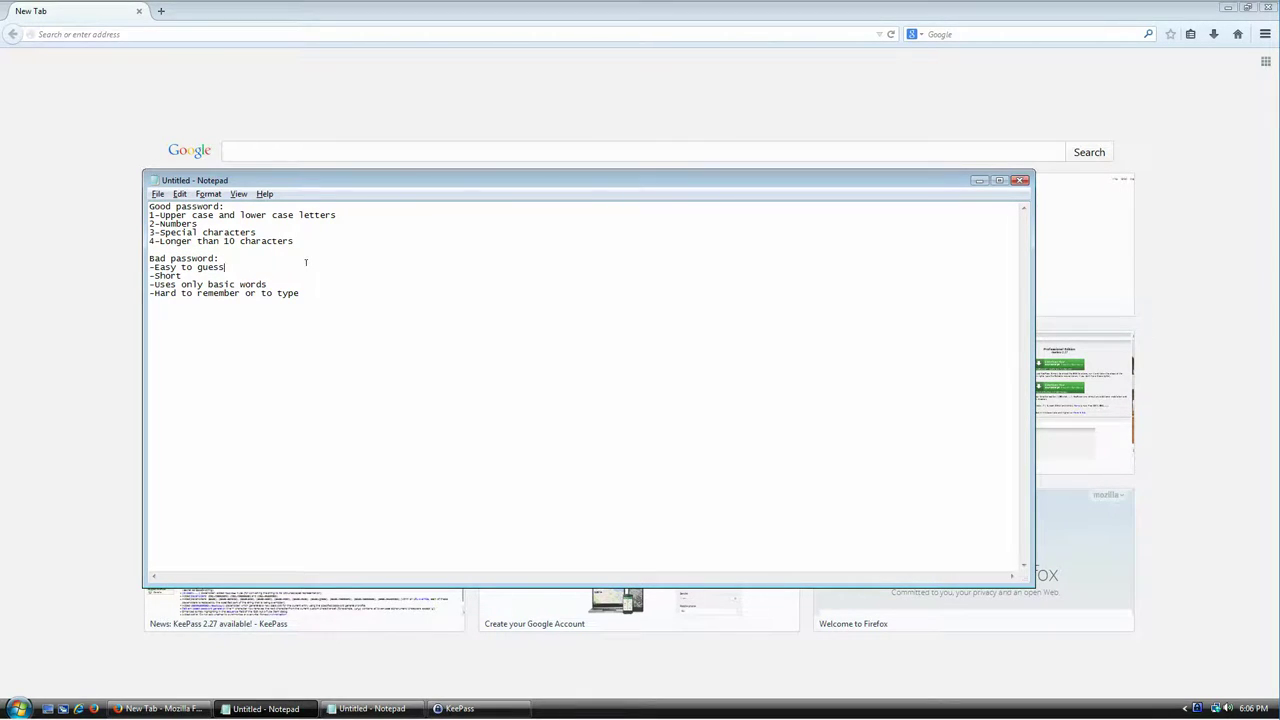
pyautogui.hotkey('shift', 'Home')
pyautogui.hotkey('ctrl', 'End')
pyautogui.hotkey('alt', 'Tab')
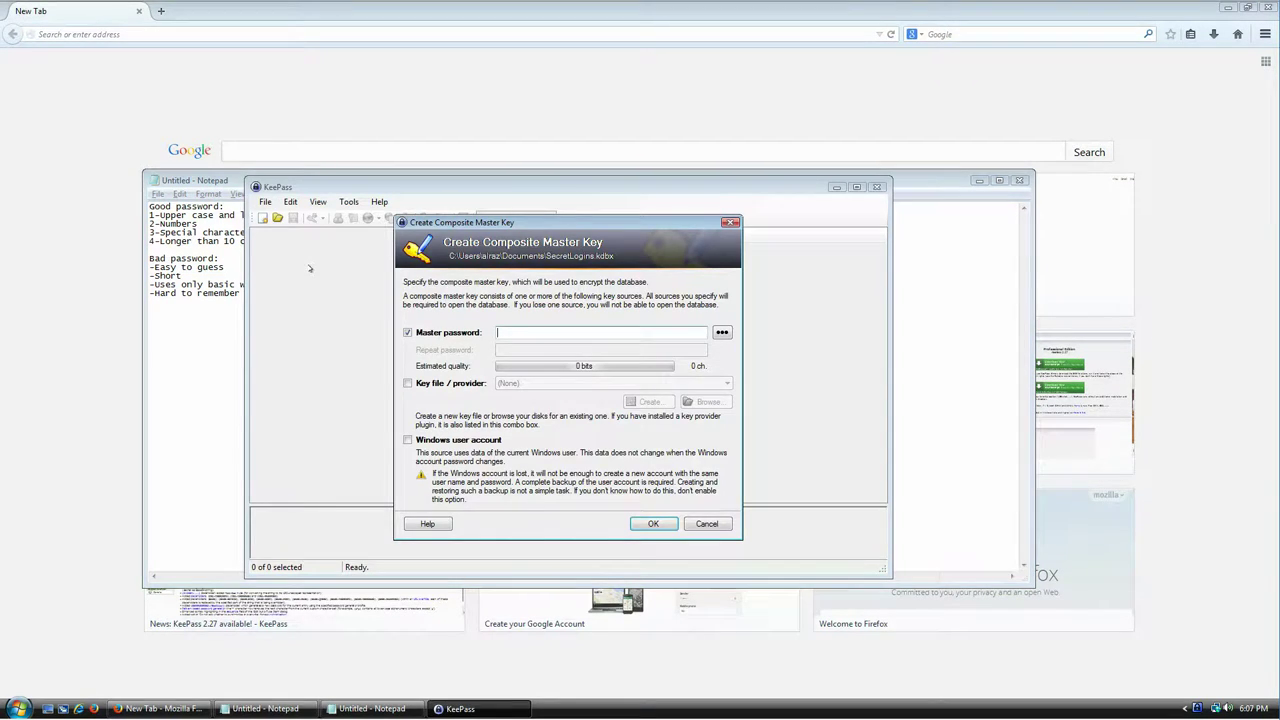
# Type a sentence-style master password with a colon and two names, rated 136 bits
pyautogui.press('BackSpace')
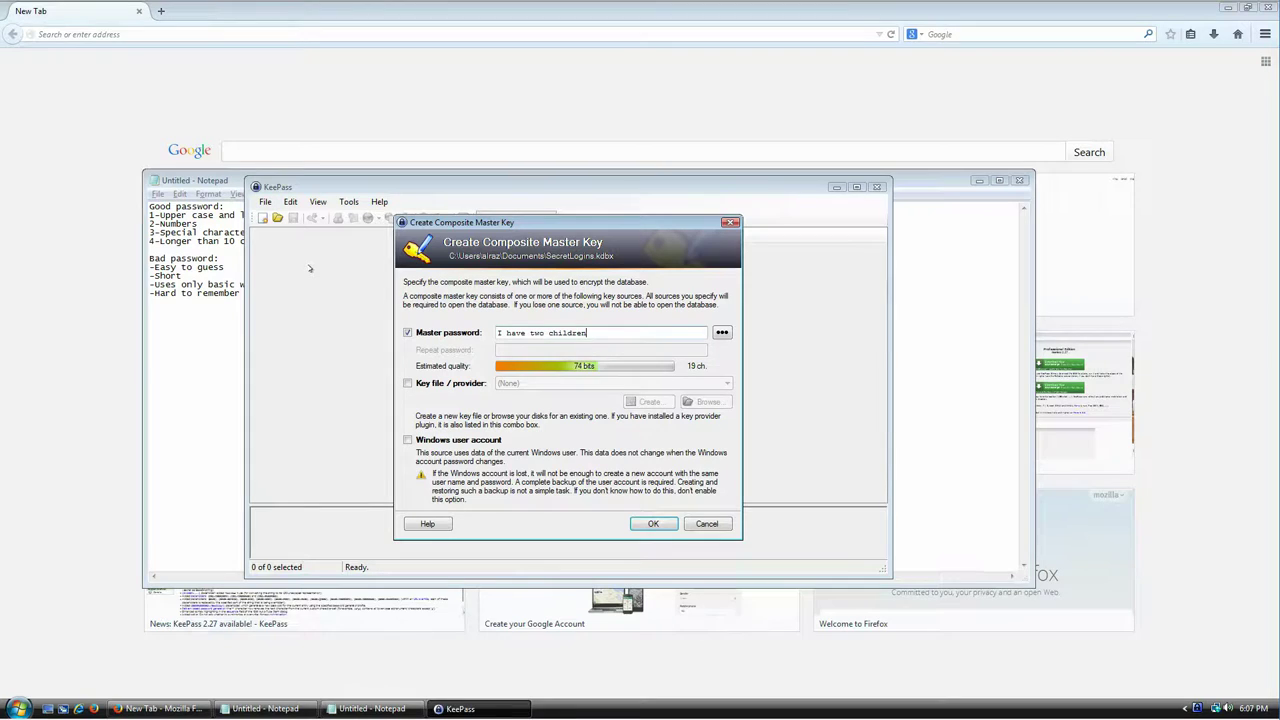
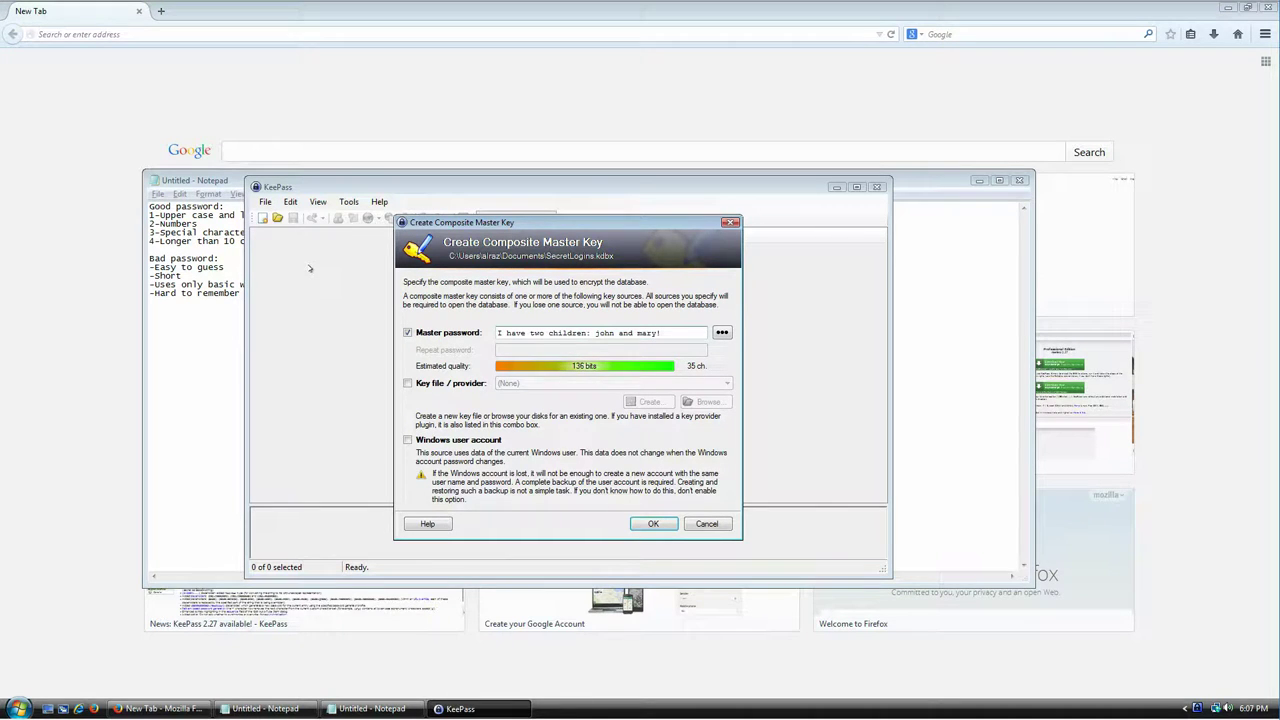
pyautogui.hotkey('ctrl', 'a')
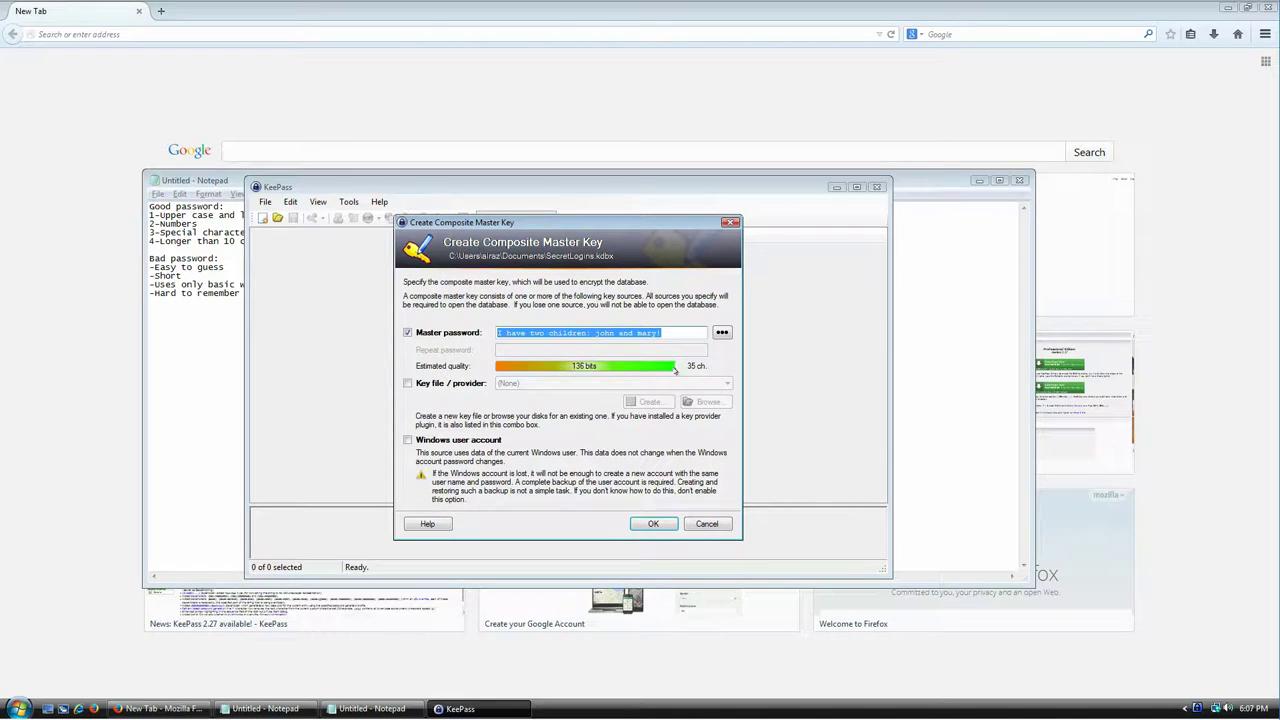
pyautogui.click(662, 333)
pyautogui.moveTo(662, 333); pyautogui.dragTo(546, 333)
pyautogui.click(509, 333)
# Inspect the password's individual words, then select it all and delete it
pyautogui.click(546, 333)
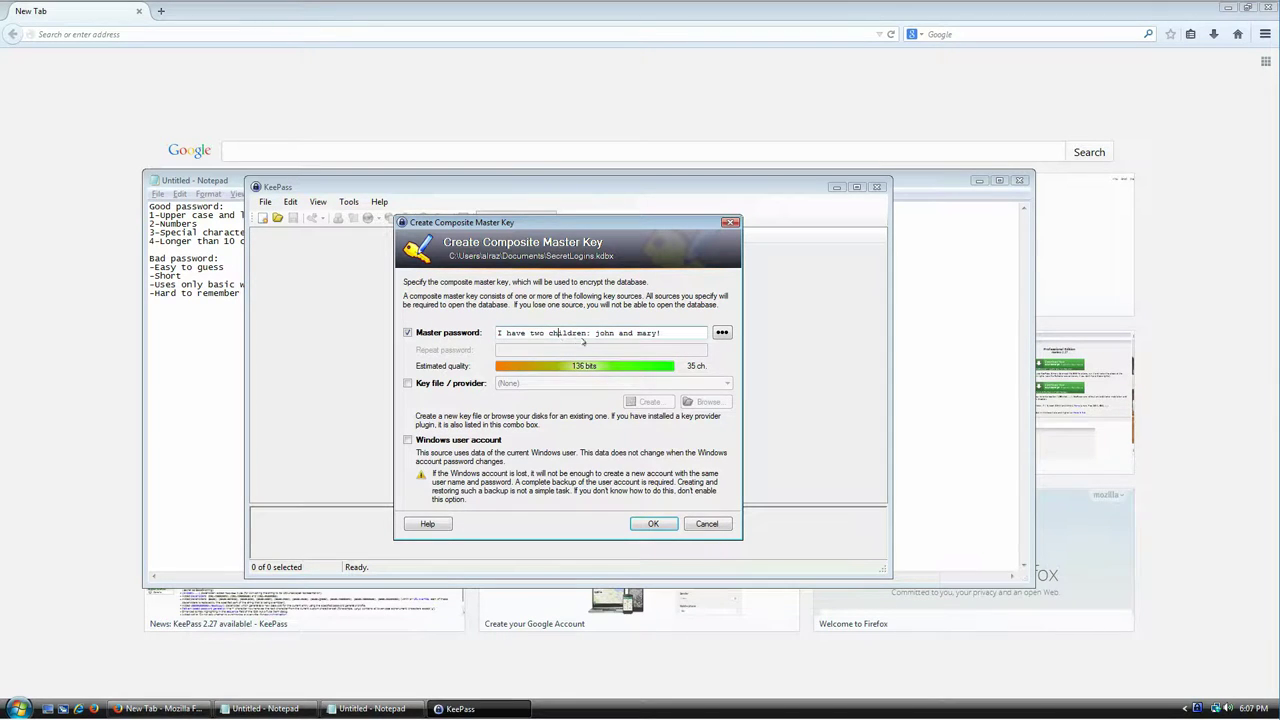
pyautogui.doubleClick(602, 333)
pyautogui.doubleClick(630, 333)
pyautogui.click(611, 333)
pyautogui.doubleClick(645, 333)
pyautogui.click(594, 333)
pyautogui.hotkey('ctrl', 'a')
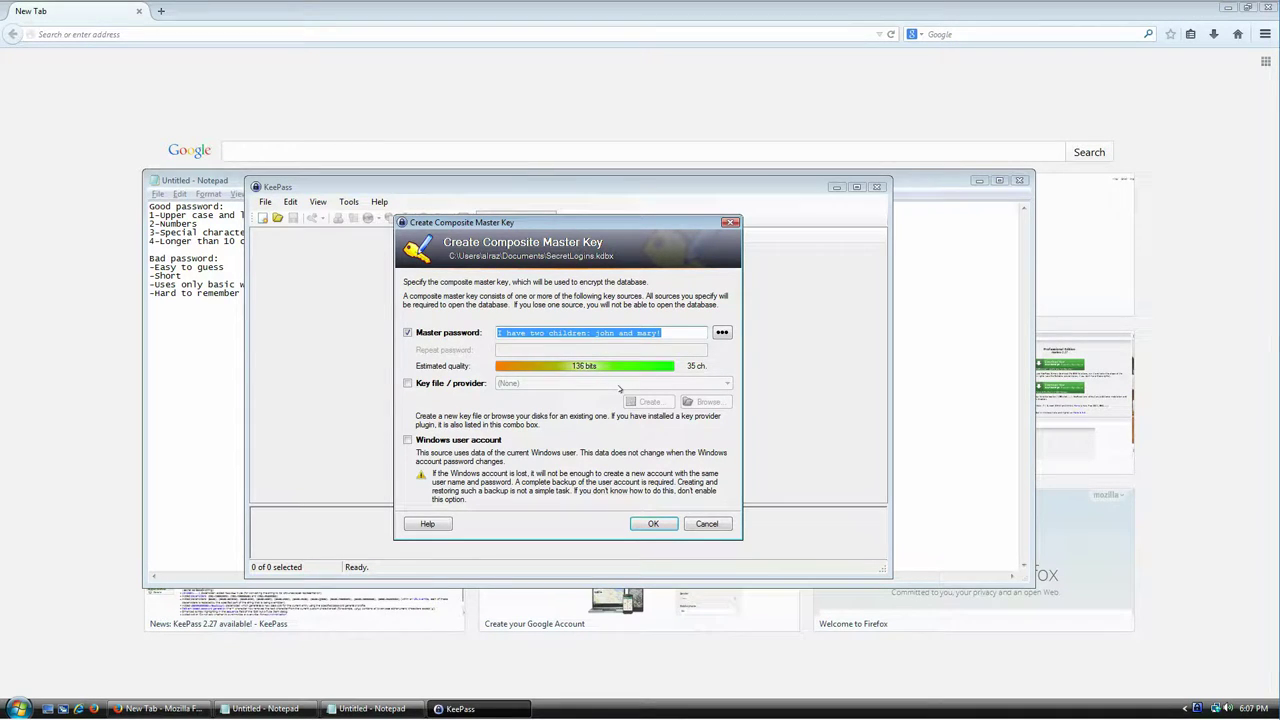
pyautogui.press('Delete')
# Highlight the '-Short' bad-password line and try a short test master password
pyautogui.moveTo(151, 277); pyautogui.dragTo(196, 275)
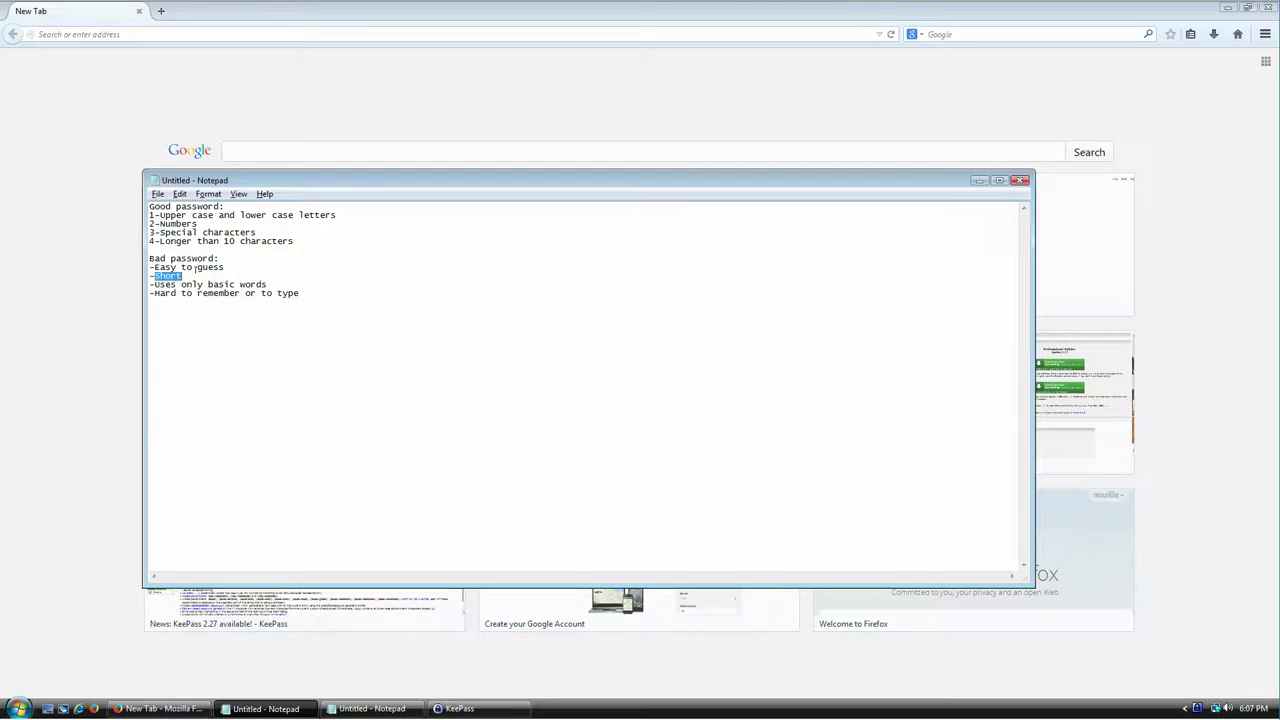
pyautogui.hotkey('alt', 'Tab')
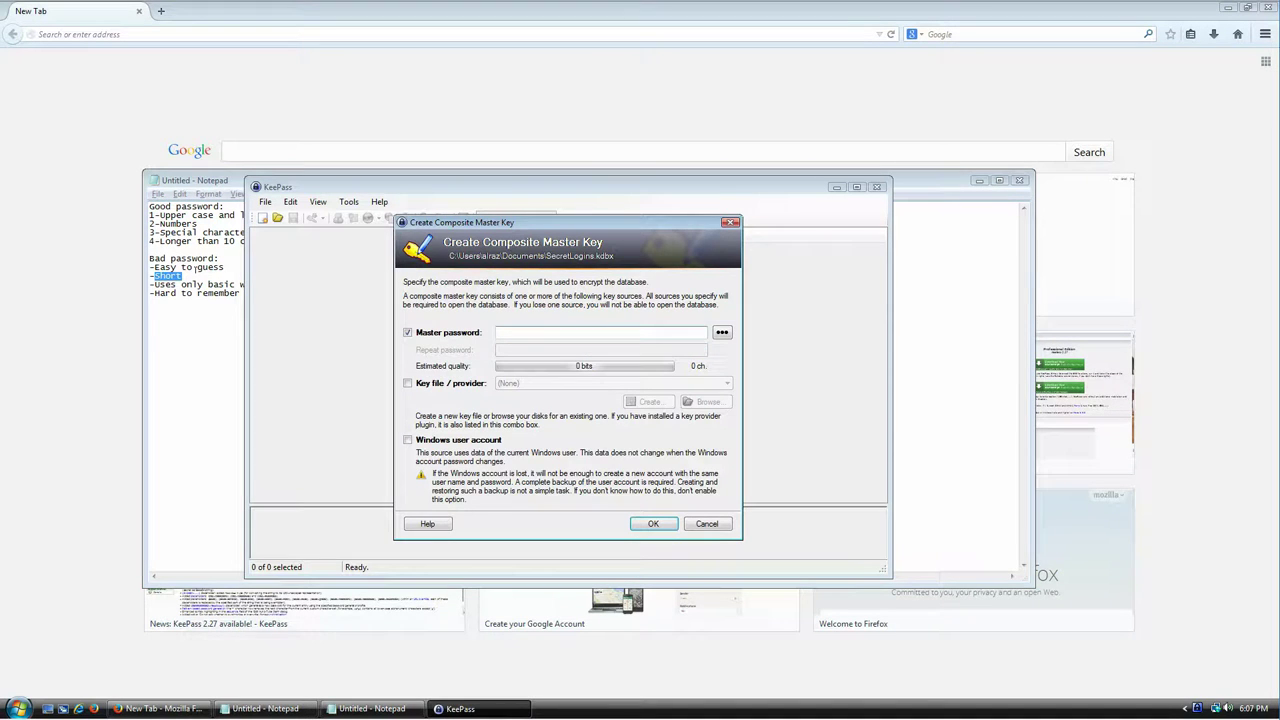
pyautogui.write('Hello,')
pyautogui.press('BackSpace')
# Highlight the '-Uses only basic words' line in the password notes
pyautogui.click(167, 301)
pyautogui.moveTo(302, 293); pyautogui.dragTo(148, 293)
pyautogui.click(190, 293)
pyautogui.press('Home')
pyautogui.hotkey('shift', 'End')
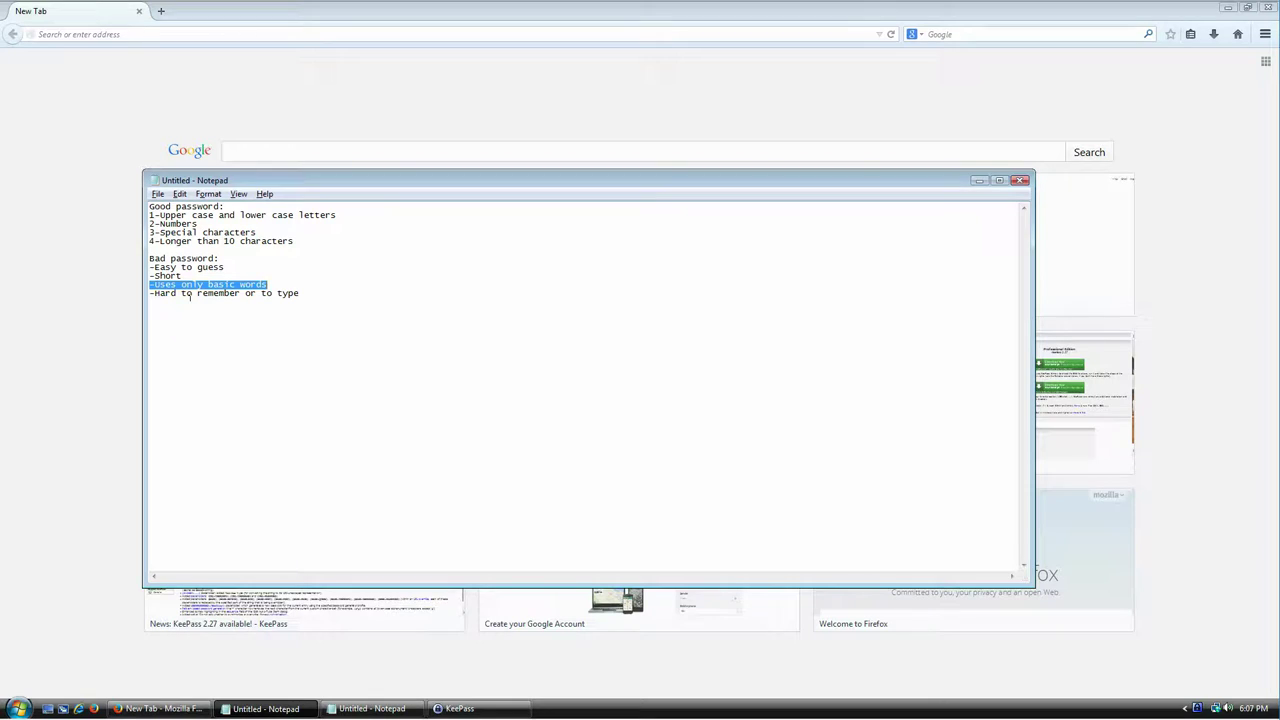
# Replace the short test password with a 24-character punctuated question rated 119 bits
pyautogui.hotkey('alt', 'Tab')
pyautogui.hotkey('ctrl', 'a')
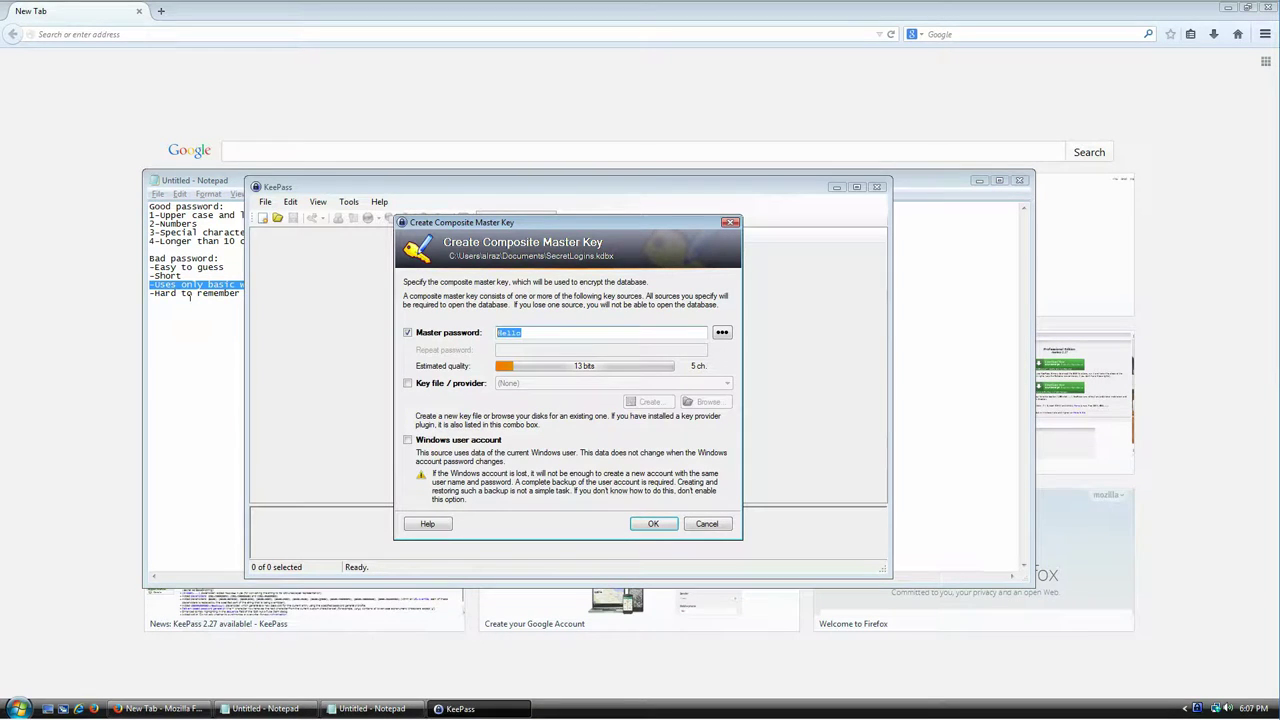
pyautogui.press('End')
pyautogui.hotkey('ctrl', 'a')
pyautogui.press('BackSpace')
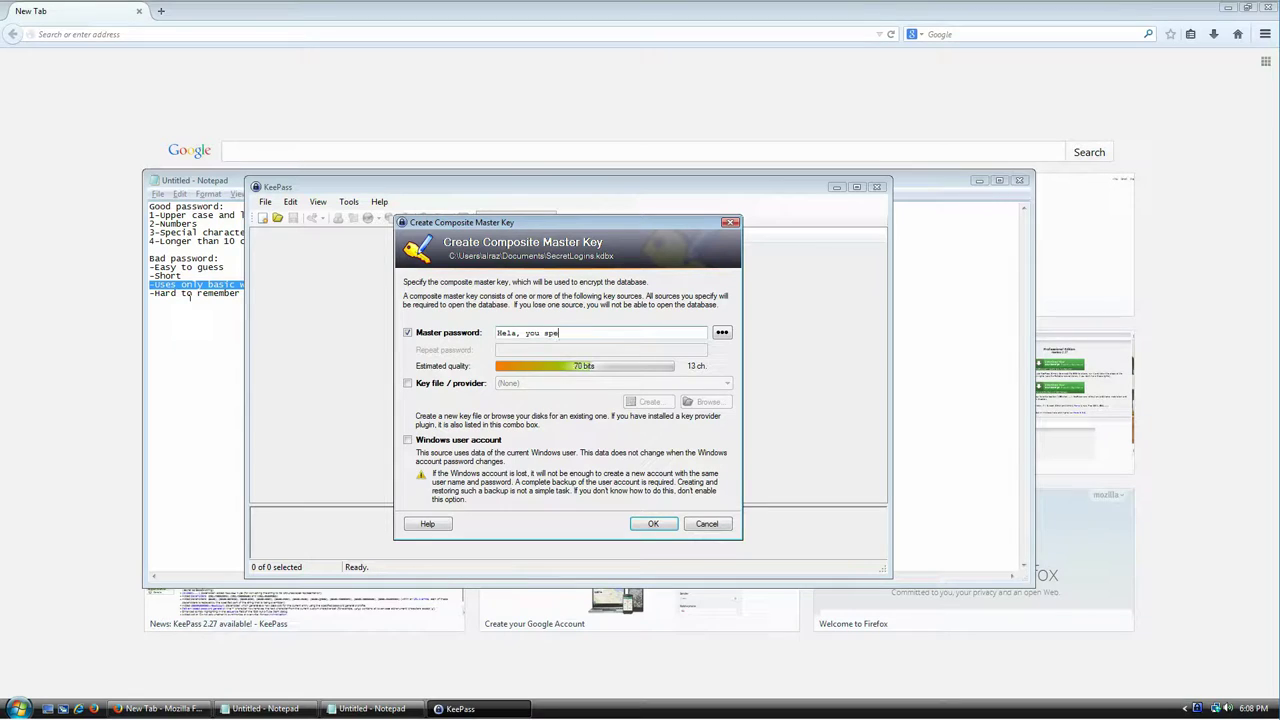
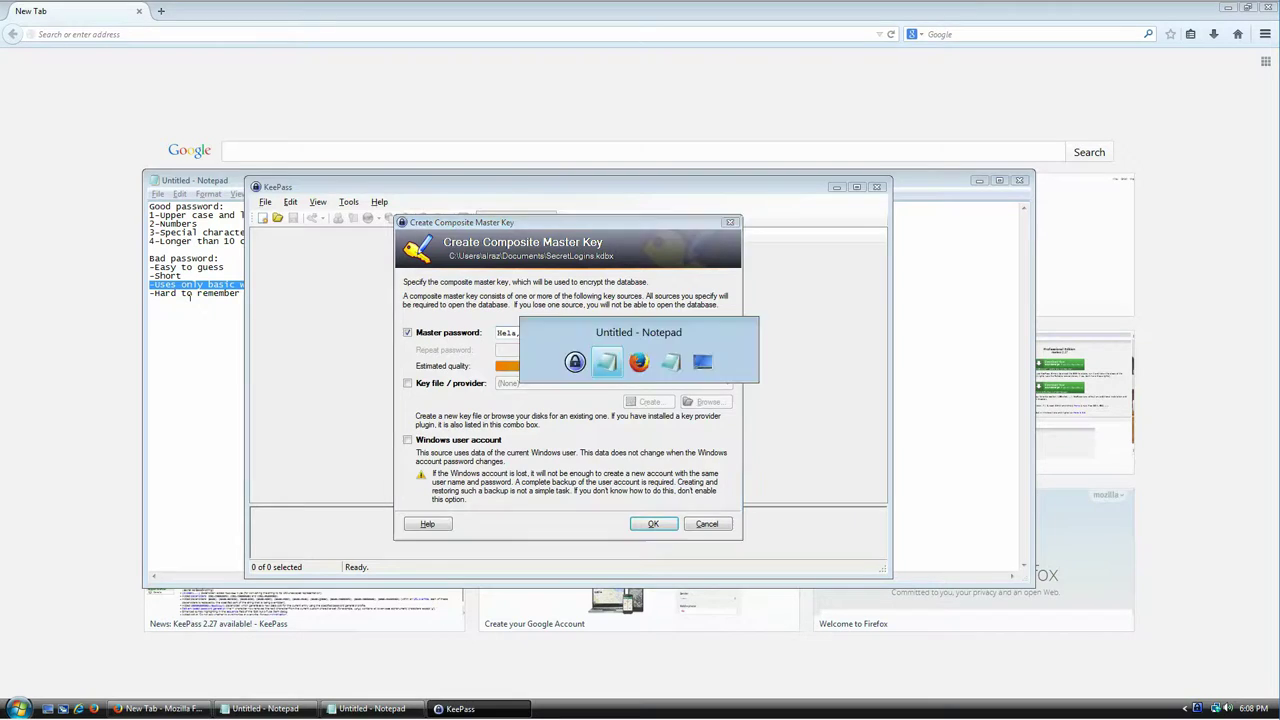
# Highlight the '-Hard to remember or to type' line in the notes
pyautogui.hotkey('alt', 'Tab')
pyautogui.click(190, 296)
pyautogui.press('Home')
pyautogui.hotkey('shift', 'End')
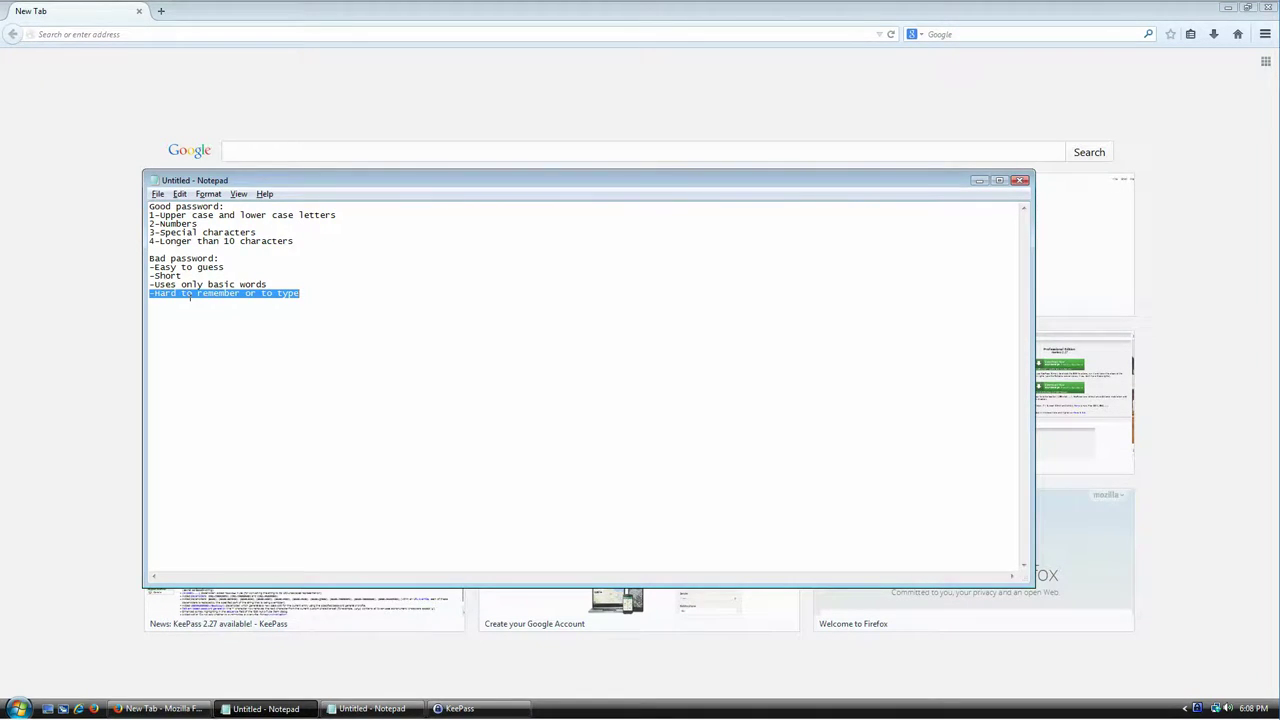
# Replace the master password with a 37-character sentence with a digit and exclamation marks, rated 106 bits
pyautogui.hotkey('alt', 'Tab')
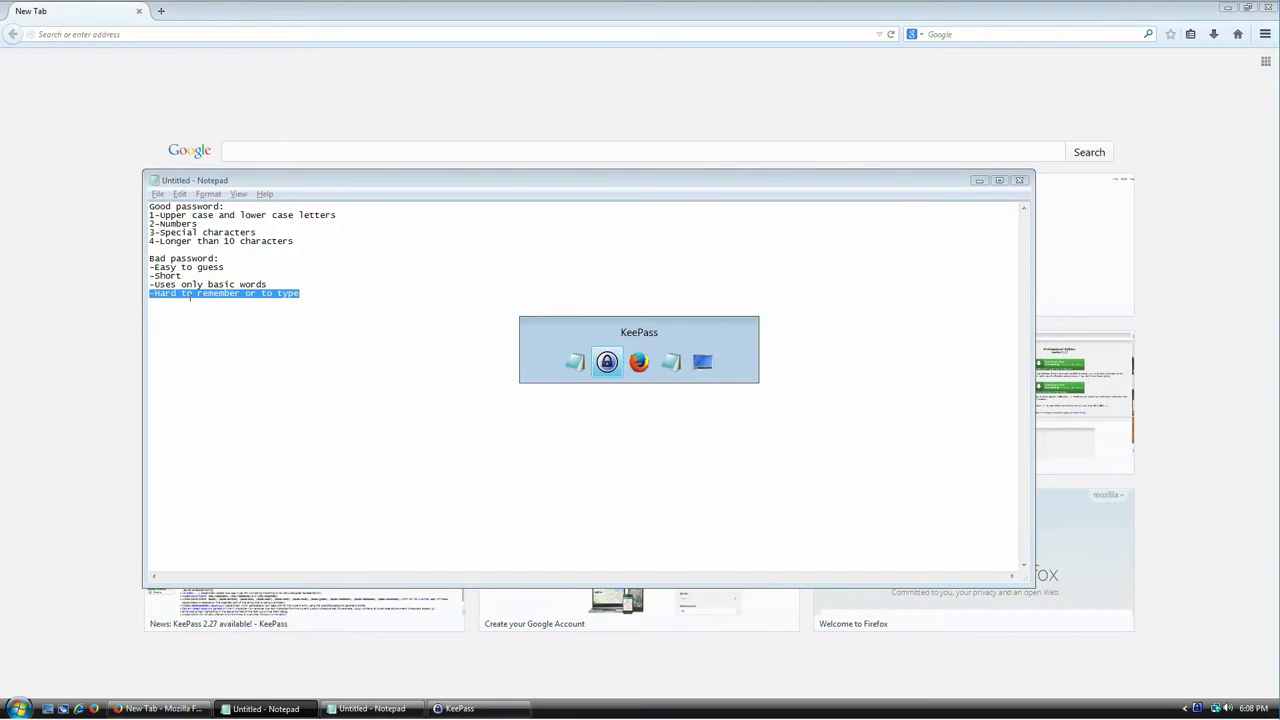
pyautogui.hotkey('ctrl', 'a')
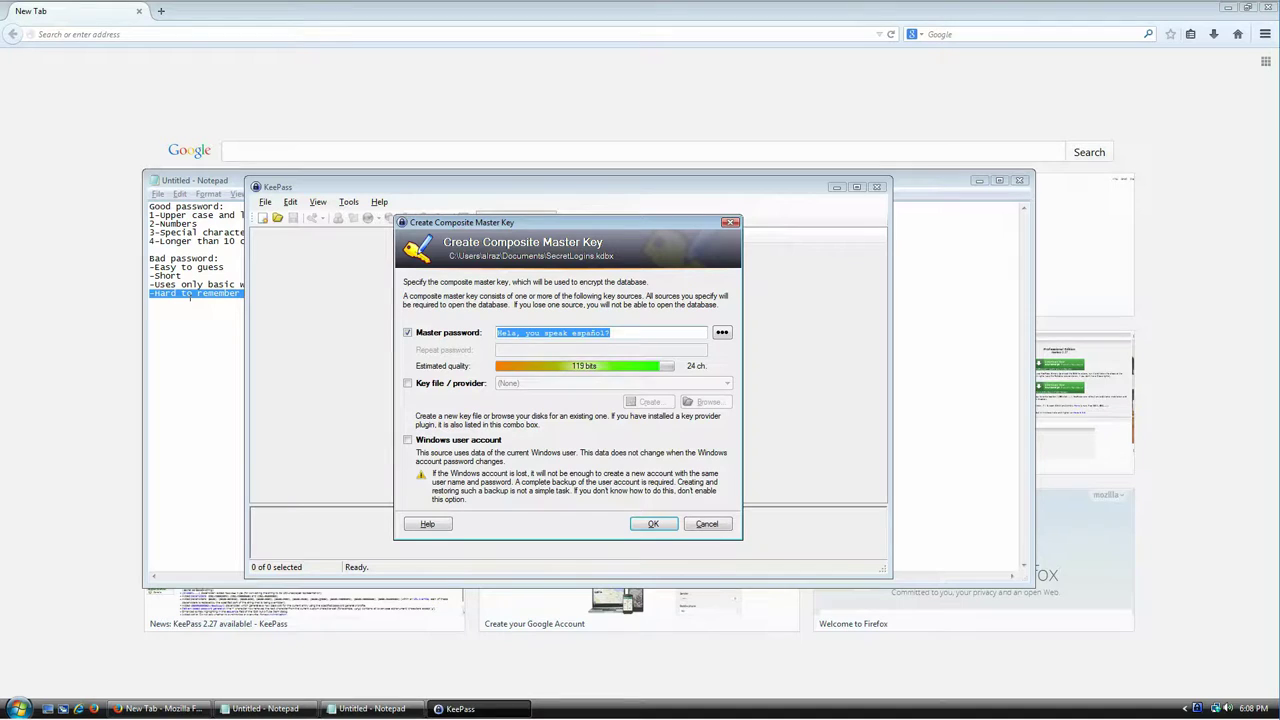
pyautogui.press('BackSpace')
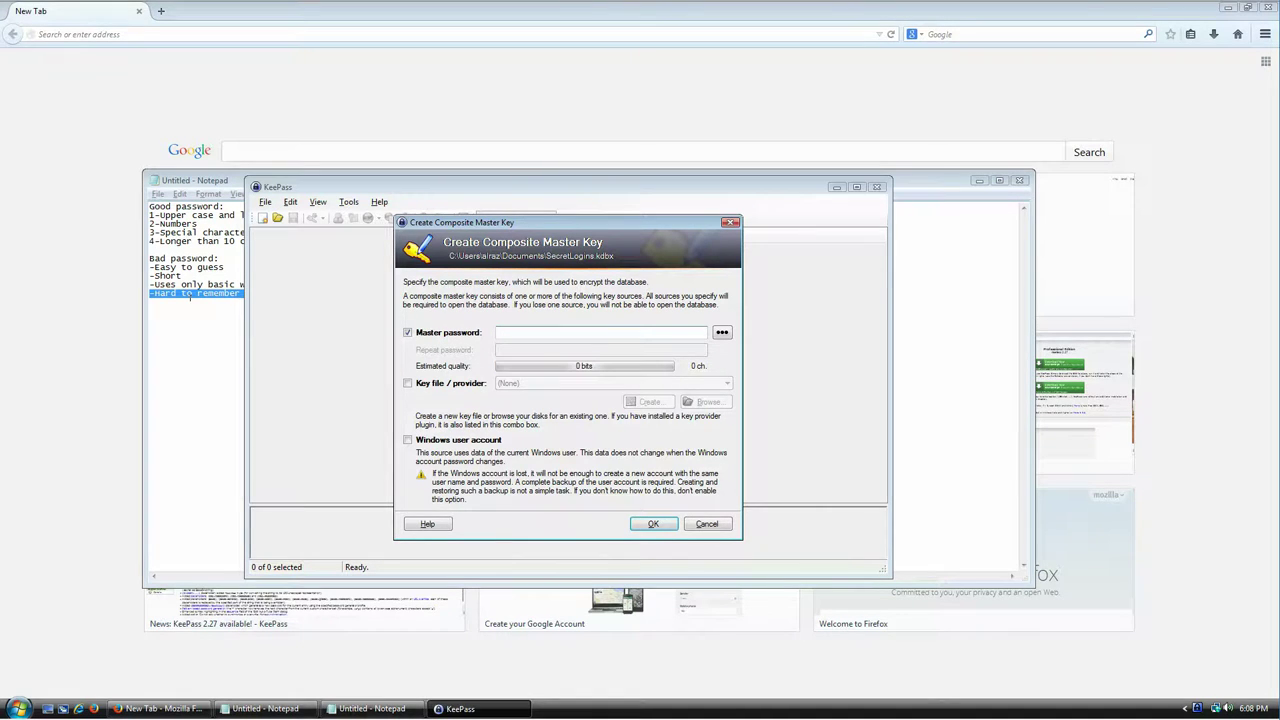
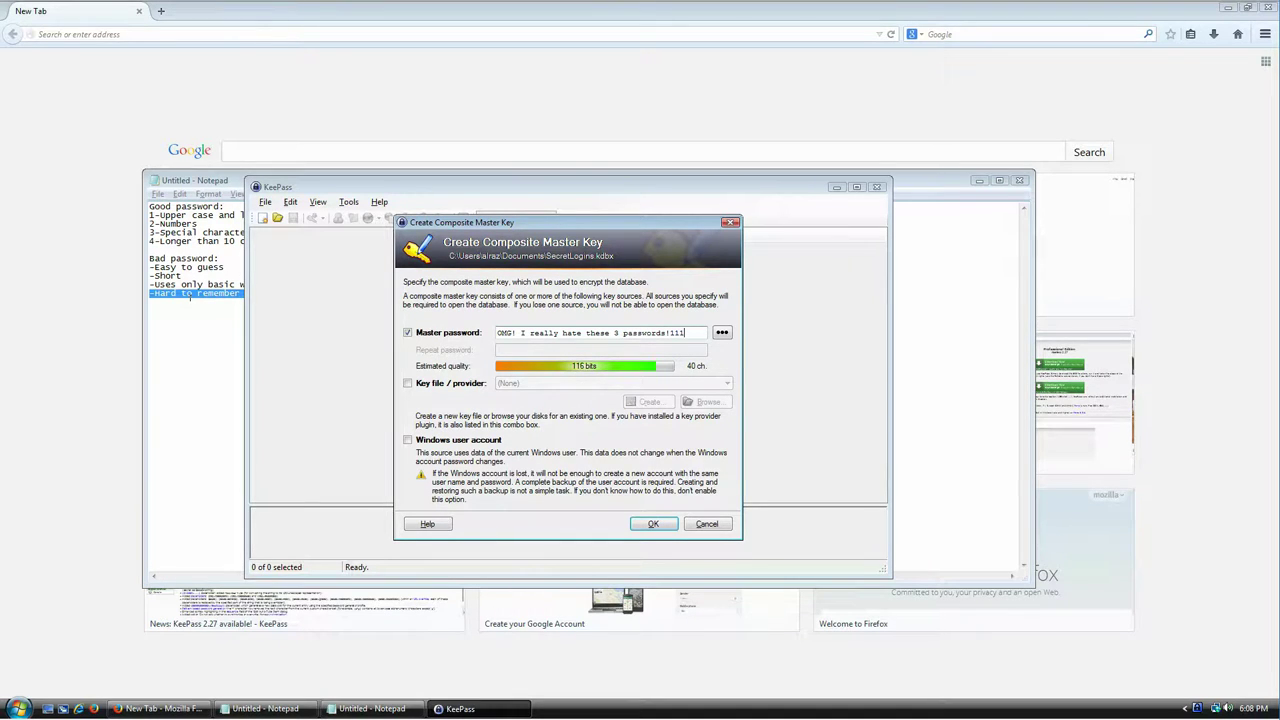
# Toggle the master password between masked dots and visible text
pyautogui.click(722, 335)
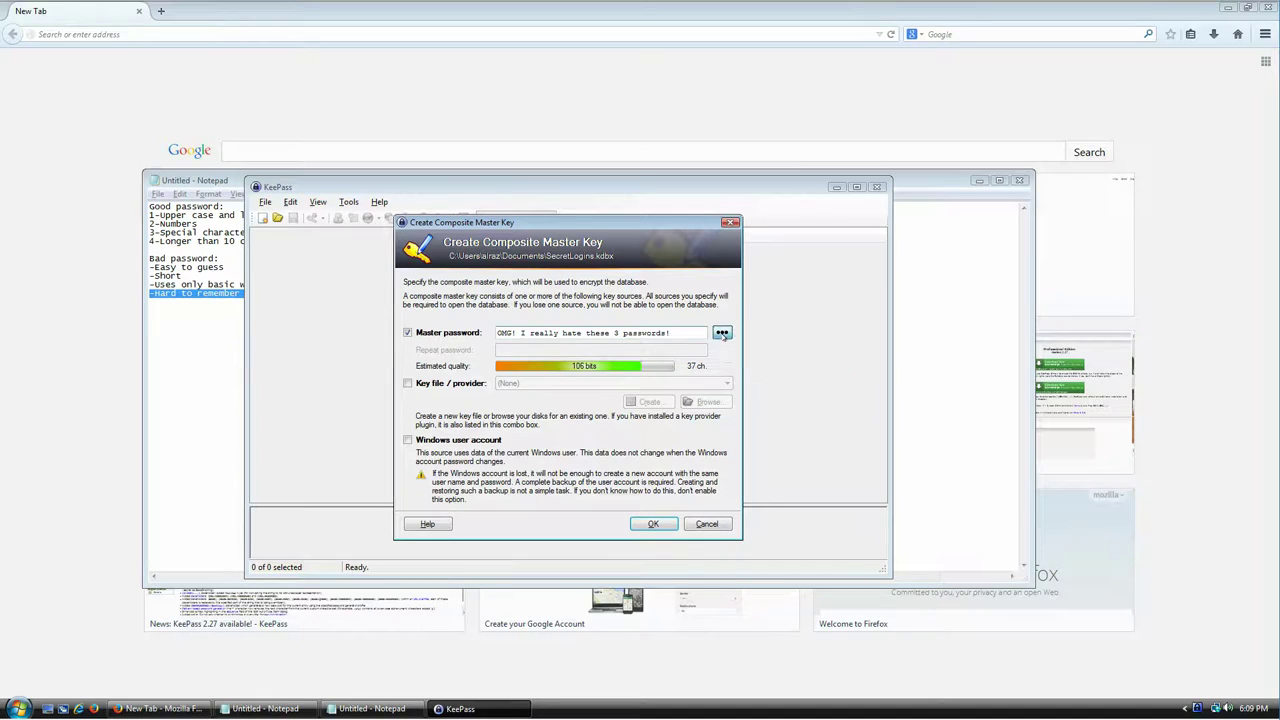
pyautogui.click(722, 334)
pyautogui.click(722, 334)
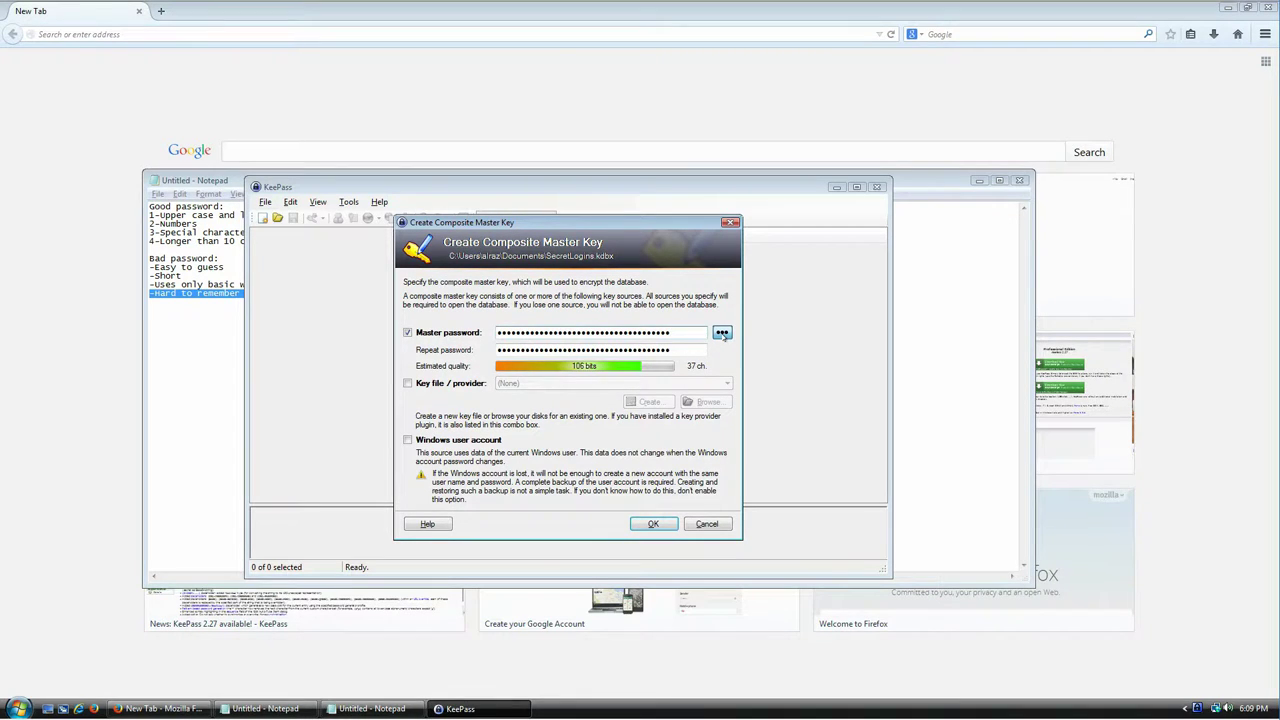
pyautogui.click(722, 334)
# Inspect the visible master password by selecting different parts of it
pyautogui.moveTo(672, 333); pyautogui.dragTo(497, 333)
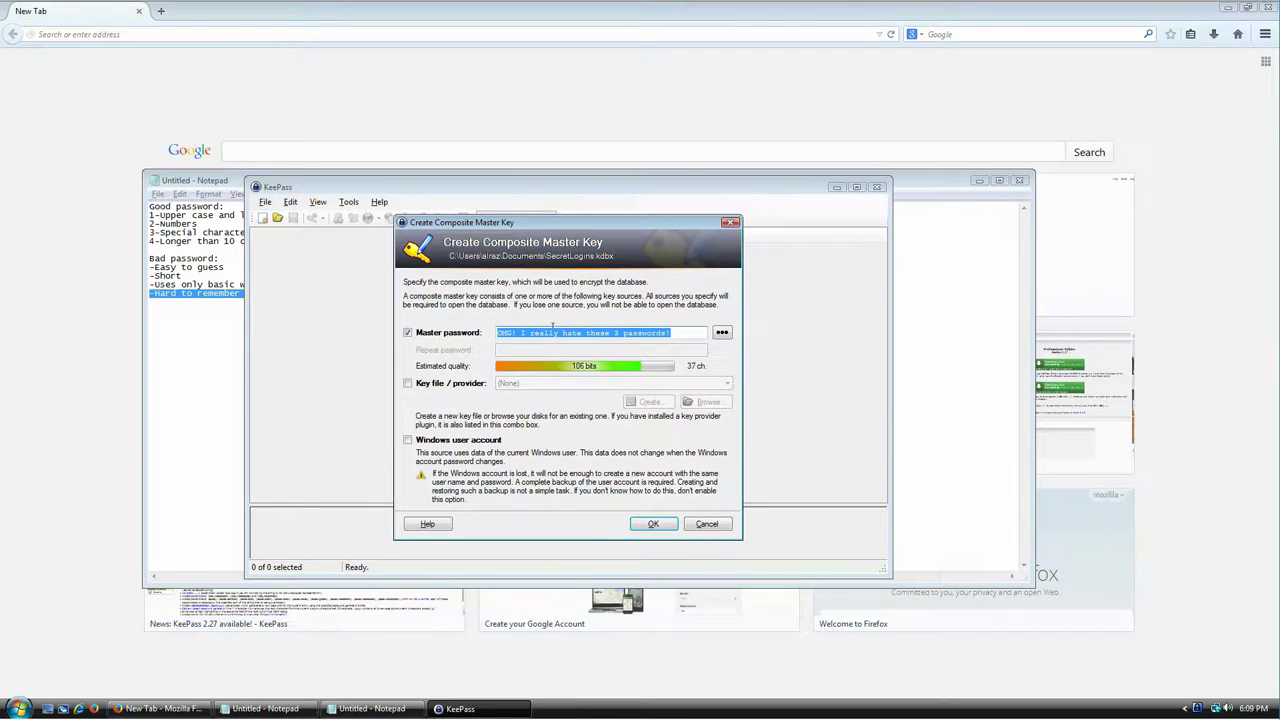
pyautogui.click(596, 327)
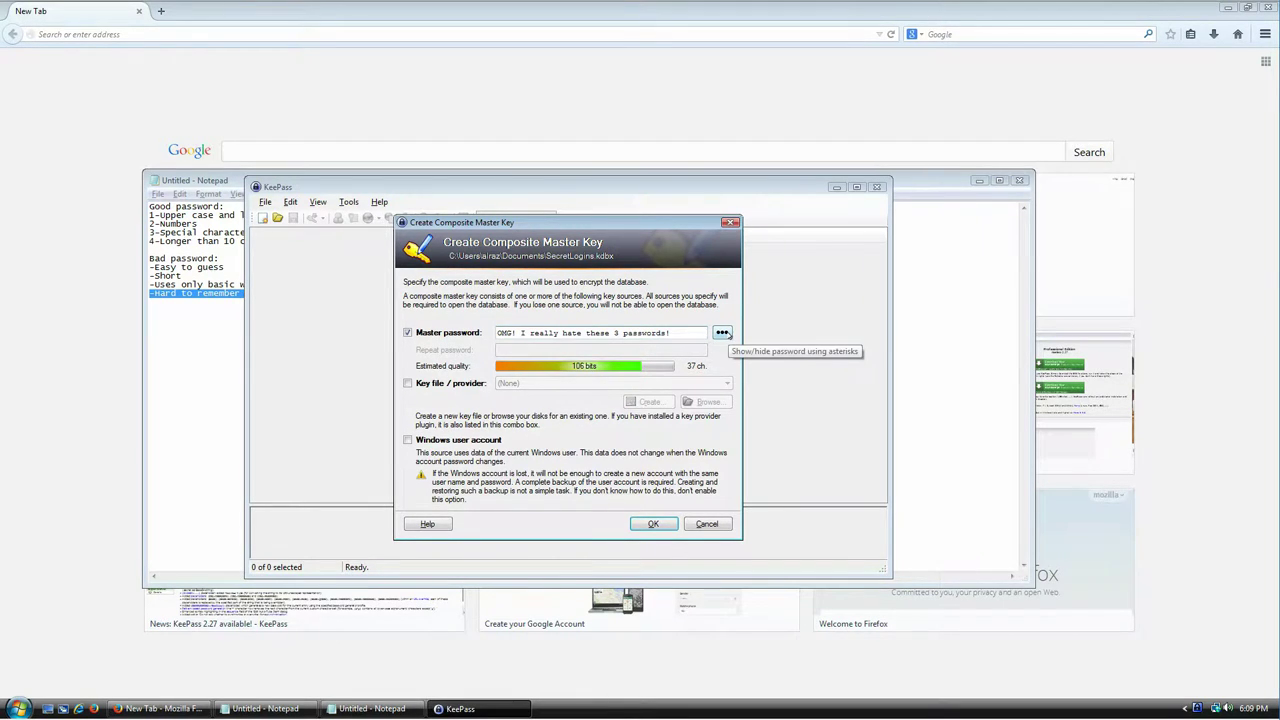
pyautogui.moveTo(670, 332); pyautogui.dragTo(596, 327)
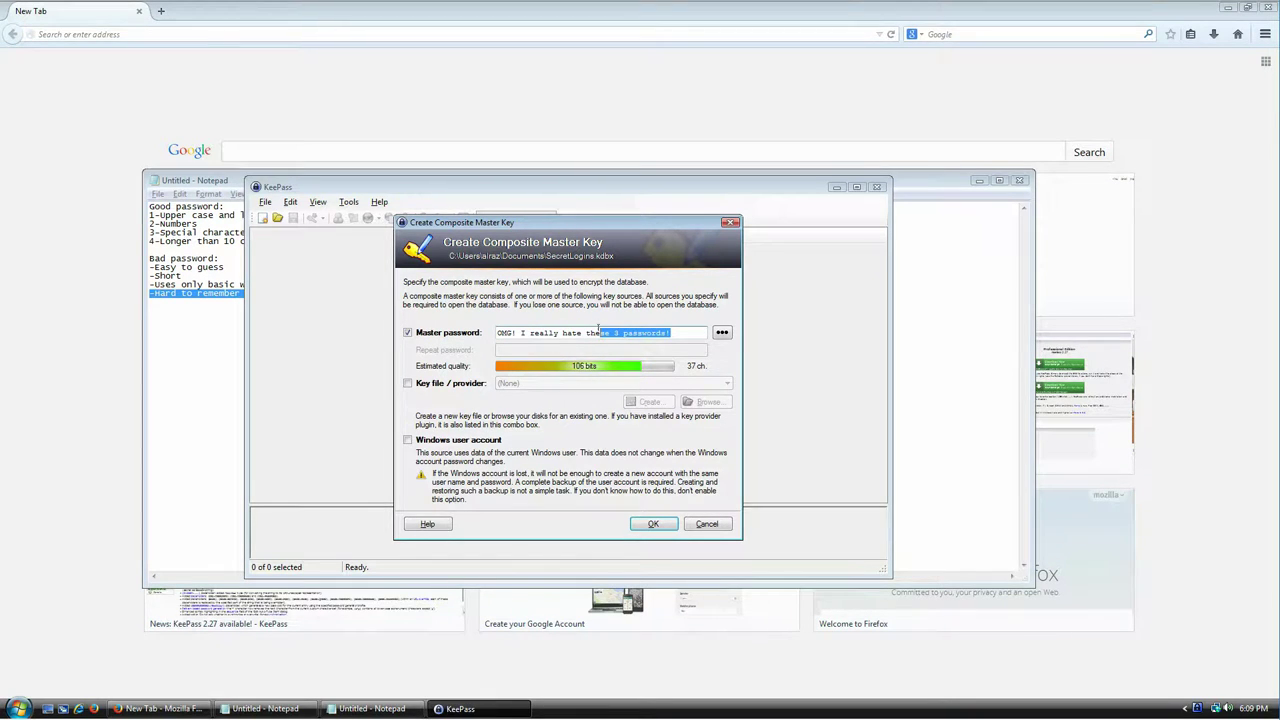
pyautogui.click(636, 332)
pyautogui.moveTo(589, 329); pyautogui.dragTo(659, 328)
pyautogui.click(686, 330)
pyautogui.moveTo(672, 333); pyautogui.dragTo(614, 333)
pyautogui.click(622, 333)
pyautogui.click(678, 328)
pyautogui.moveTo(688, 331); pyautogui.dragTo(561, 341)
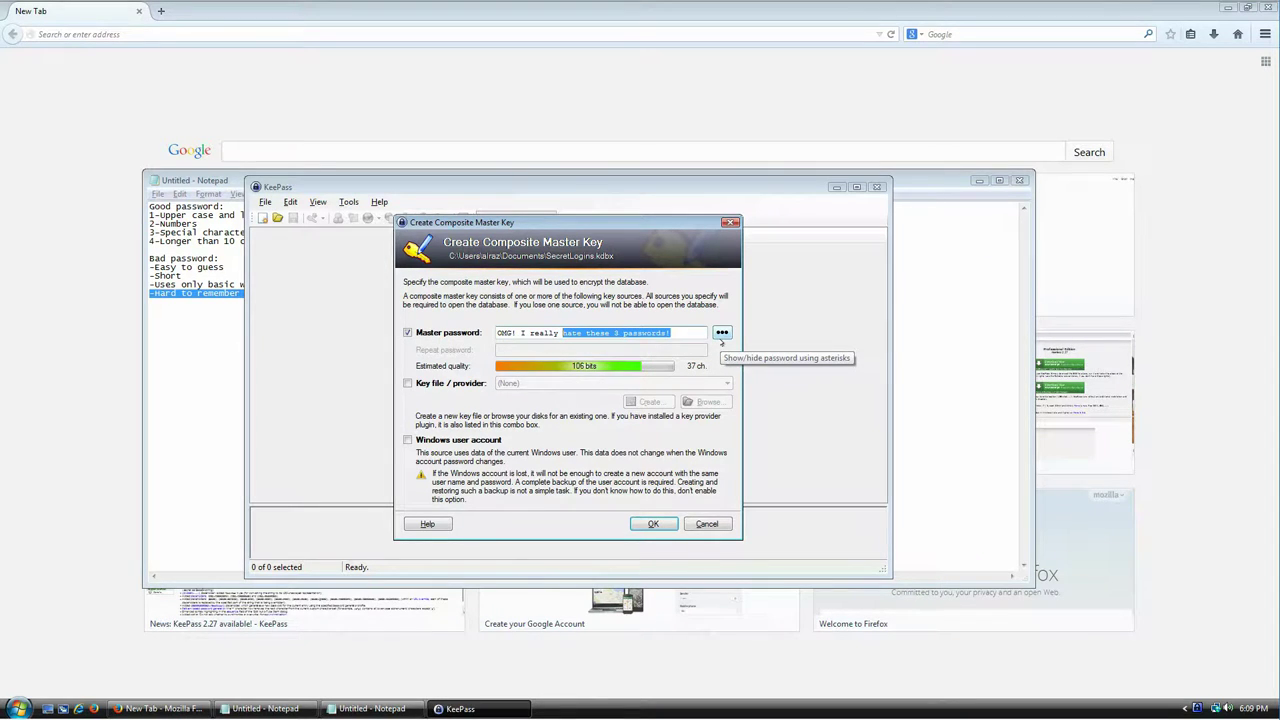
# Mask the password, retype all 37 characters in Repeat password, and accept the master key
pyautogui.click(721, 333)
pyautogui.press('Tab')
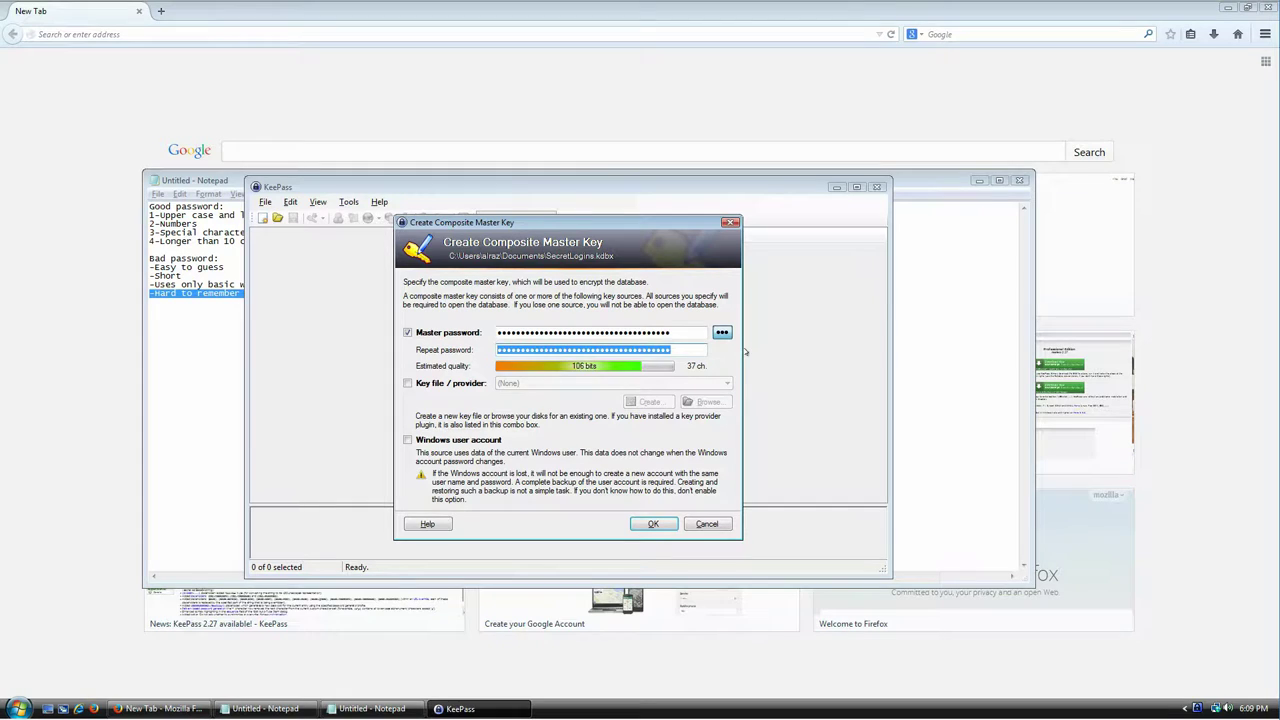
pyautogui.press('BackSpace')
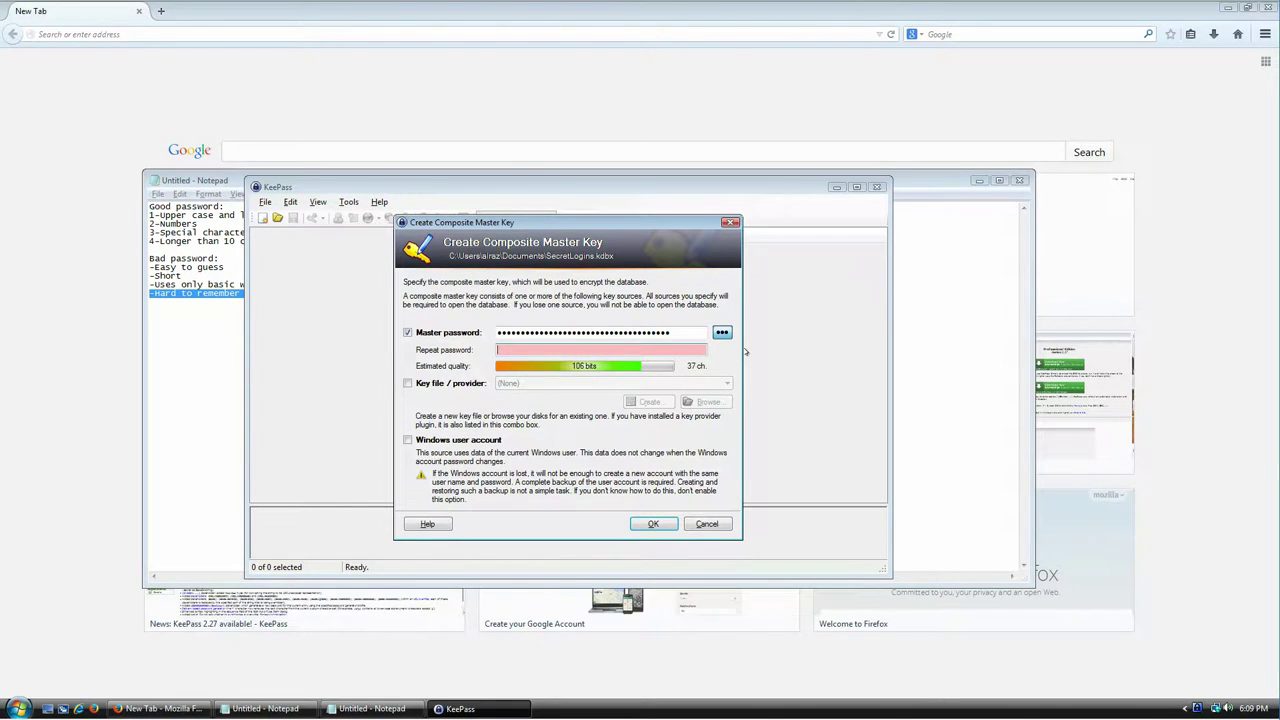
pyautogui.write('*************************************')
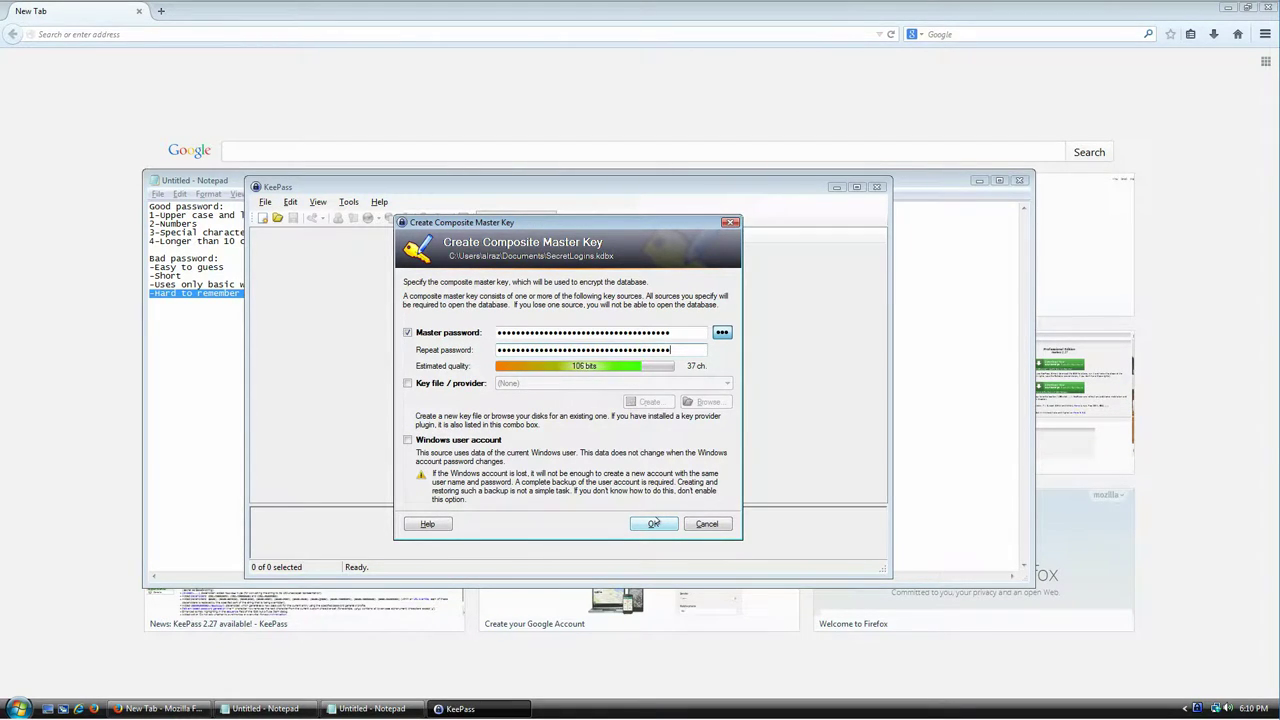
pyautogui.click(654, 524)
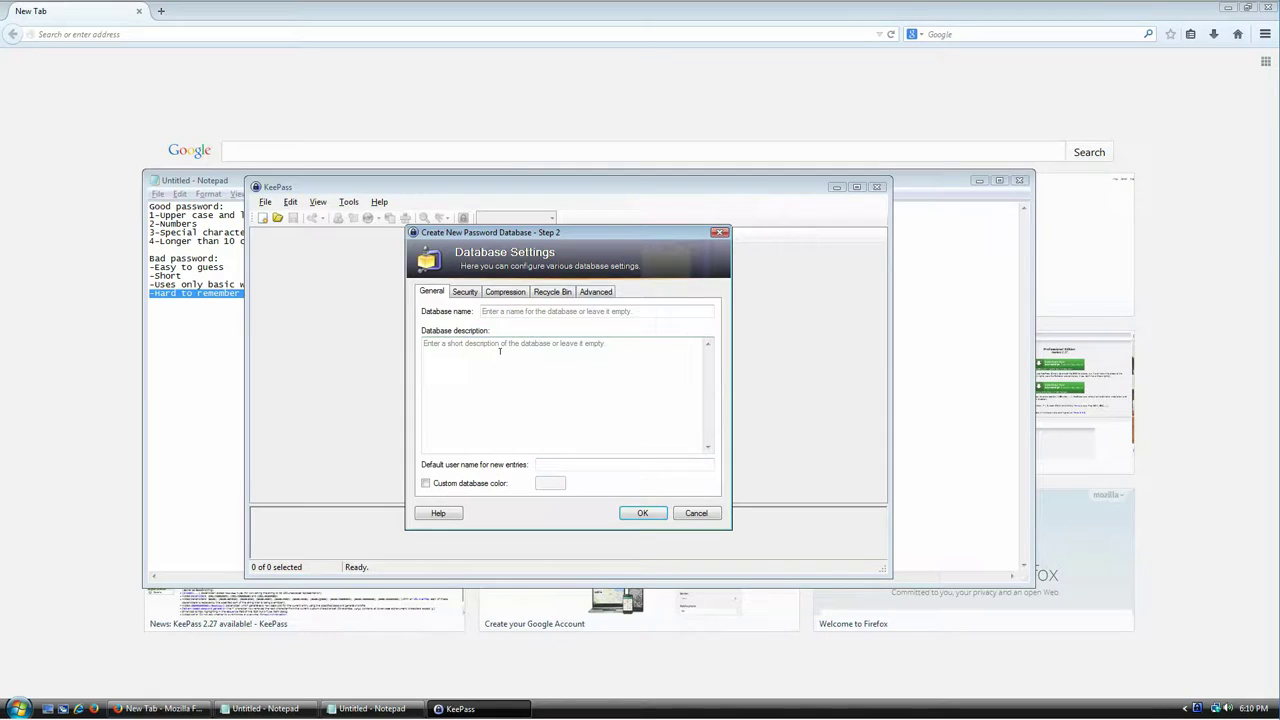
# Set the key transformation rounds to the 1-second-delay value, 6854912
pyautogui.click(472, 293)
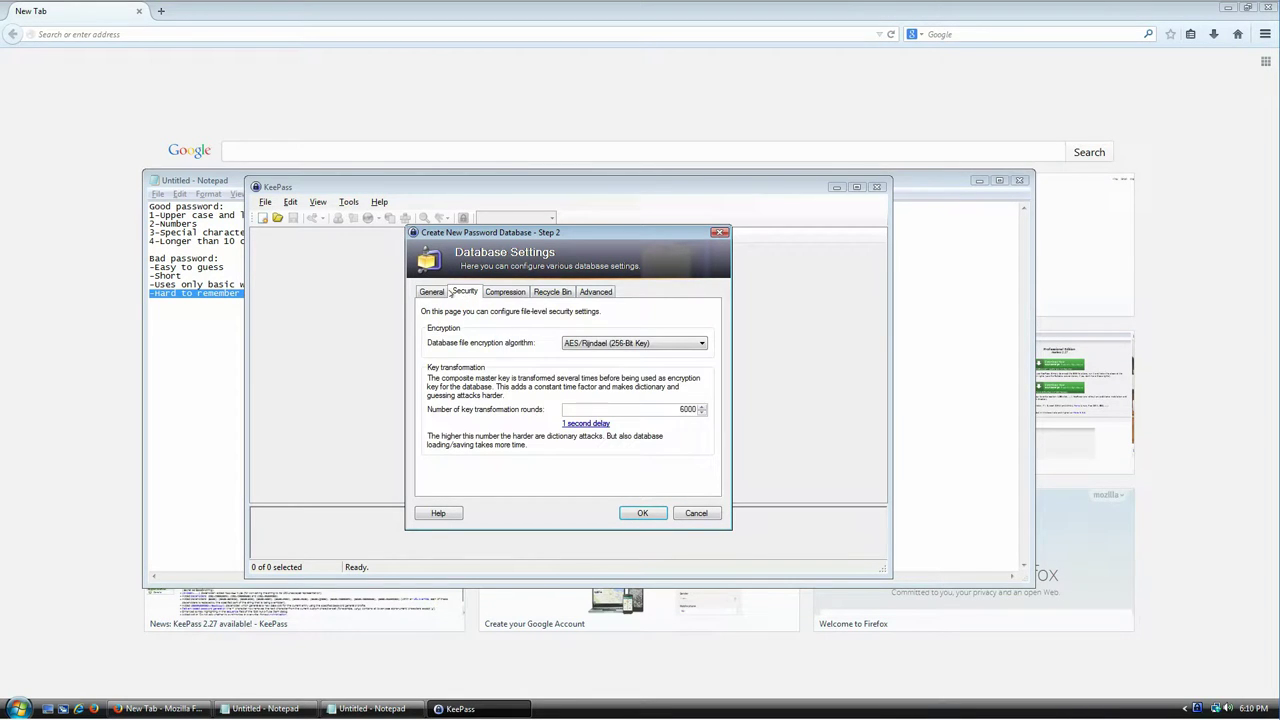
pyautogui.click(441, 292)
pyautogui.click(464, 292)
pyautogui.moveTo(680, 405); pyautogui.dragTo(738, 402)
pyautogui.click(587, 424)
pyautogui.moveTo(668, 409); pyautogui.dragTo(696, 411)
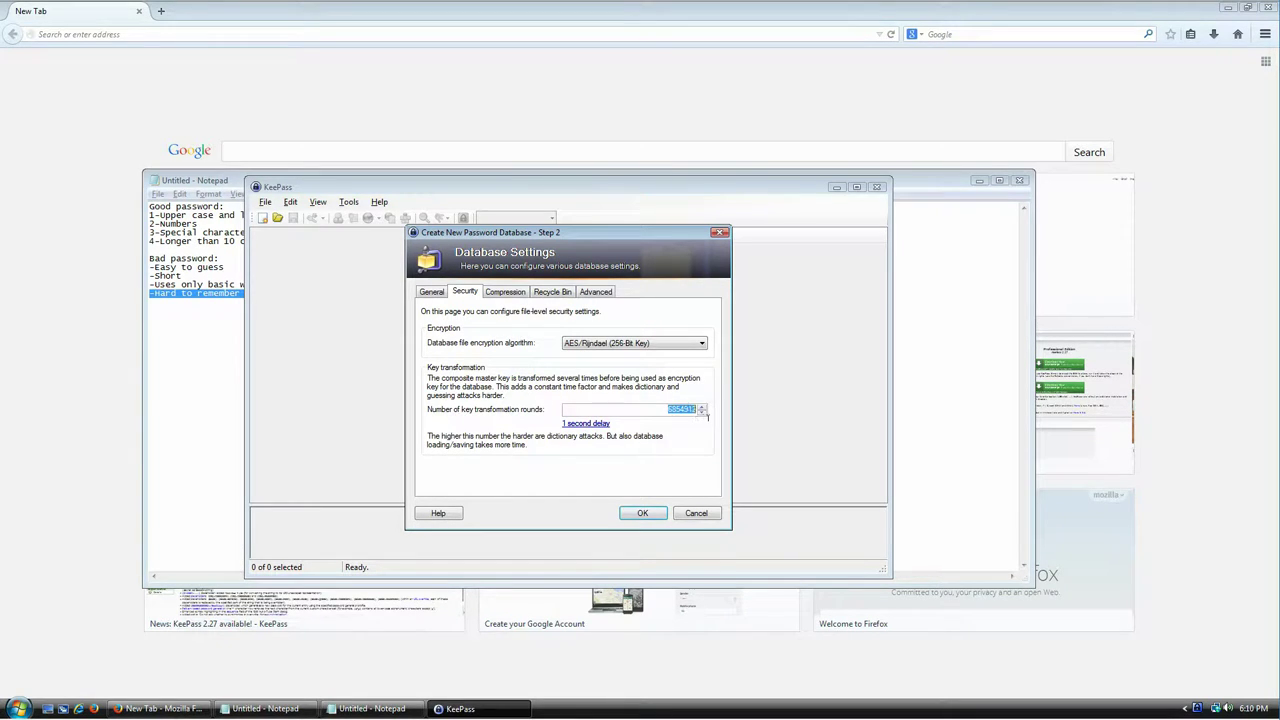
pyautogui.click(660, 410)
# Review the Compression, Recycle Bin and Advanced pages, then return to the General database name
pyautogui.click(506, 293)
pyautogui.click(552, 292)
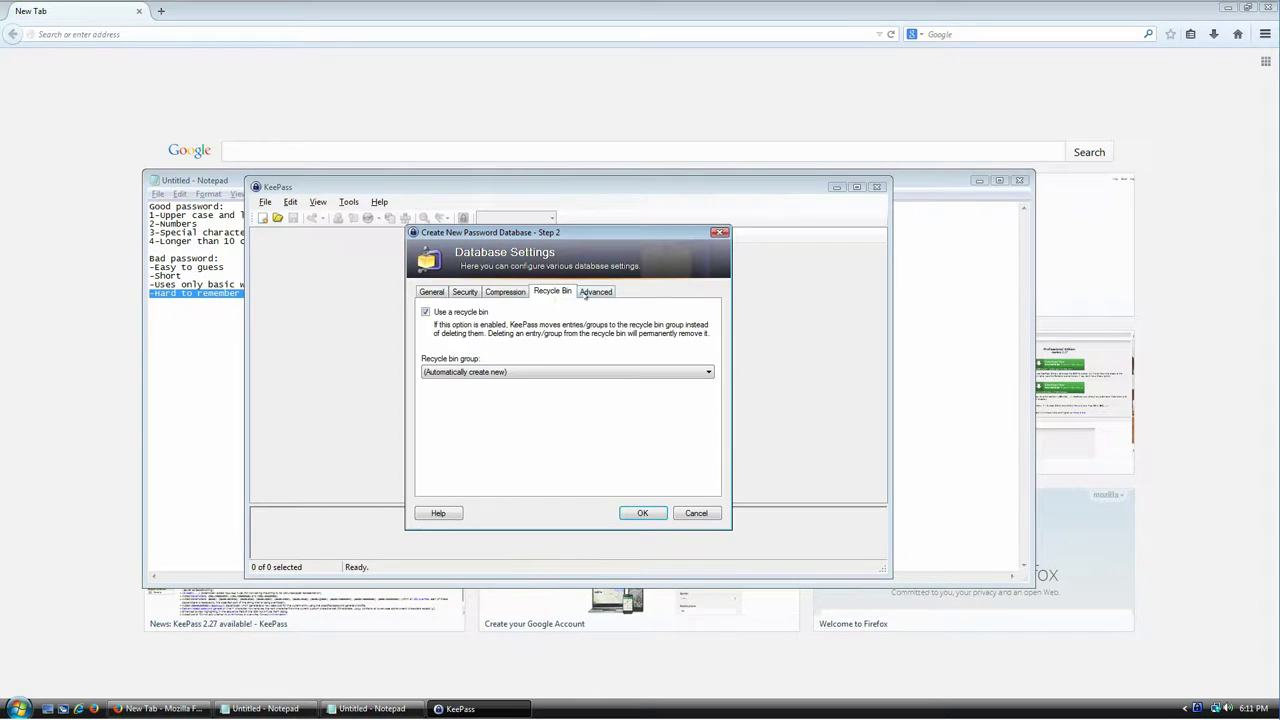
pyautogui.click(600, 293)
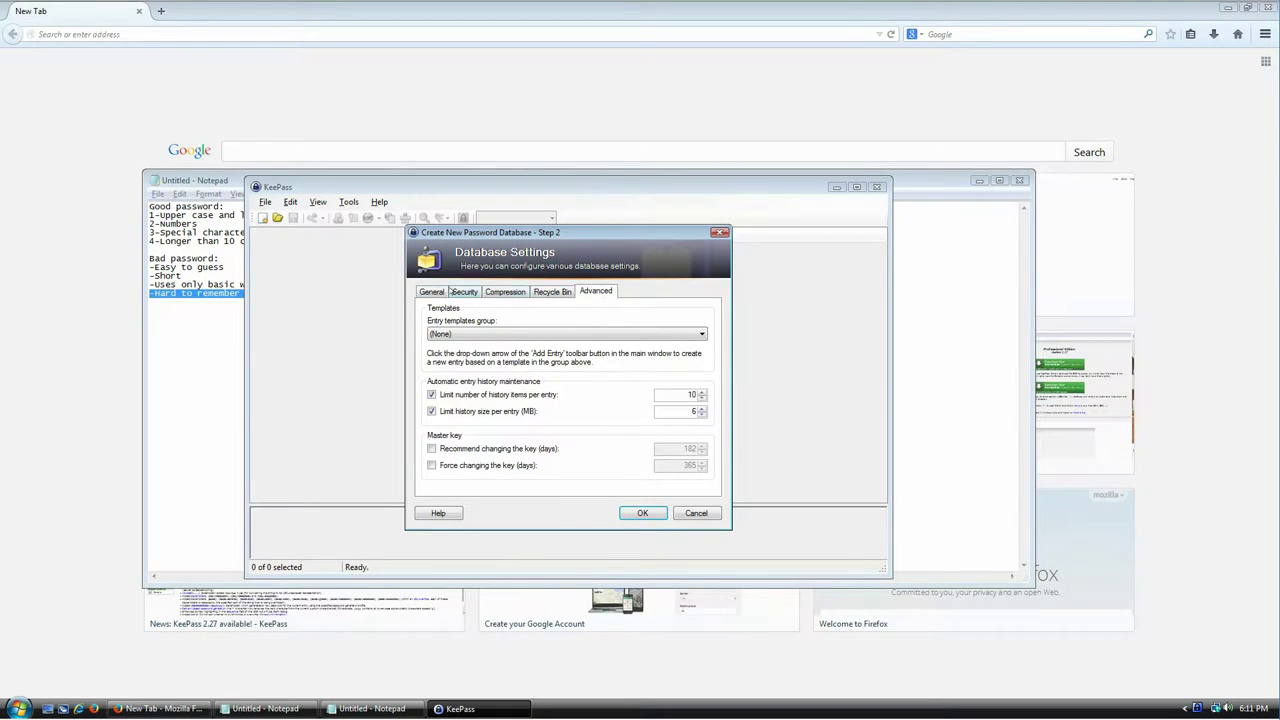
pyautogui.click(436, 291)
pyautogui.click(532, 311)
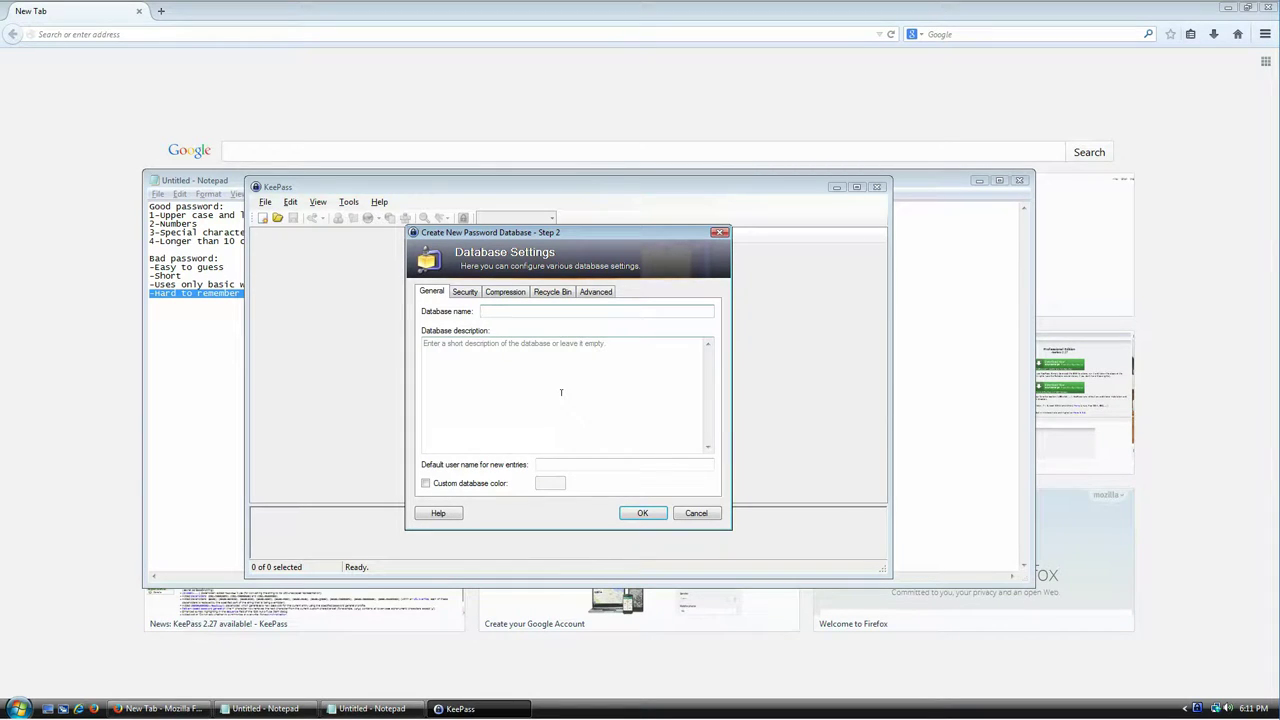
# Name the database 'My data', describe it as storing login information, and finish creating it
pyautogui.write('My data')
pyautogui.press('Tab')
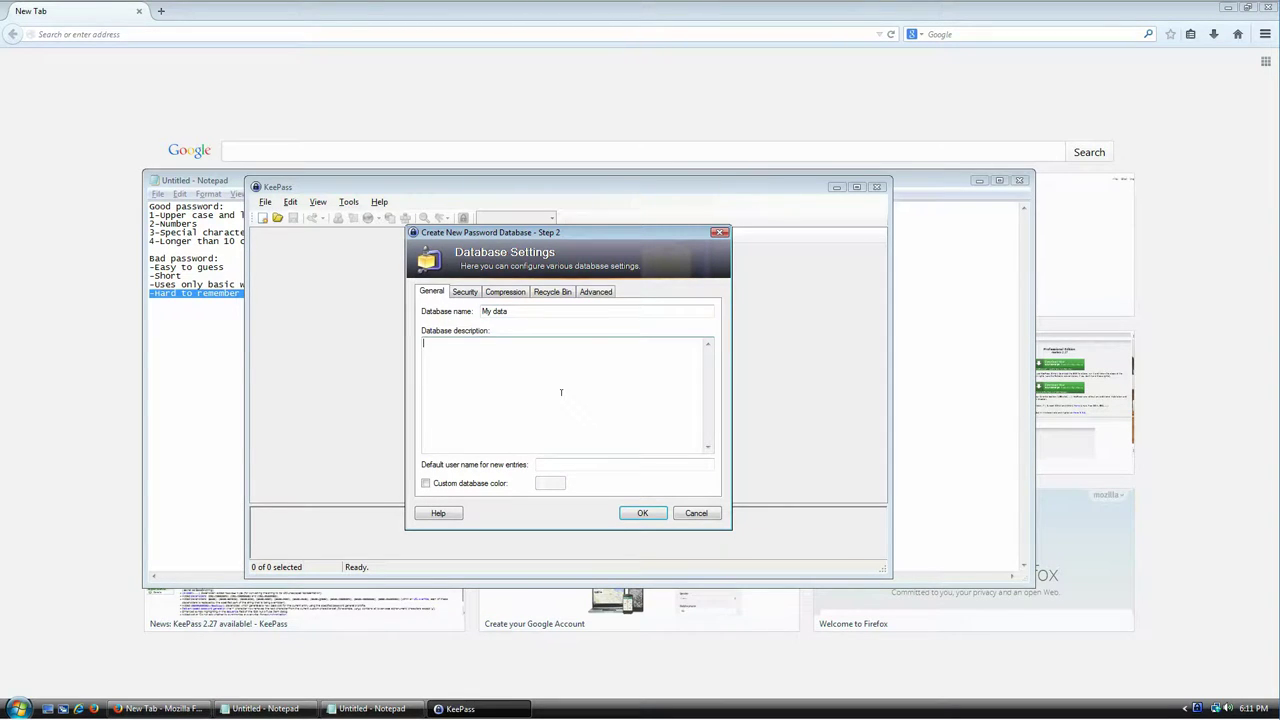
pyautogui.write('I use this database to store login information because I feel like it.')
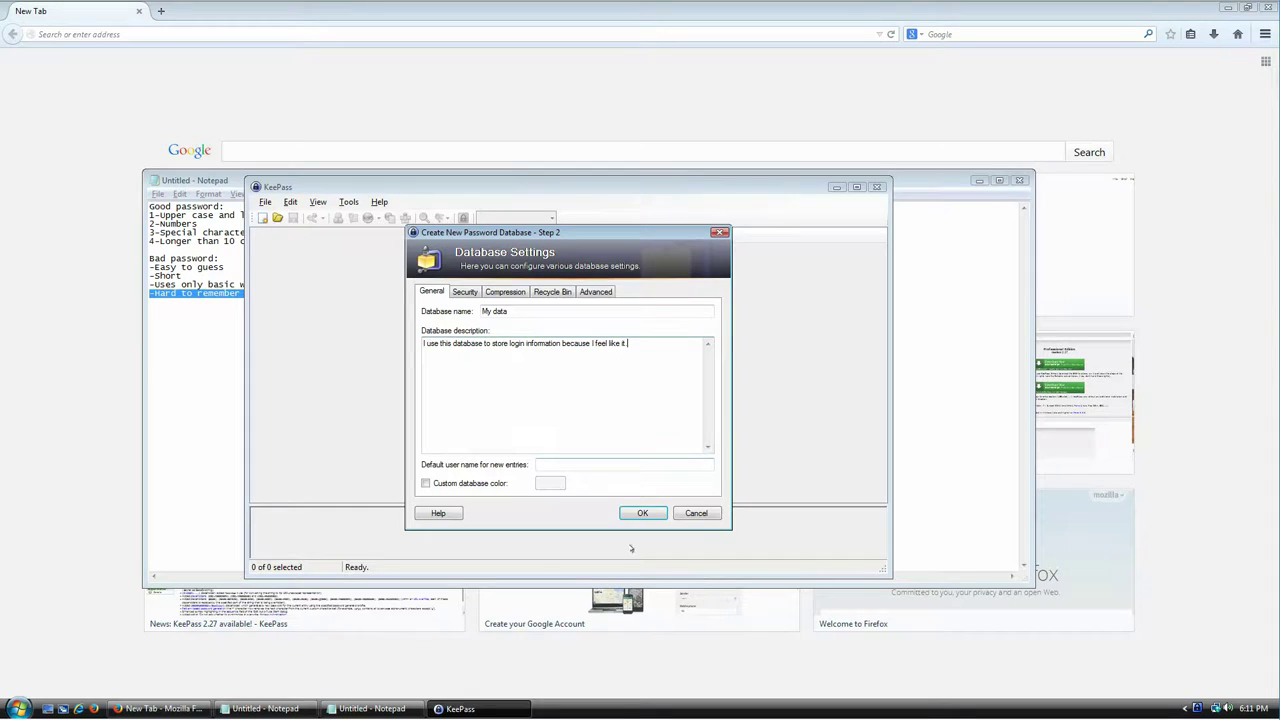
pyautogui.click(642, 513)
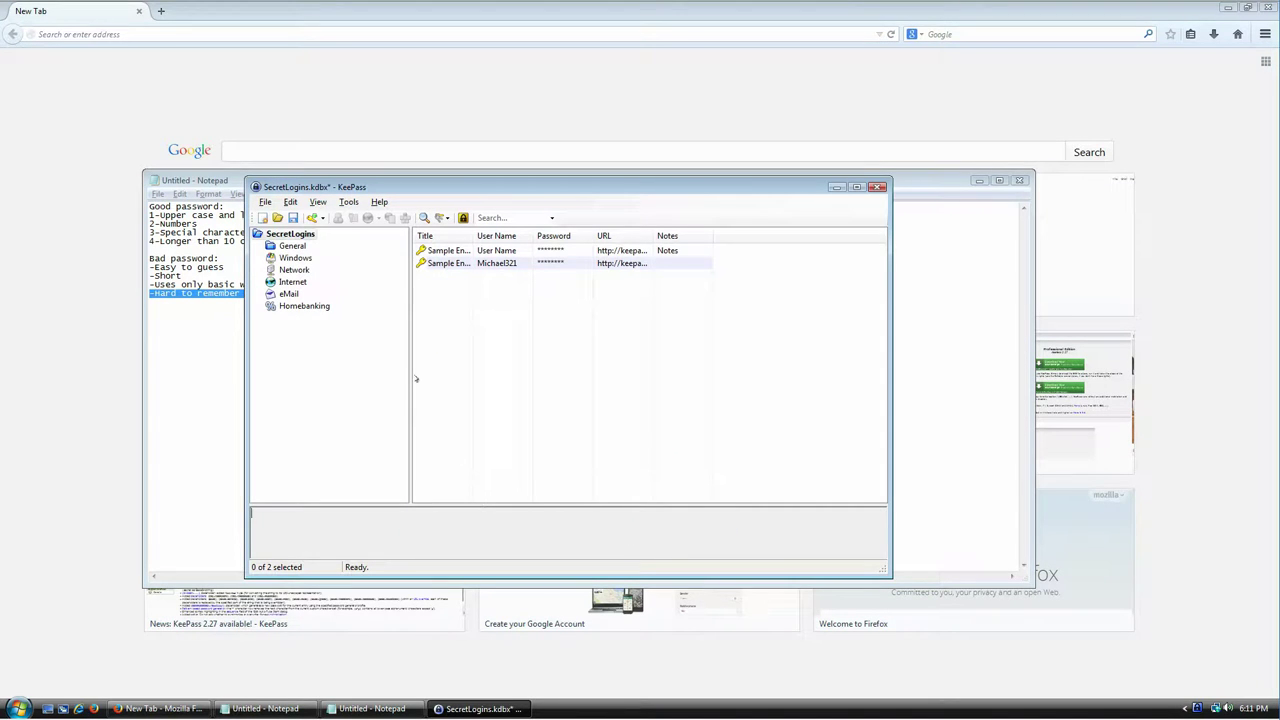
# Reposition KeePass, widen the Title column, and look over Sample Entry without changes
pyautogui.moveTo(423, 190); pyautogui.dragTo(467, 133)
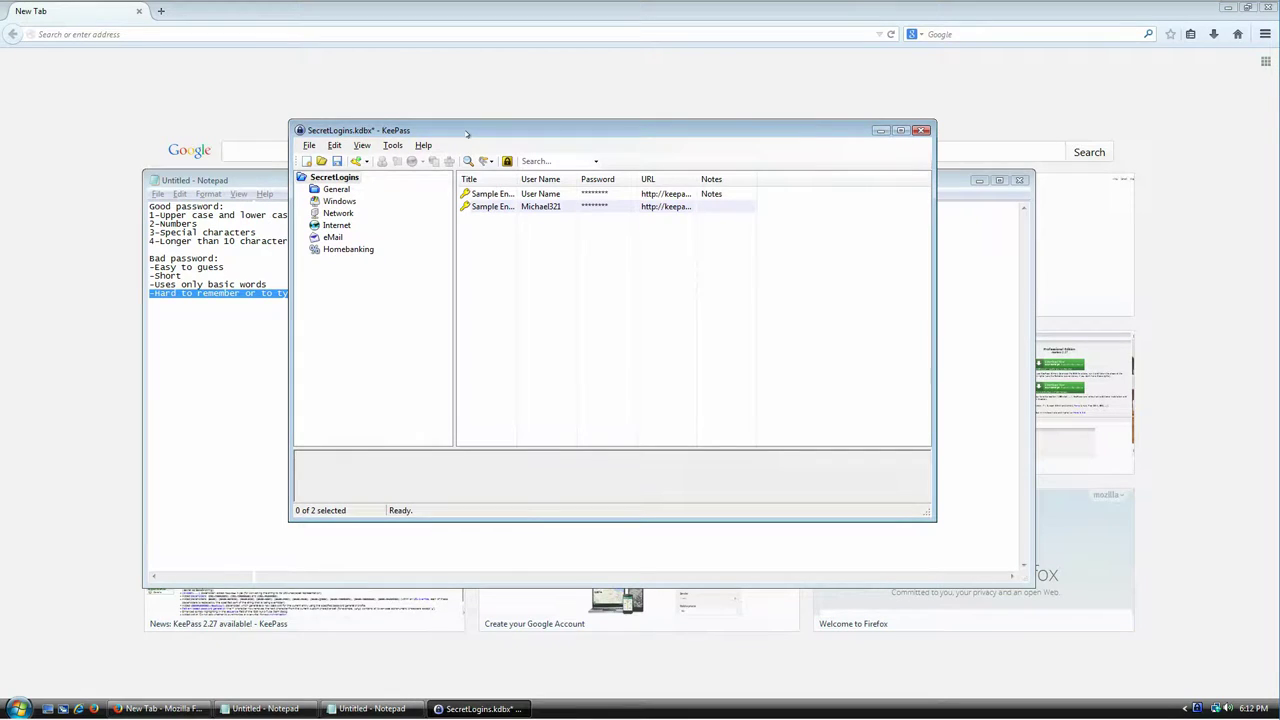
pyautogui.doubleClick(513, 177)
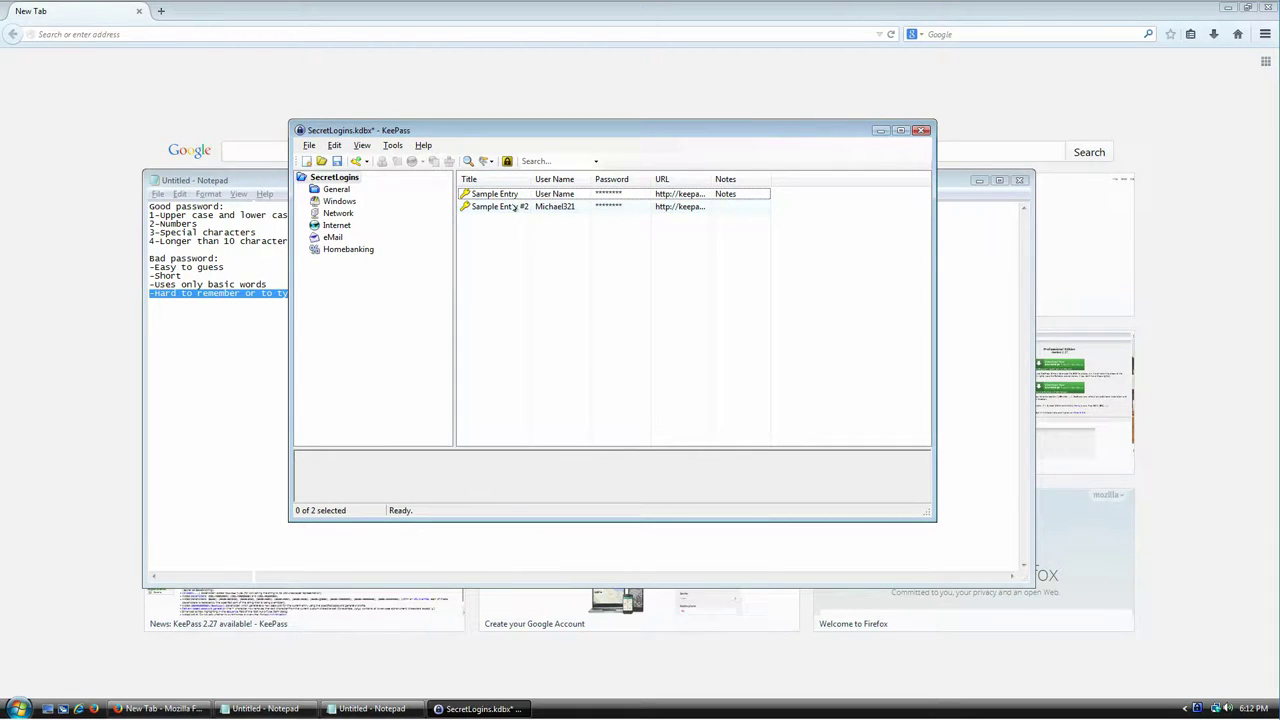
pyautogui.click(509, 197)
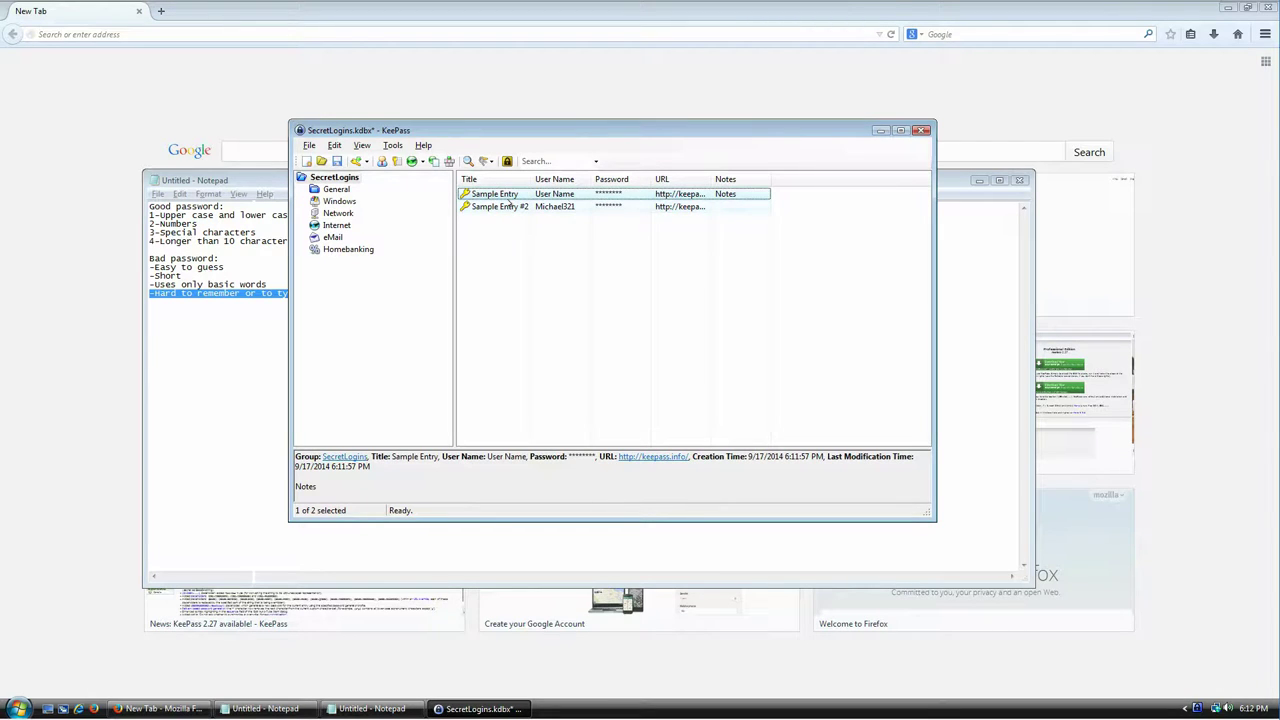
pyautogui.doubleClick(508, 193)
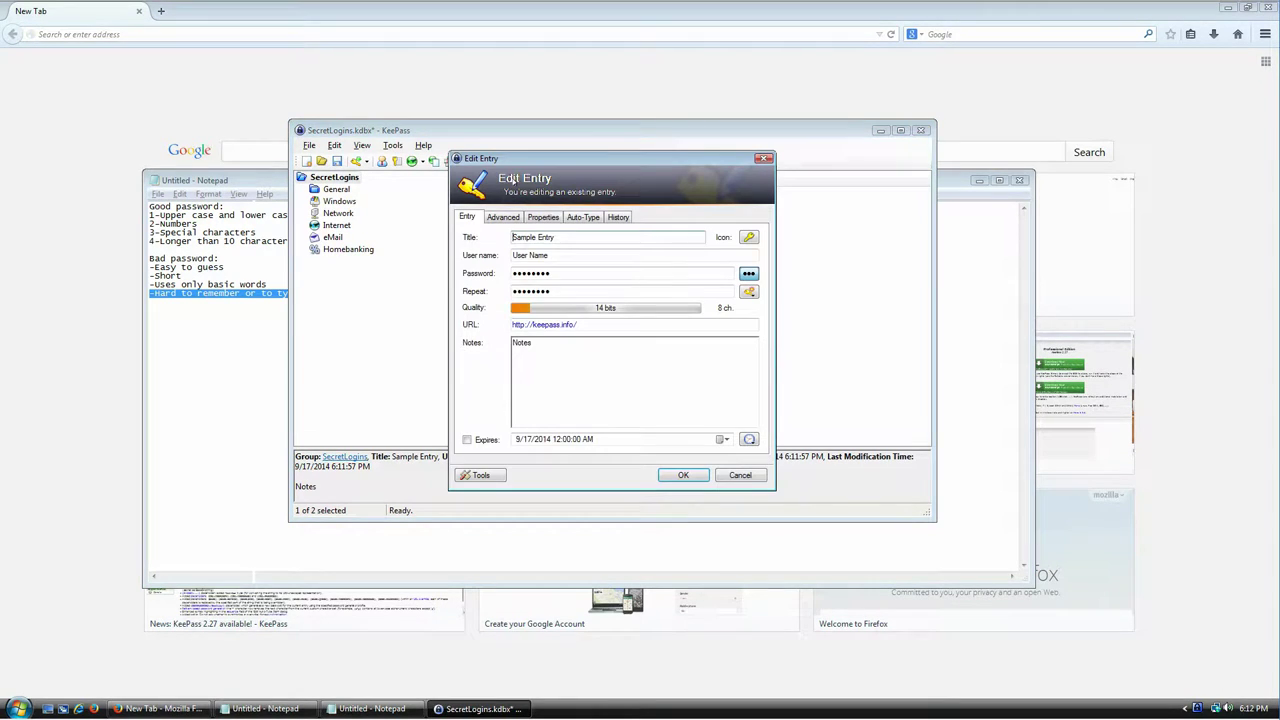
pyautogui.moveTo(521, 160); pyautogui.dragTo(578, 244)
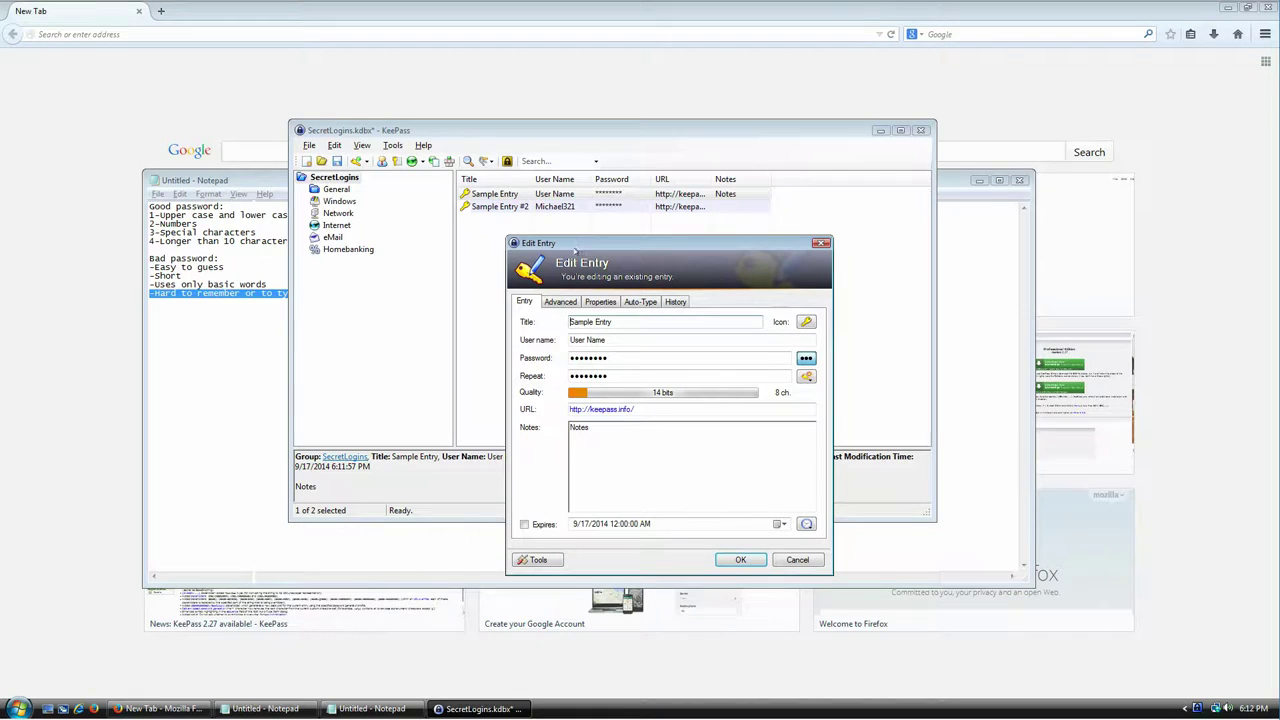
pyautogui.click(821, 243)
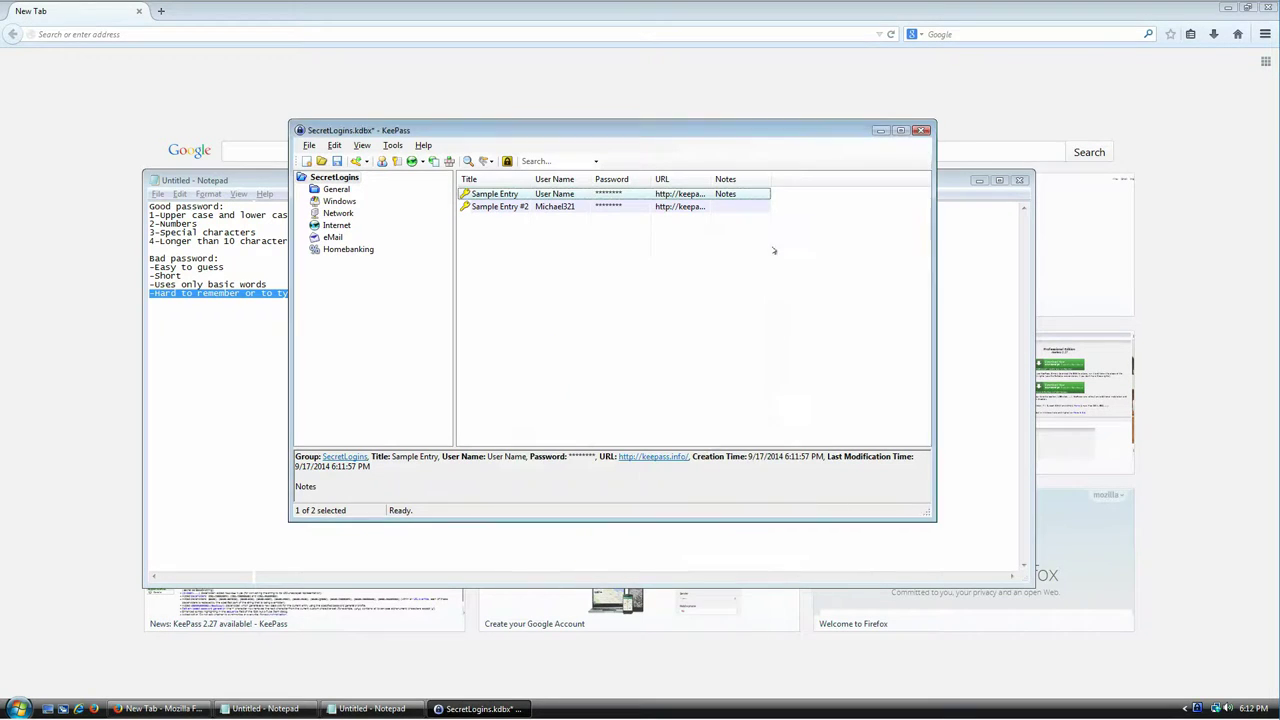
pyautogui.doubleClick(488, 198)
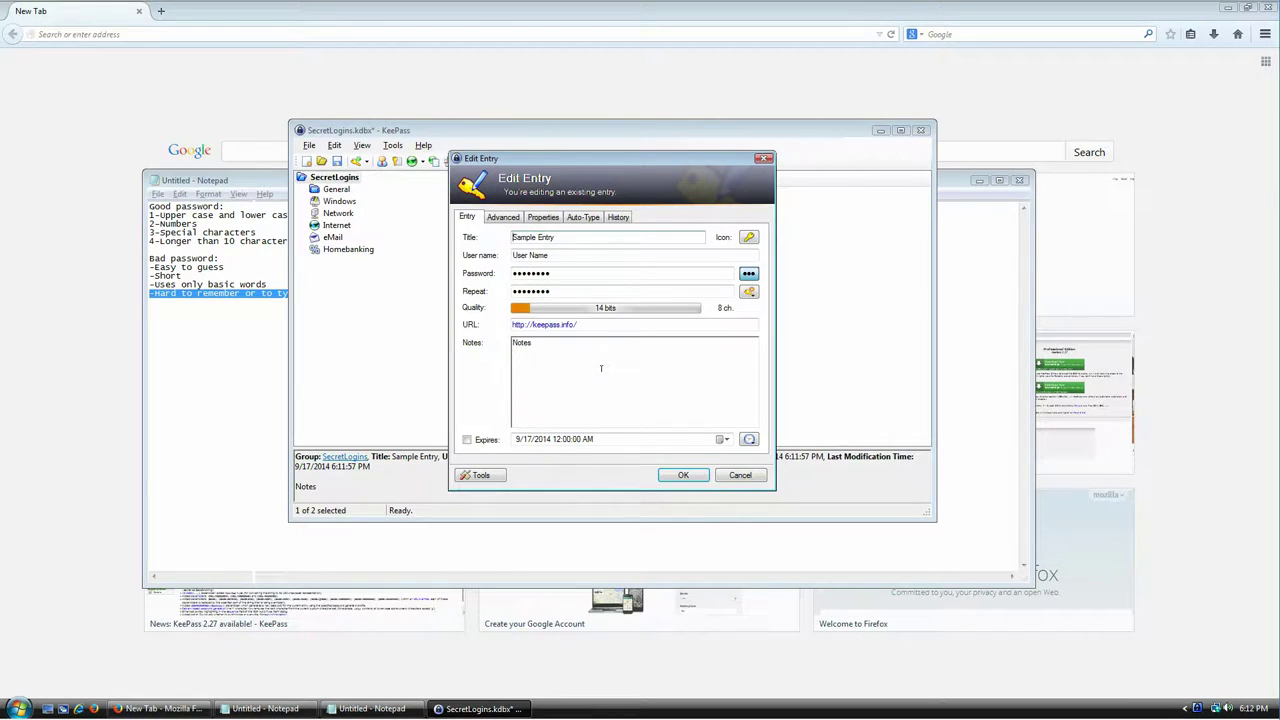
pyautogui.press('Escape')
# Delete both sample entries into the Recycle Bin
pyautogui.hotkey('shift', 'Down')
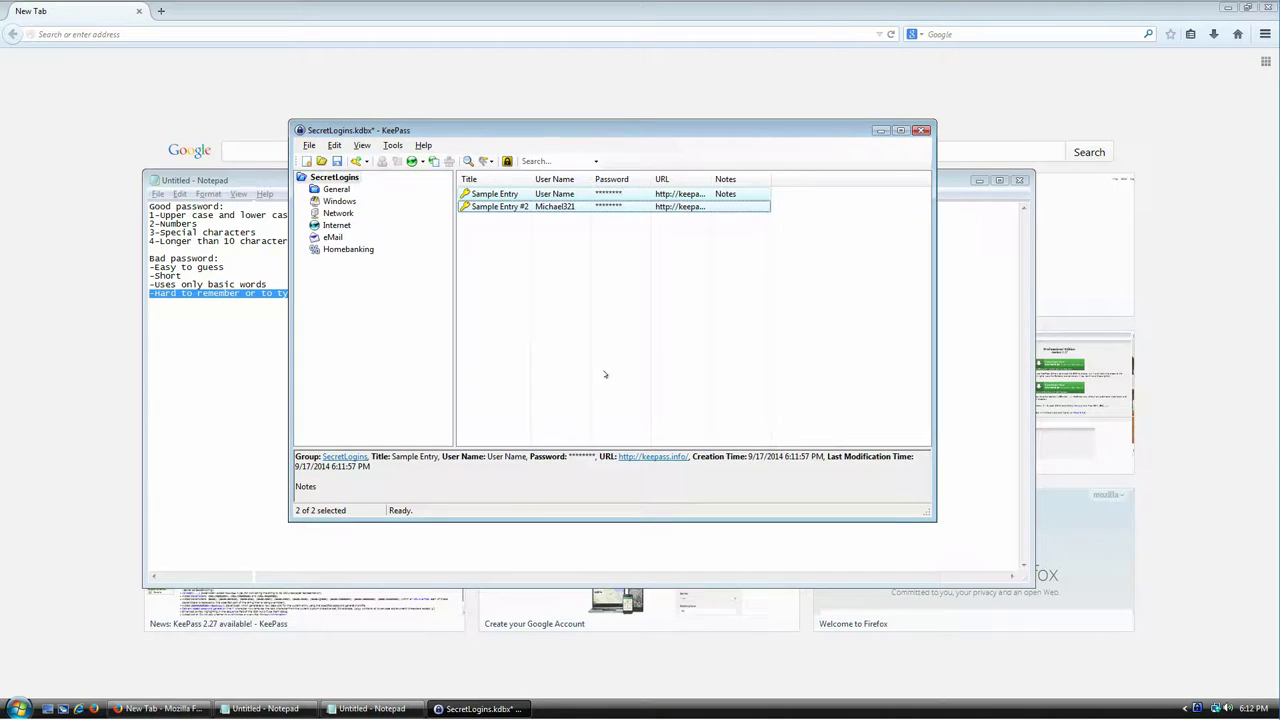
pyautogui.press('Delete')
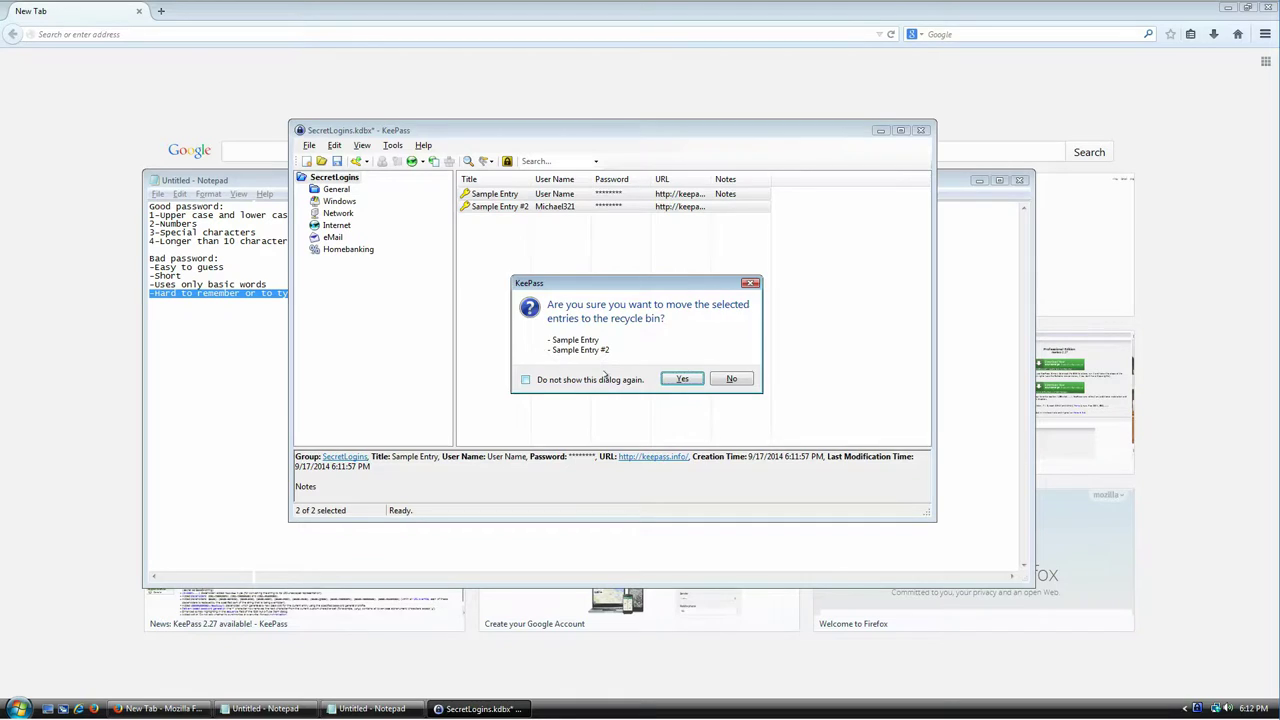
pyautogui.press('Return')
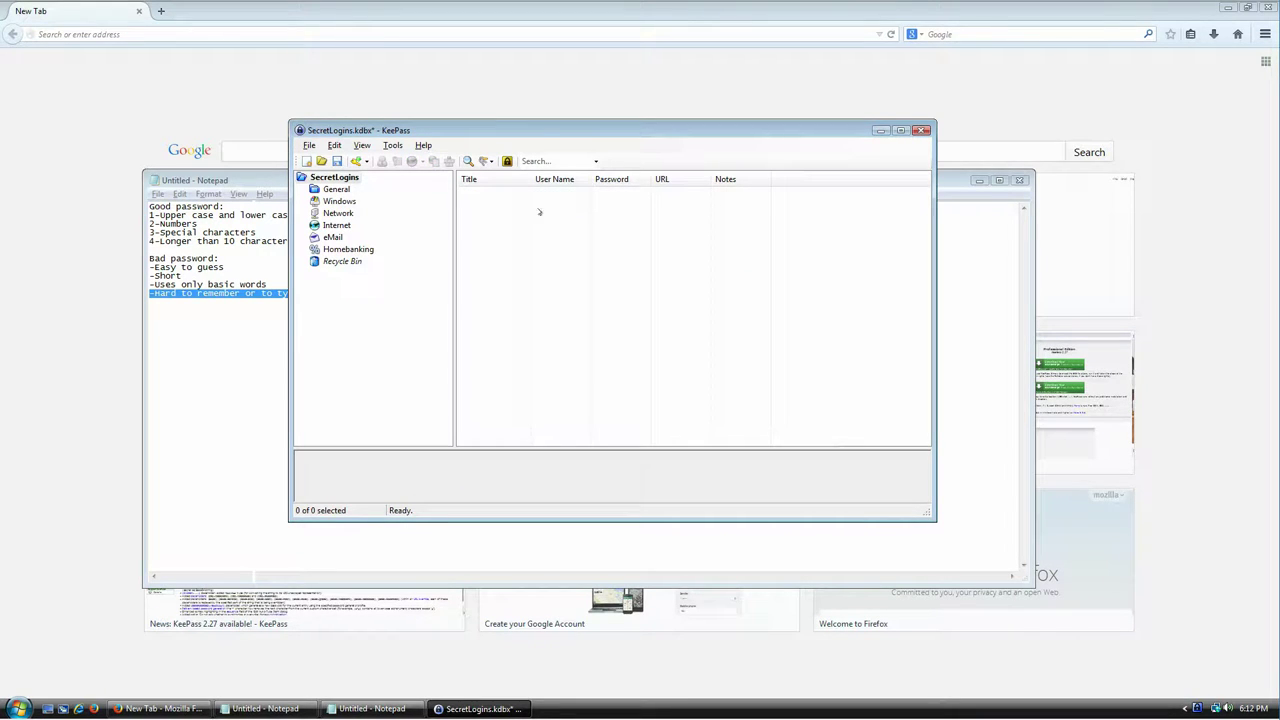
pyautogui.moveTo(551, 130); pyautogui.dragTo(580, 259)
pyautogui.click(972, 181)
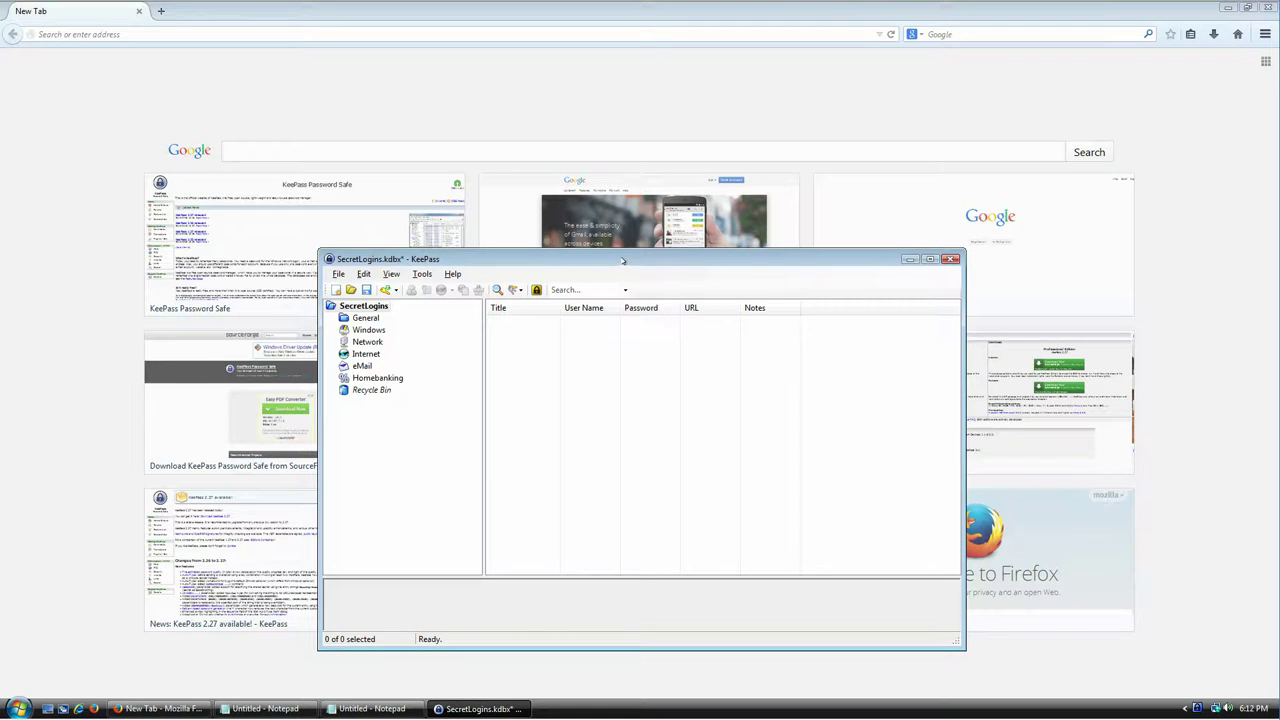
# Load Gmail in Firefox and start creating a new Google account
pyautogui.click(236, 31)
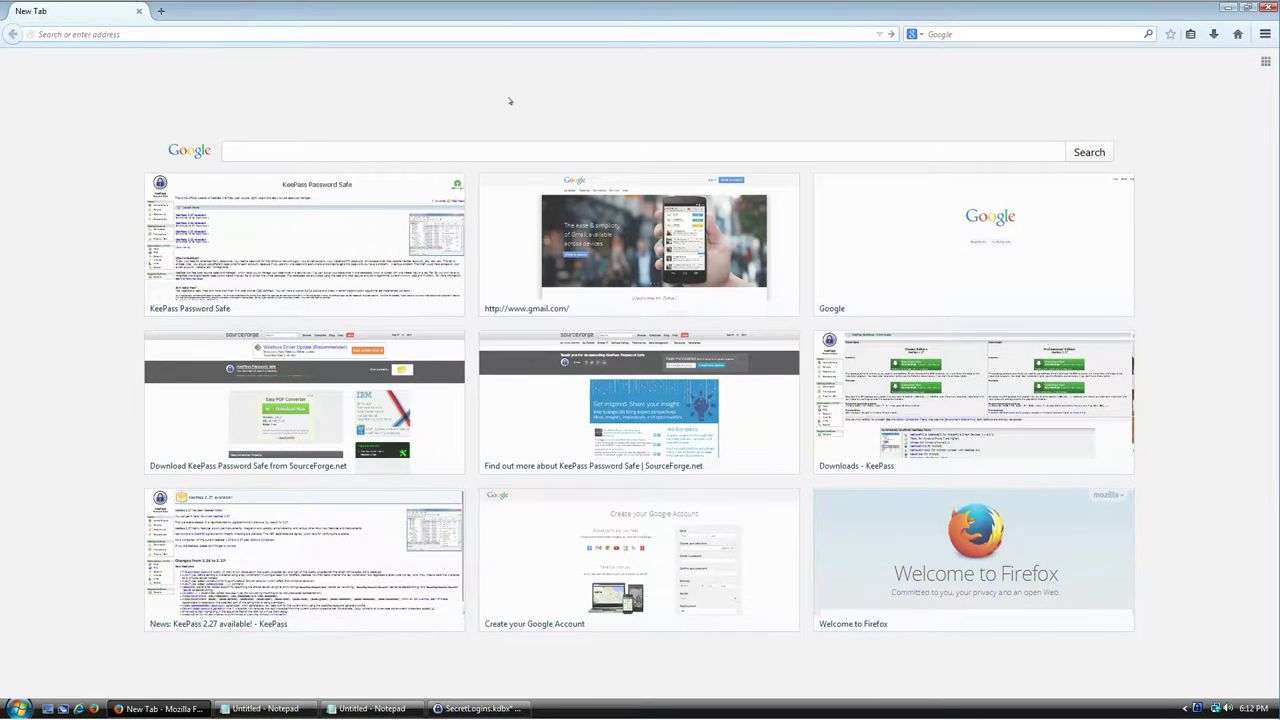
pyautogui.write('gmail.com/')
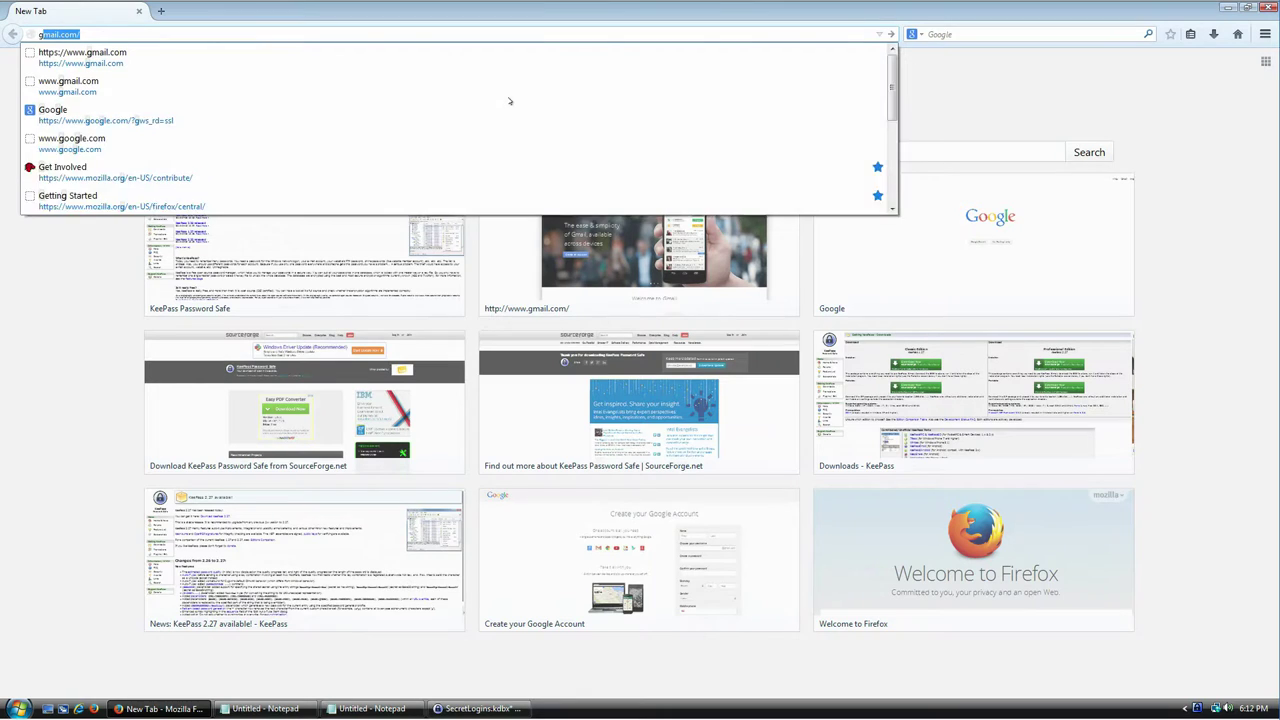
pyautogui.press('Return')
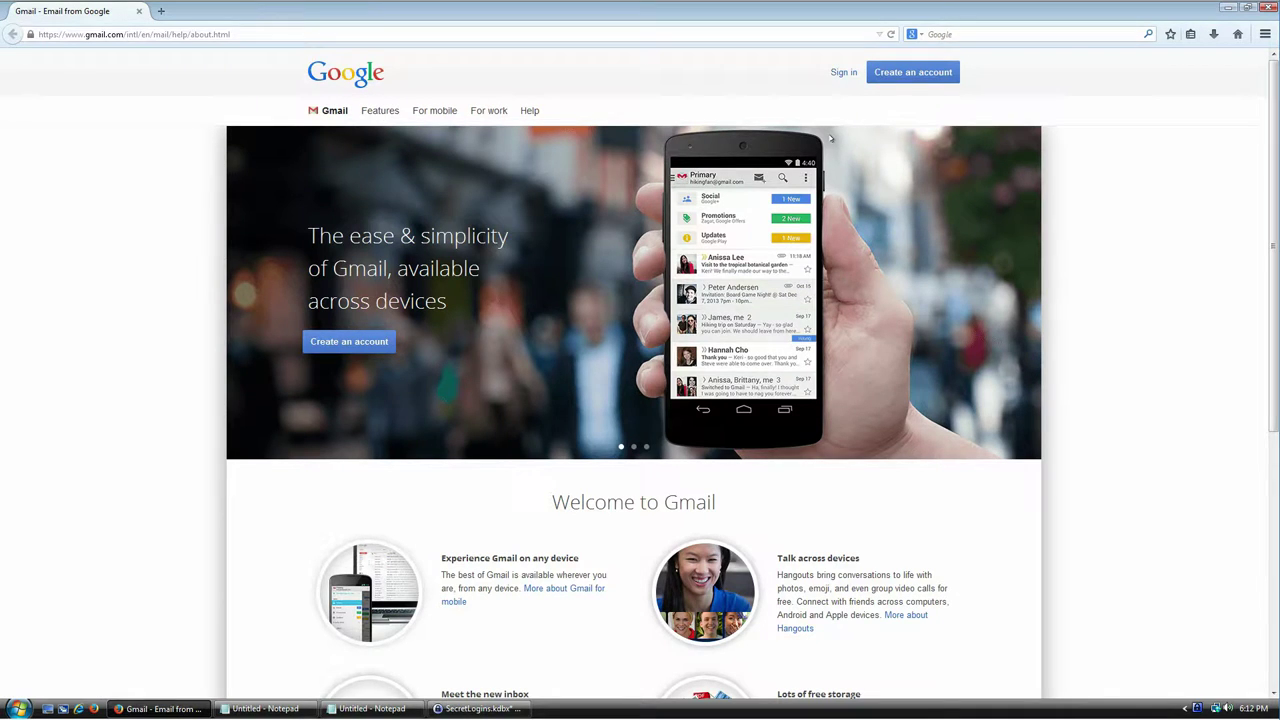
pyautogui.click(914, 73)
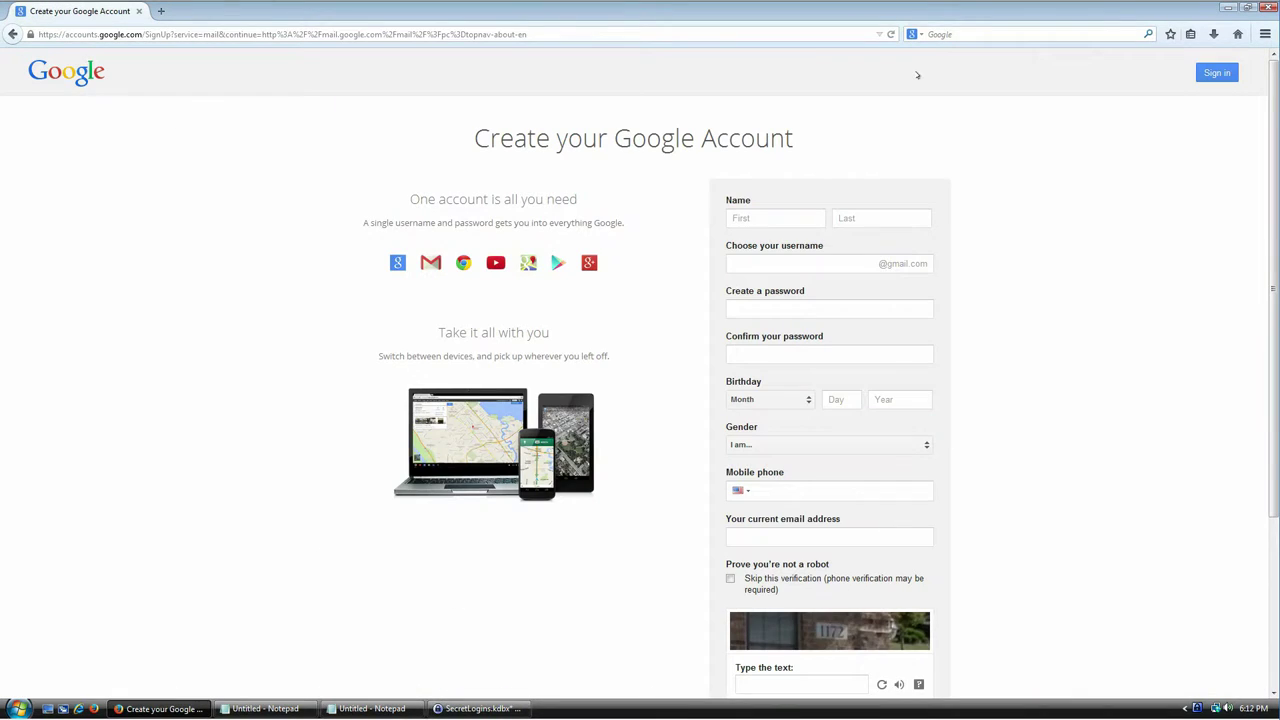
# Enter the first name, last name and a chosen Gmail username in the signup form
pyautogui.click(775, 209)
pyautogui.write('John')
pyautogui.press('Tab')
pyautogui.write('Doe')
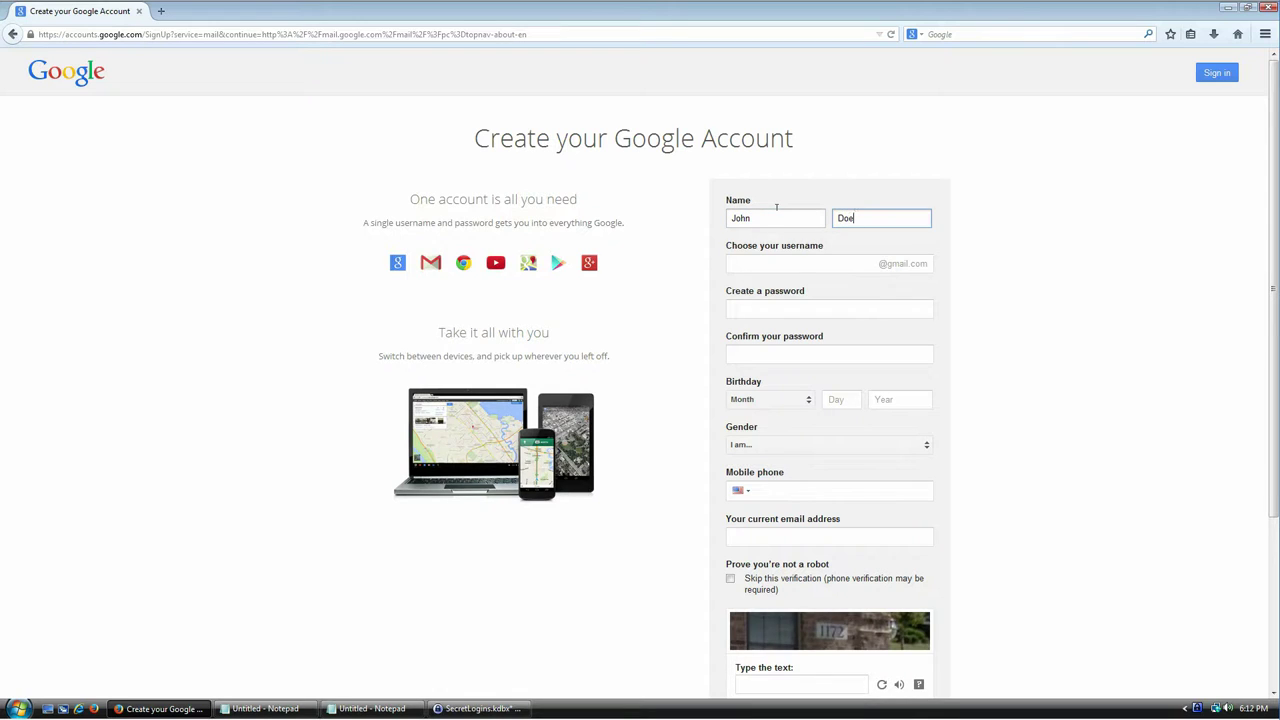
pyautogui.press('Tab')
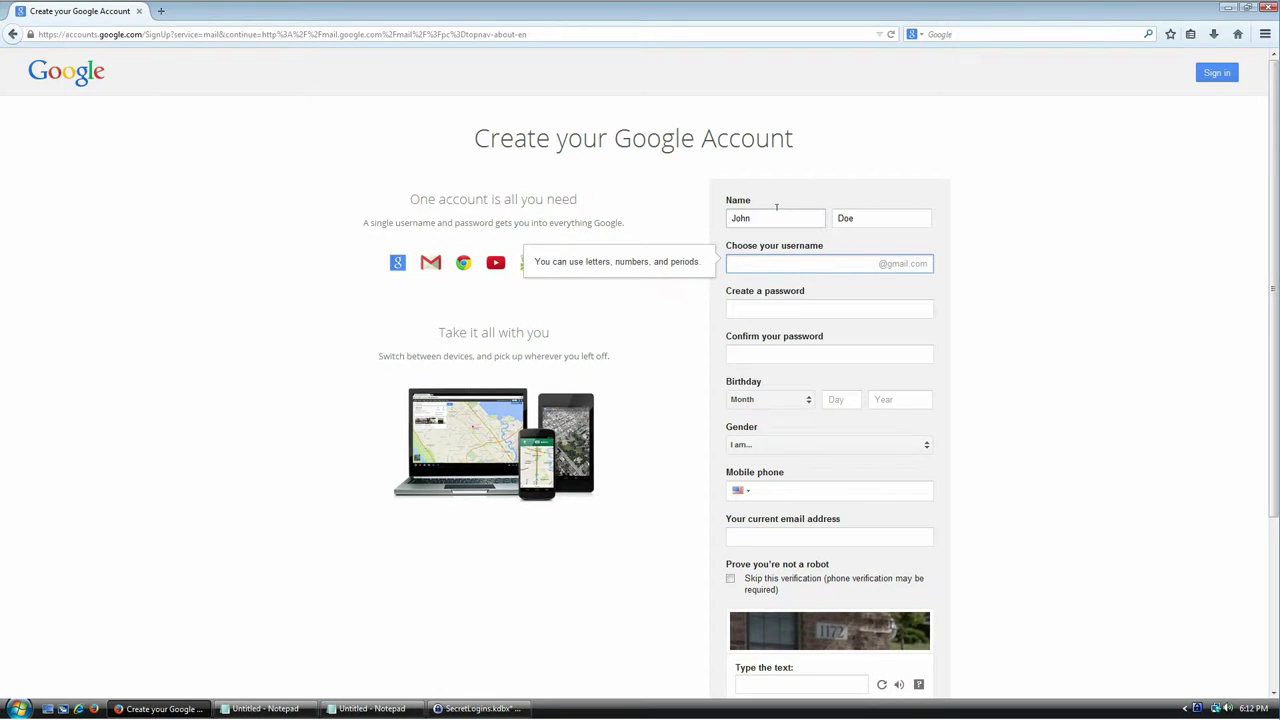
pyautogui.press('Tab')
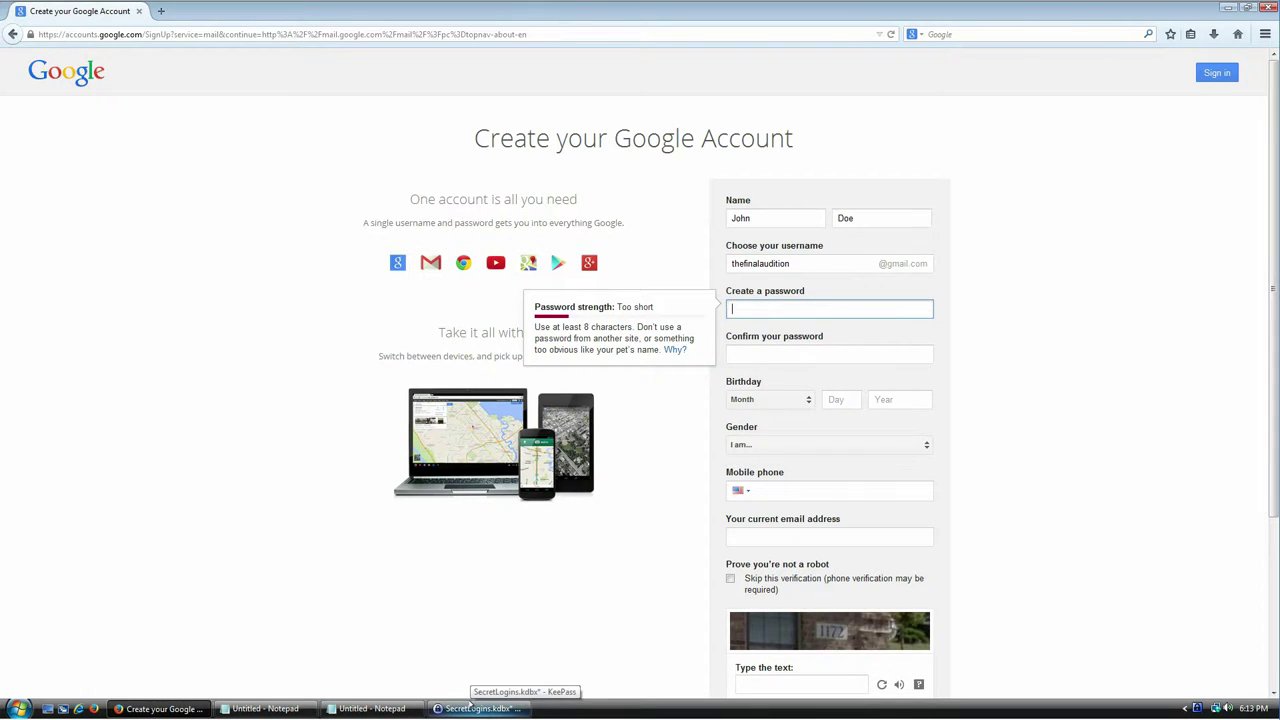
pyautogui.click(470, 706)
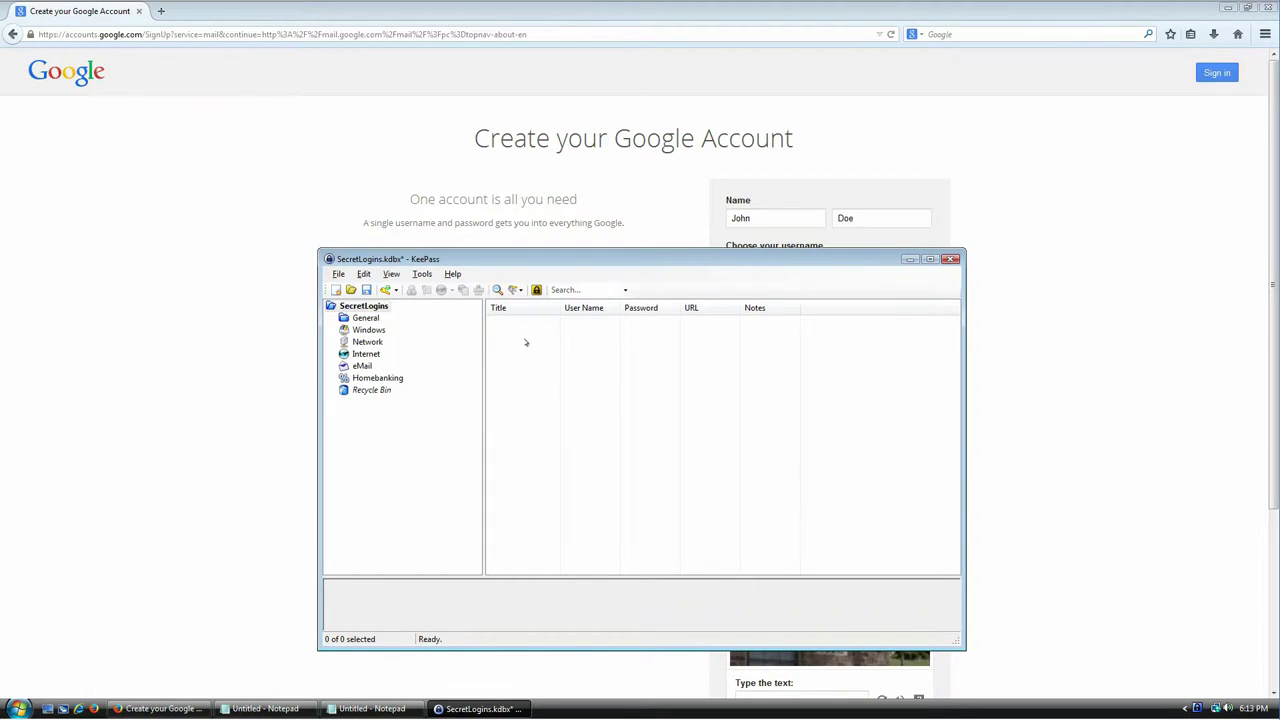
# Add a new entry to the SecretLogins database, pre-filled with a generated 20-character password
pyautogui.moveTo(567, 258); pyautogui.dragTo(589, 234)
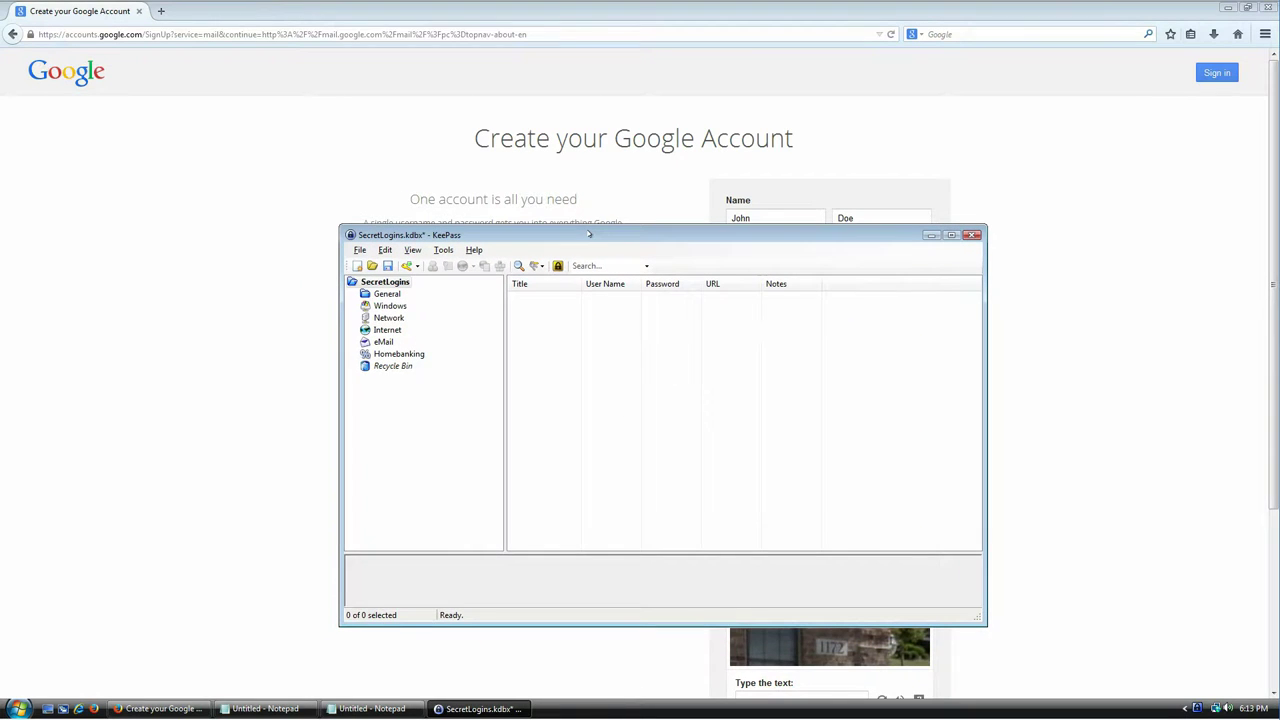
pyautogui.rightClick(540, 316)
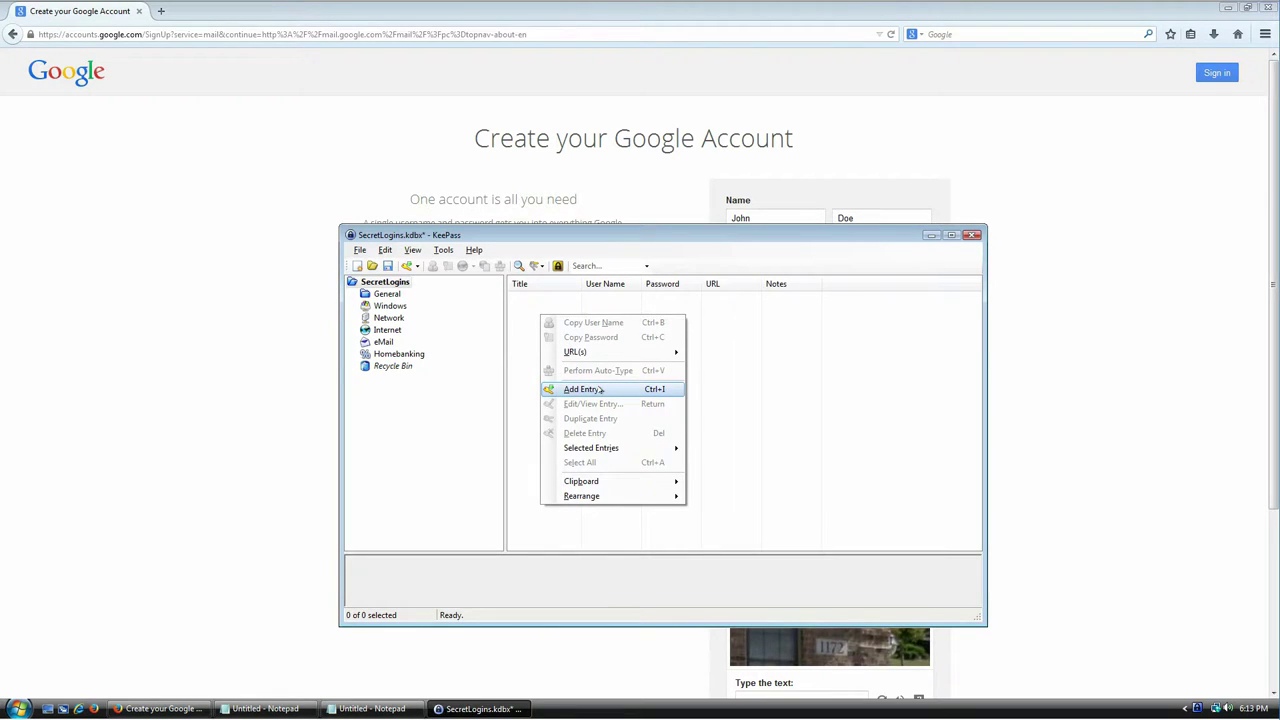
pyautogui.click(543, 288)
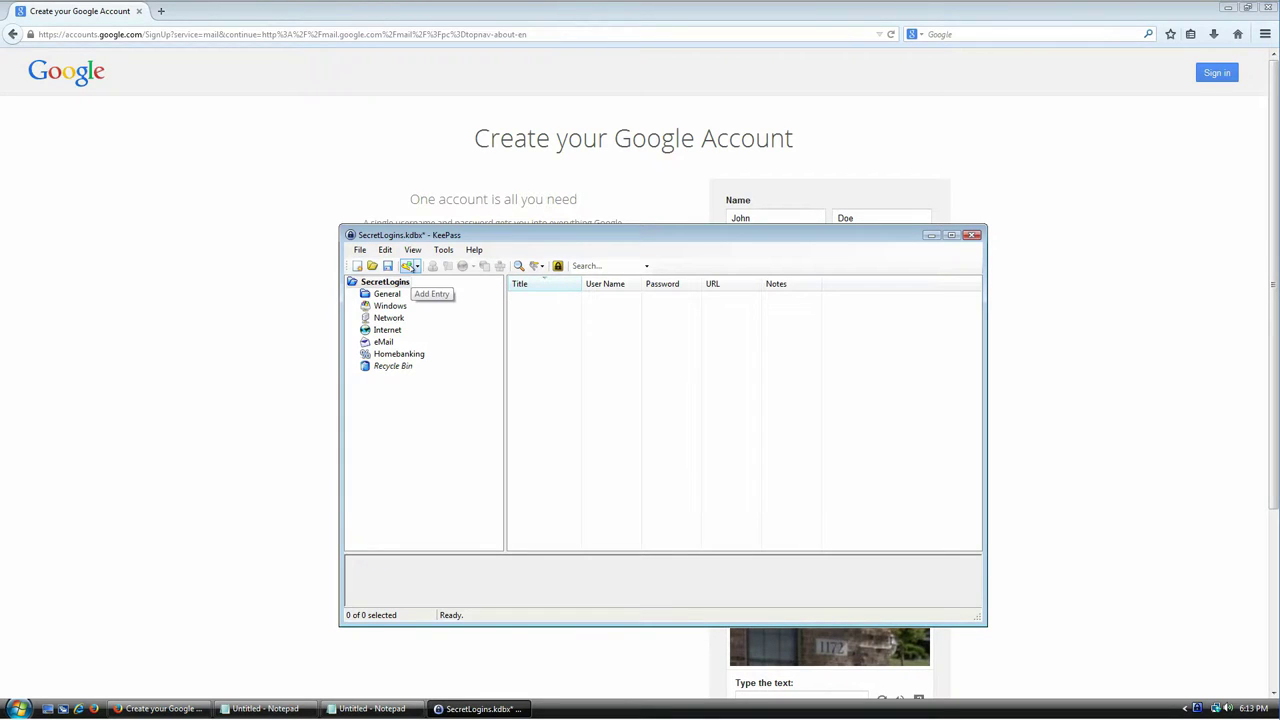
pyautogui.click(364, 250)
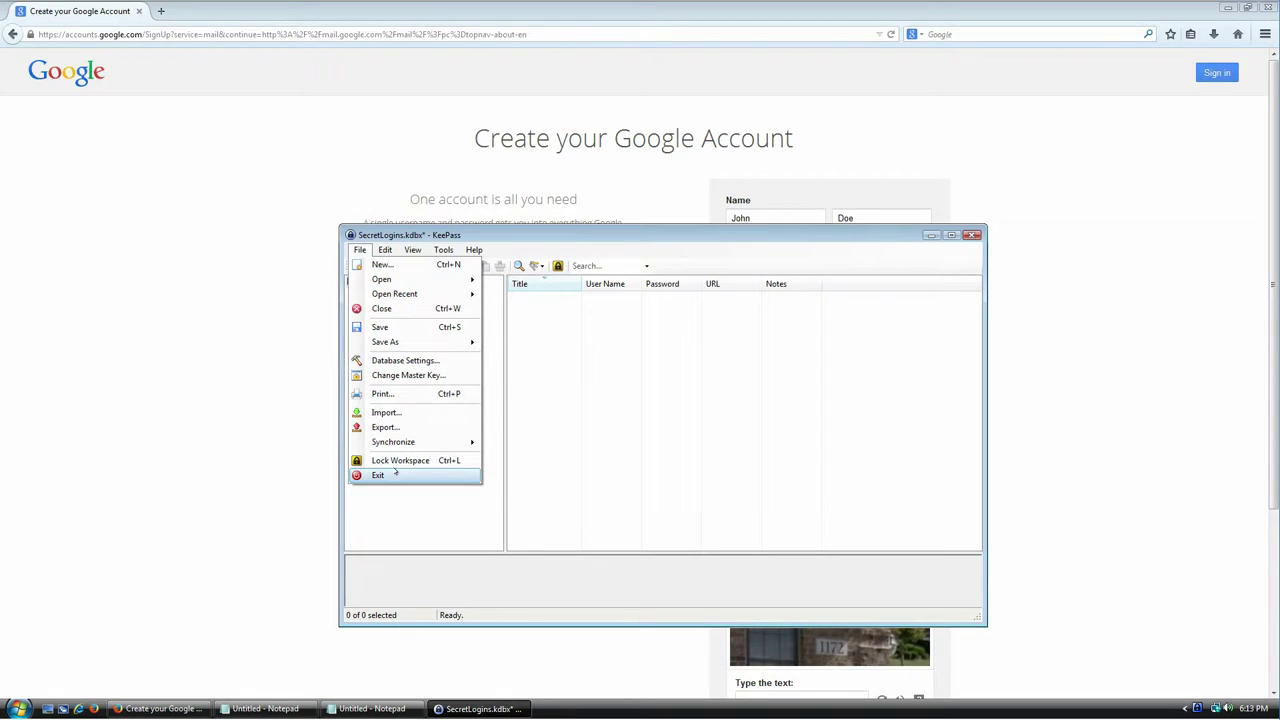
pyautogui.click(634, 471)
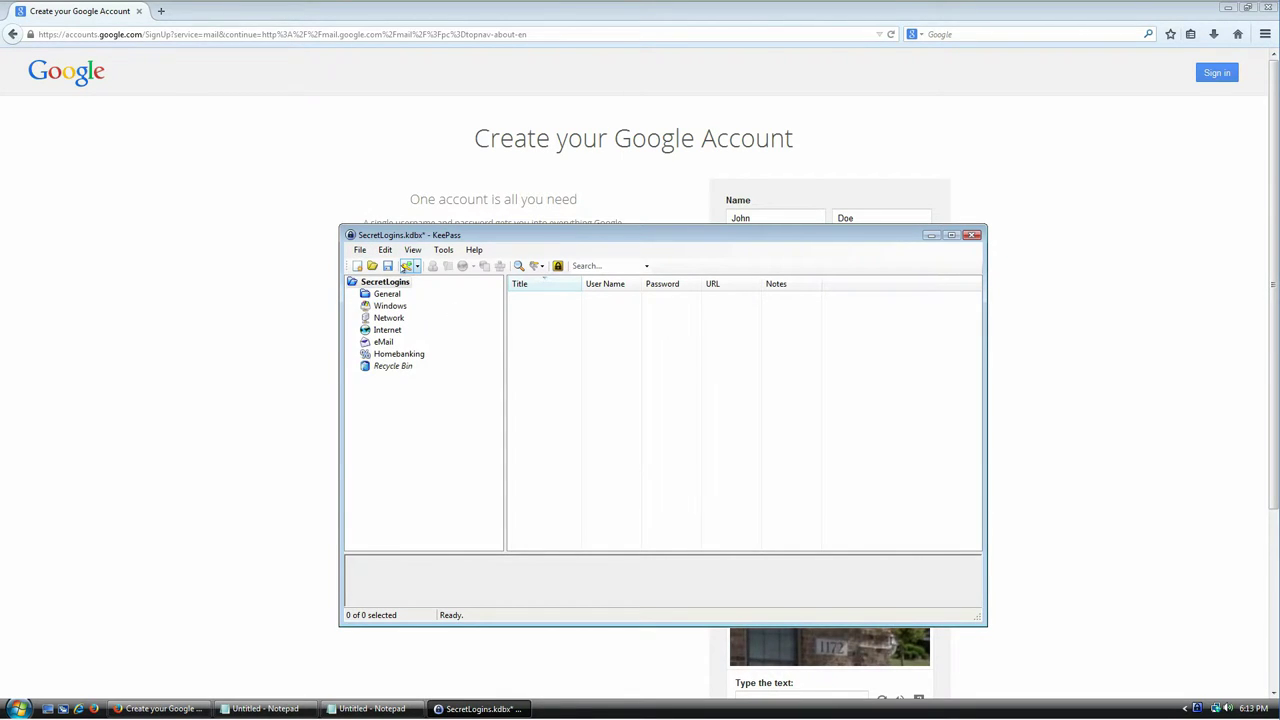
pyautogui.rightClick(552, 326)
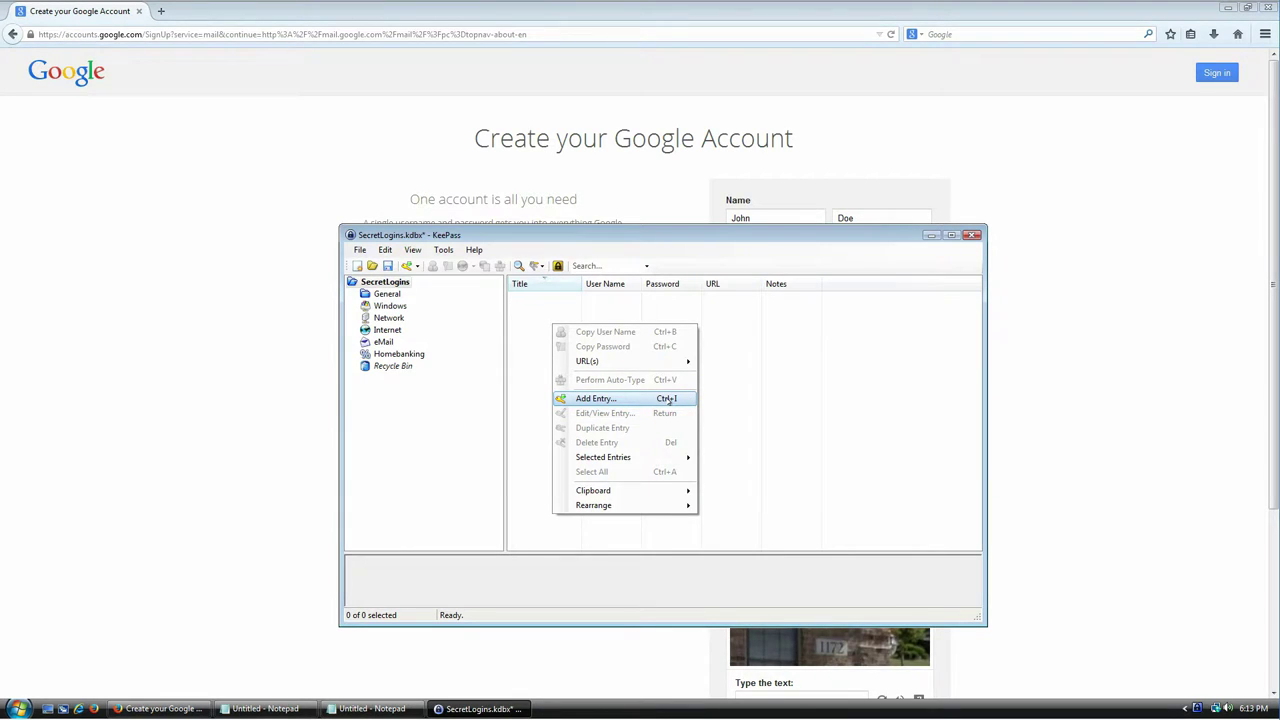
pyautogui.click(668, 400)
pyautogui.moveTo(604, 252); pyautogui.dragTo(588, 320)
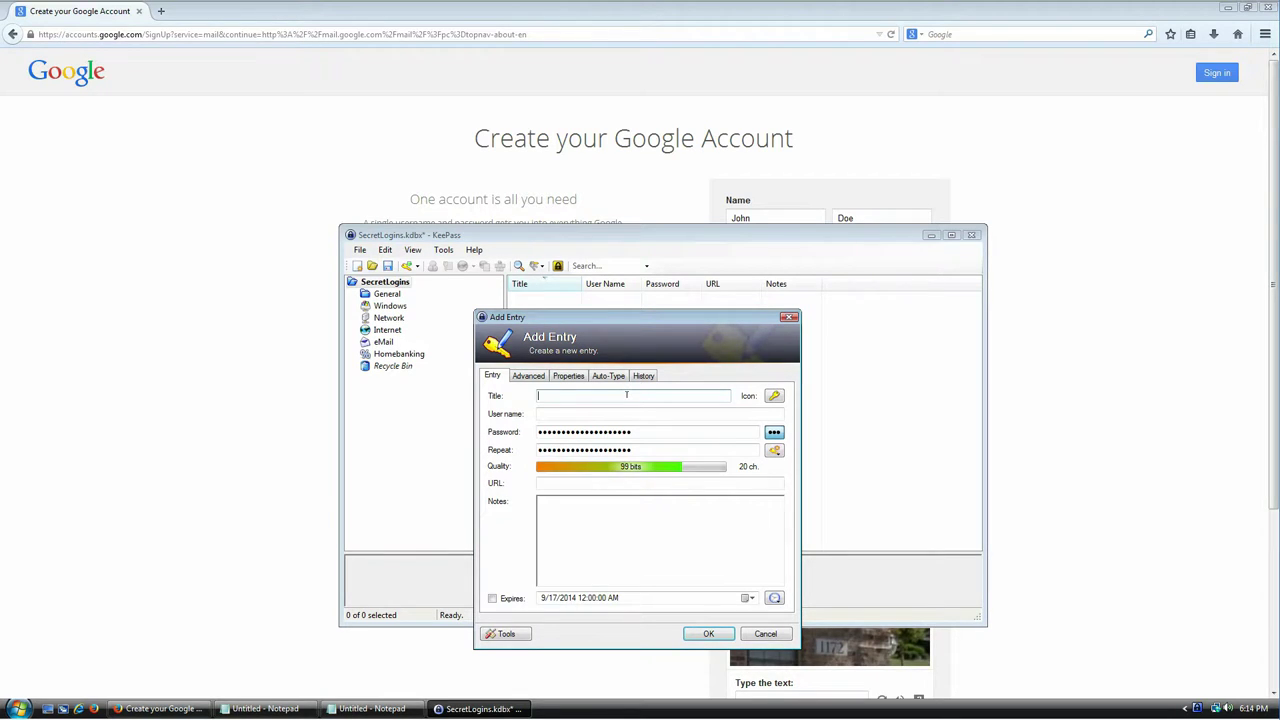
# Title the entry Gmail and paste in the username chosen on the Google signup form
pyautogui.write('Gmail')
pyautogui.press('Tab')
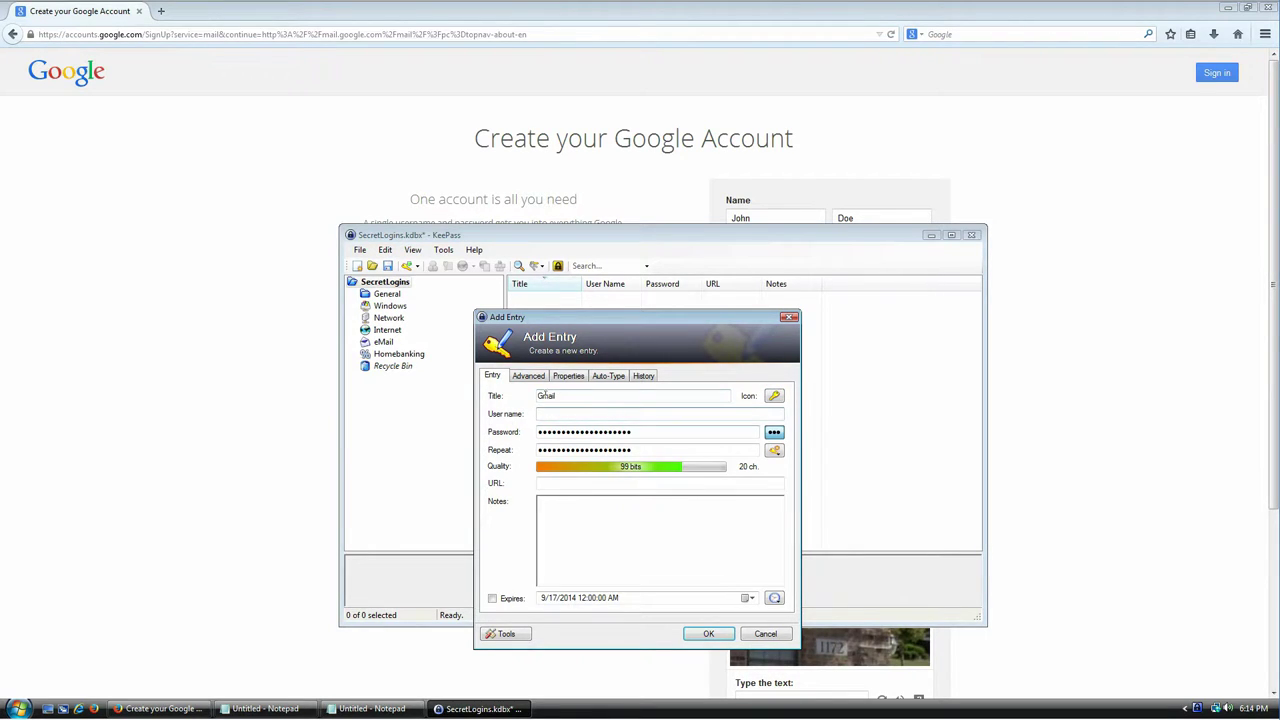
pyautogui.click(714, 224)
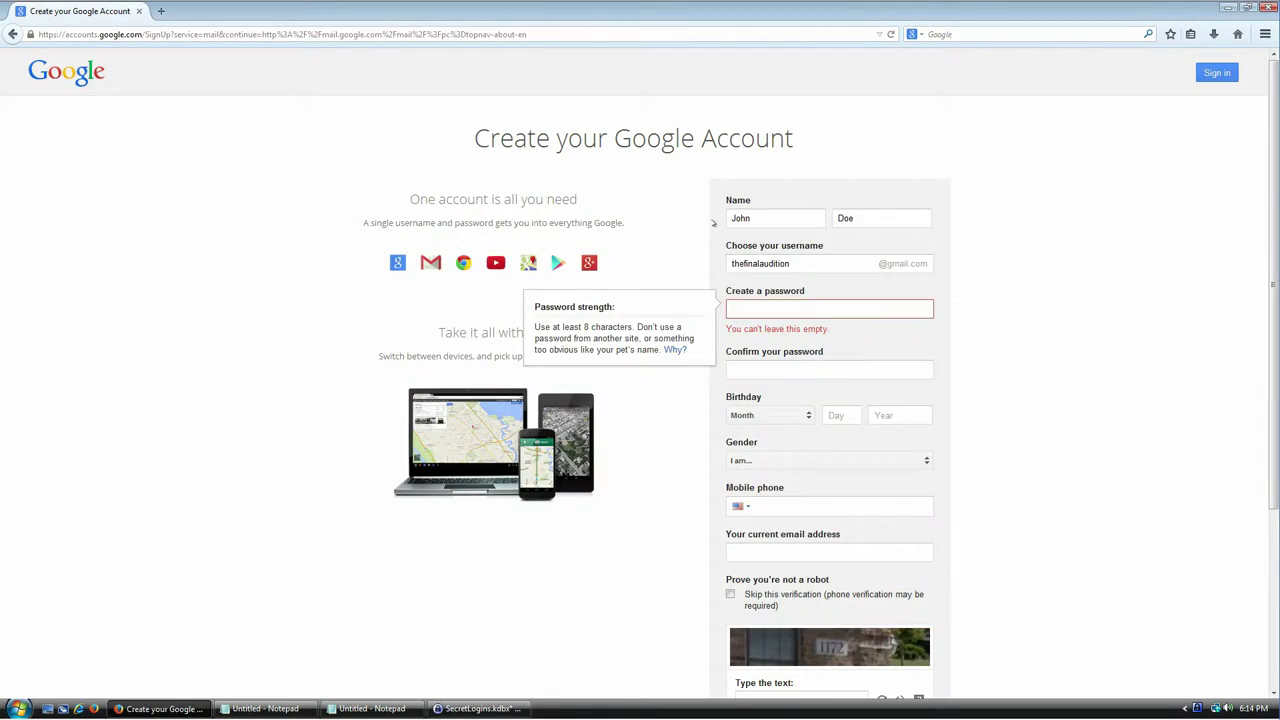
pyautogui.doubleClick(762, 263)
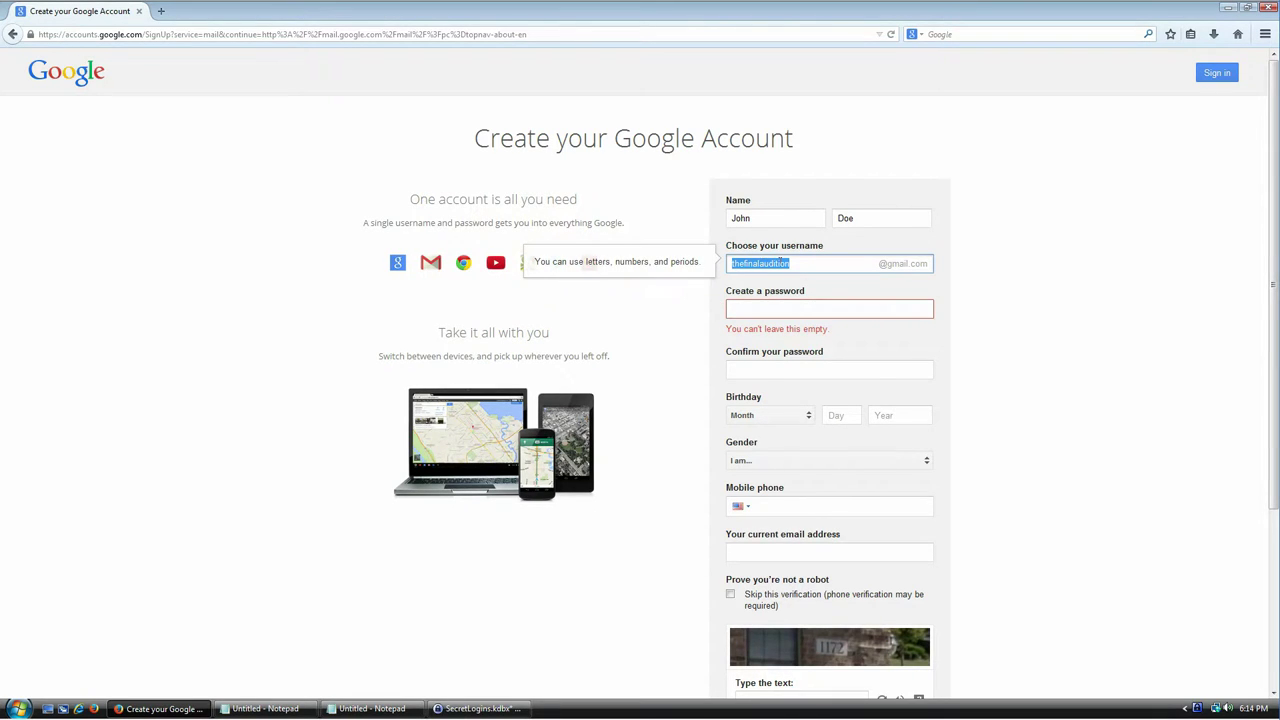
pyautogui.rightClick(786, 265)
pyautogui.click(832, 304)
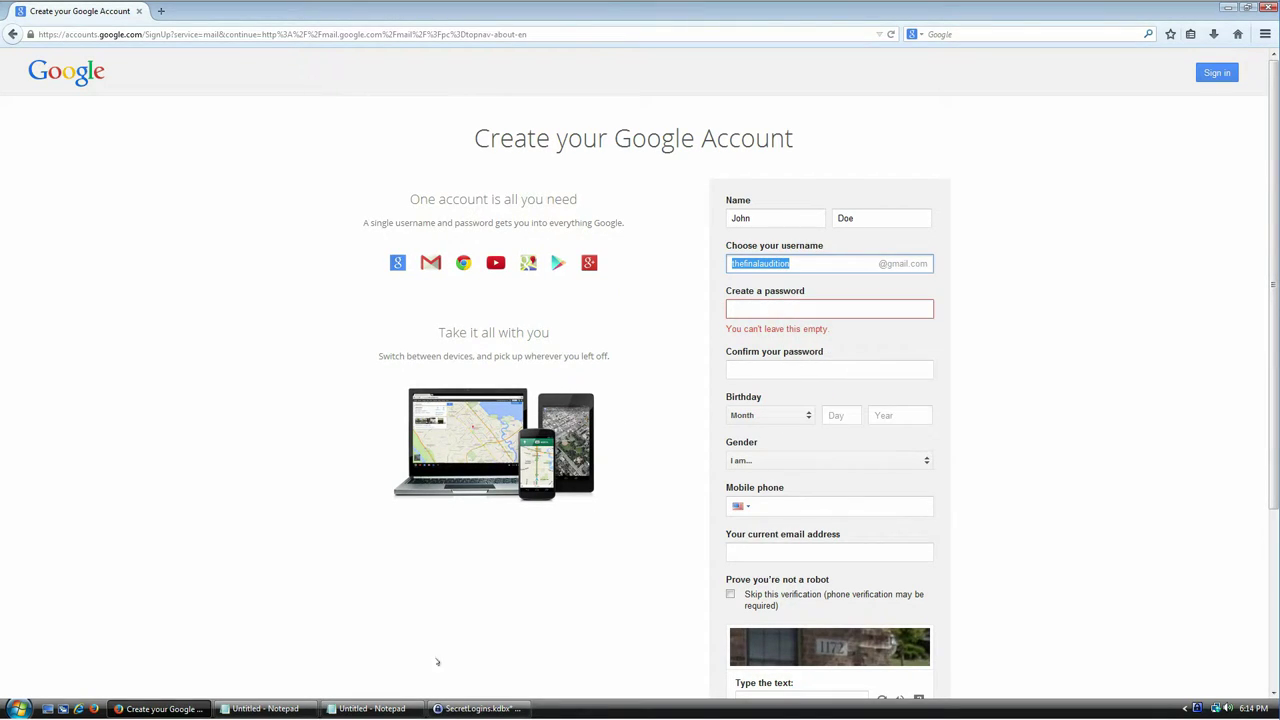
pyautogui.click(478, 708)
pyautogui.rightClick(555, 415)
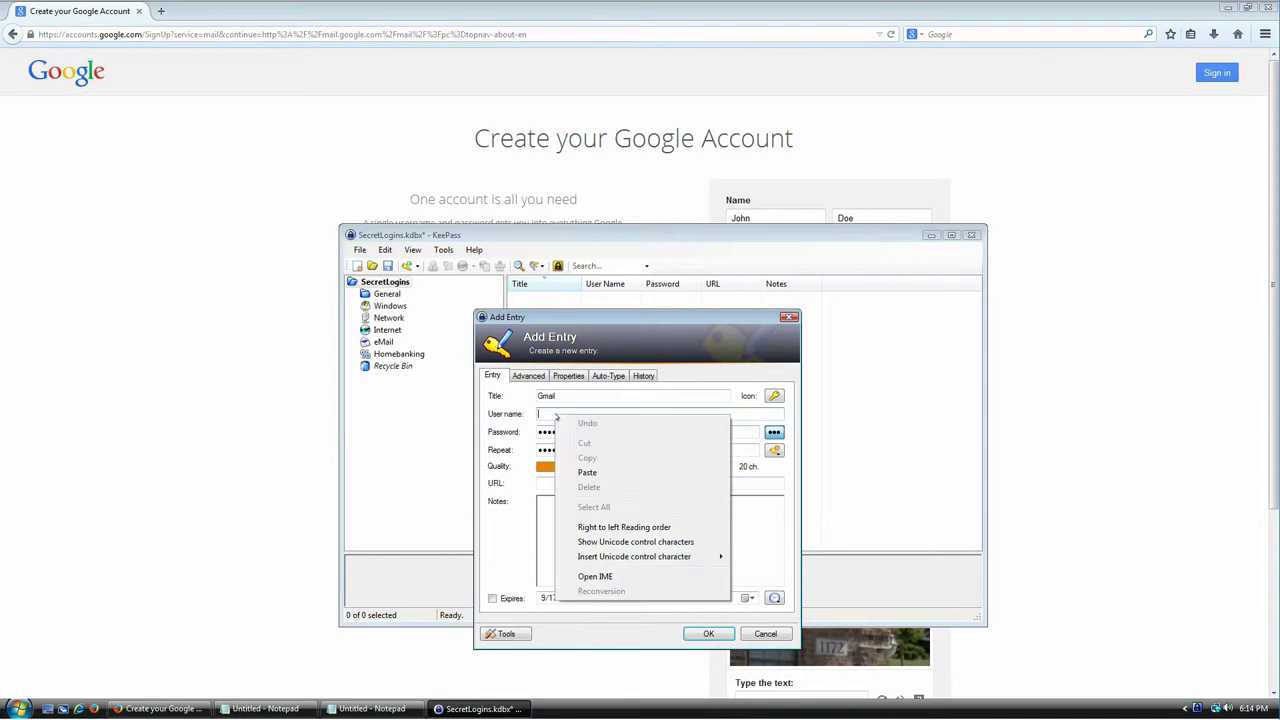
pyautogui.click(587, 472)
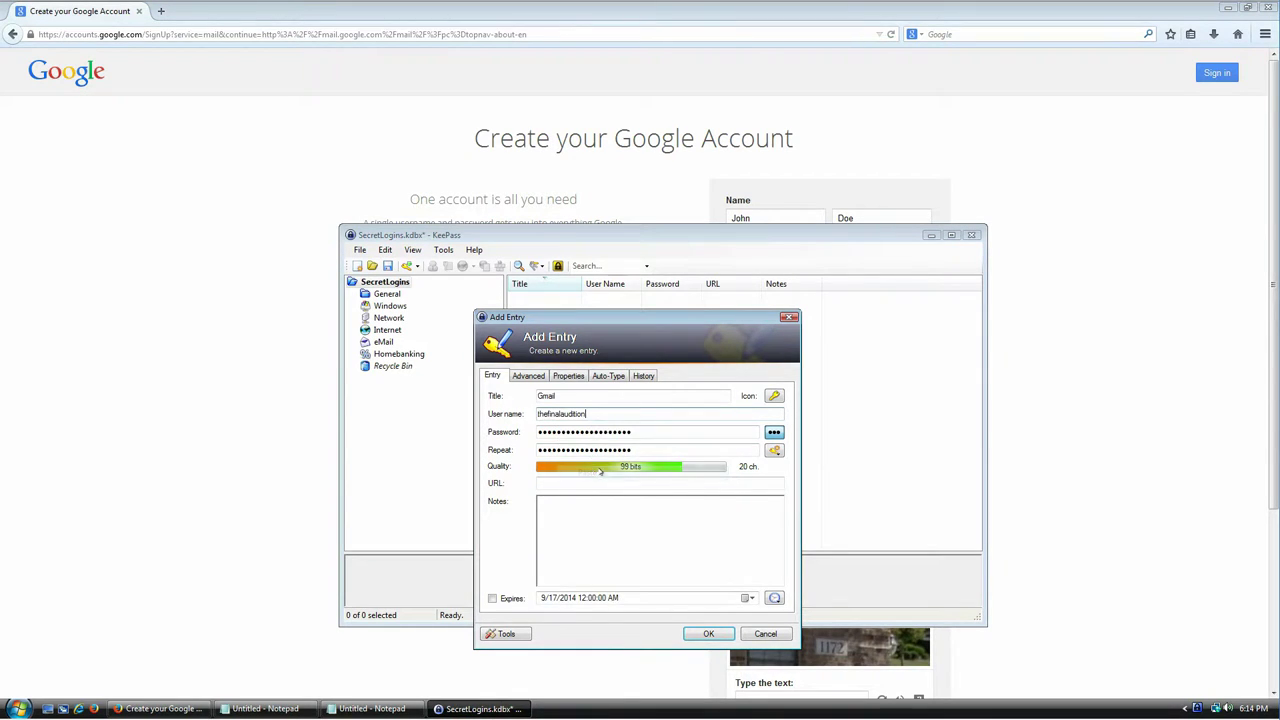
# Reveal and select the generated password, then bring up its generation choices
pyautogui.click(652, 426)
pyautogui.moveTo(666, 429); pyautogui.dragTo(519, 431)
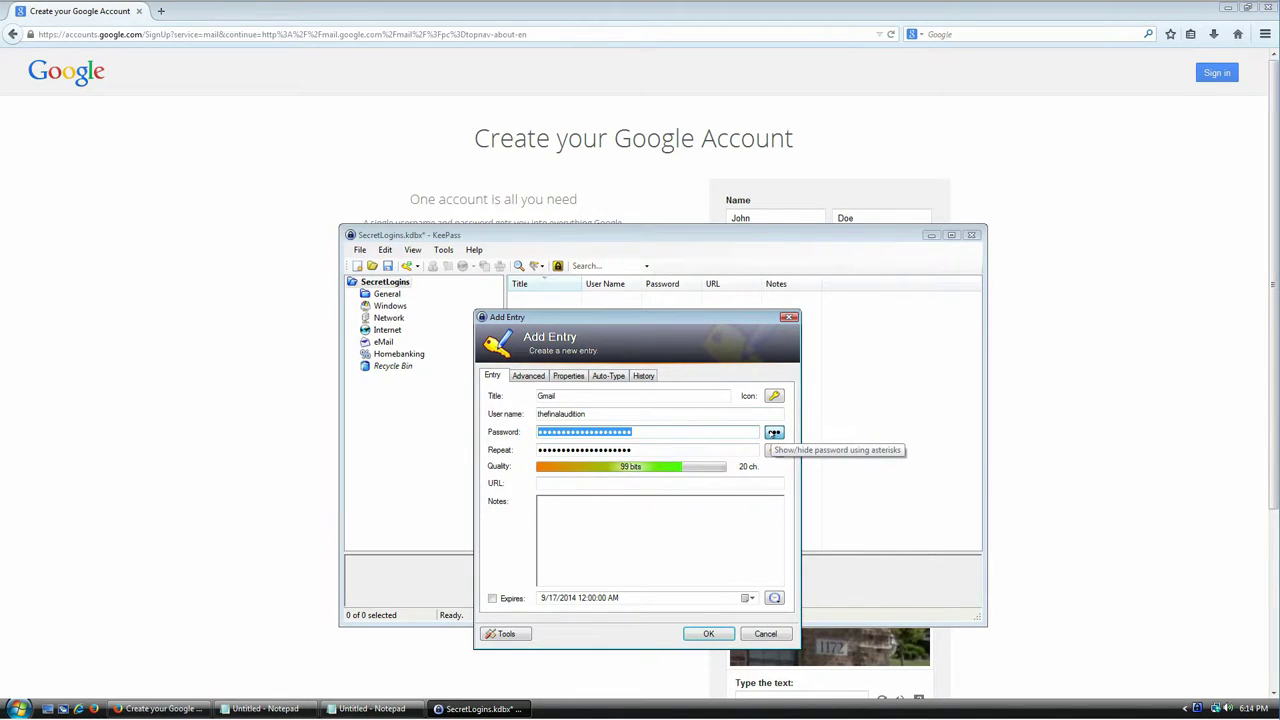
pyautogui.click(774, 432)
pyautogui.click(658, 431)
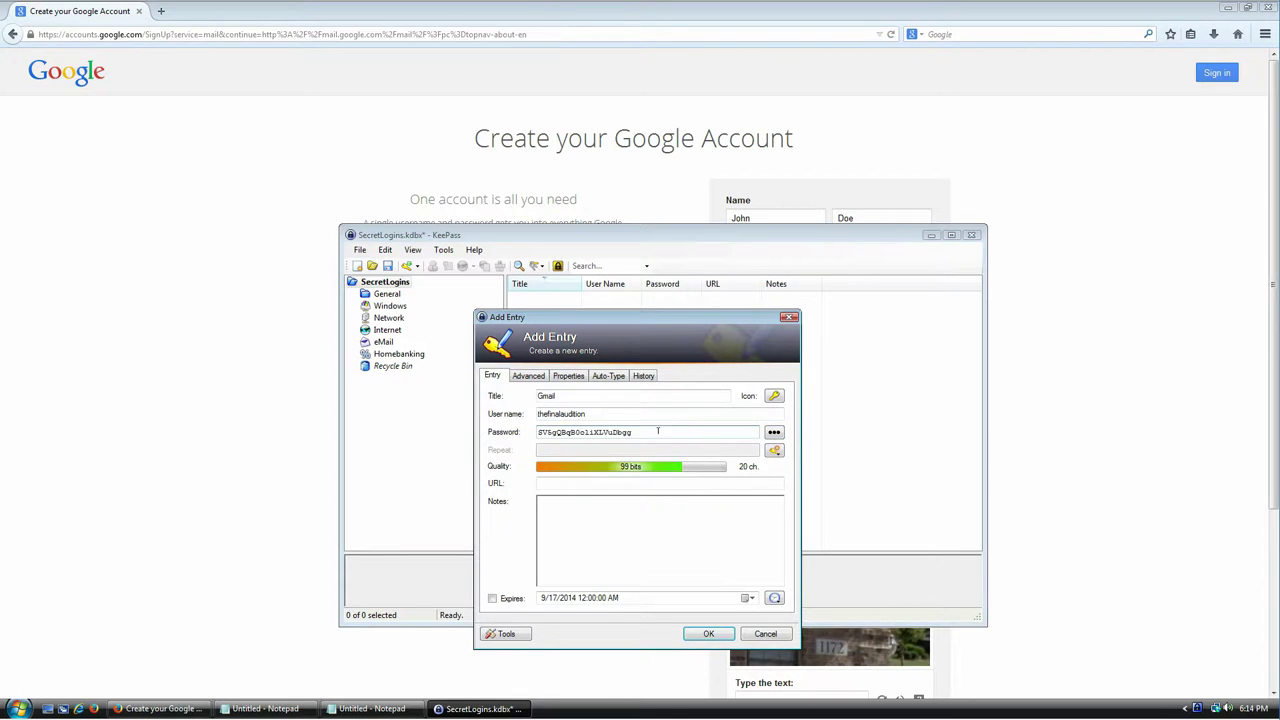
pyautogui.hotkey('ctrl', 'a')
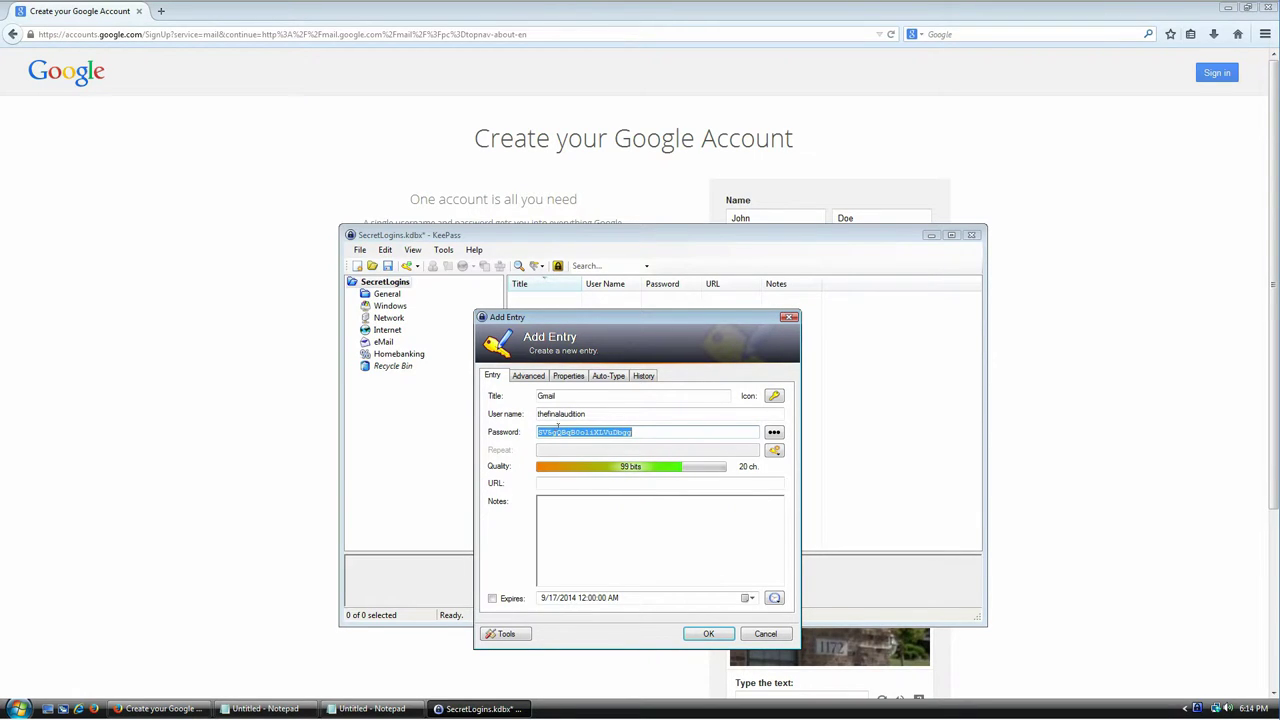
pyautogui.click(651, 431)
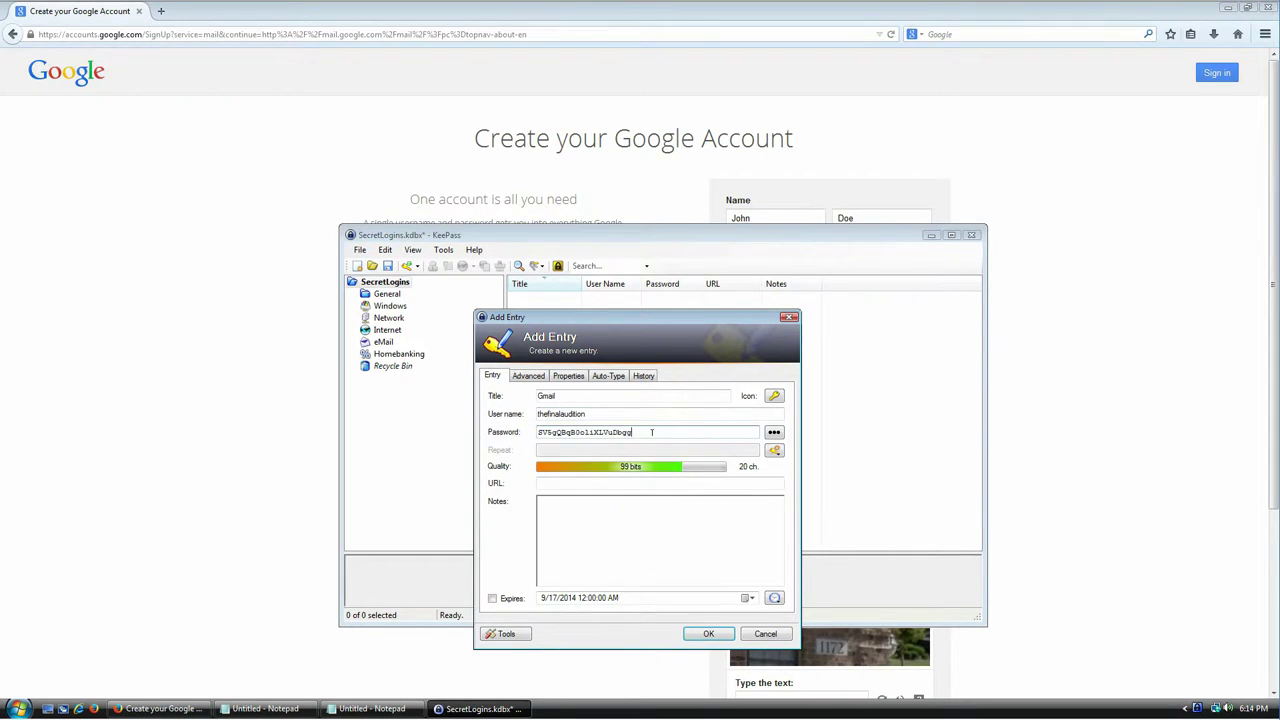
pyautogui.doubleClick(651, 431)
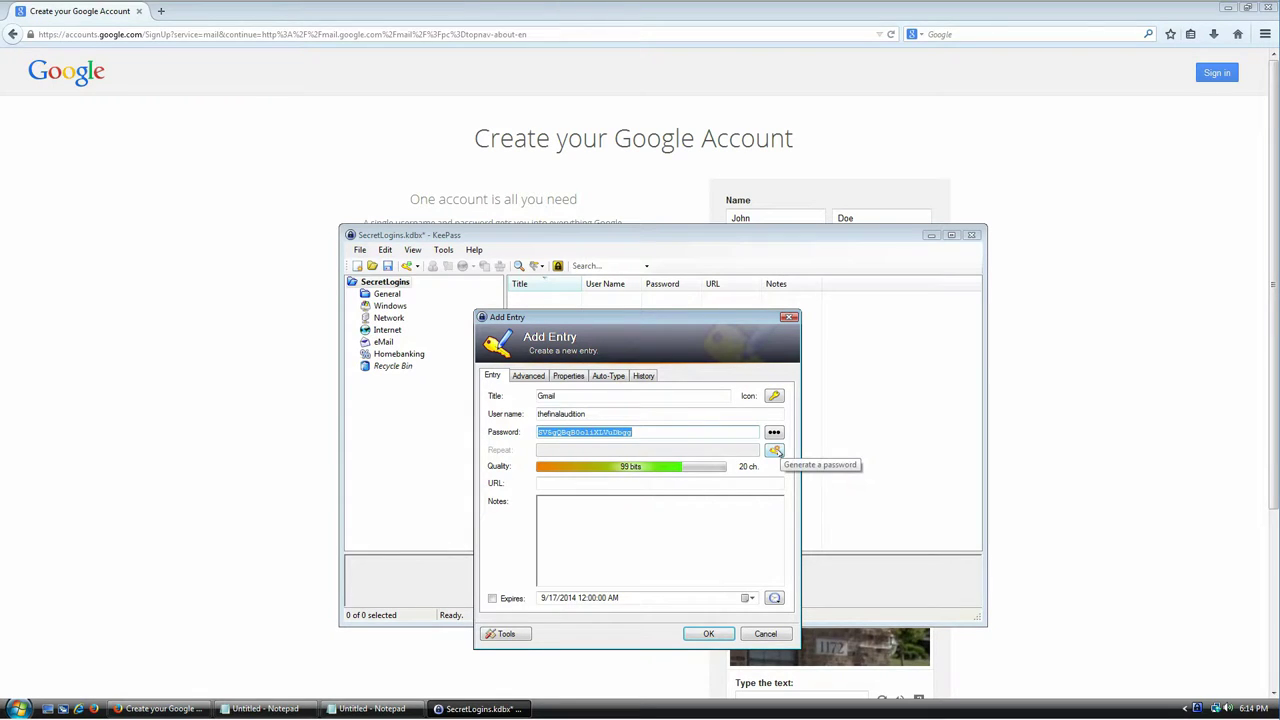
pyautogui.click(775, 451)
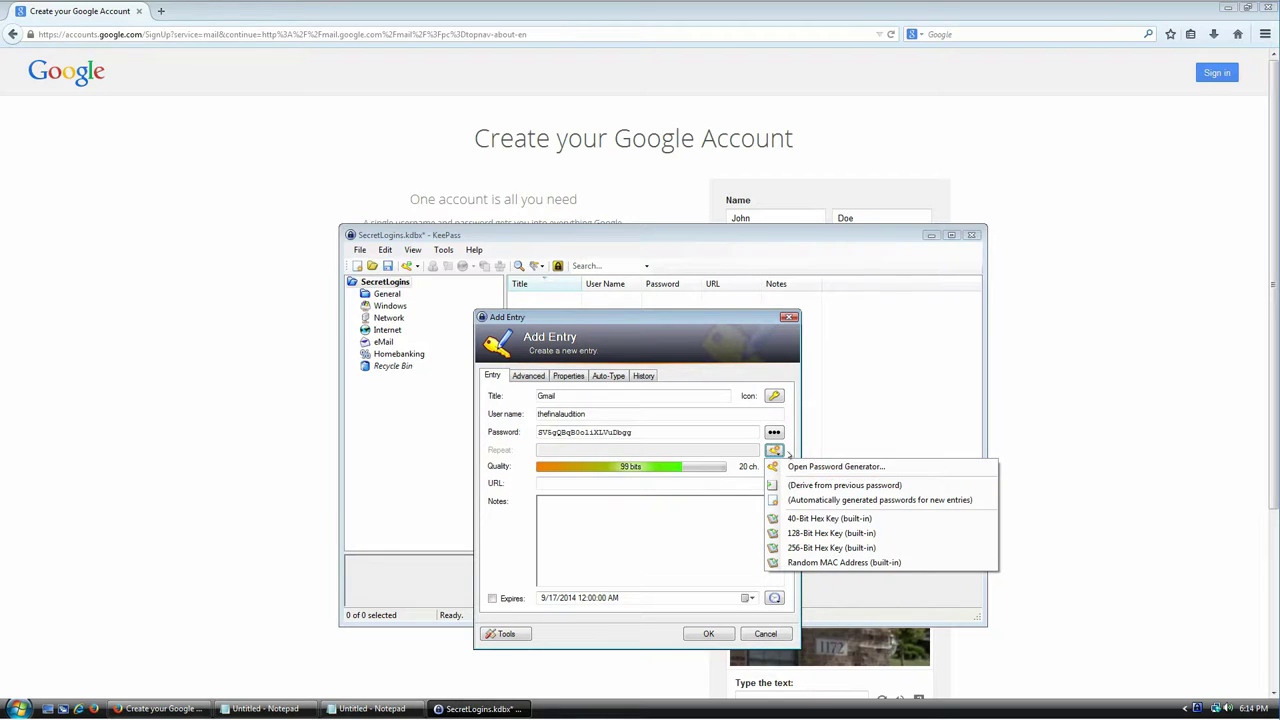
# Regenerate the 20-character password with Minus, Underline, Space, Special and Brackets characters included
pyautogui.click(825, 467)
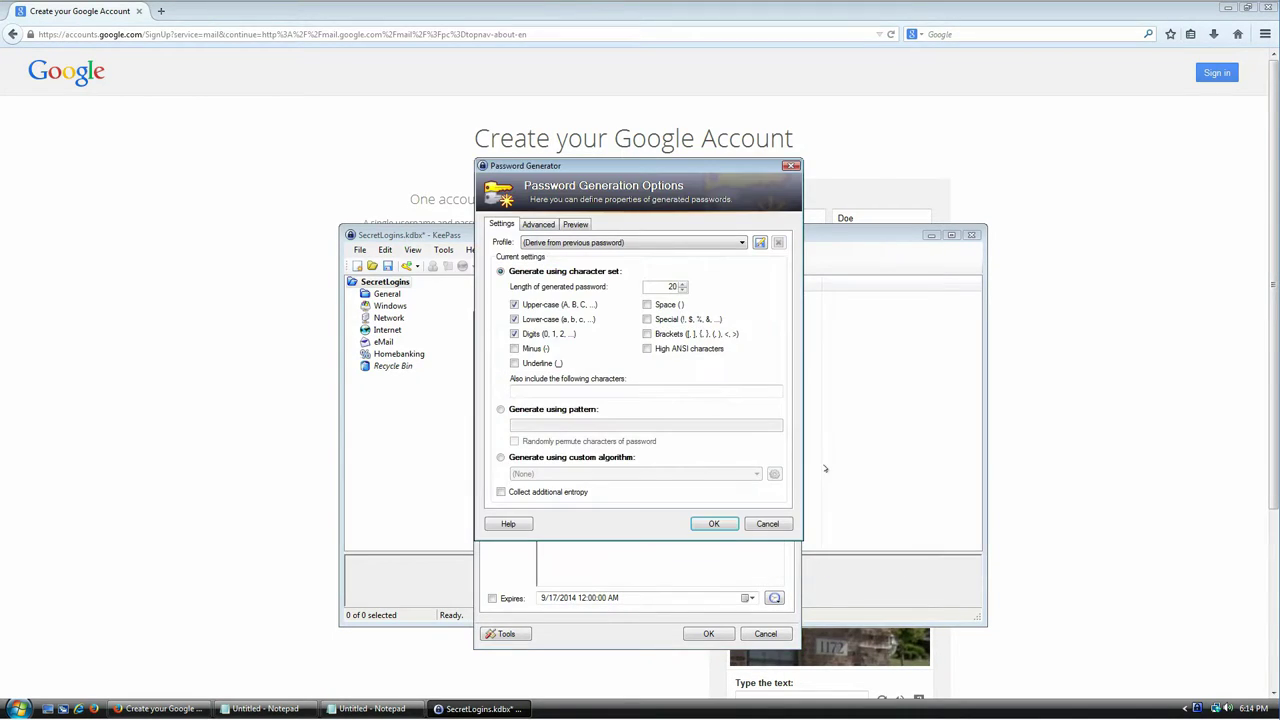
pyautogui.moveTo(604, 167); pyautogui.dragTo(646, 251)
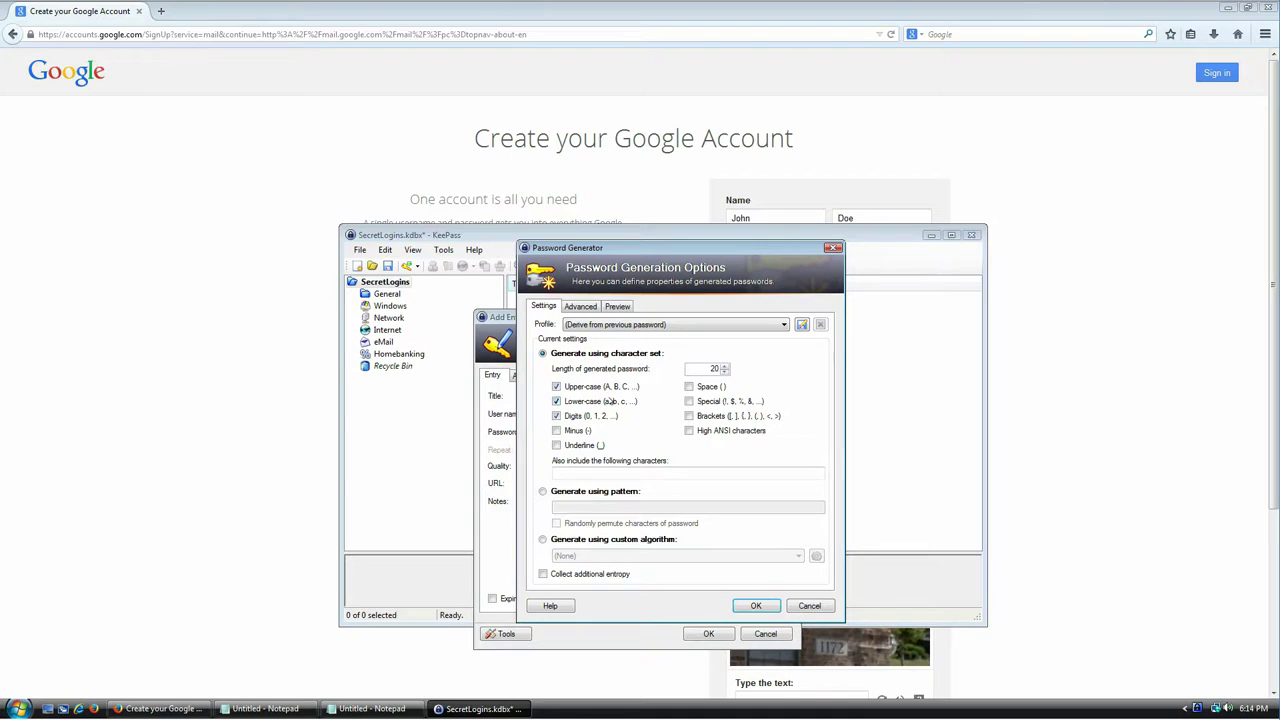
pyautogui.click(583, 433)
pyautogui.click(583, 446)
pyautogui.click(707, 387)
pyautogui.click(706, 402)
pyautogui.click(710, 418)
pyautogui.moveTo(698, 367); pyautogui.dragTo(725, 356)
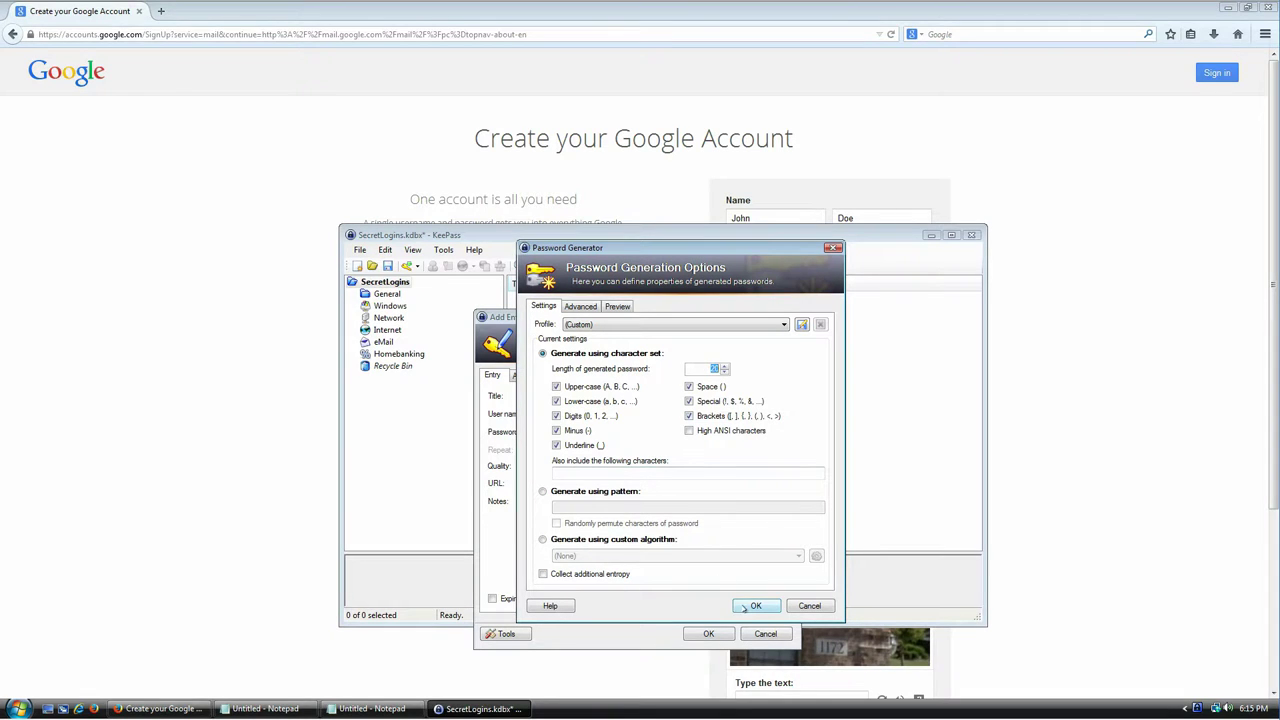
pyautogui.click(752, 606)
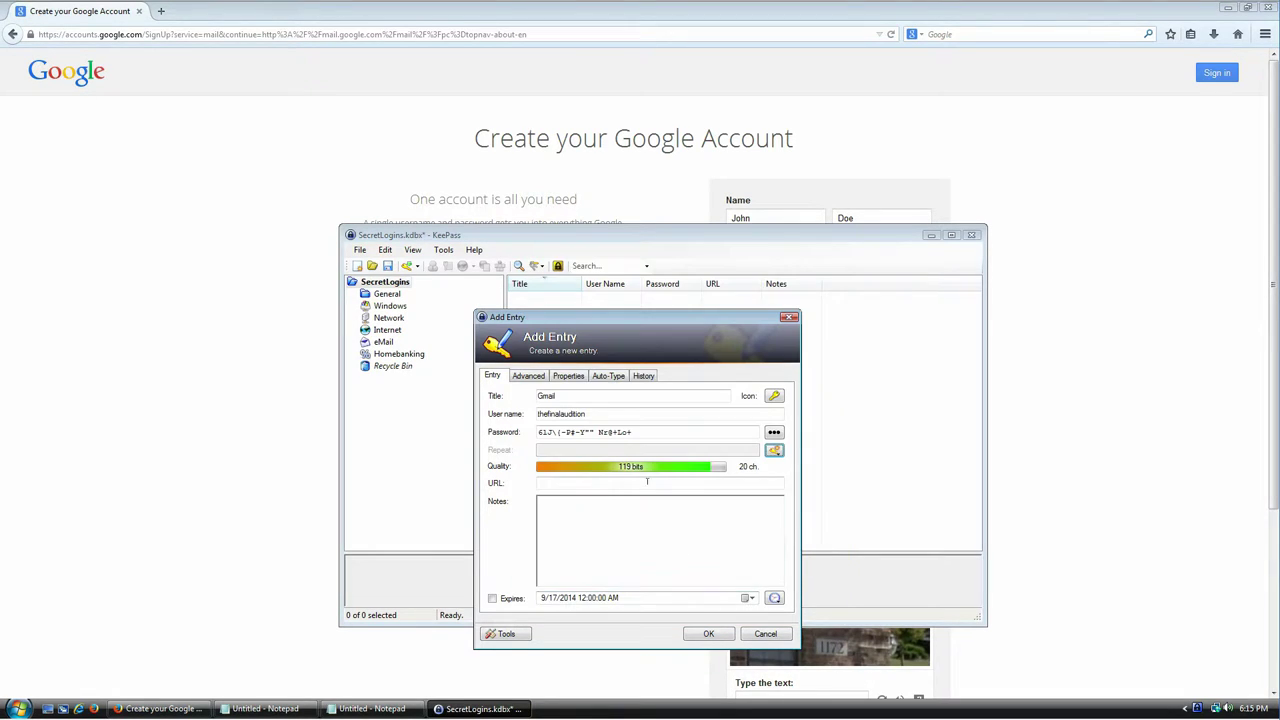
# Generate another 20-character password from the Password Generator
pyautogui.moveTo(643, 431); pyautogui.dragTo(531, 431)
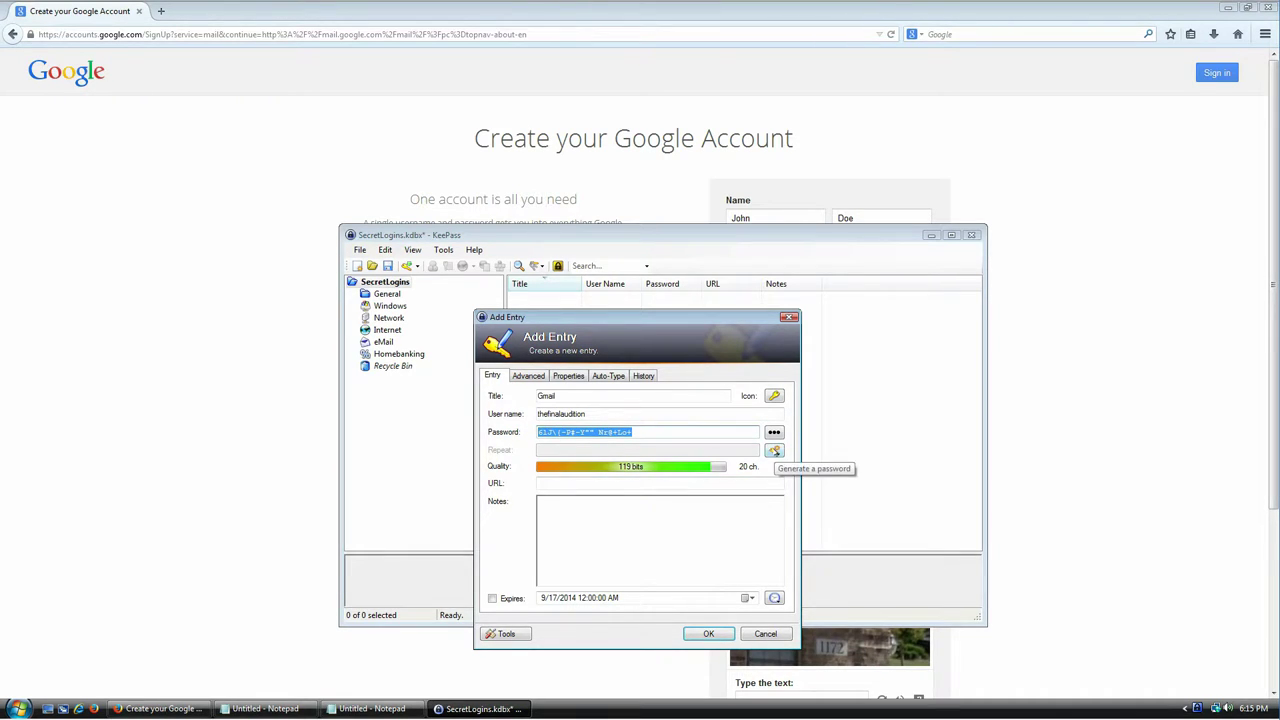
pyautogui.click(775, 451)
pyautogui.click(810, 467)
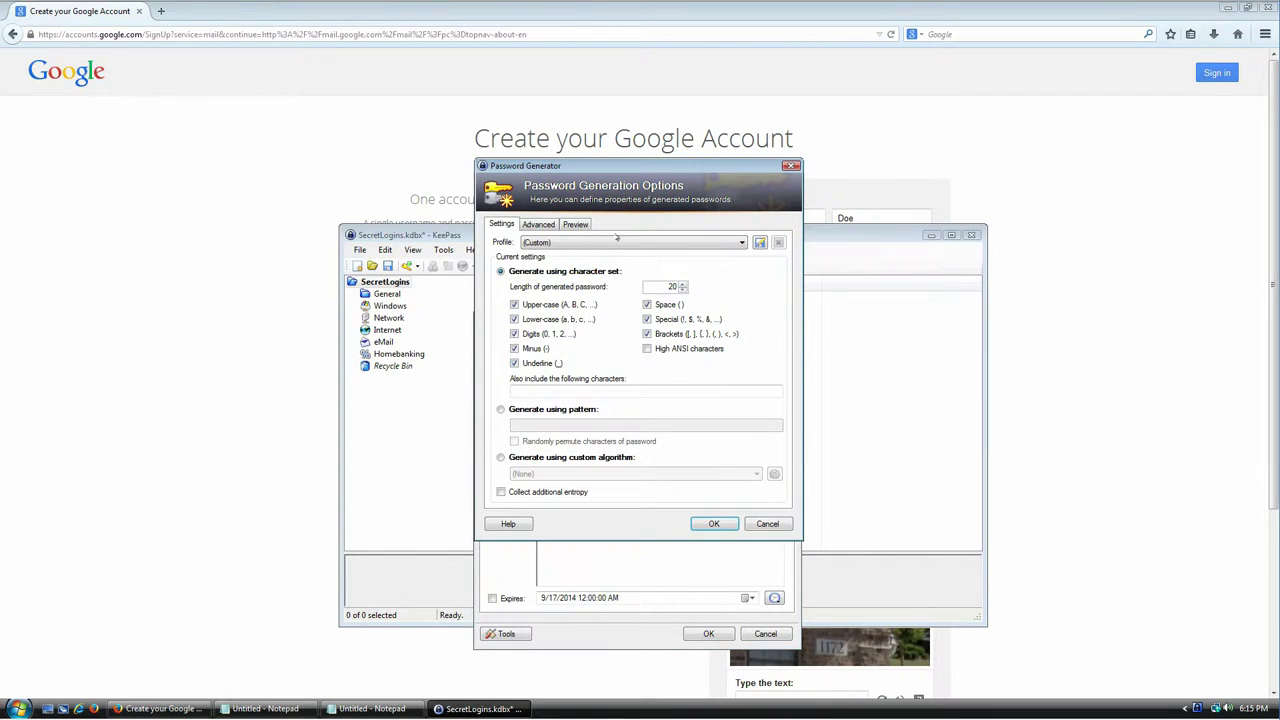
pyautogui.click(714, 523)
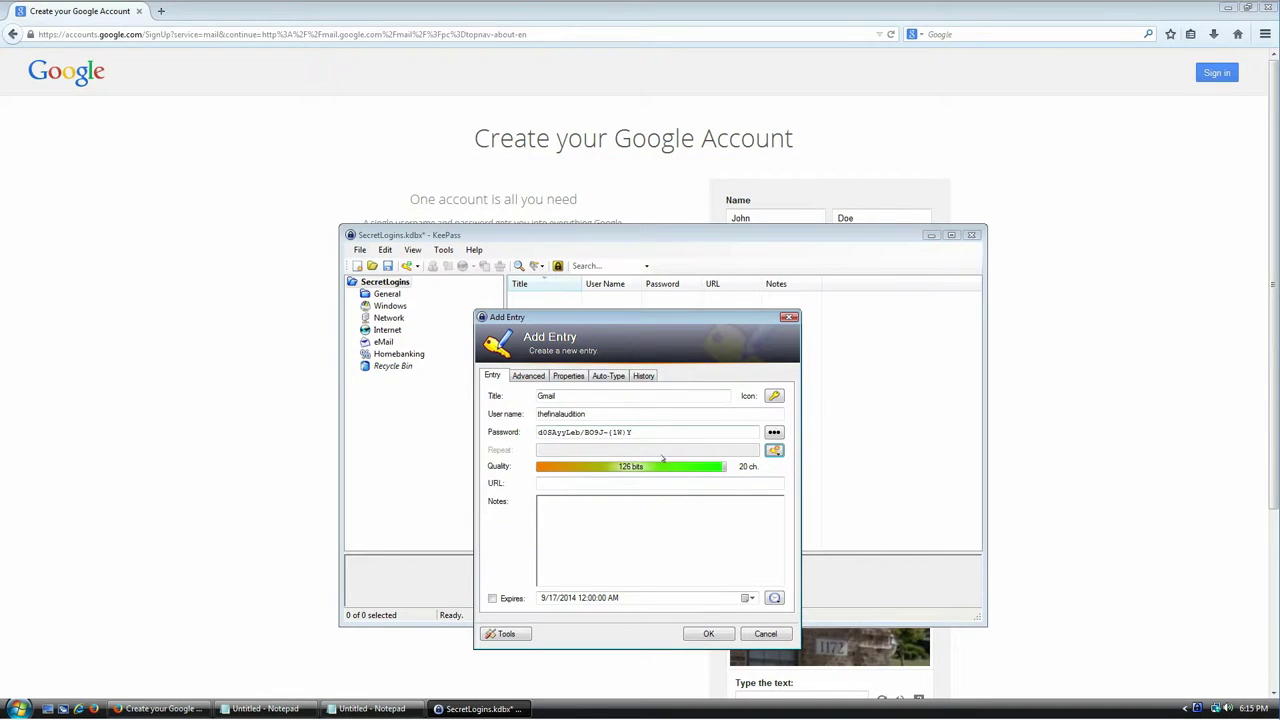
# Generate a 64-character password with minus and underline characters included
pyautogui.click(775, 451)
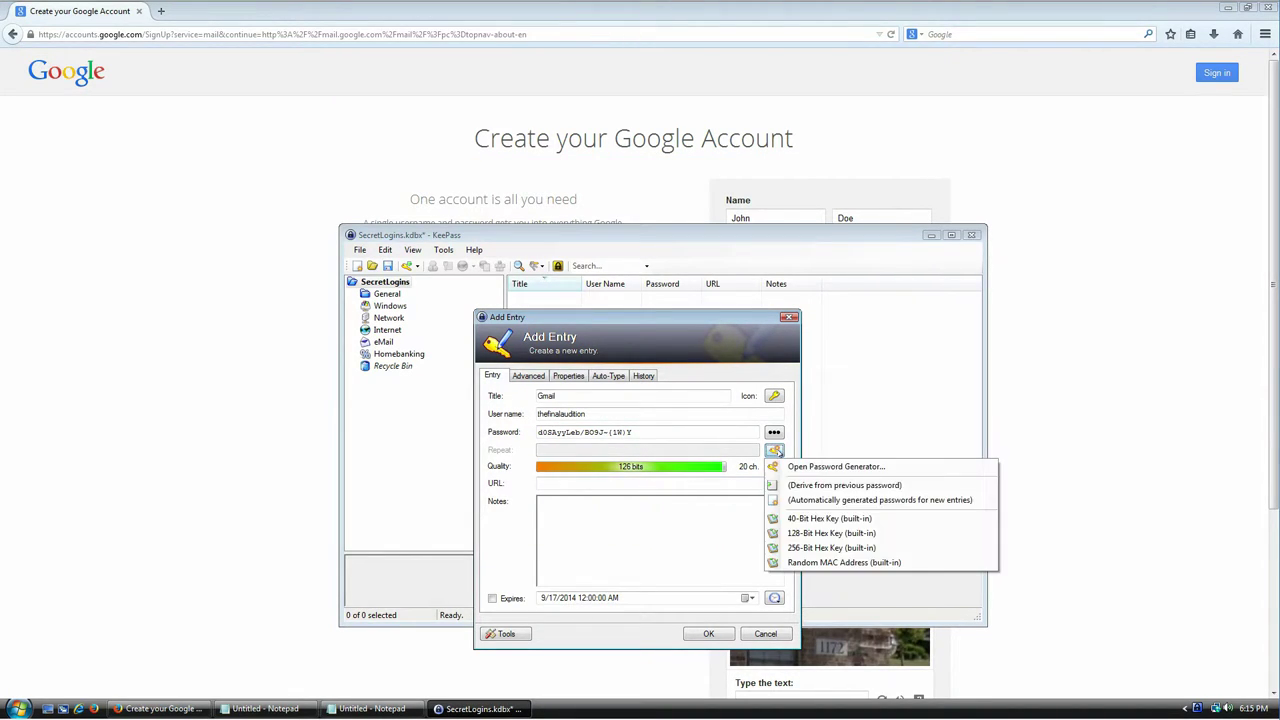
pyautogui.click(830, 466)
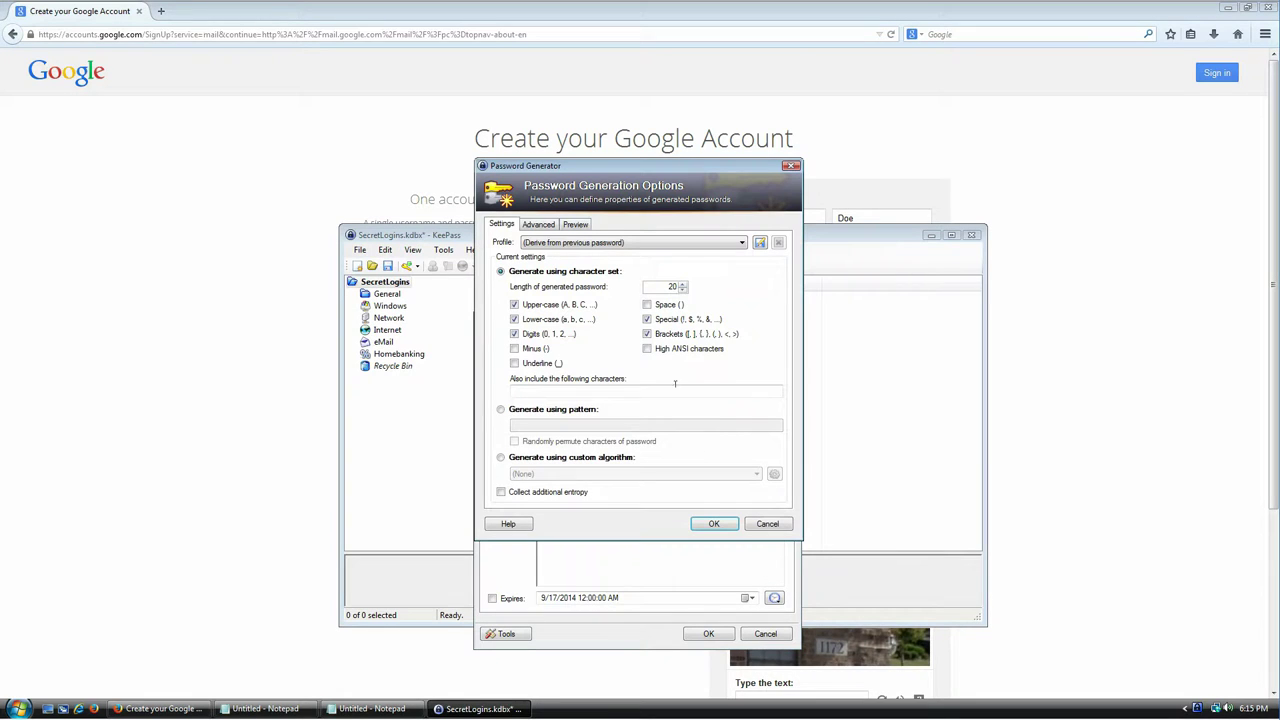
pyautogui.click(530, 350)
pyautogui.click(545, 363)
pyautogui.doubleClick(672, 286)
pyautogui.write('64')
pyautogui.click(706, 523)
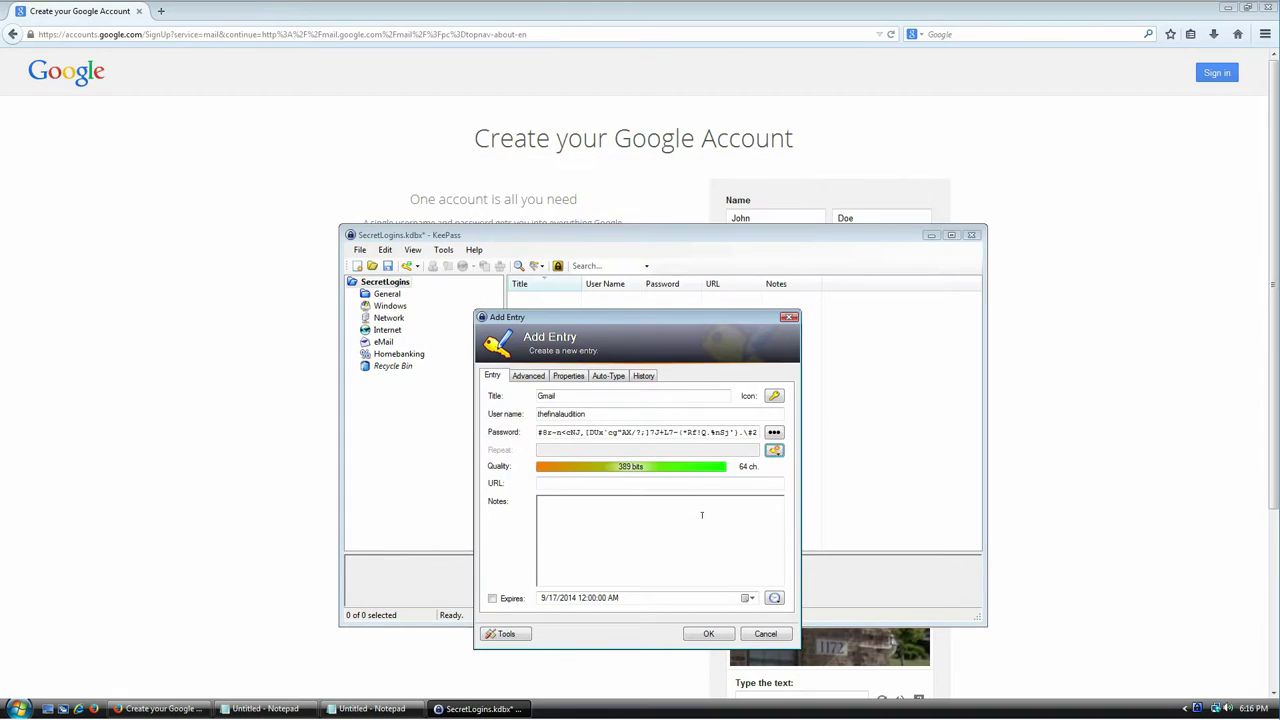
# Review the 64-character password and save the new Gmail entry
pyautogui.moveTo(574, 428); pyautogui.dragTo(800, 428)
pyautogui.click(697, 431)
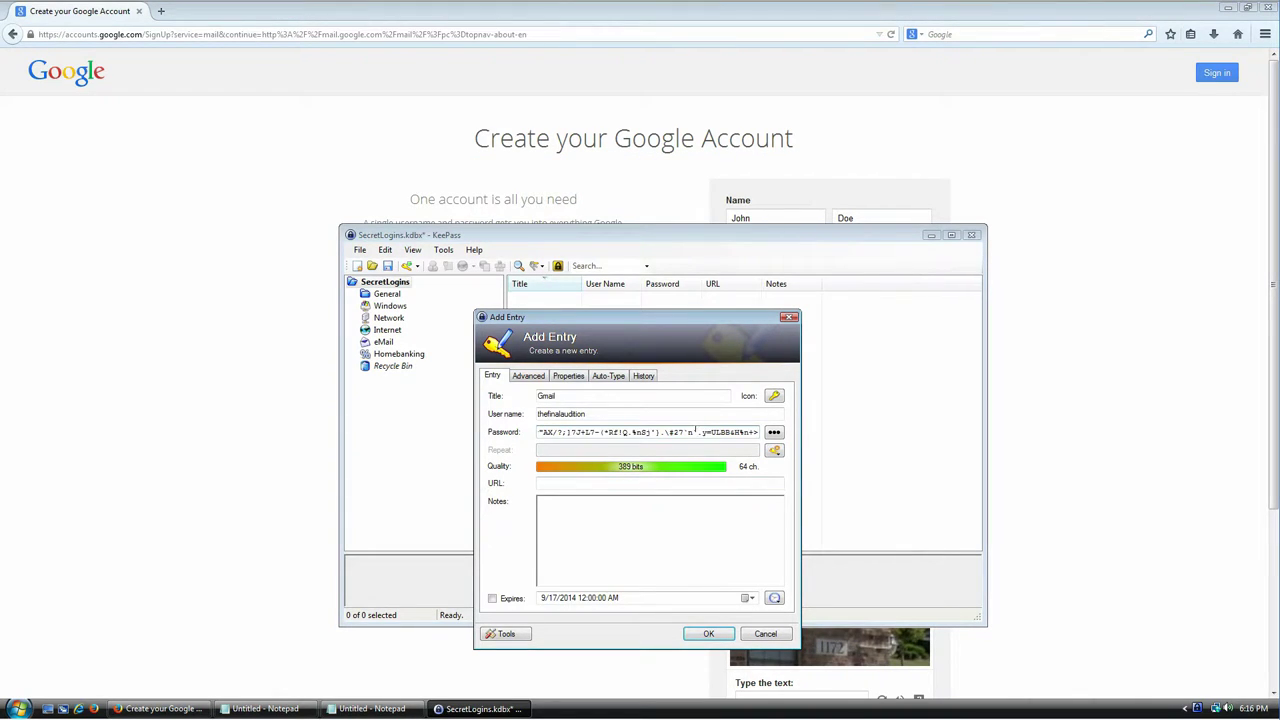
pyautogui.moveTo(697, 431); pyautogui.dragTo(496, 418)
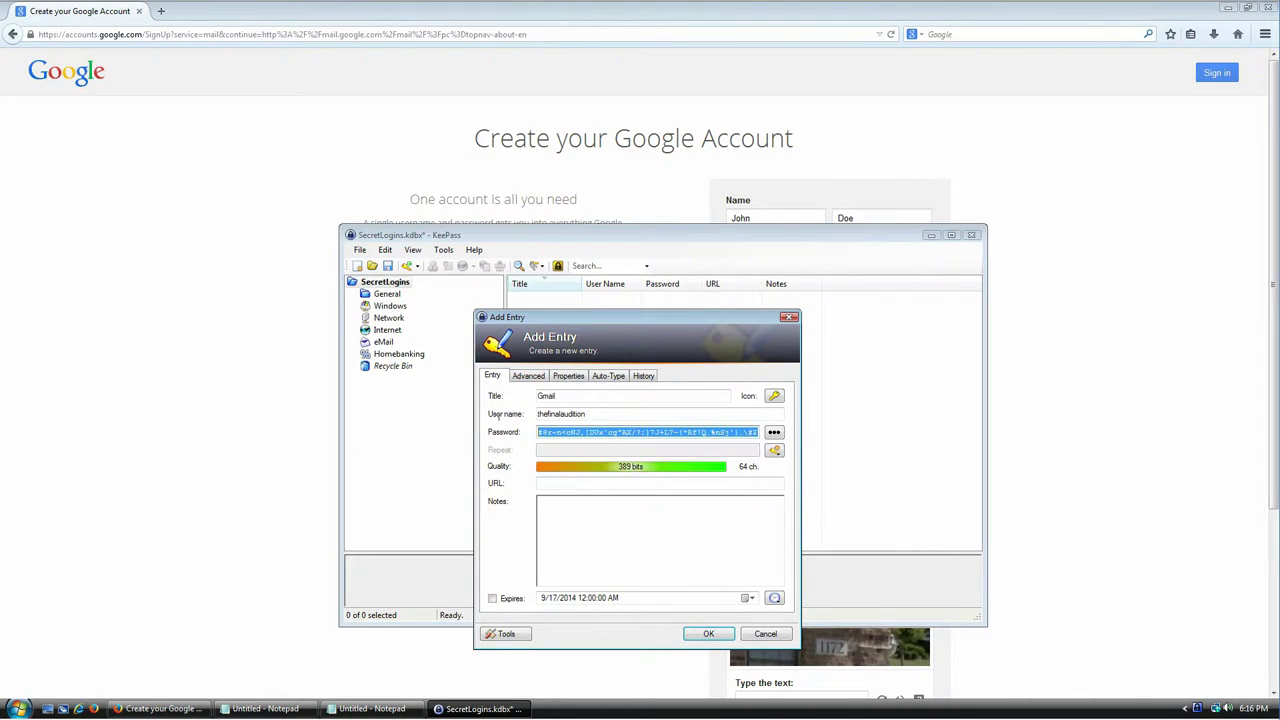
pyautogui.click(592, 432)
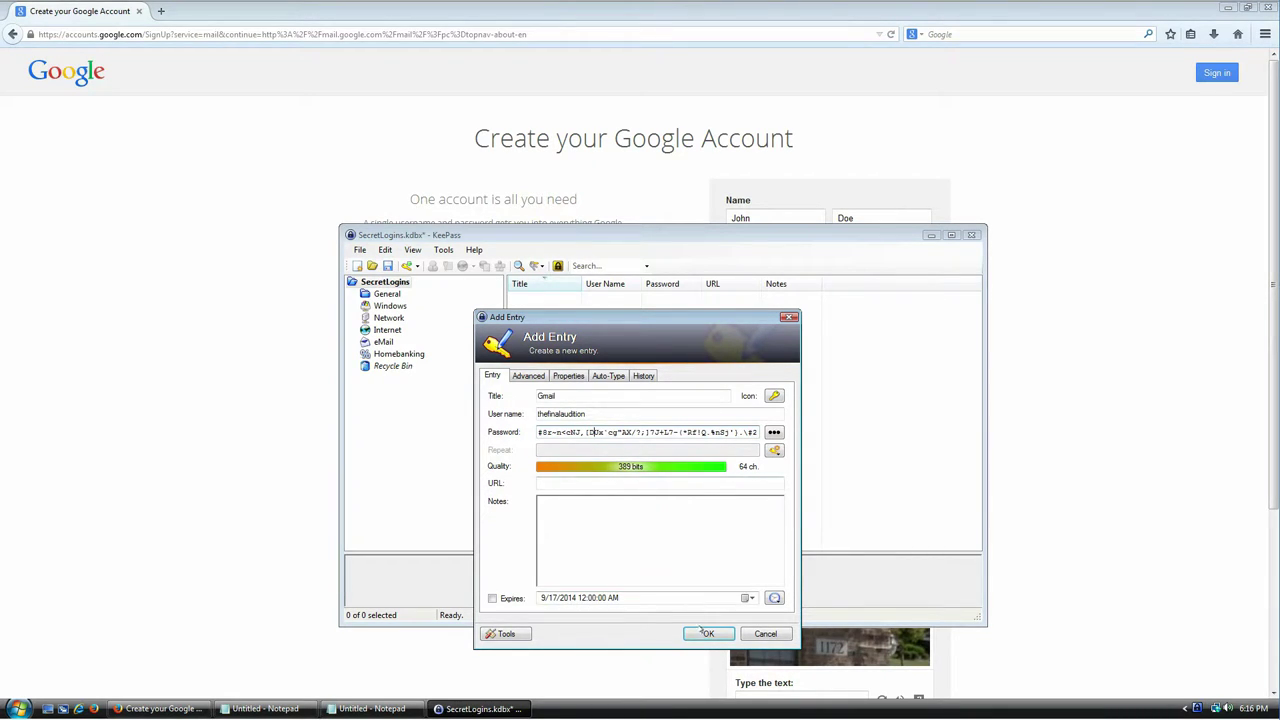
pyautogui.click(706, 633)
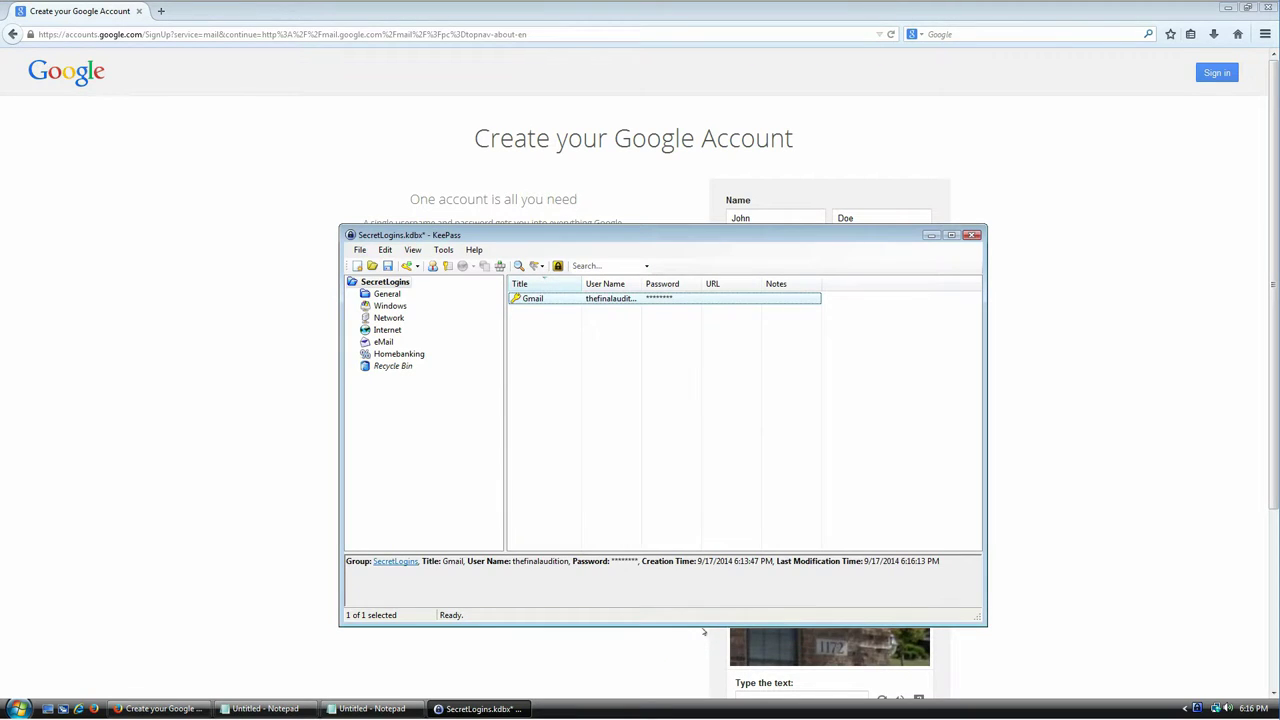
# Copy the Gmail entry's password and bring the empty Notepad document forward
pyautogui.moveTo(582, 284); pyautogui.dragTo(653, 284)
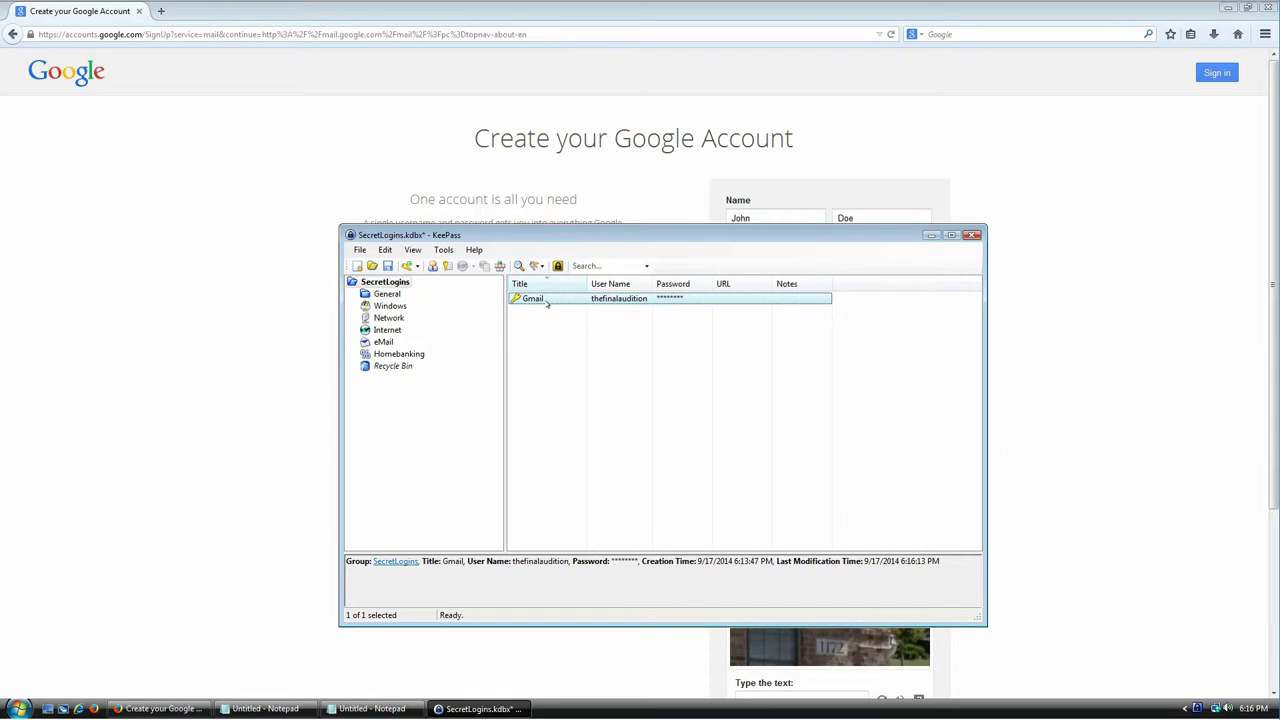
pyautogui.moveTo(594, 236); pyautogui.dragTo(487, 225)
pyautogui.rightClick(428, 289)
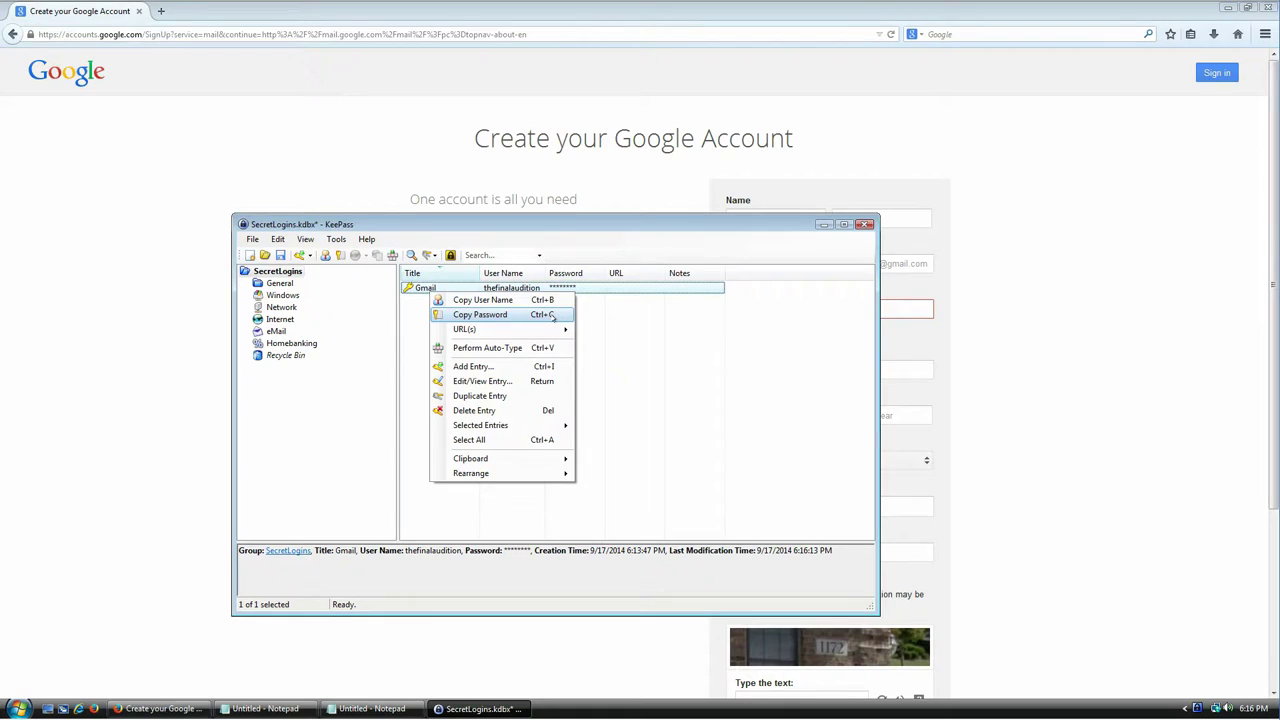
pyautogui.click(552, 315)
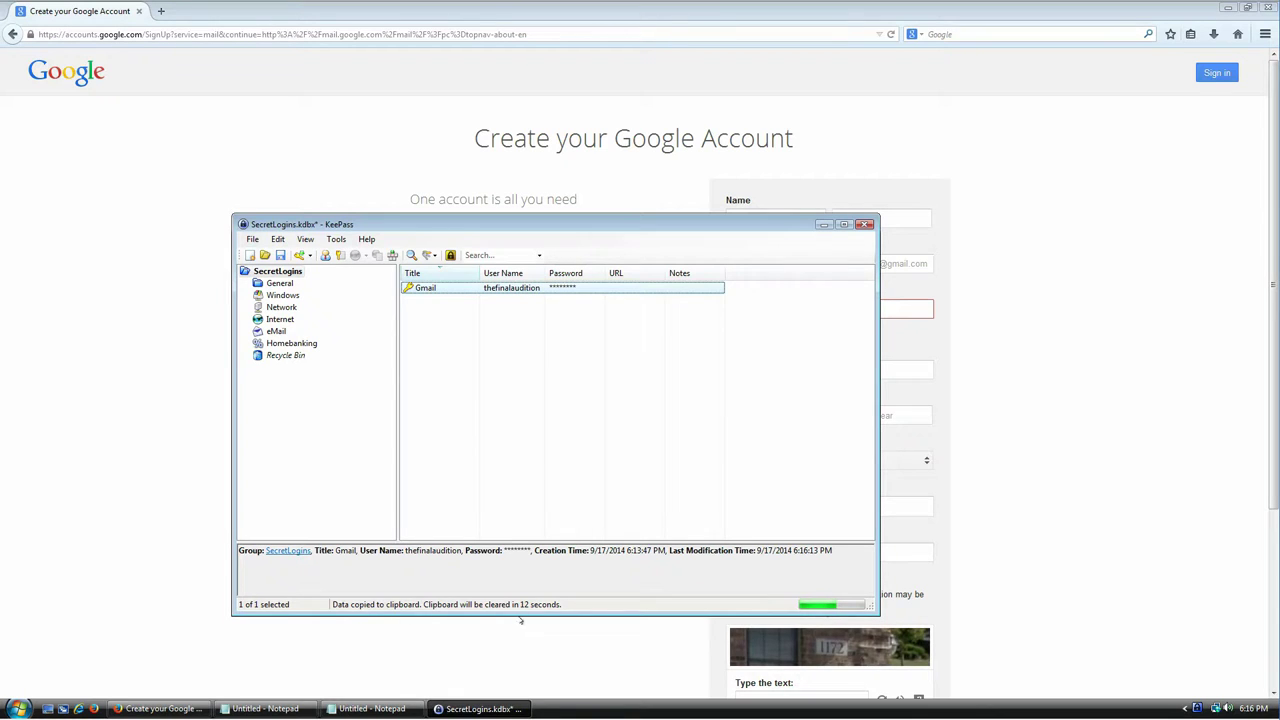
pyautogui.click(389, 706)
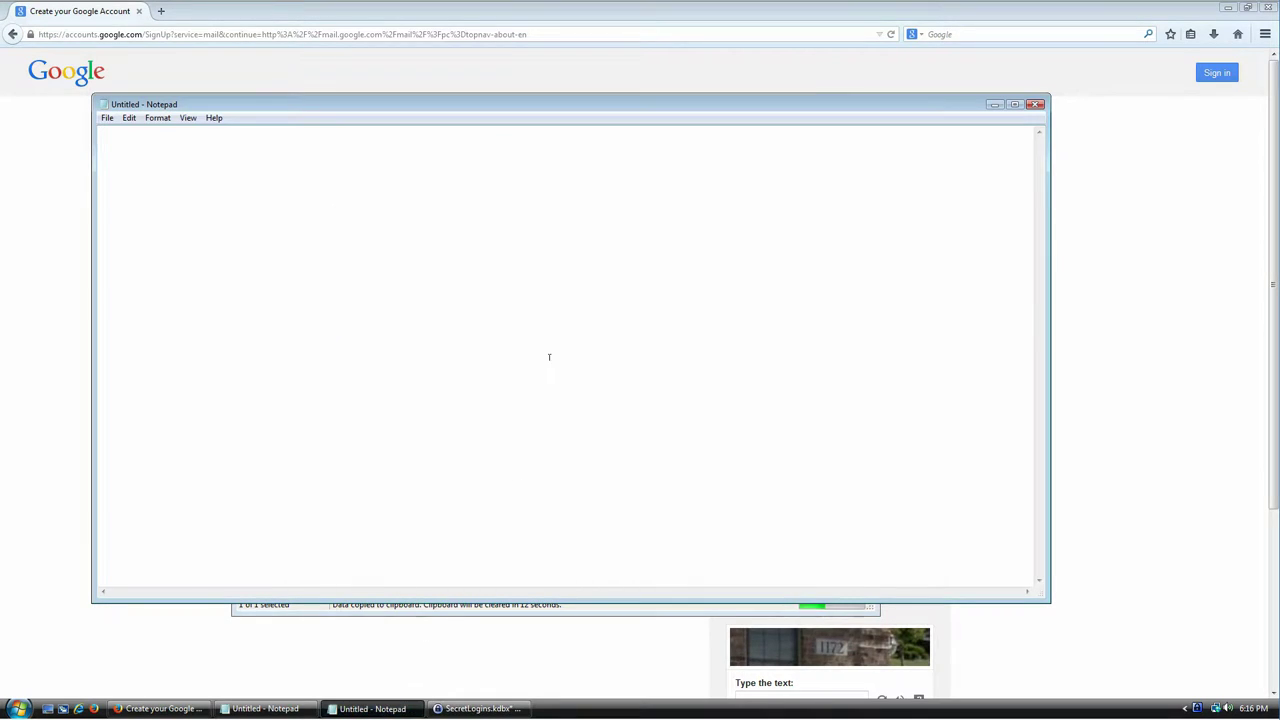
# Paste the password into Notepad to inspect it, then close Notepad without saving
pyautogui.hotkey('ctrl', 'v')
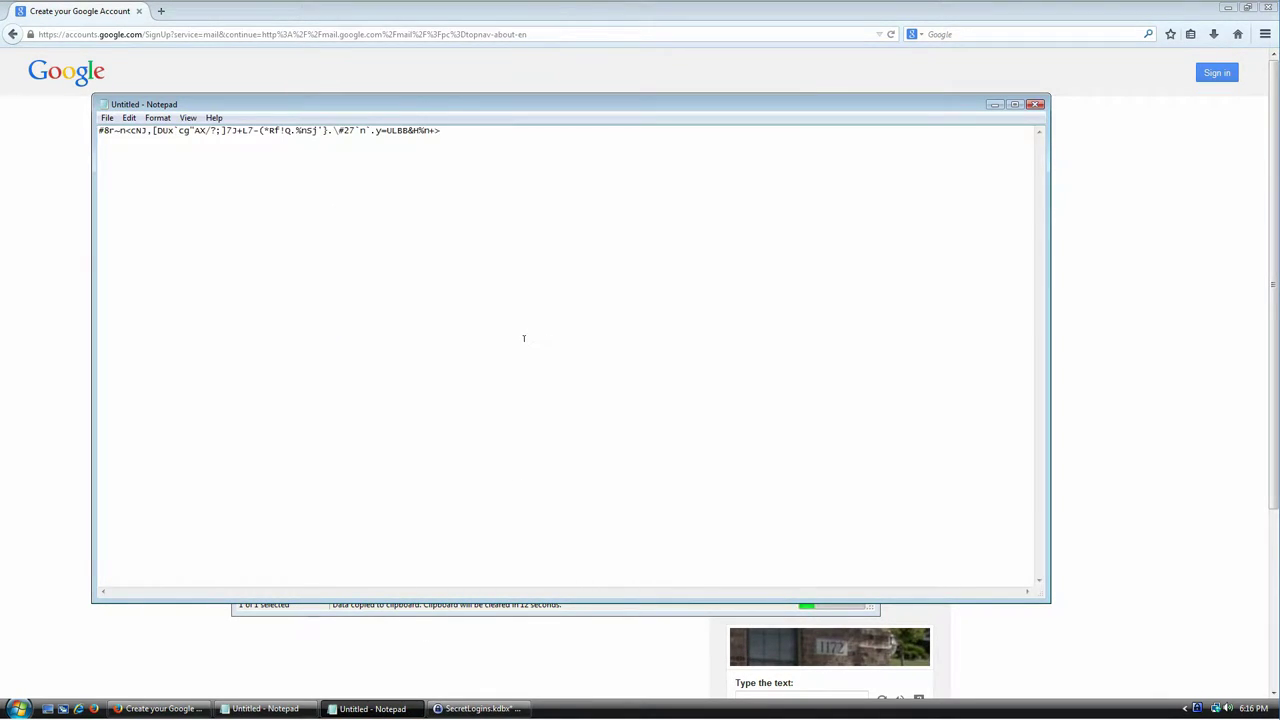
pyautogui.moveTo(465, 111); pyautogui.dragTo(465, 85)
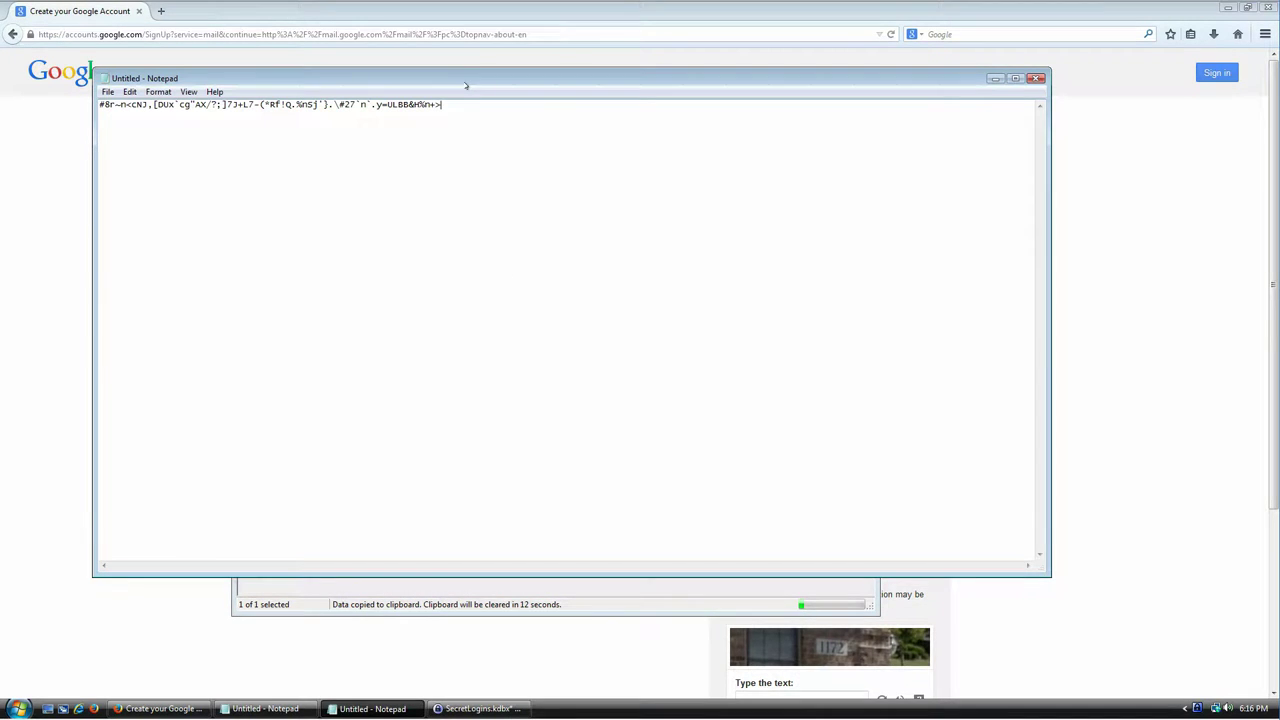
pyautogui.click(775, 607)
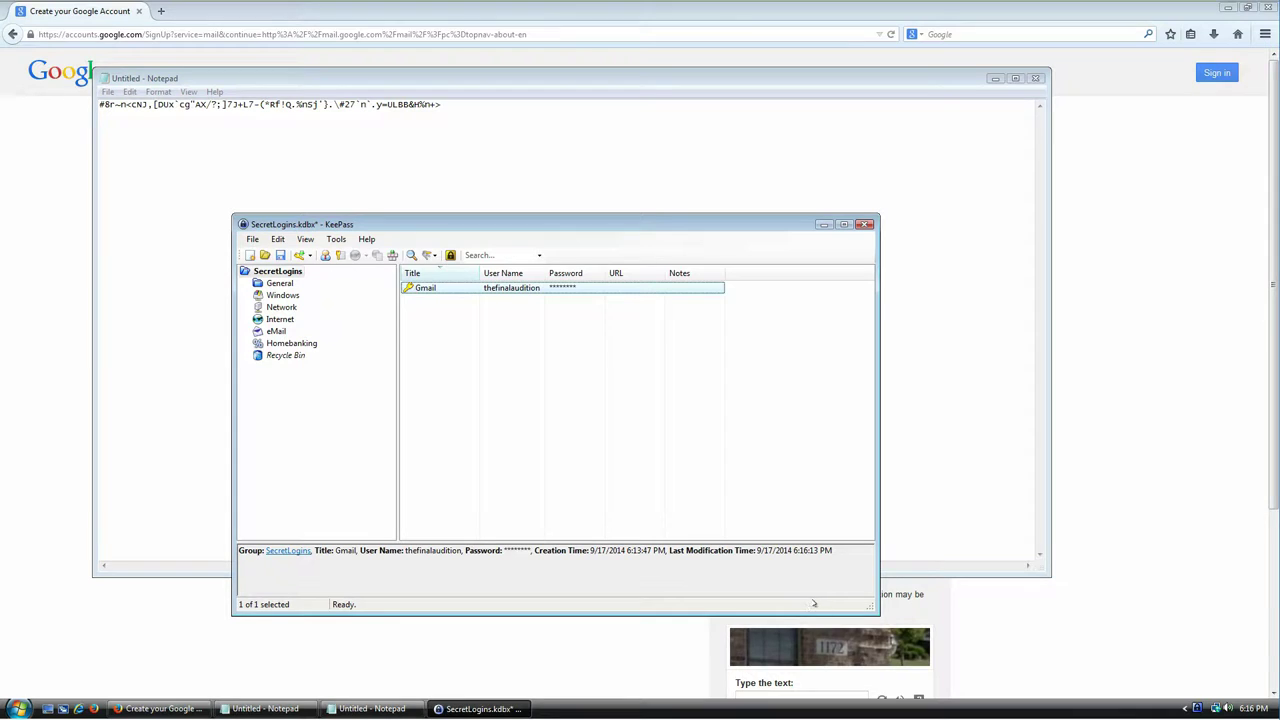
pyautogui.click(544, 143)
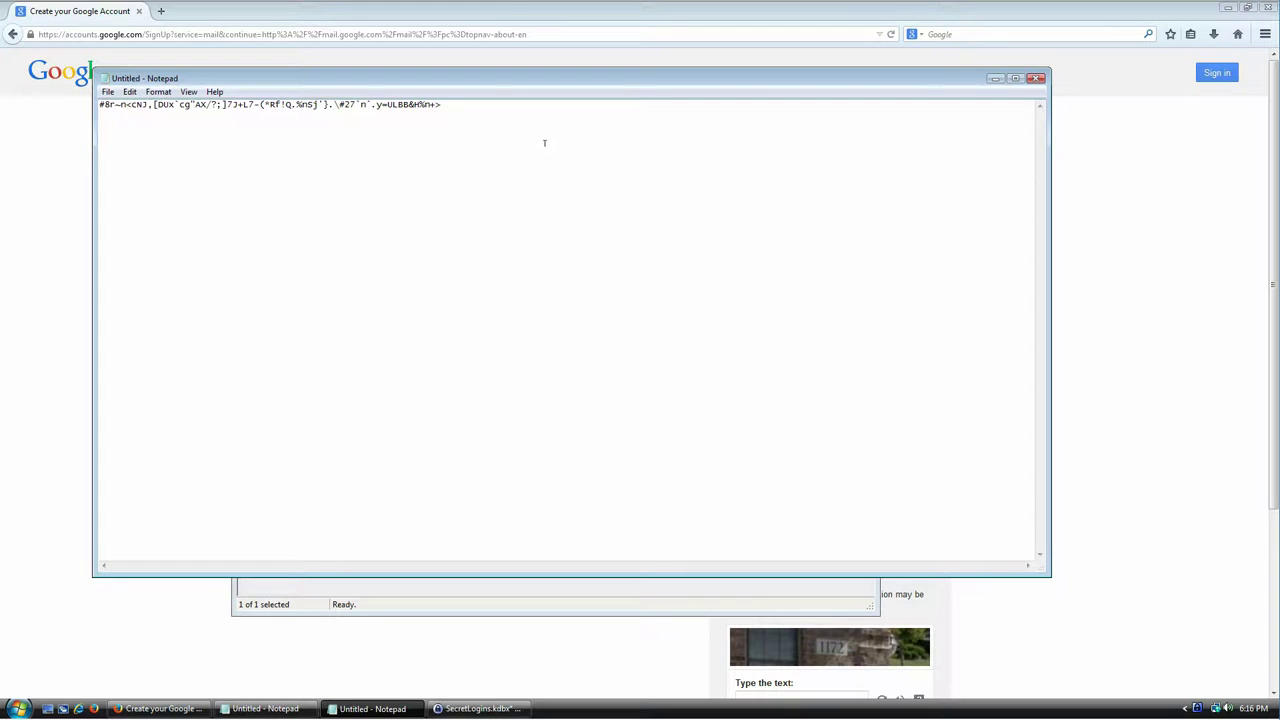
pyautogui.click(1036, 78)
pyautogui.click(655, 357)
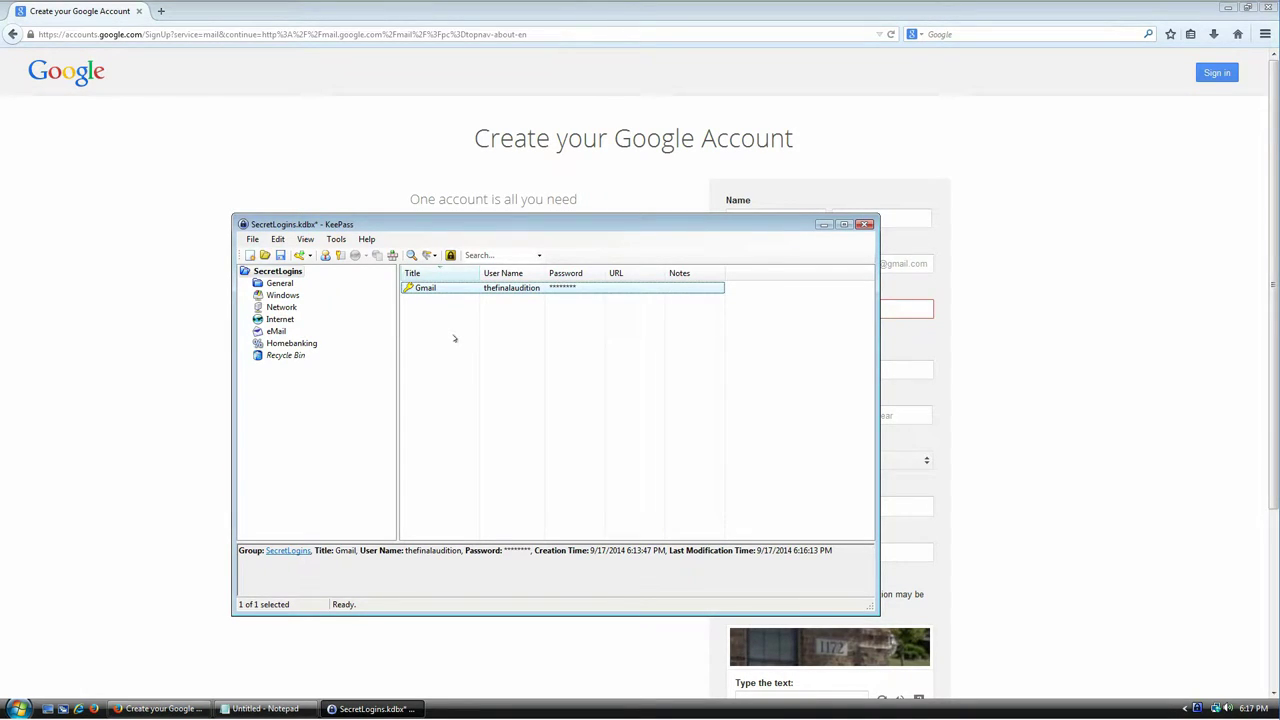
# In the Gmail entry's Password Generator, include spaces and start additional entropy collection
pyautogui.doubleClick(424, 291)
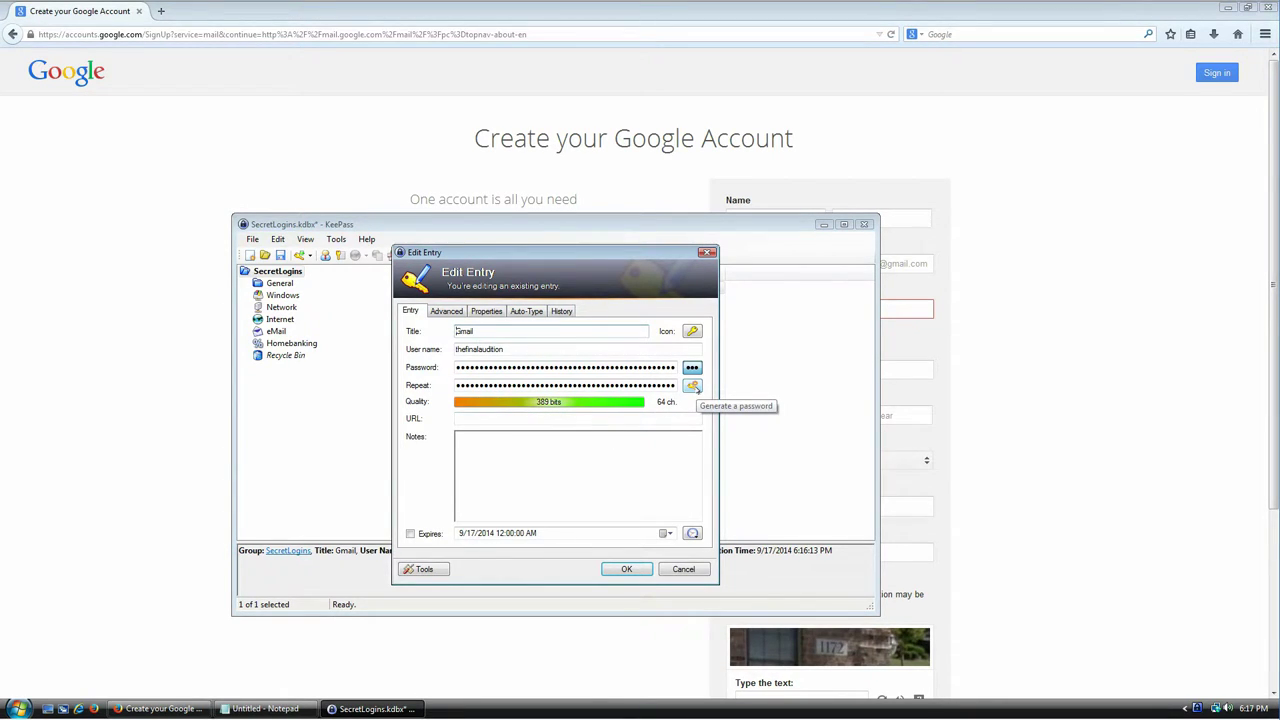
pyautogui.click(692, 386)
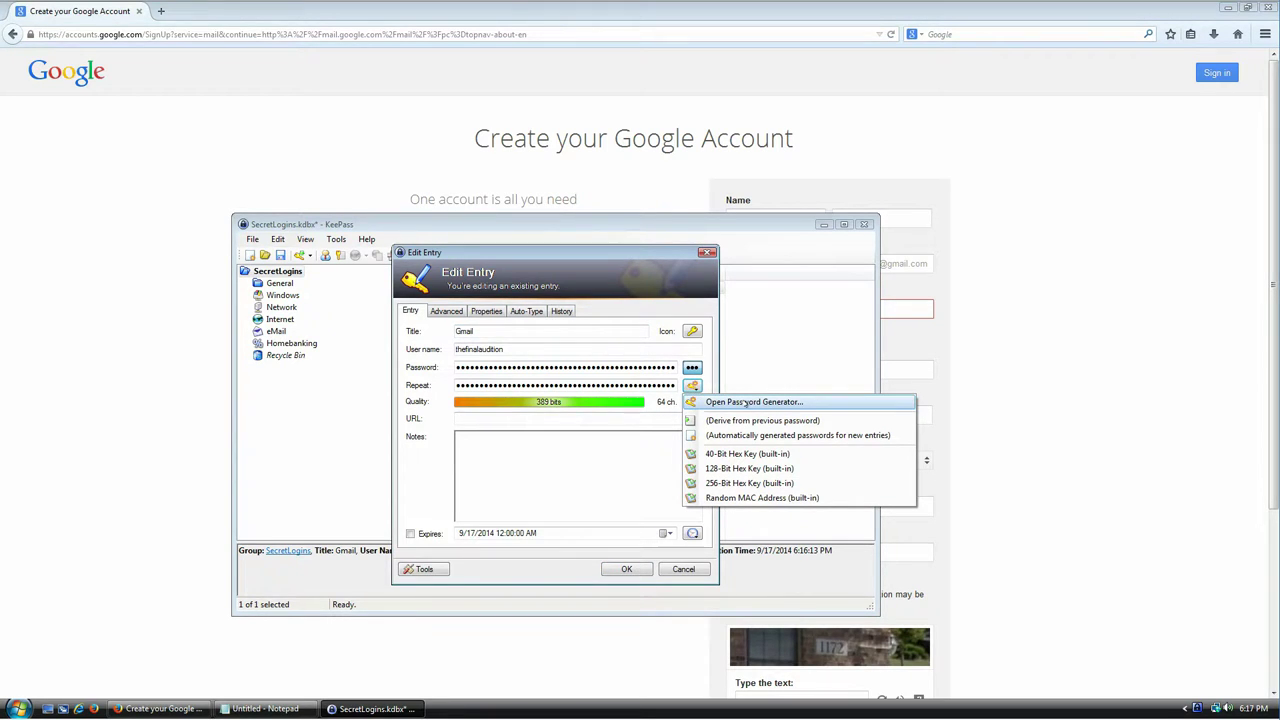
pyautogui.click(744, 402)
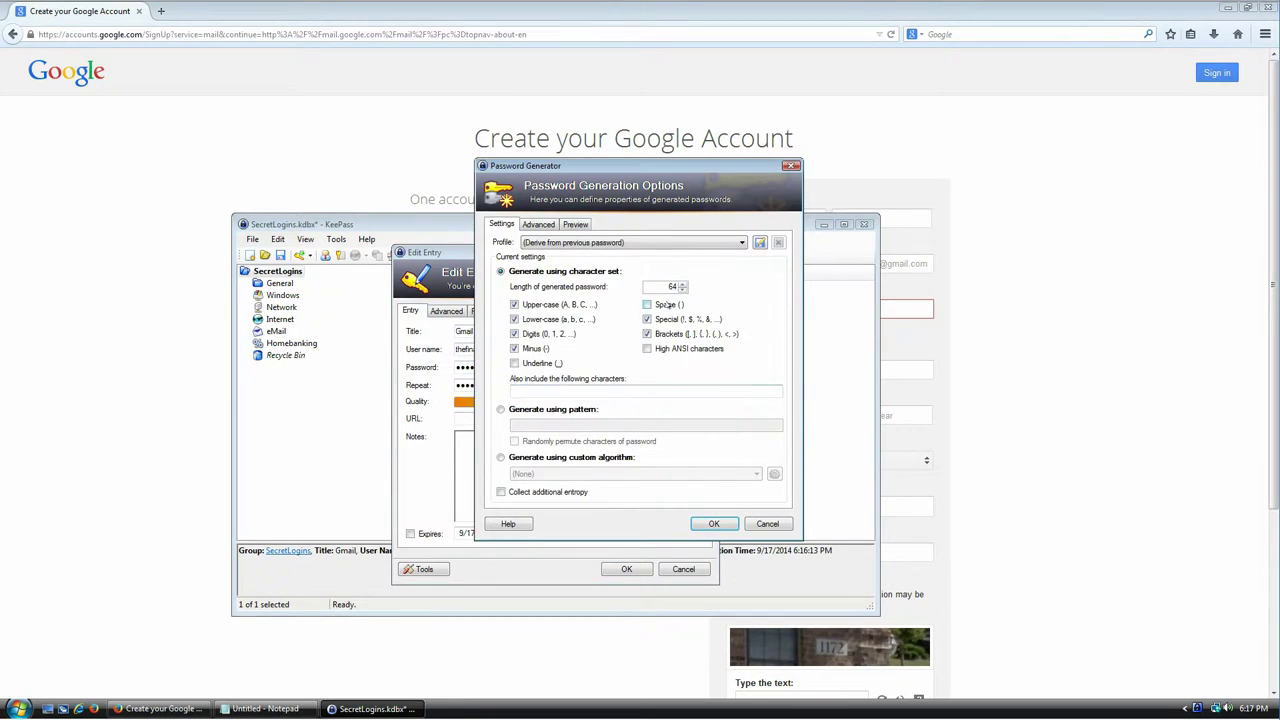
pyautogui.click(647, 304)
pyautogui.click(716, 525)
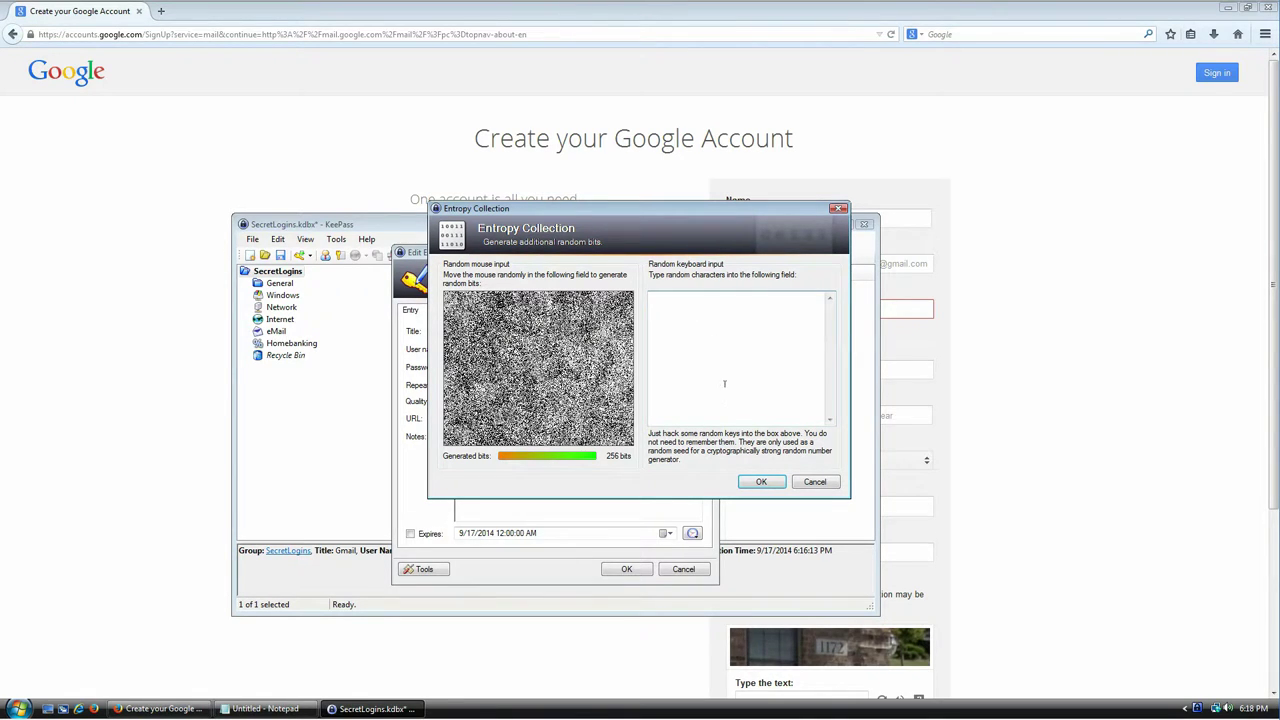
# Switch to Firefox in a new tab while entropy collection waits
pyautogui.click(163, 11)
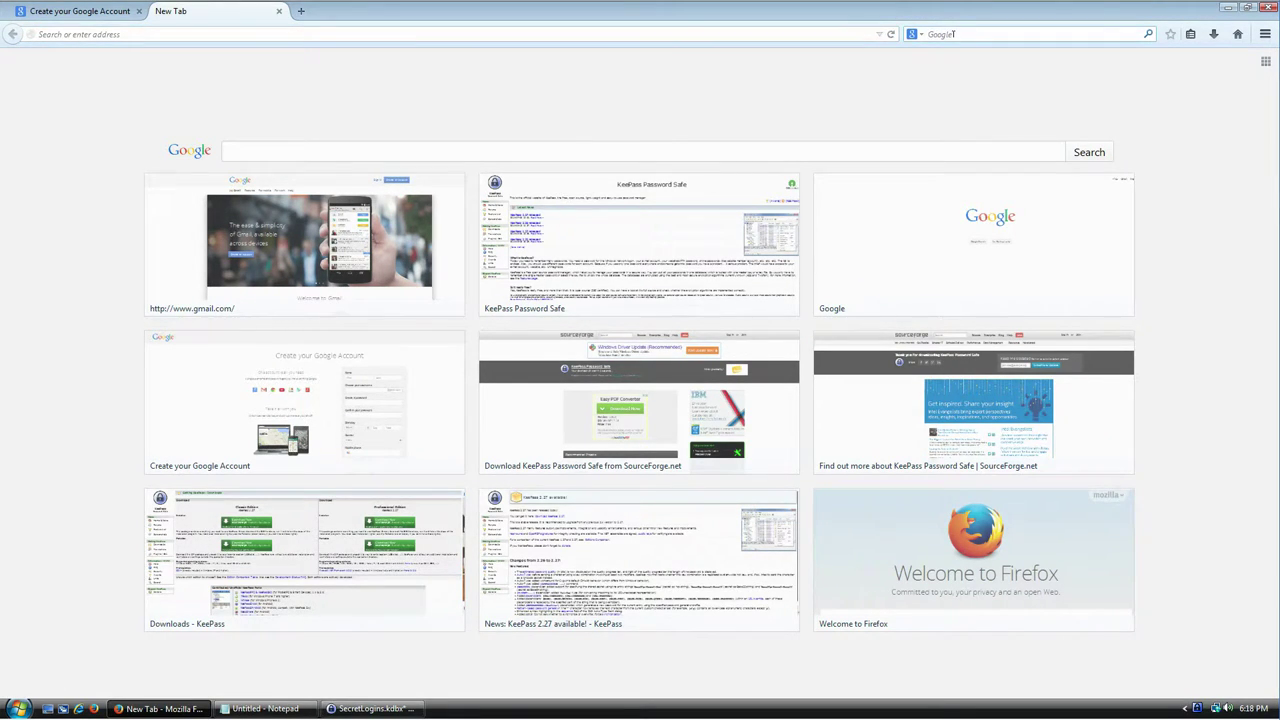
# Search the web for 'whatever dude' and highlight text from the Urban Dictionary result
pyautogui.write('whatever dude')
pyautogui.press('Return')
pyautogui.moveTo(402, 223); pyautogui.dragTo(124, 160)
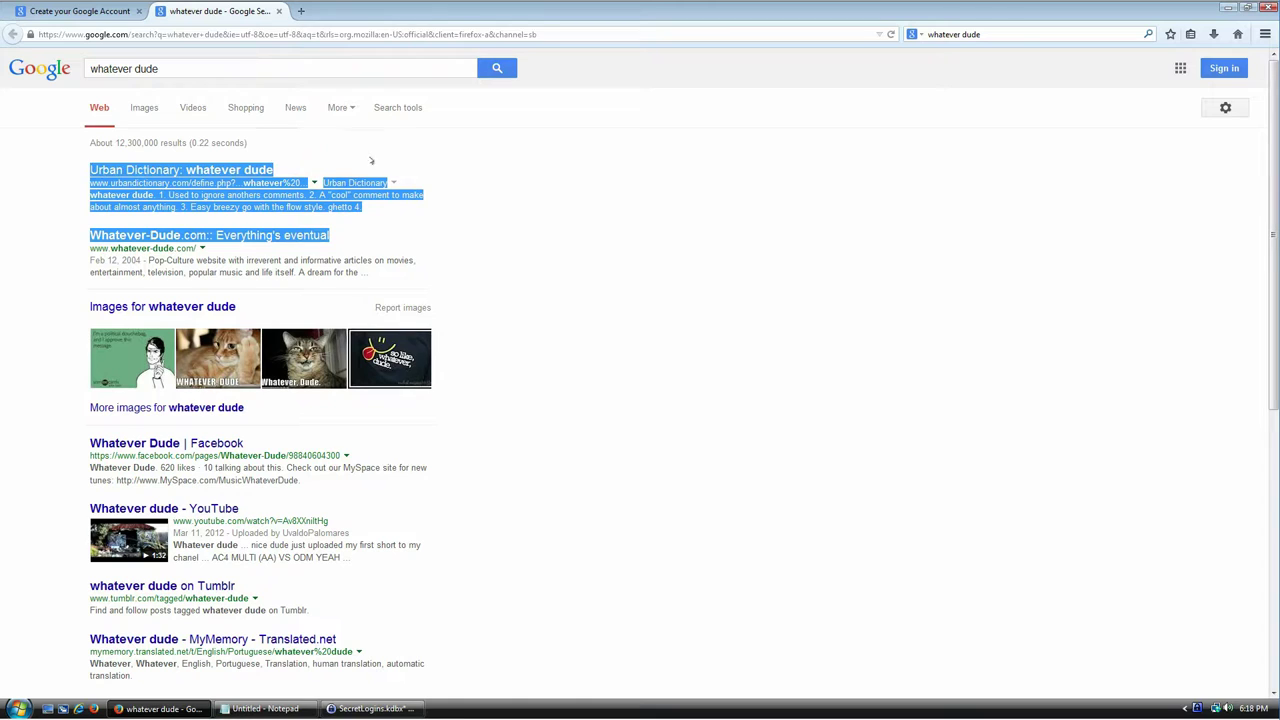
# Use the copied text plus random keystrokes as entropy to generate the 64-character password
pyautogui.click(370, 708)
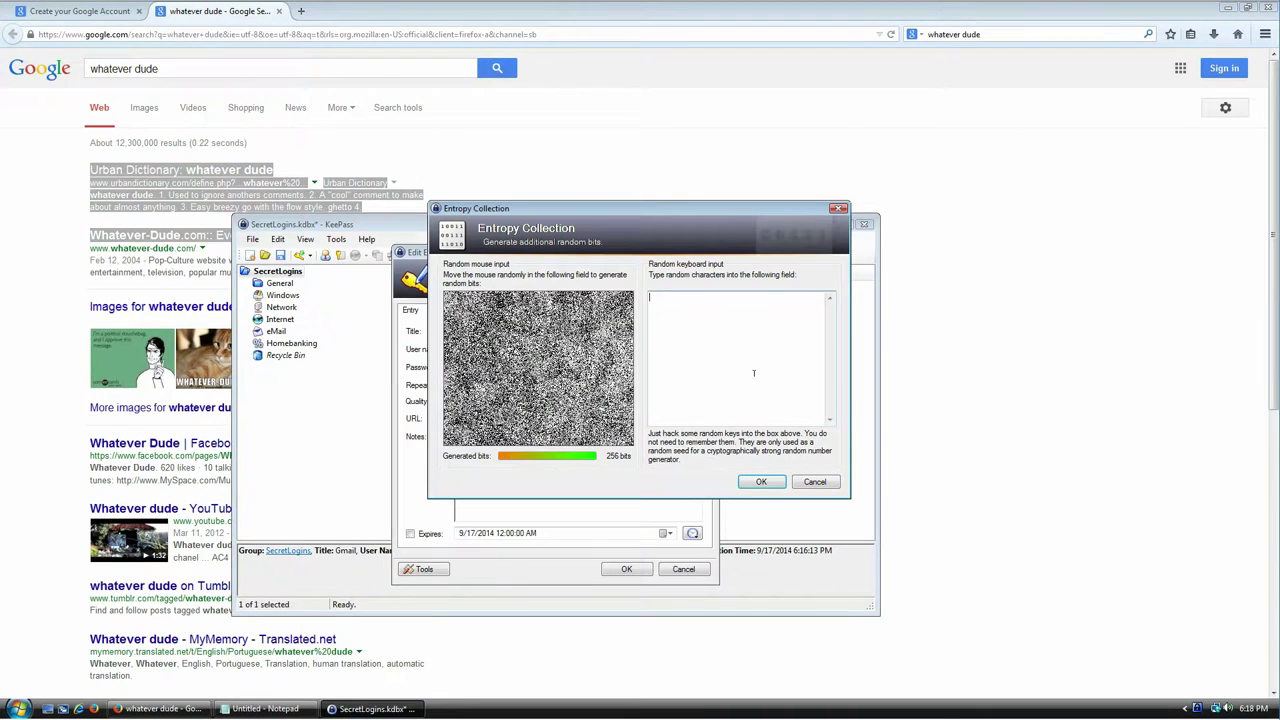
pyautogui.hotkey('ctrl', 'v')
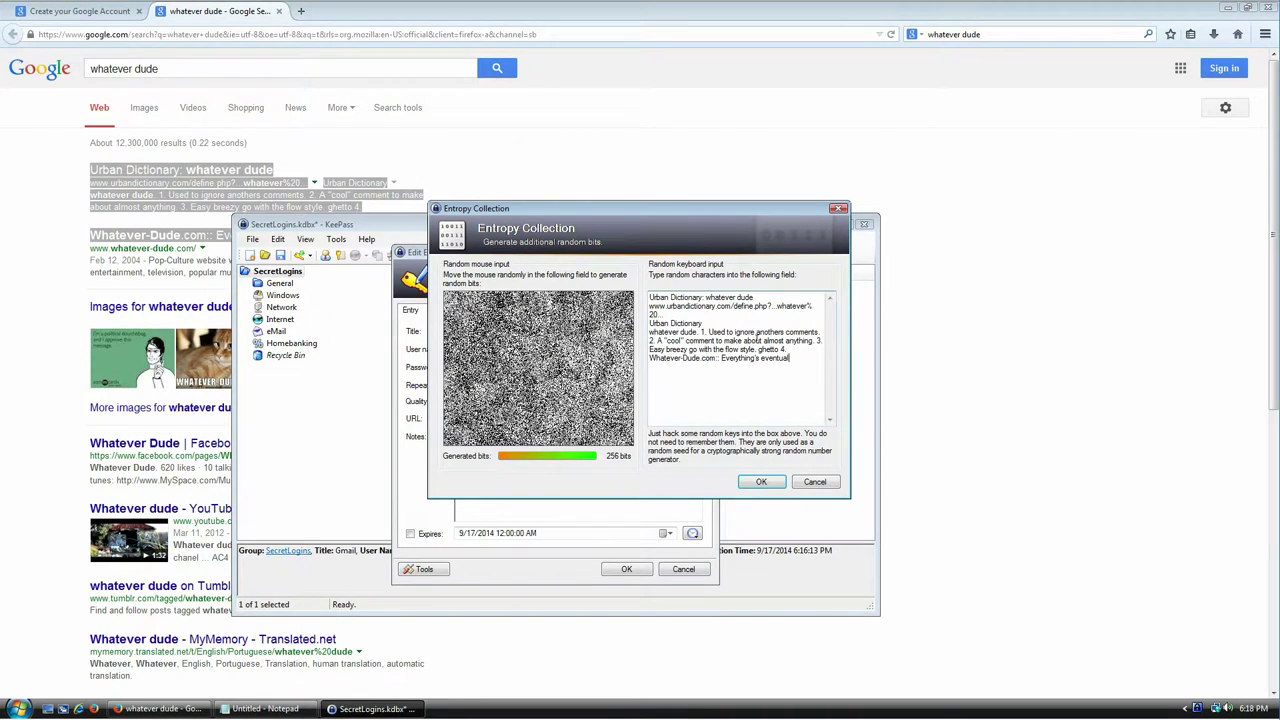
pyautogui.write('df sdfsdf siuh ieuho9875y oiuh ijhrtkjdrtdrt')
pyautogui.press('Return')
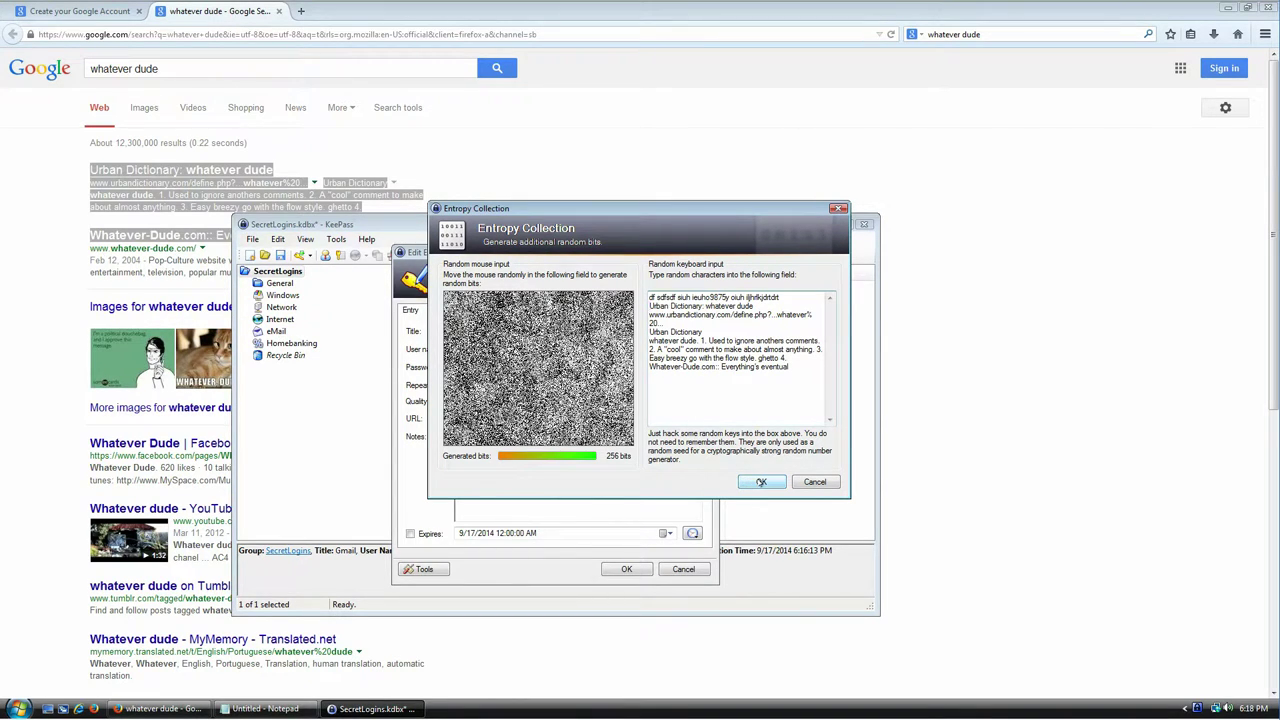
pyautogui.click(761, 482)
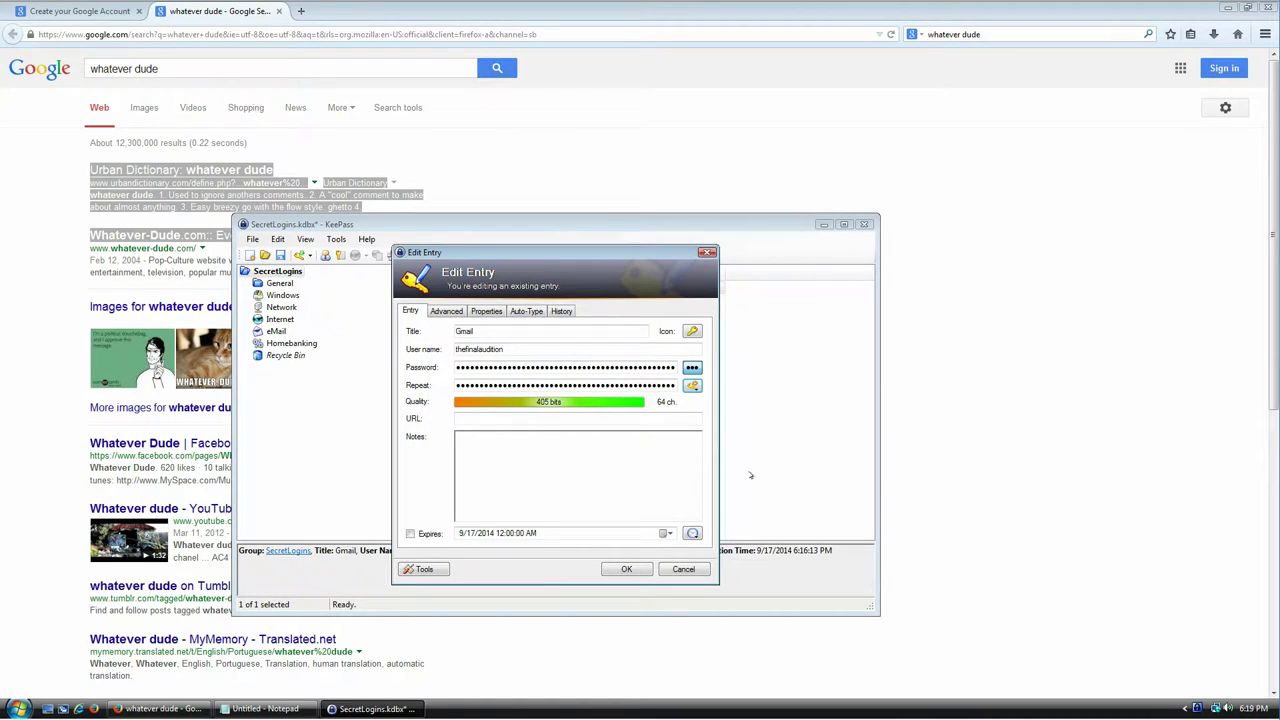
# Save the Gmail entry's new password, copy it, and close the 'whatever dude' search tab
pyautogui.moveTo(466, 365); pyautogui.dragTo(676, 367)
pyautogui.click(638, 367)
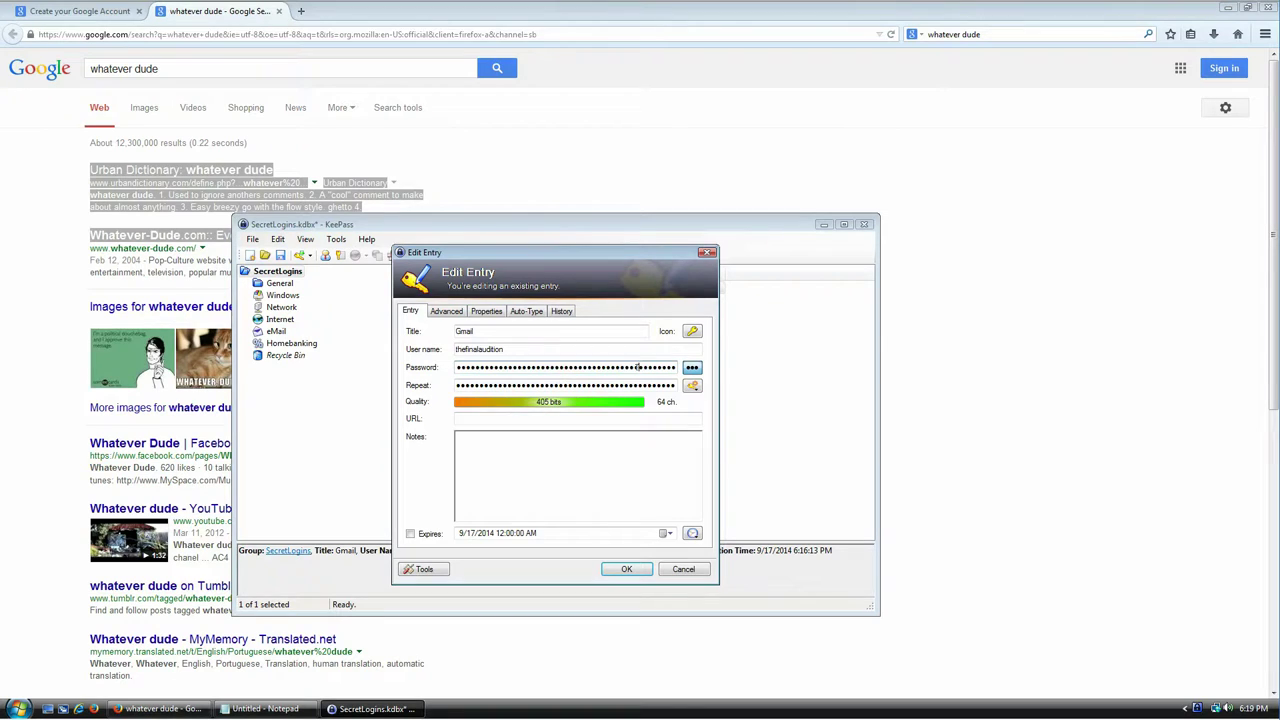
pyautogui.click(626, 570)
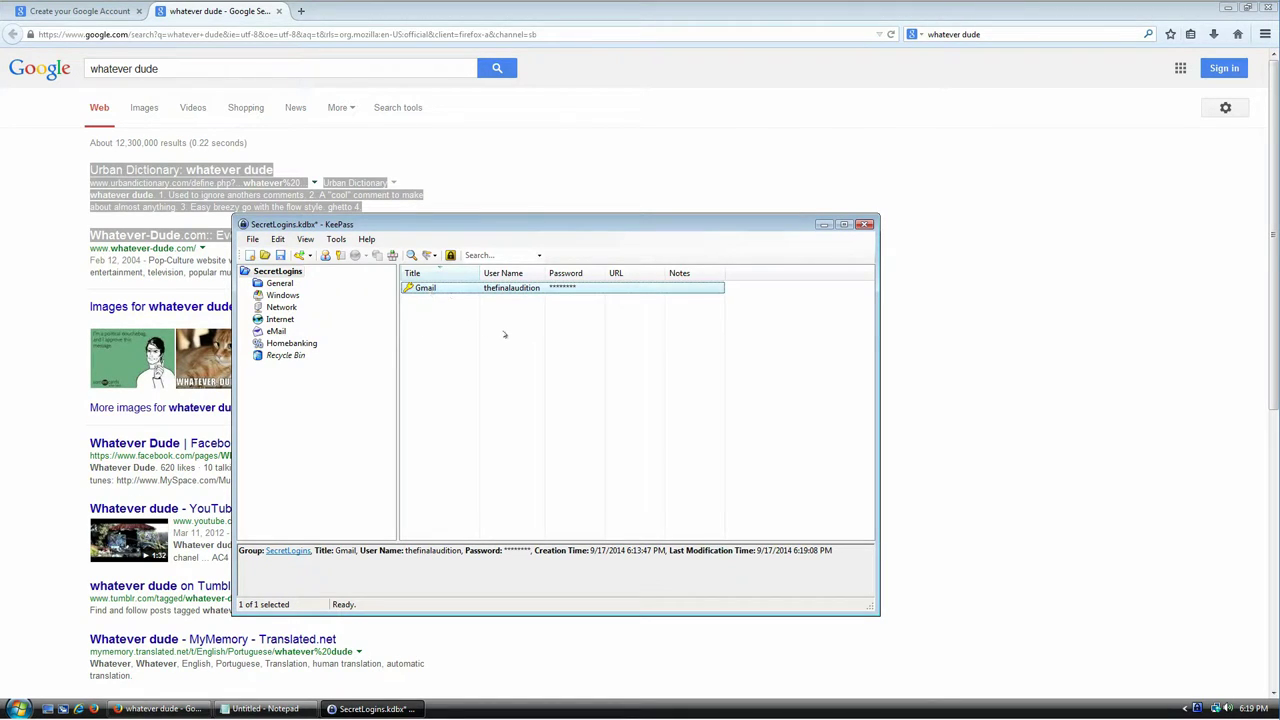
pyautogui.hotkey('ctrl', 'c')
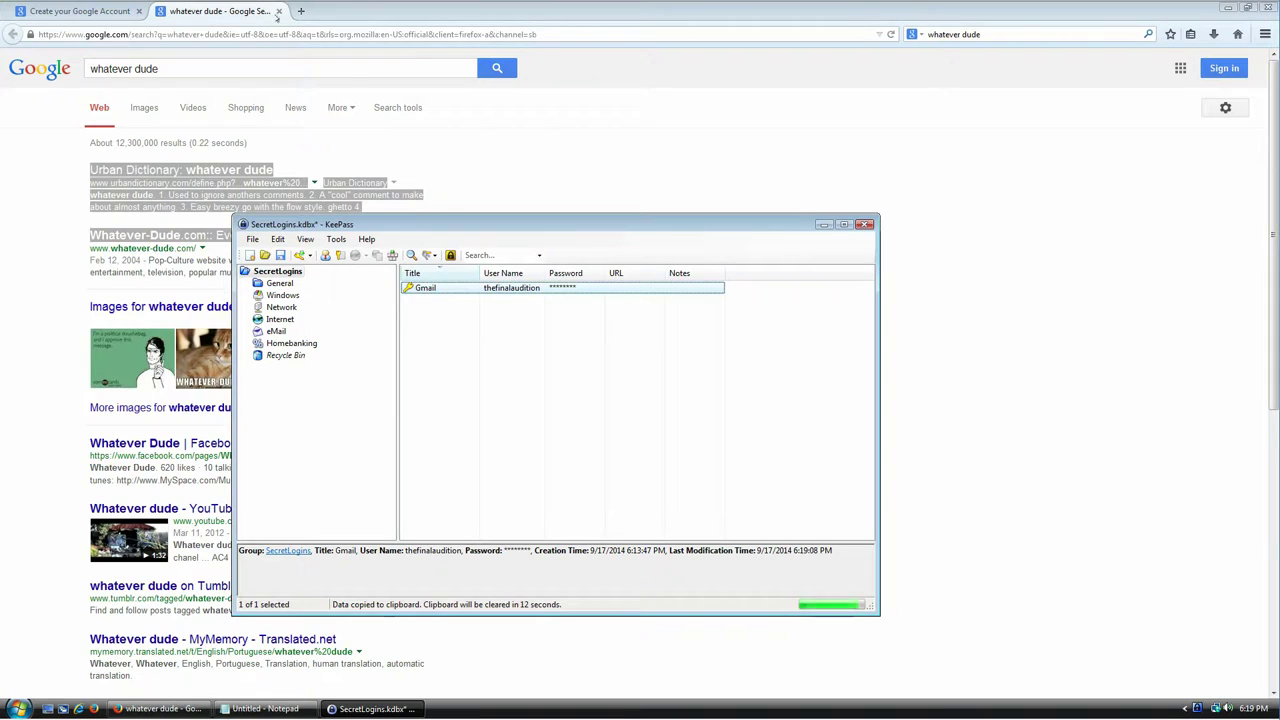
pyautogui.click(279, 11)
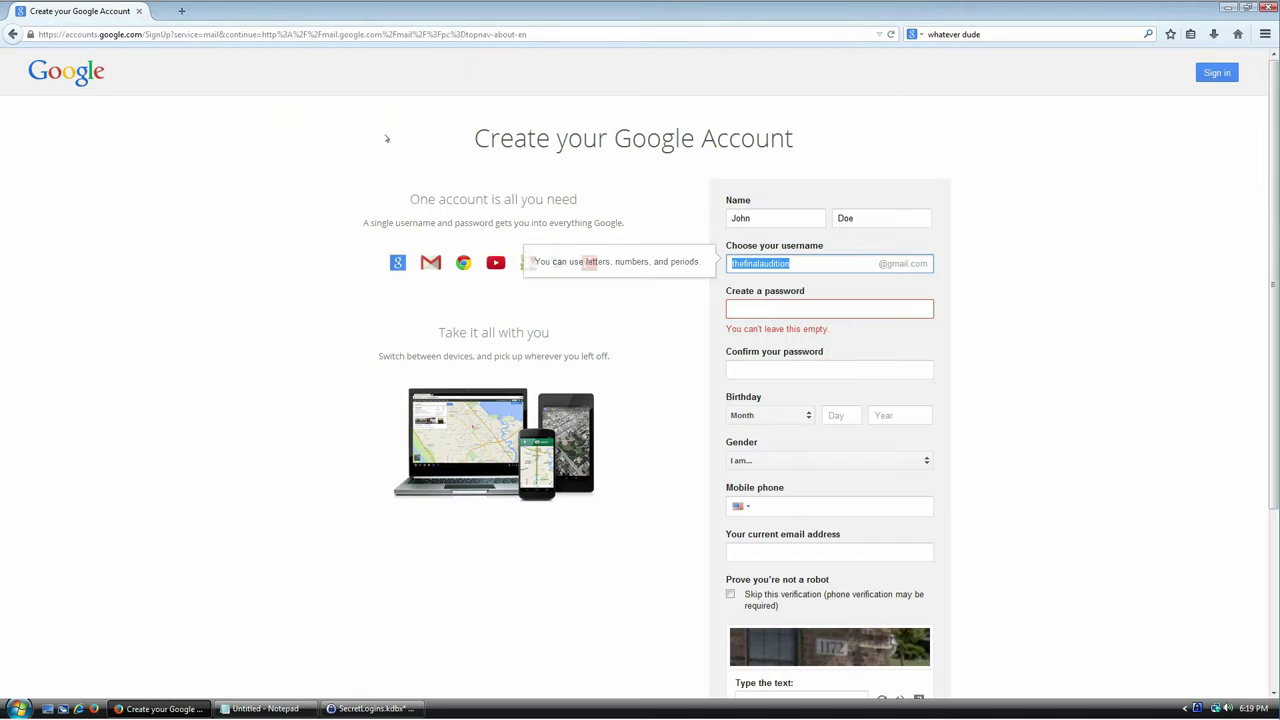
# Paste the stored KeePass password into both the create and confirm password fields
pyautogui.click(753, 312)
pyautogui.hotkey('ctrl', 'v')
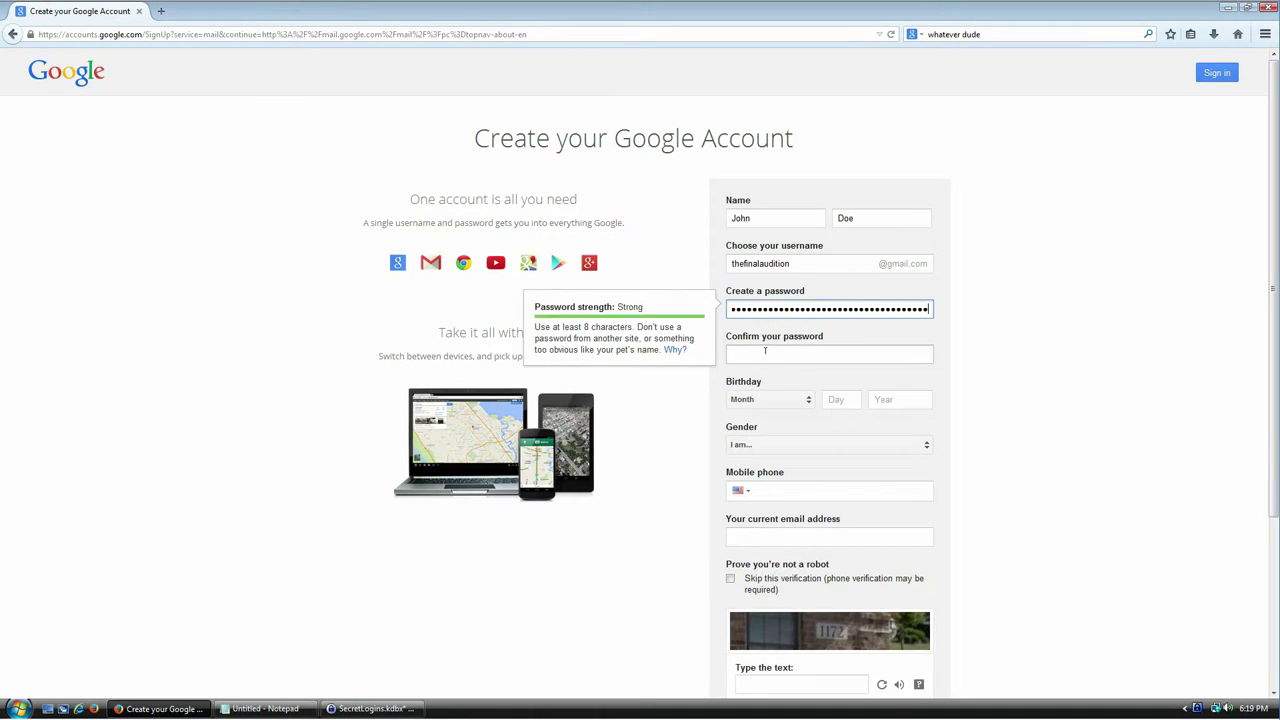
pyautogui.press('Tab')
pyautogui.hotkey('ctrl', 'v')
pyautogui.click(794, 491)
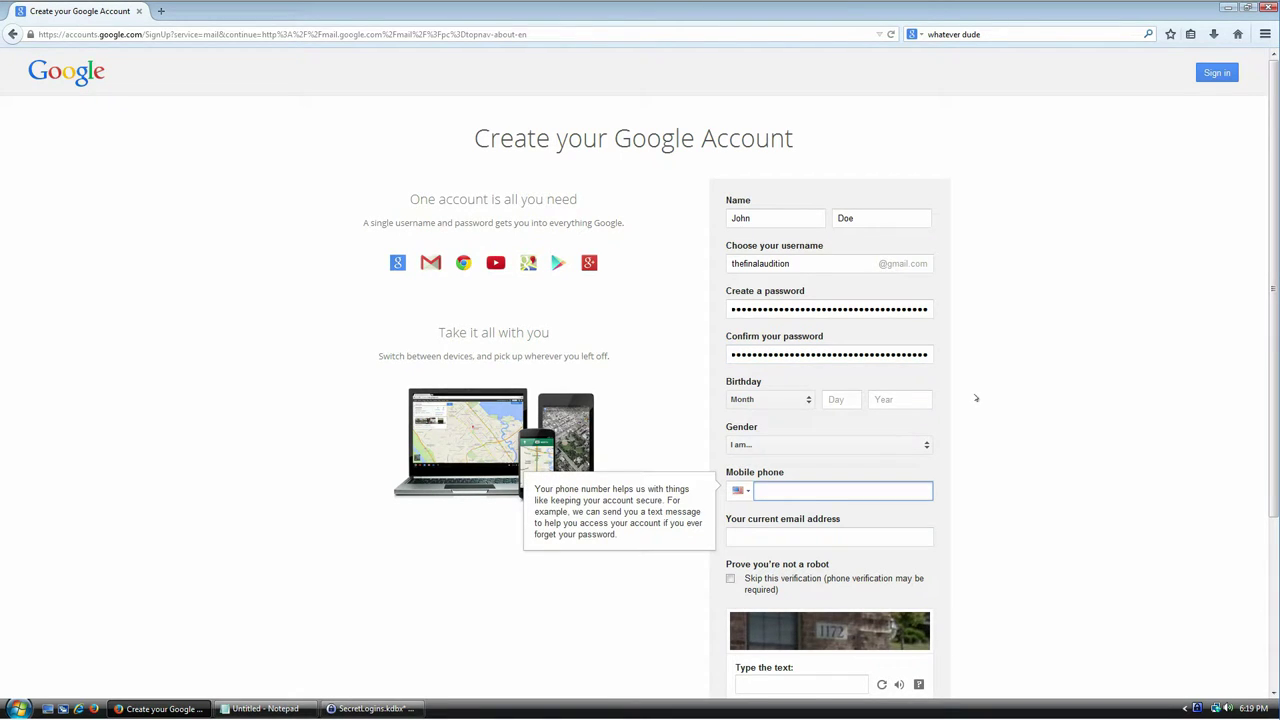
# Answer the captcha with 1172, accept the Google Terms of Service and submit the form
pyautogui.scroll(-3, 977, 398)
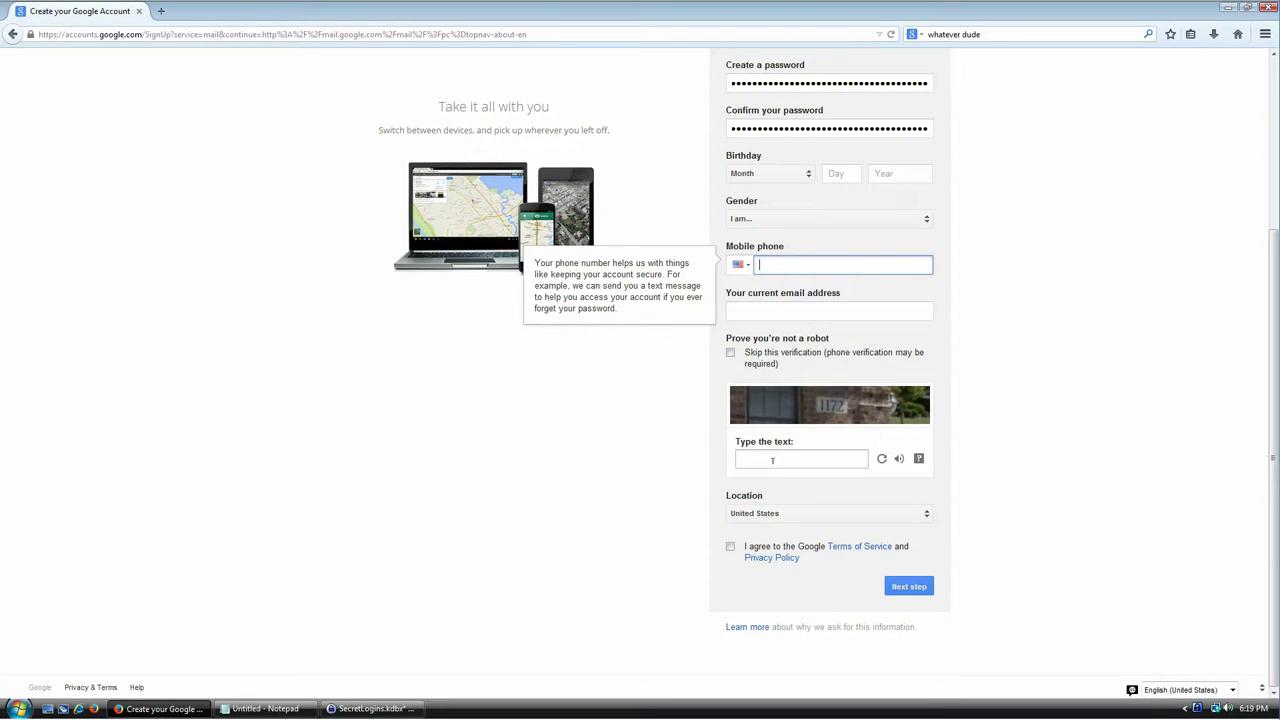
pyautogui.click(772, 460)
pyautogui.write('1172')
pyautogui.click(803, 548)
pyautogui.click(908, 588)
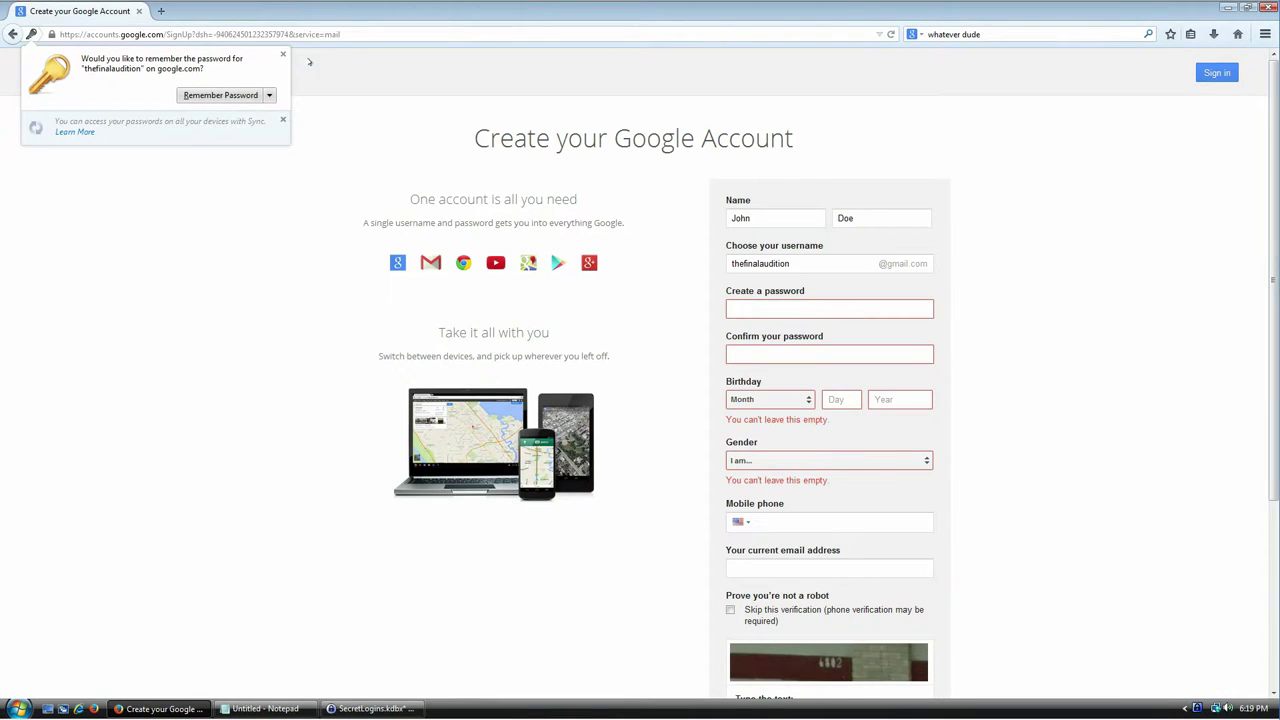
pyautogui.click(270, 96)
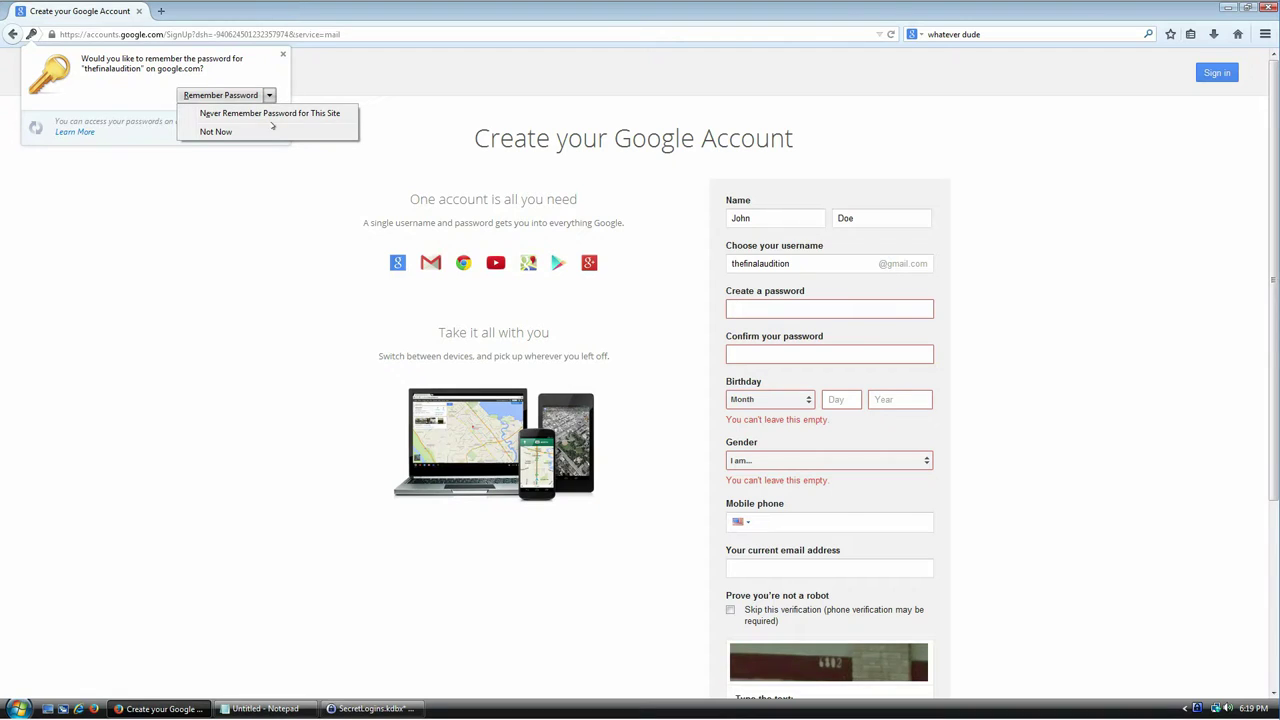
# Decline saving the password in the browser and pick January as the birth month
pyautogui.click(277, 114)
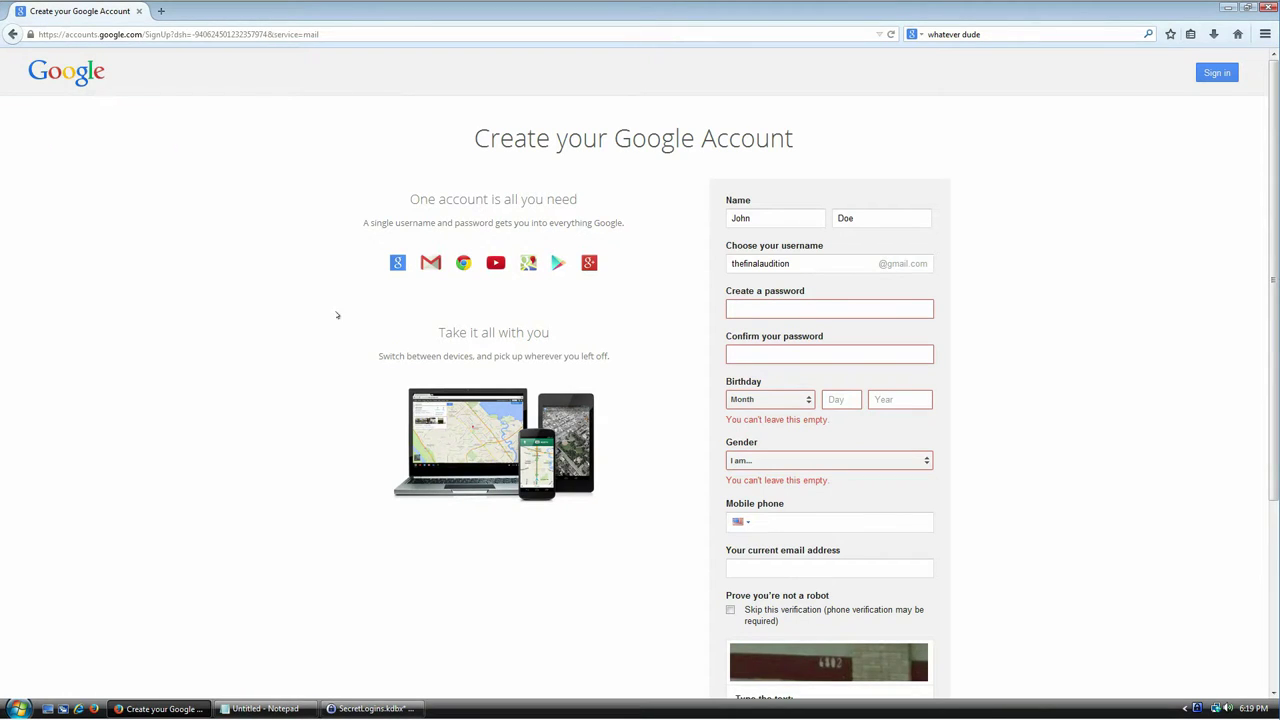
pyautogui.click(809, 308)
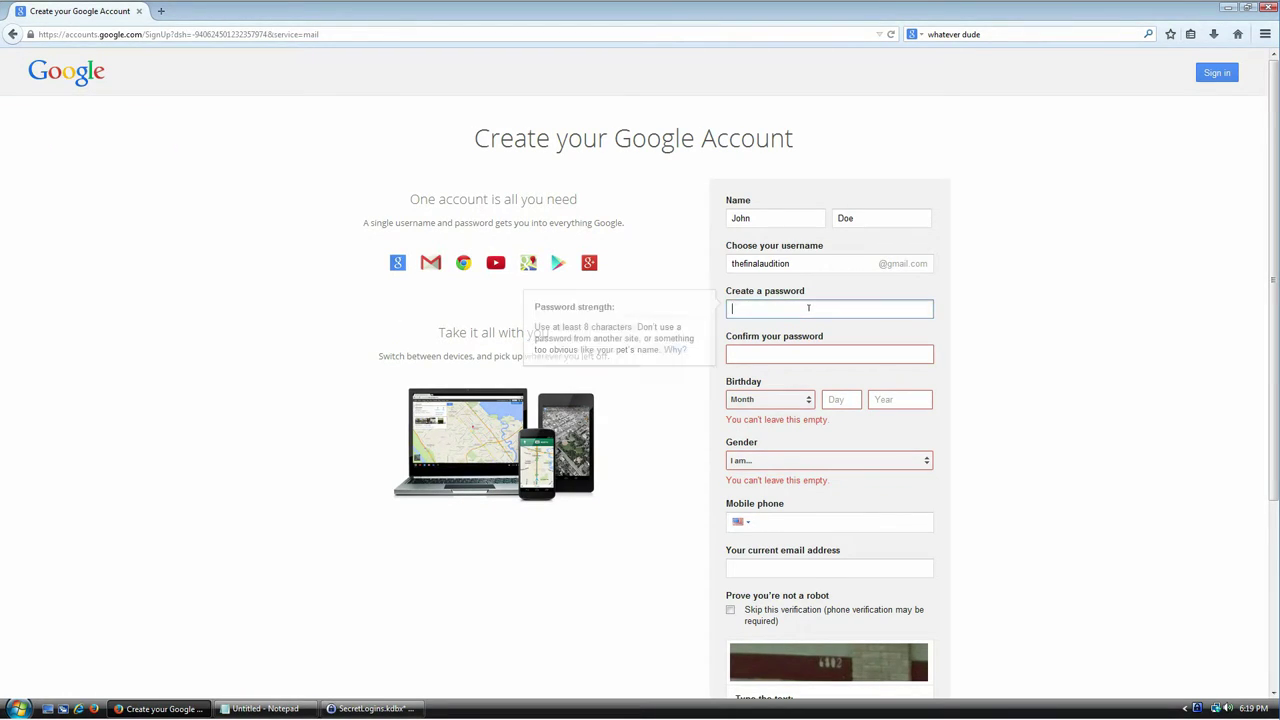
pyautogui.click(793, 399)
pyautogui.click(788, 415)
# Enter birth day 07 and year 1980, and set the gender to Other
pyautogui.doubleClick(838, 417)
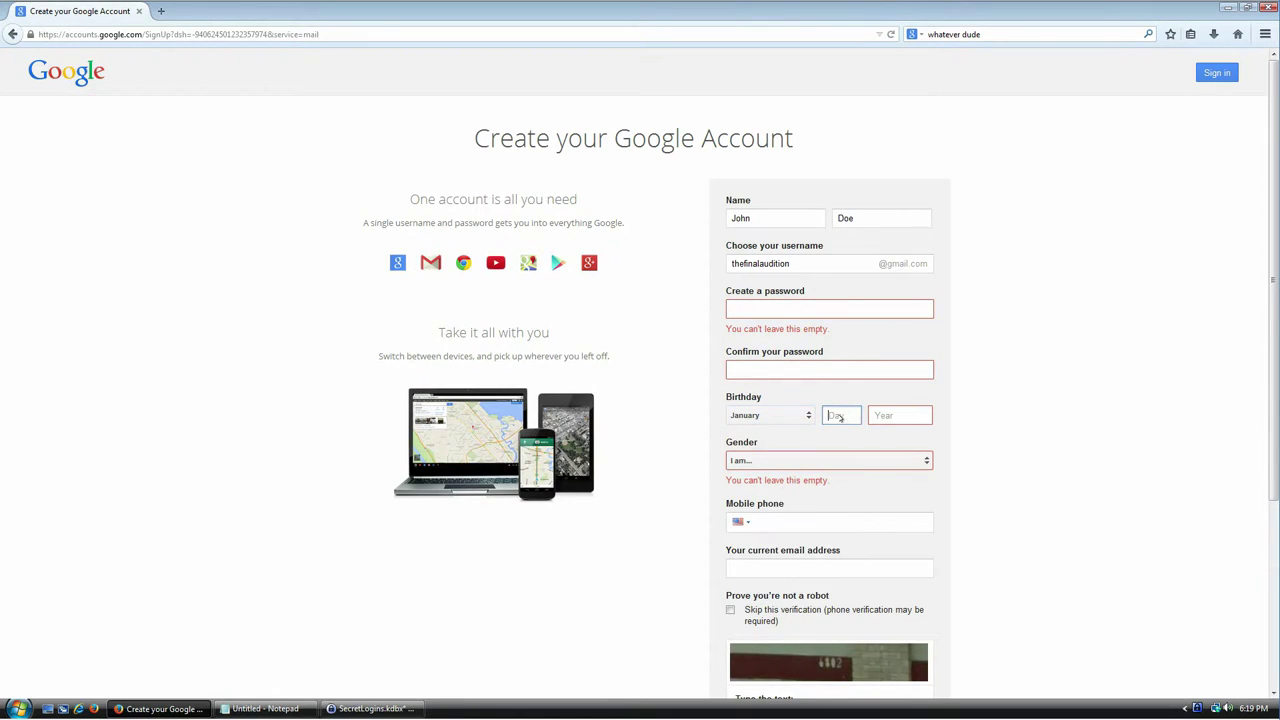
pyautogui.click(850, 410)
pyautogui.write('07')
pyautogui.click(886, 419)
pyautogui.write('1980')
pyautogui.click(858, 462)
pyautogui.click(773, 495)
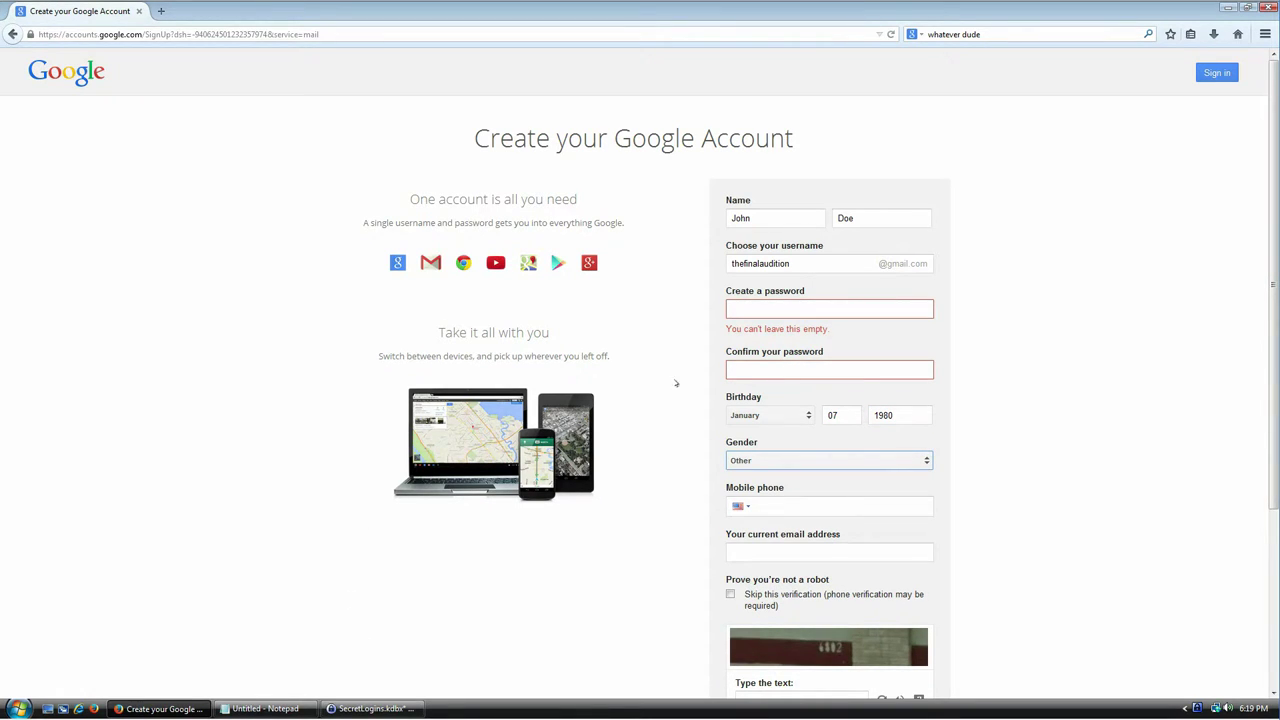
pyautogui.click(809, 304)
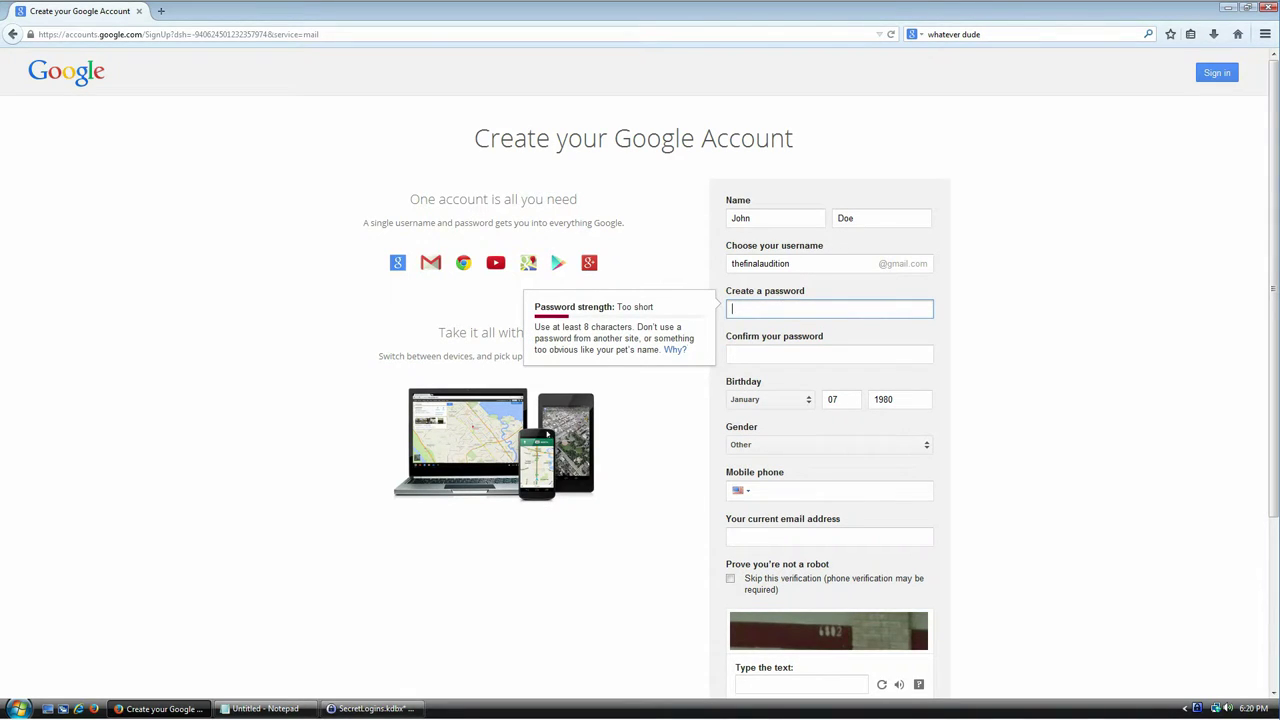
# Copy the Gmail entry's password from KeePass and paste it into both password fields
pyautogui.click(370, 708)
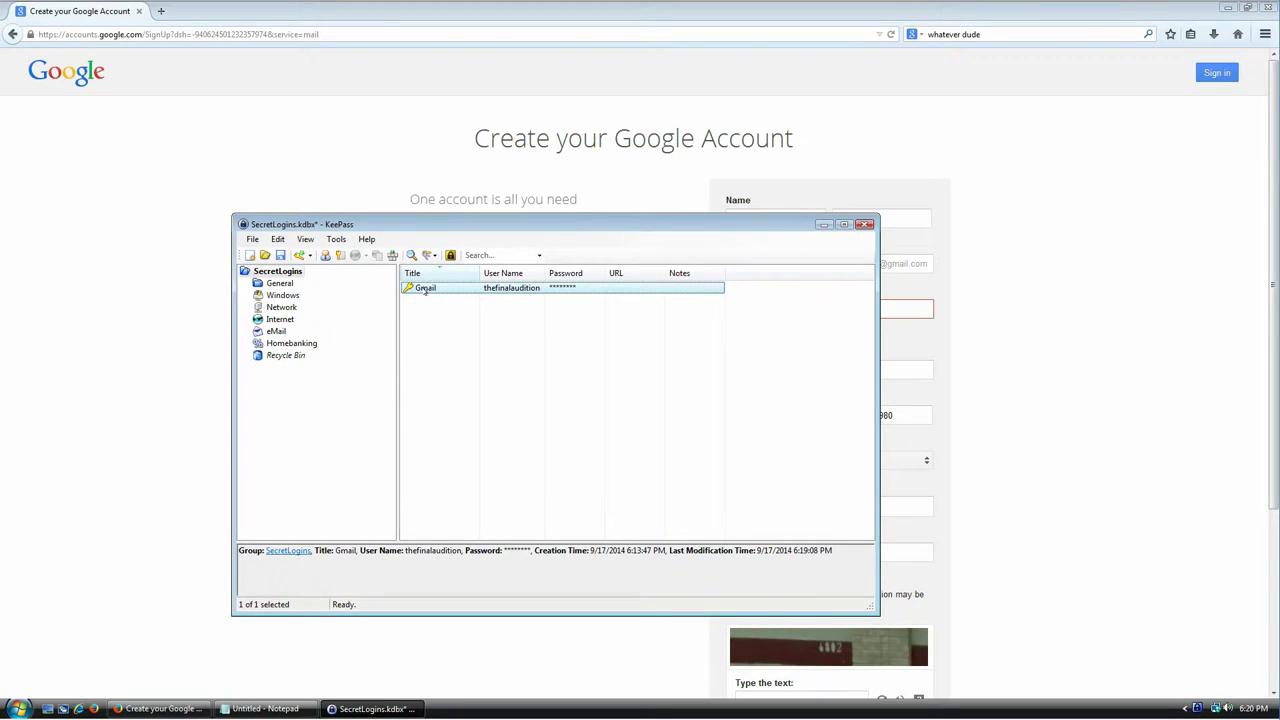
pyautogui.hotkey('ctrl', 'c')
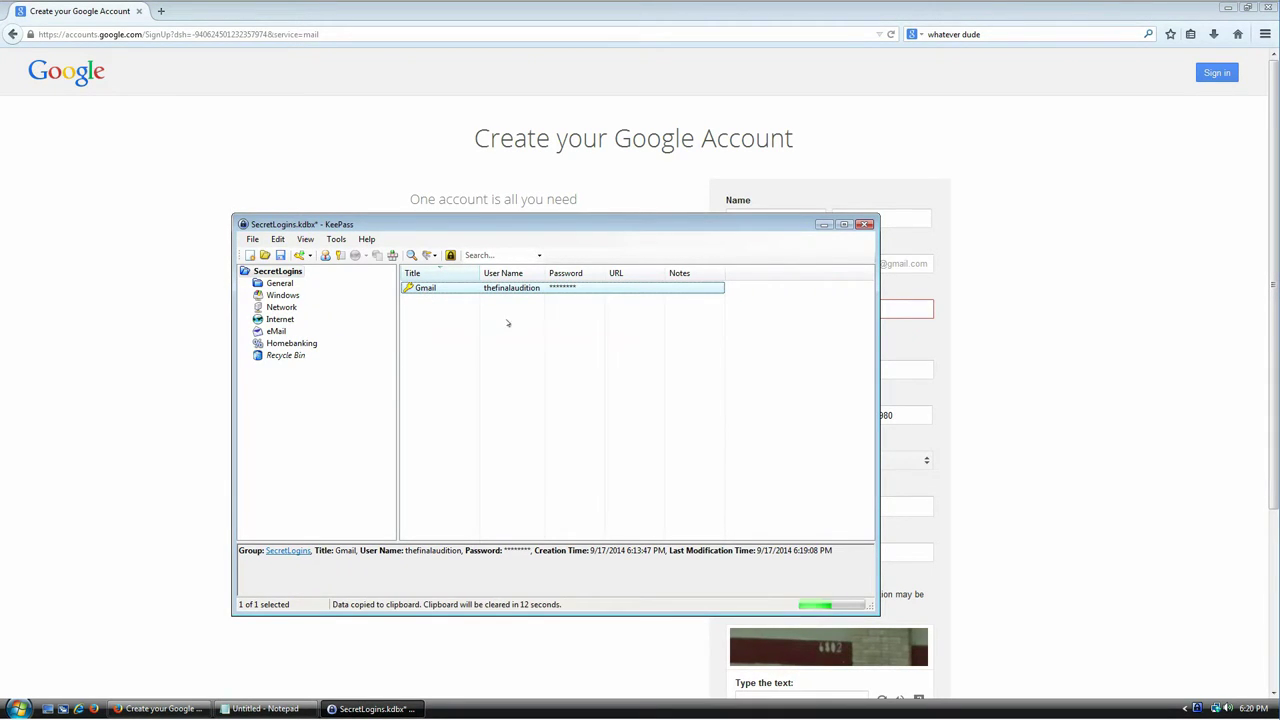
pyautogui.click(1040, 446)
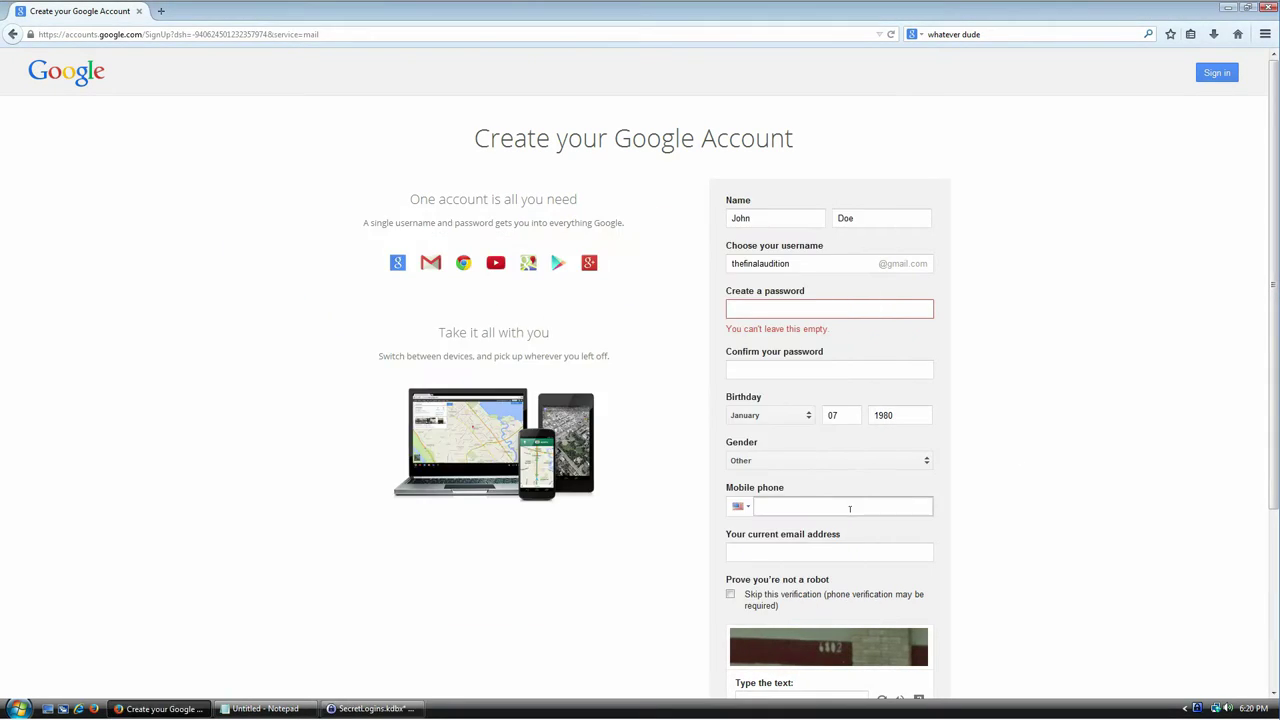
pyautogui.click(843, 308)
pyautogui.hotkey('ctrl', 'v')
pyautogui.click(811, 352)
pyautogui.hotkey('ctrl', 'v')
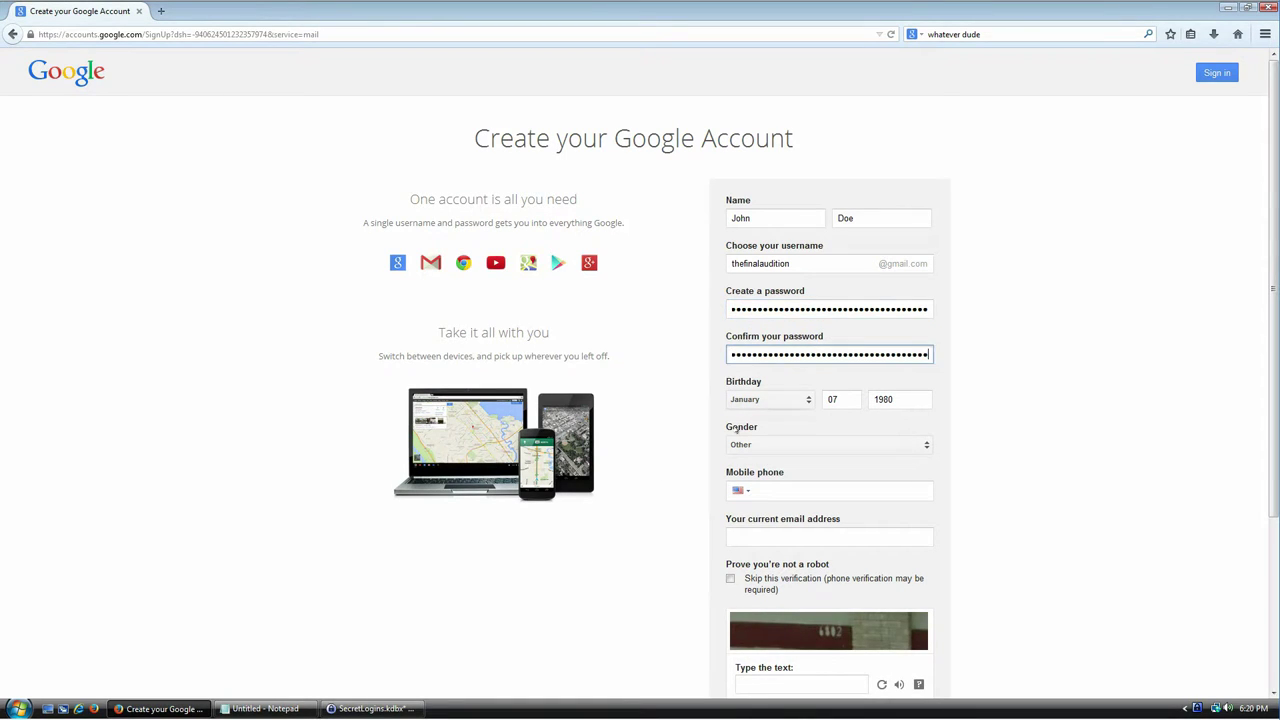
# Answer a fresh captcha with 155 and submit the signup form
pyautogui.scroll(-4, 637, 486)
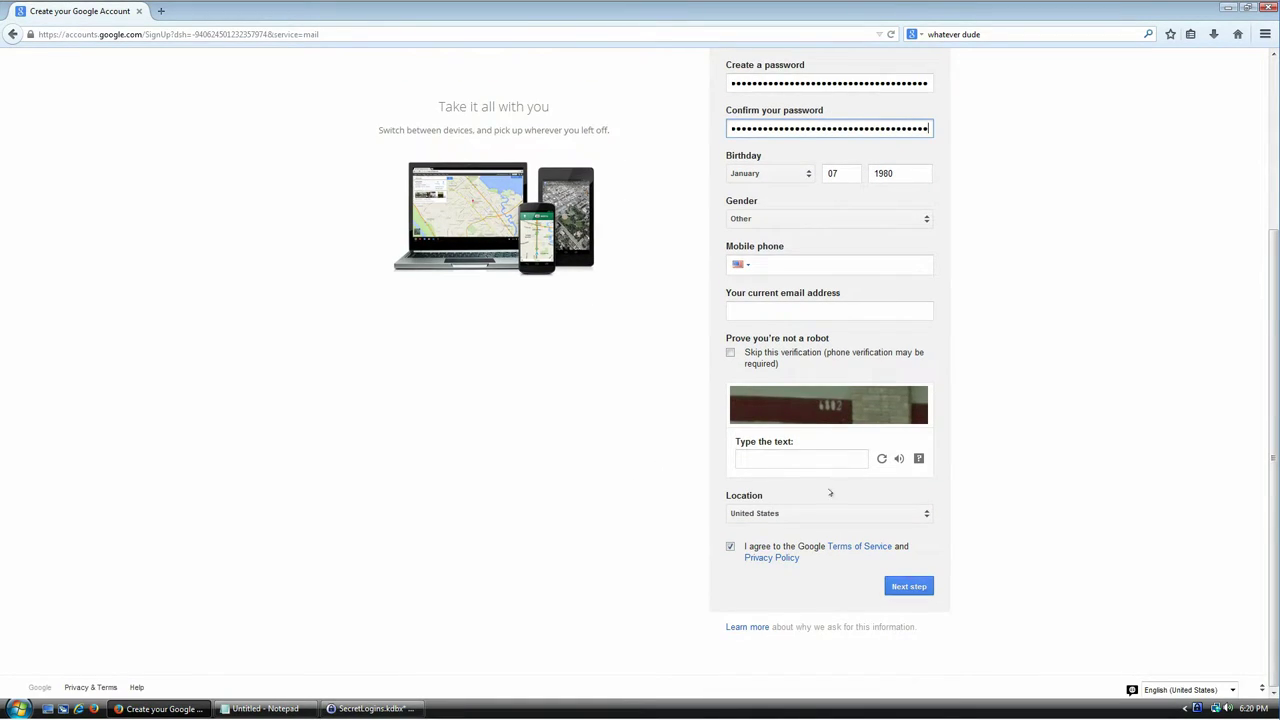
pyautogui.click(800, 458)
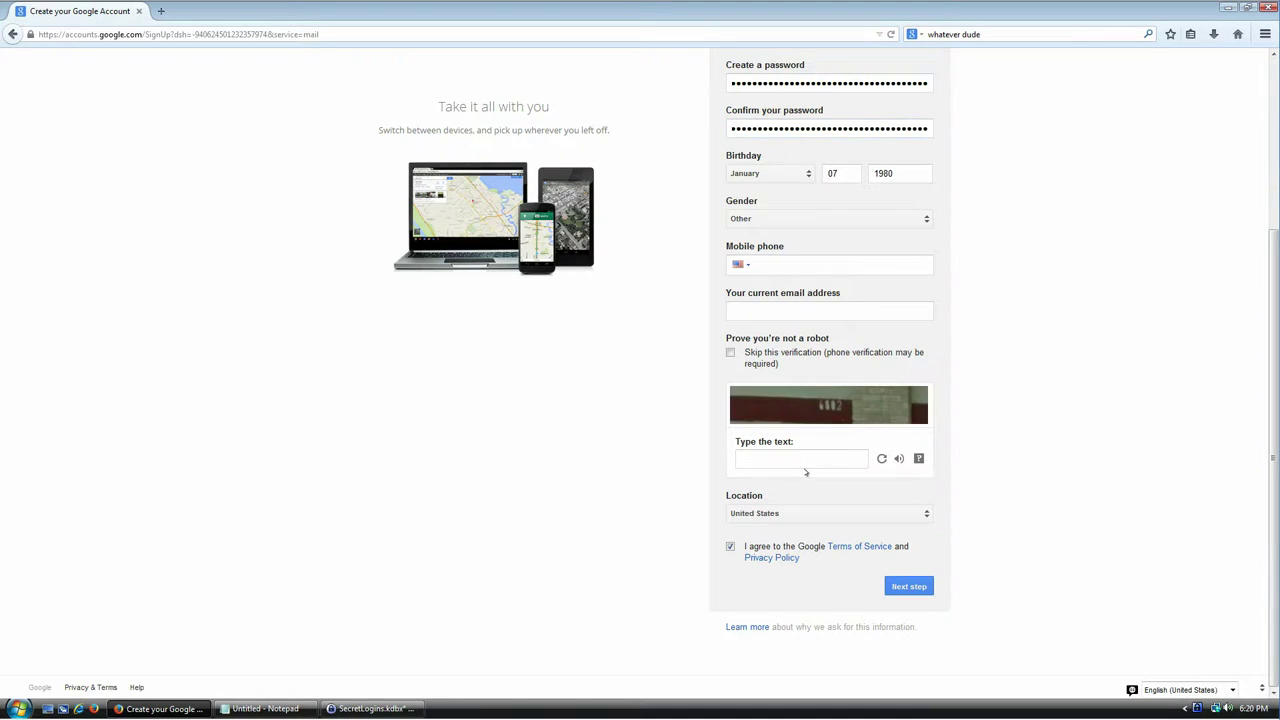
pyautogui.click(881, 458)
pyautogui.click(800, 458)
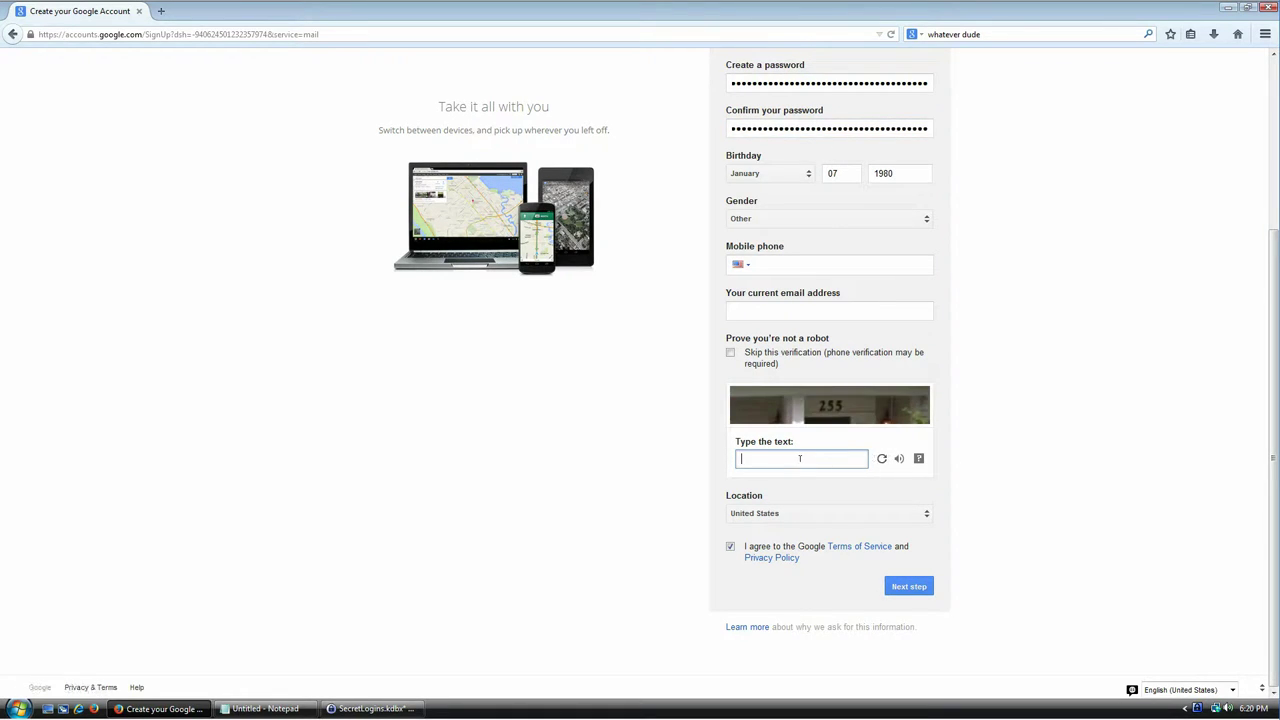
pyautogui.write('155')
pyautogui.press('Right')
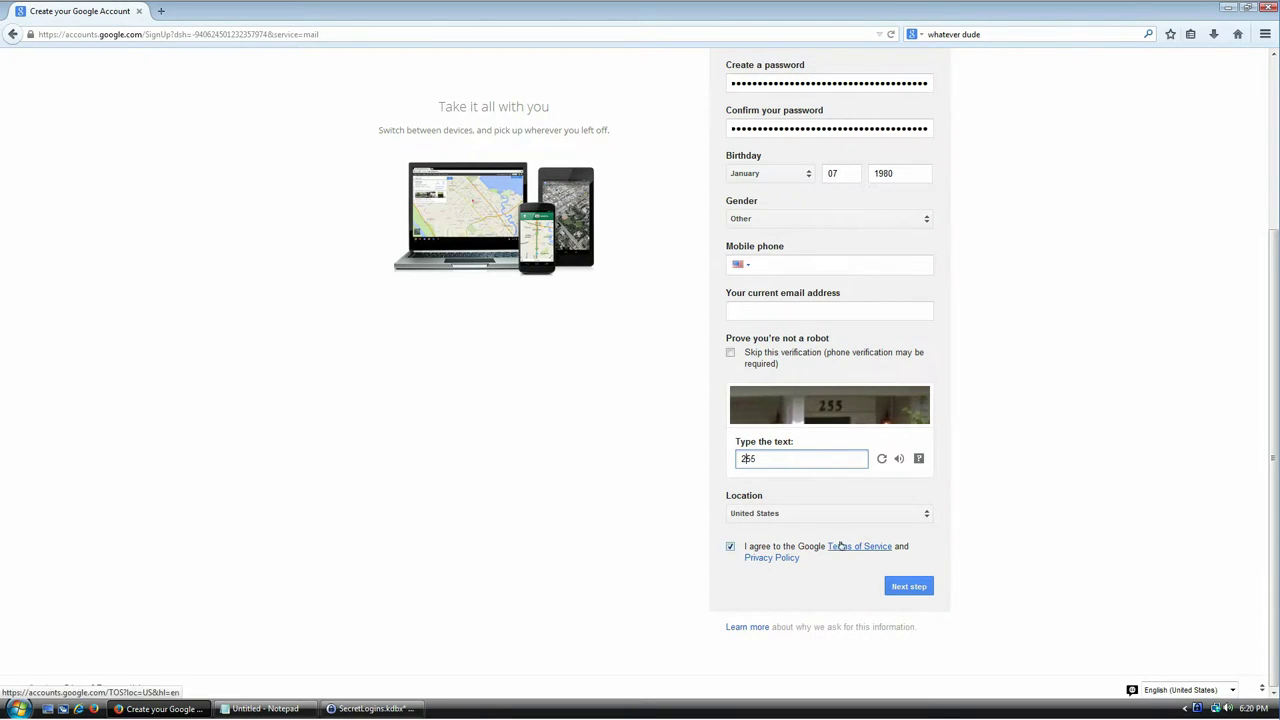
pyautogui.click(907, 586)
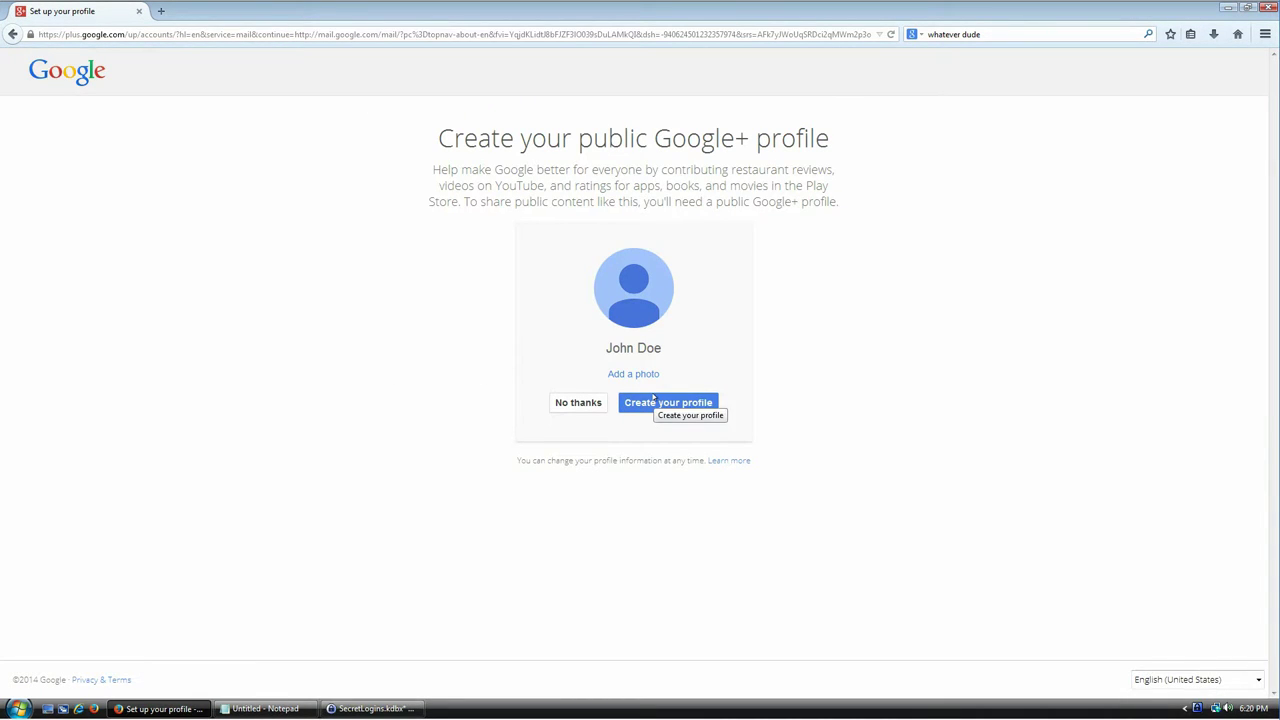
# Skip creating a Google+ profile and navigate to gmail
pyautogui.click(589, 405)
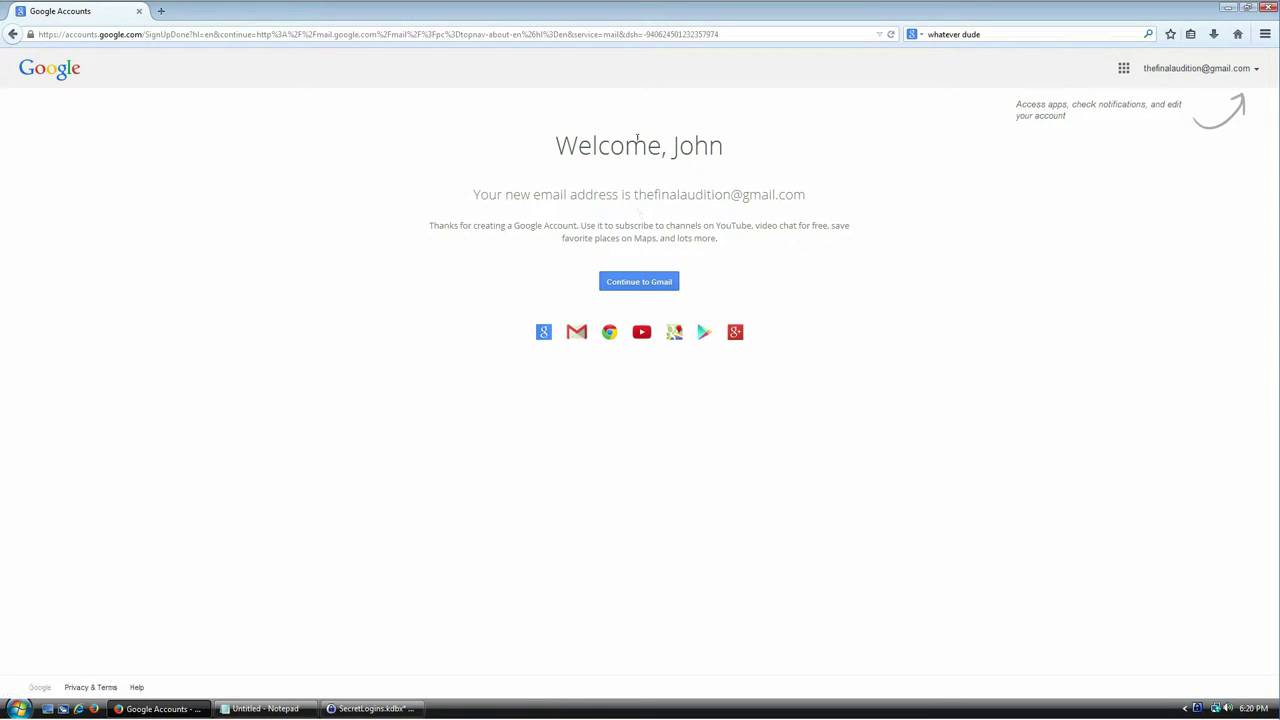
pyautogui.click(249, 34)
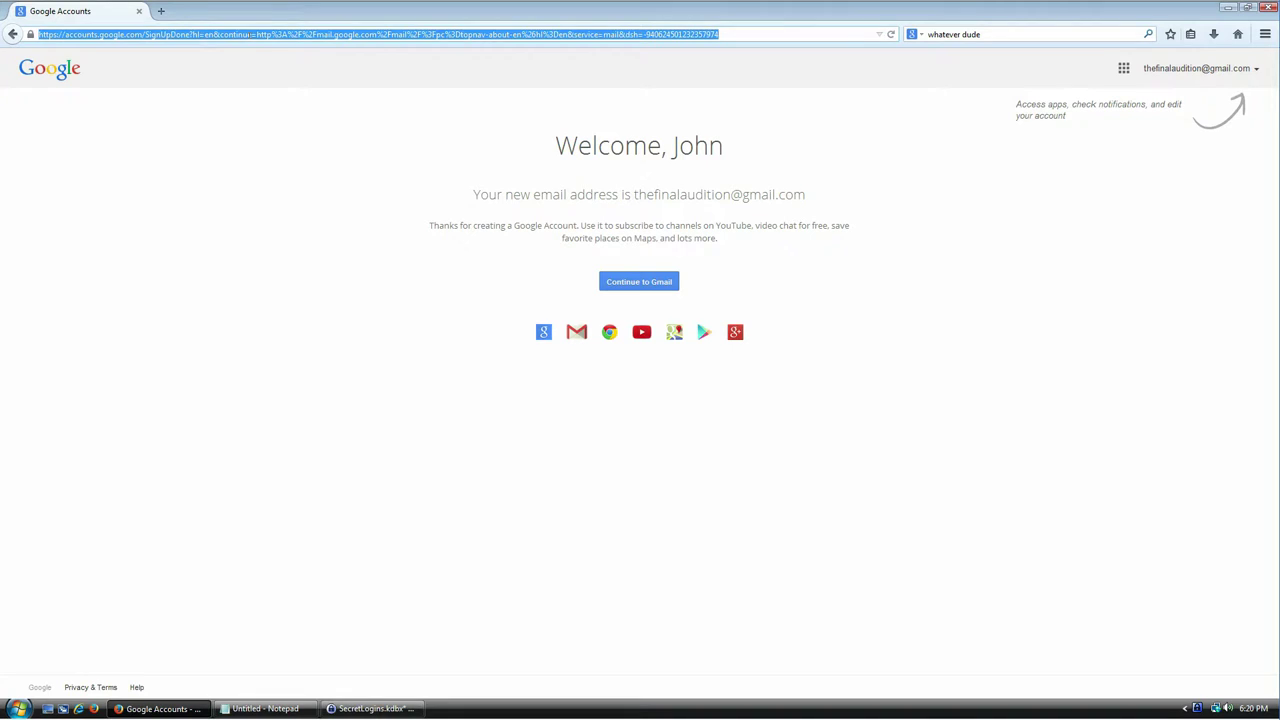
pyautogui.write('gmail')
pyautogui.press('Return')
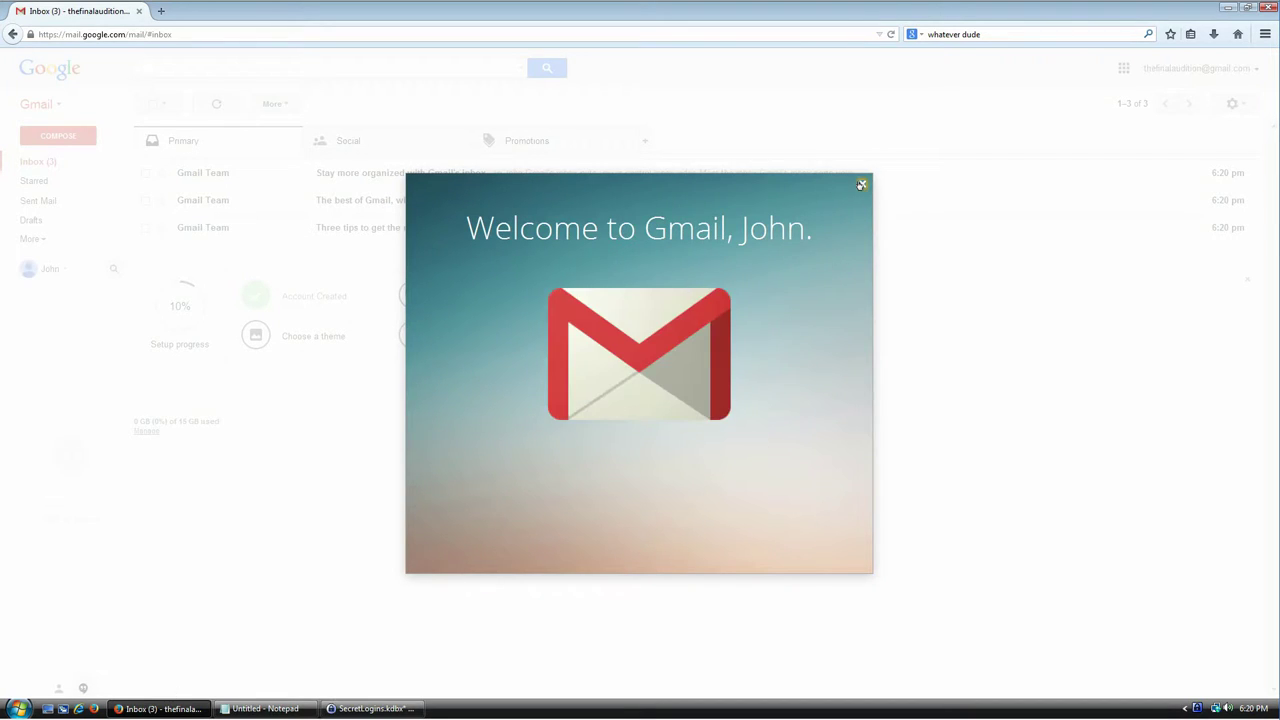
# Close the Welcome to Gmail overlay and sign out of the new account
pyautogui.click(862, 184)
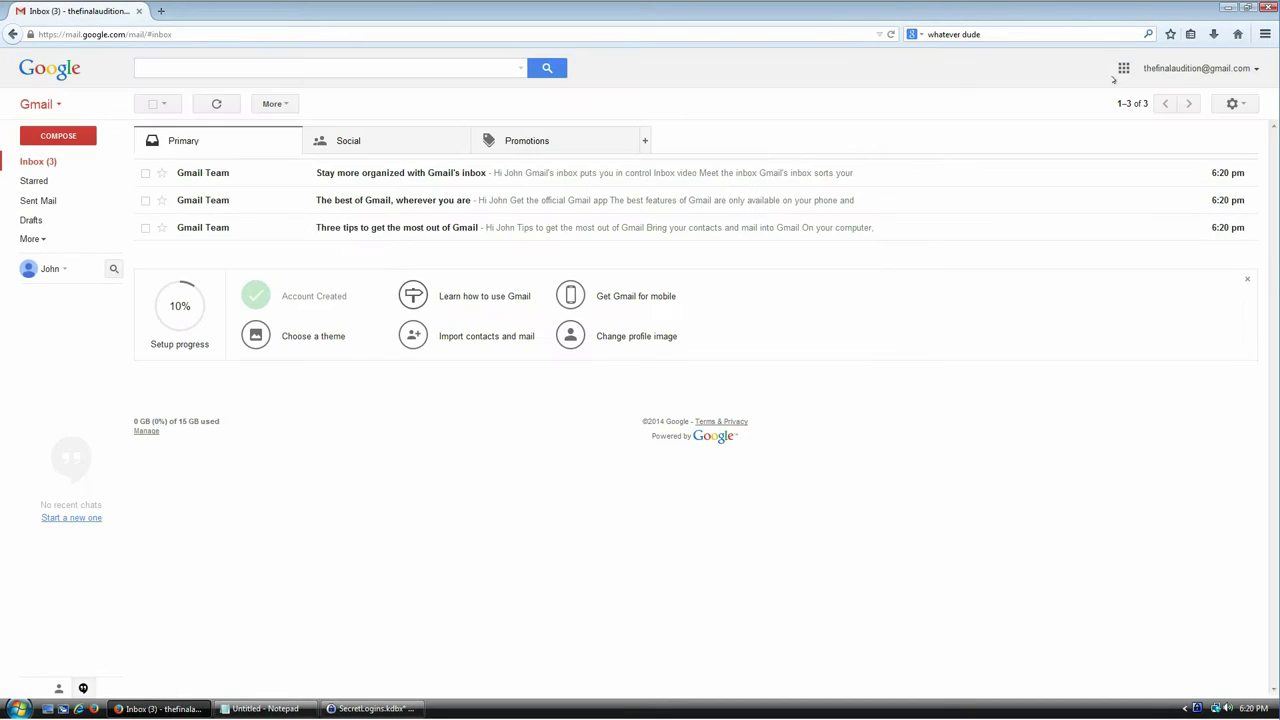
pyautogui.click(1256, 72)
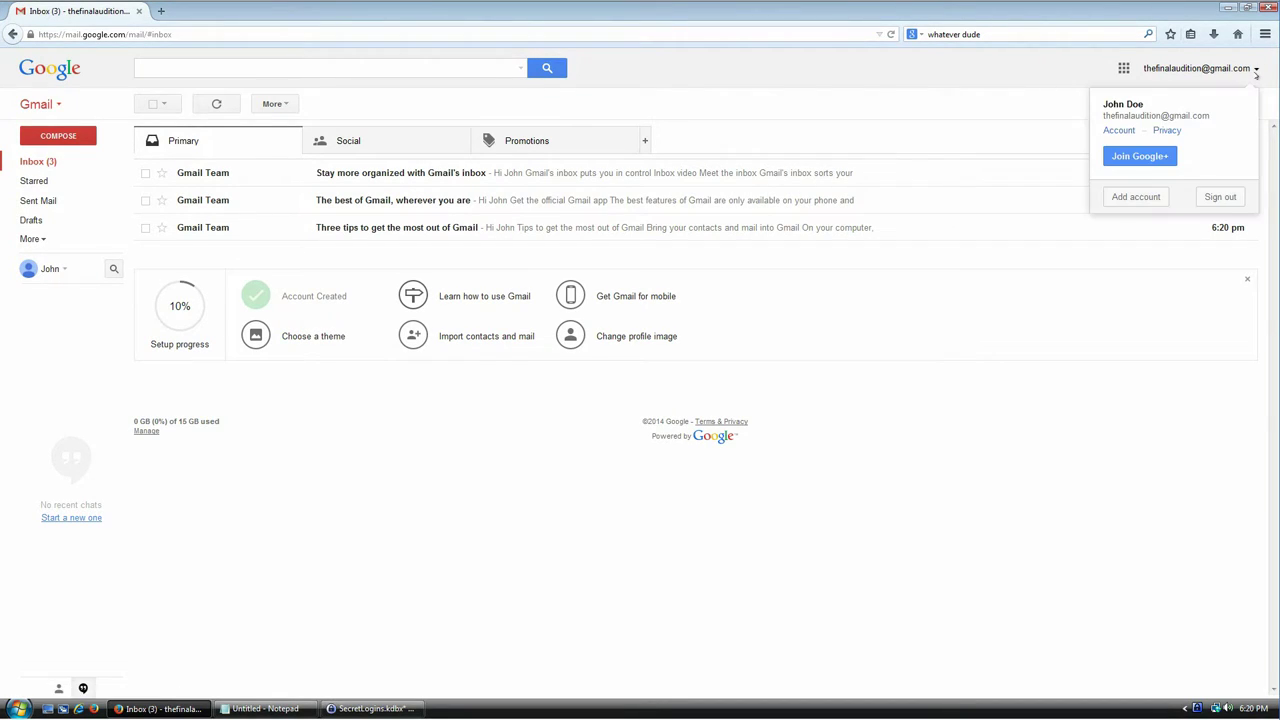
pyautogui.click(1218, 197)
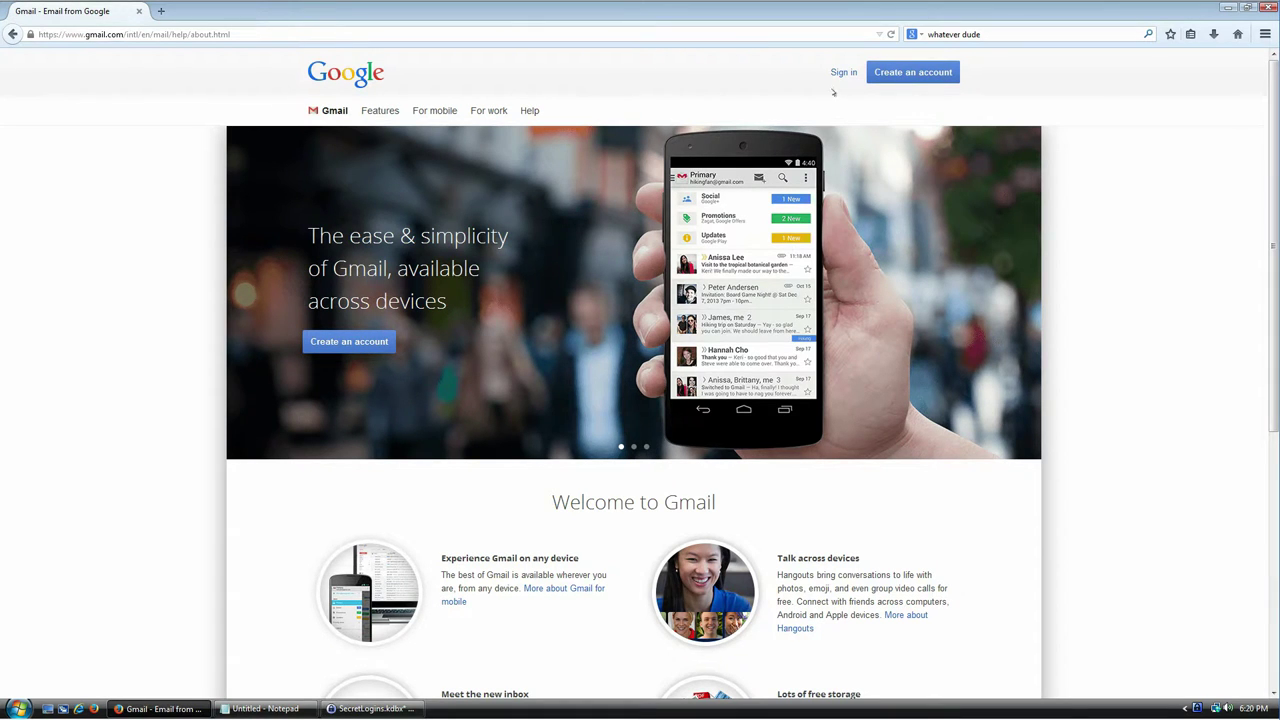
# Open the Gmail sign-in page, paste the KeePass Gmail password, then clear it again
pyautogui.click(843, 72)
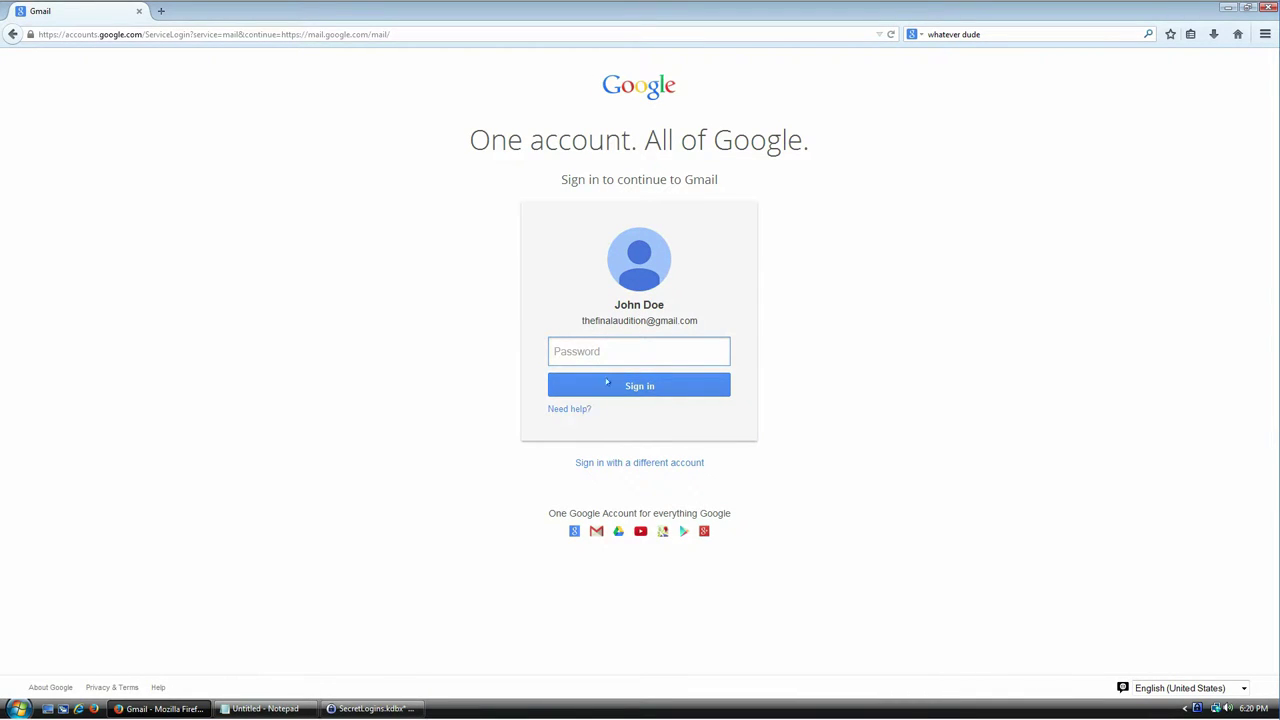
pyautogui.click(375, 708)
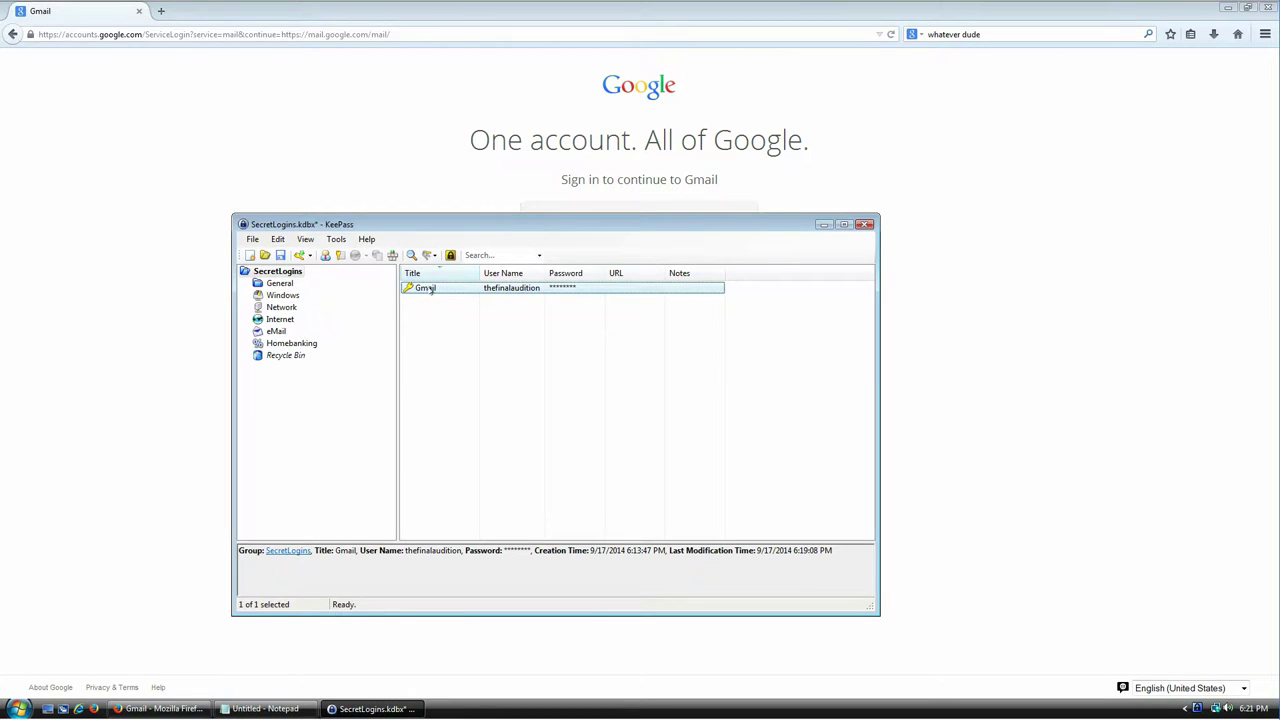
pyautogui.hotkey('ctrl', 'c')
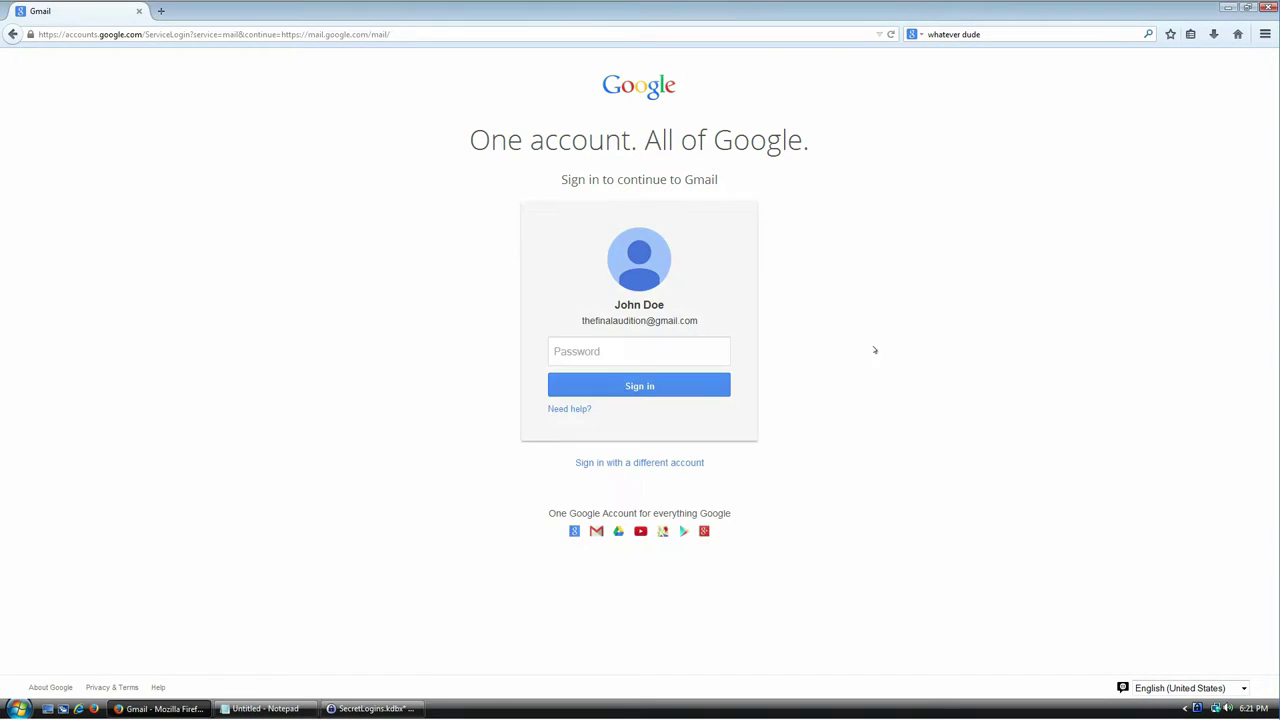
pyautogui.hotkey('ctrl', 'v')
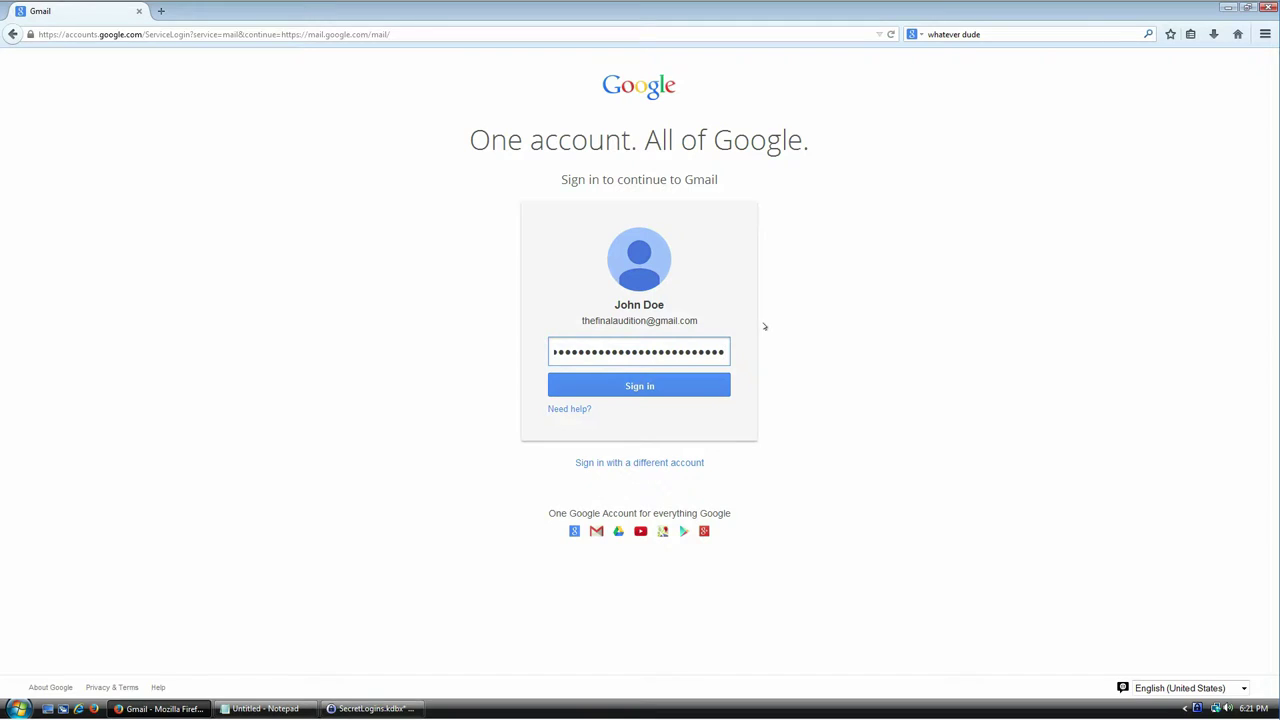
pyautogui.hotkey('ctrl', 'a')
pyautogui.press('BackSpace')
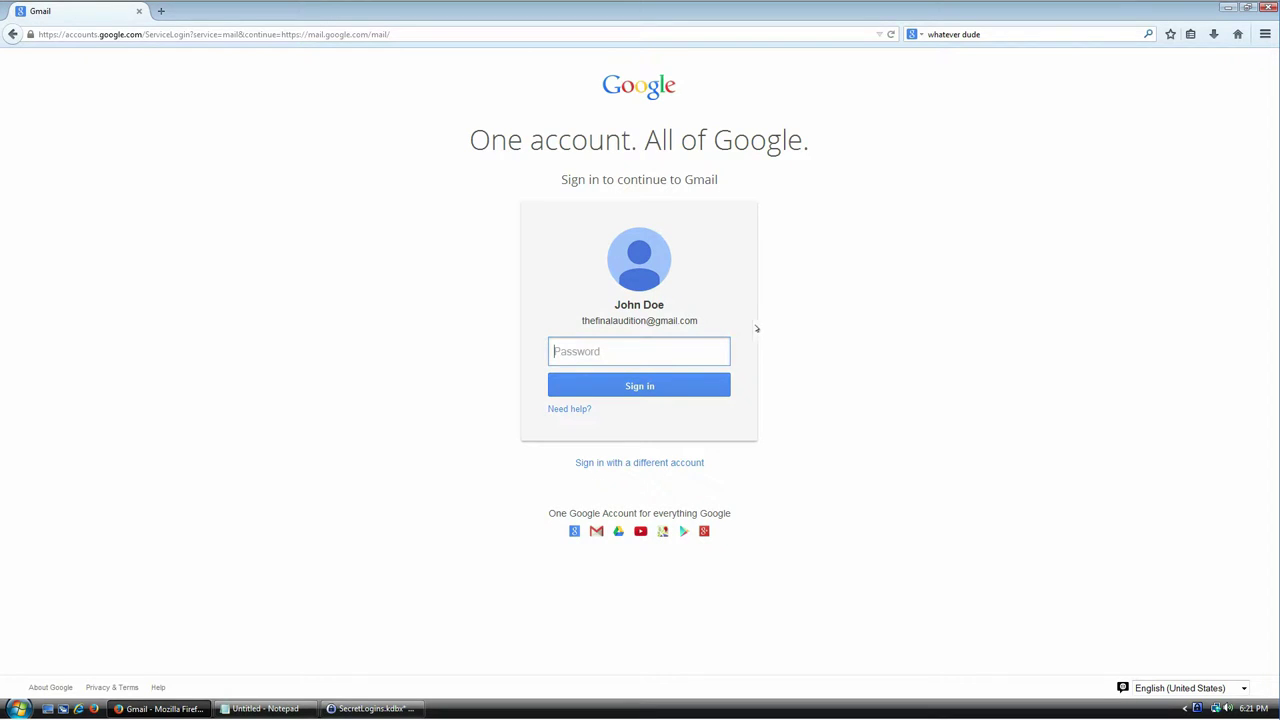
# Remove the remembered account from the account chooser and return to a blank sign-in form
pyautogui.click(620, 463)
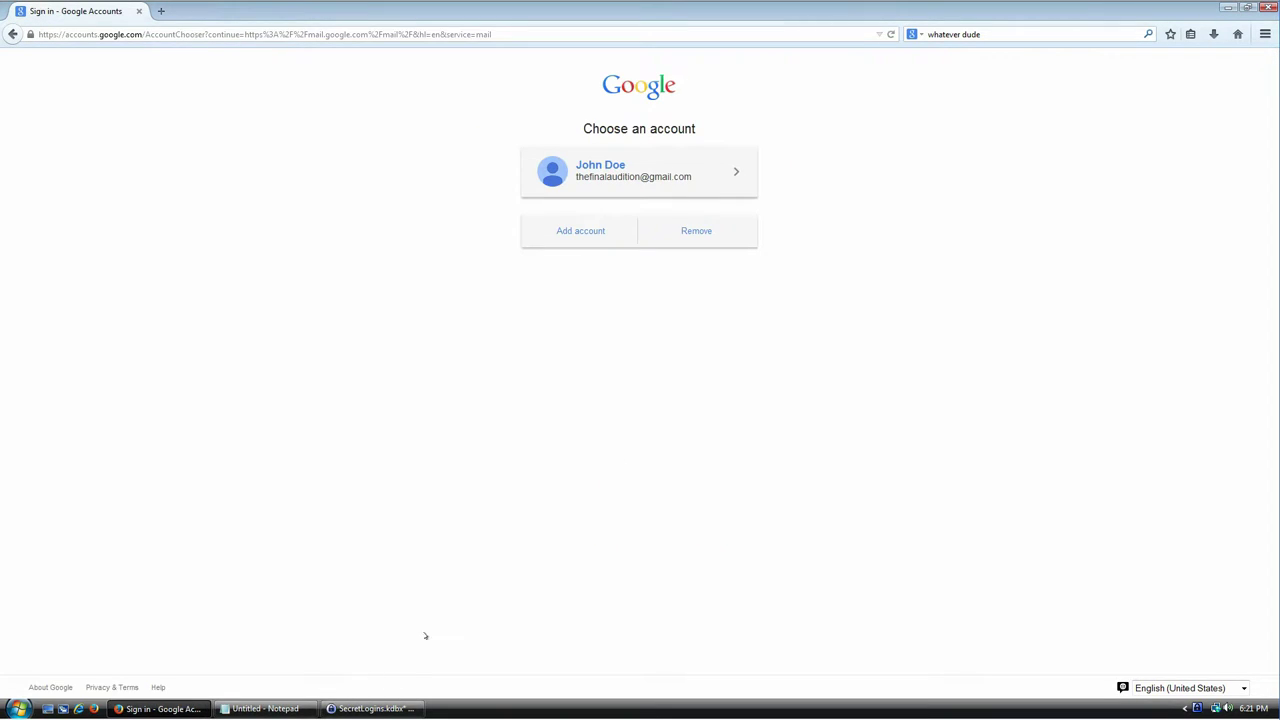
pyautogui.click(694, 231)
pyautogui.click(642, 233)
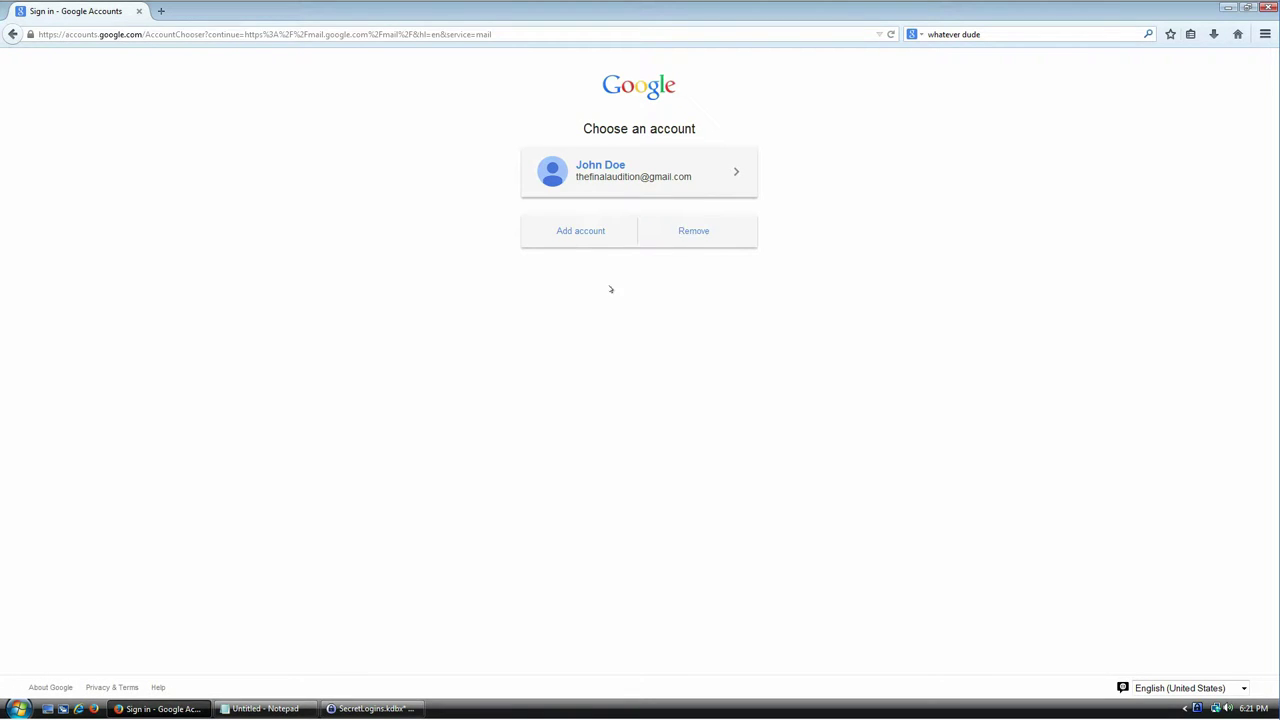
pyautogui.click(695, 230)
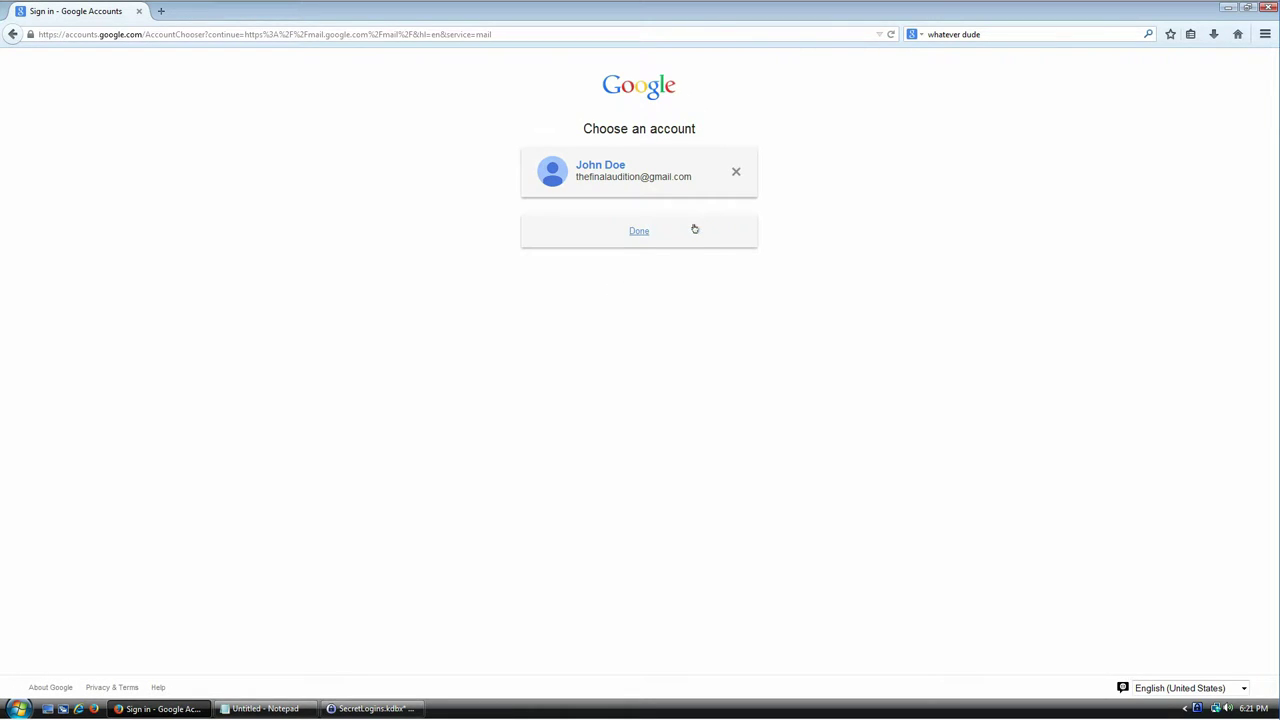
pyautogui.click(736, 172)
pyautogui.click(646, 213)
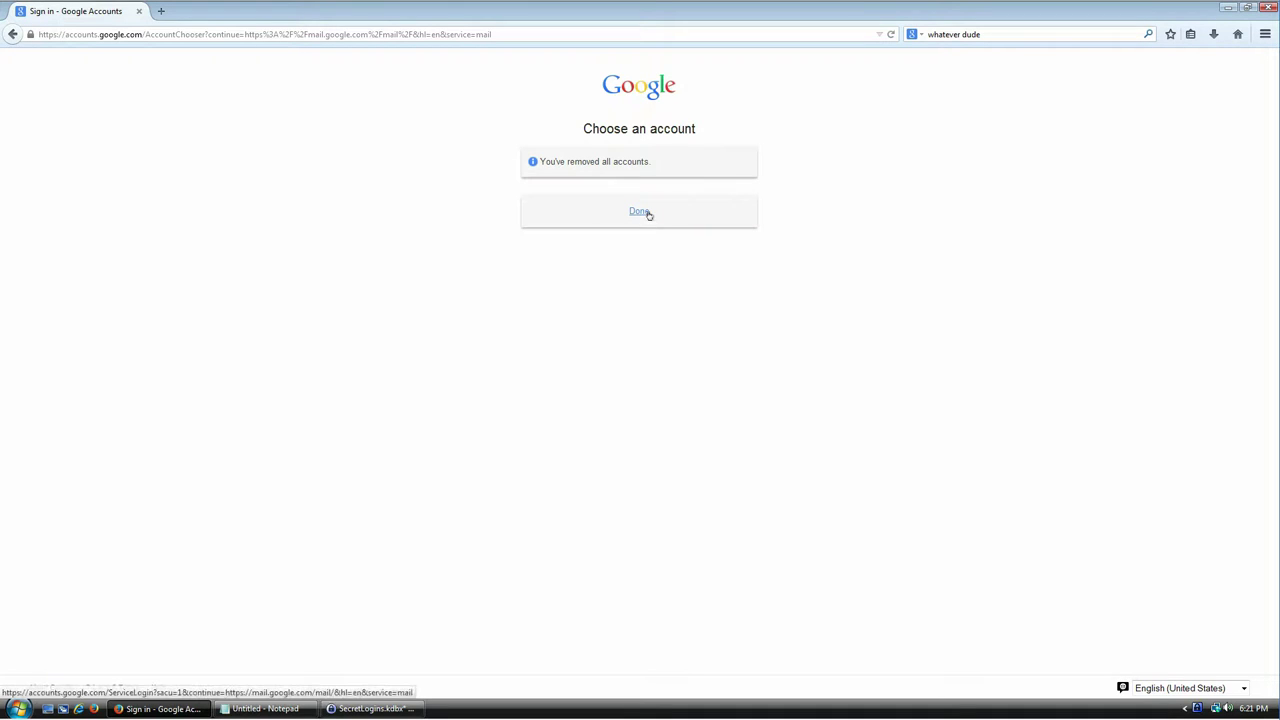
# Sign in to Gmail using the Gmail entry's stored email and password
pyautogui.click(372, 708)
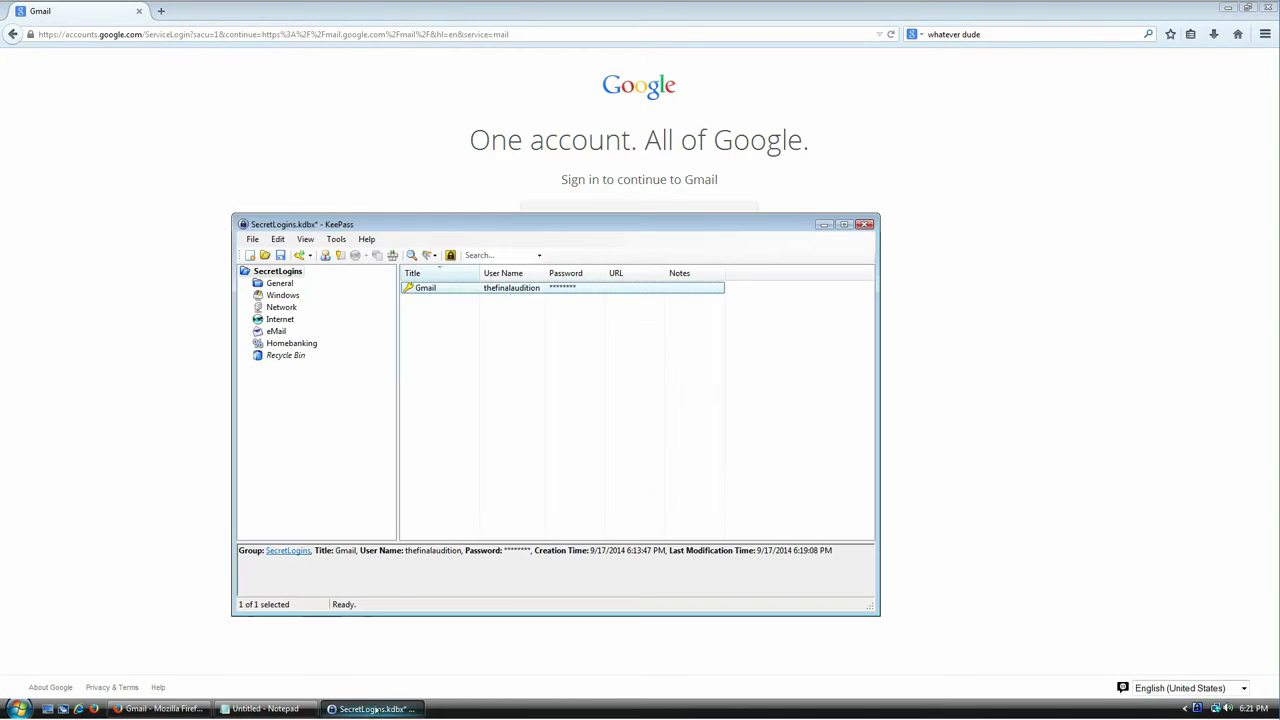
pyautogui.rightClick(434, 292)
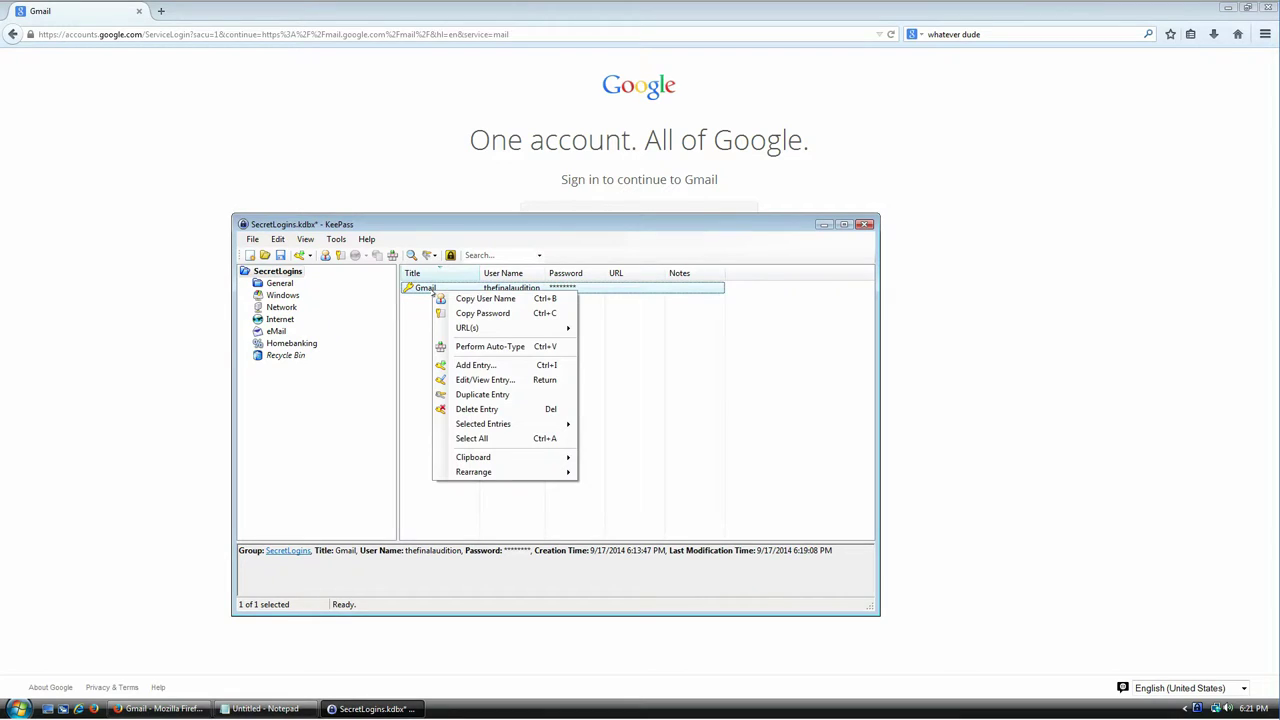
pyautogui.click(522, 487)
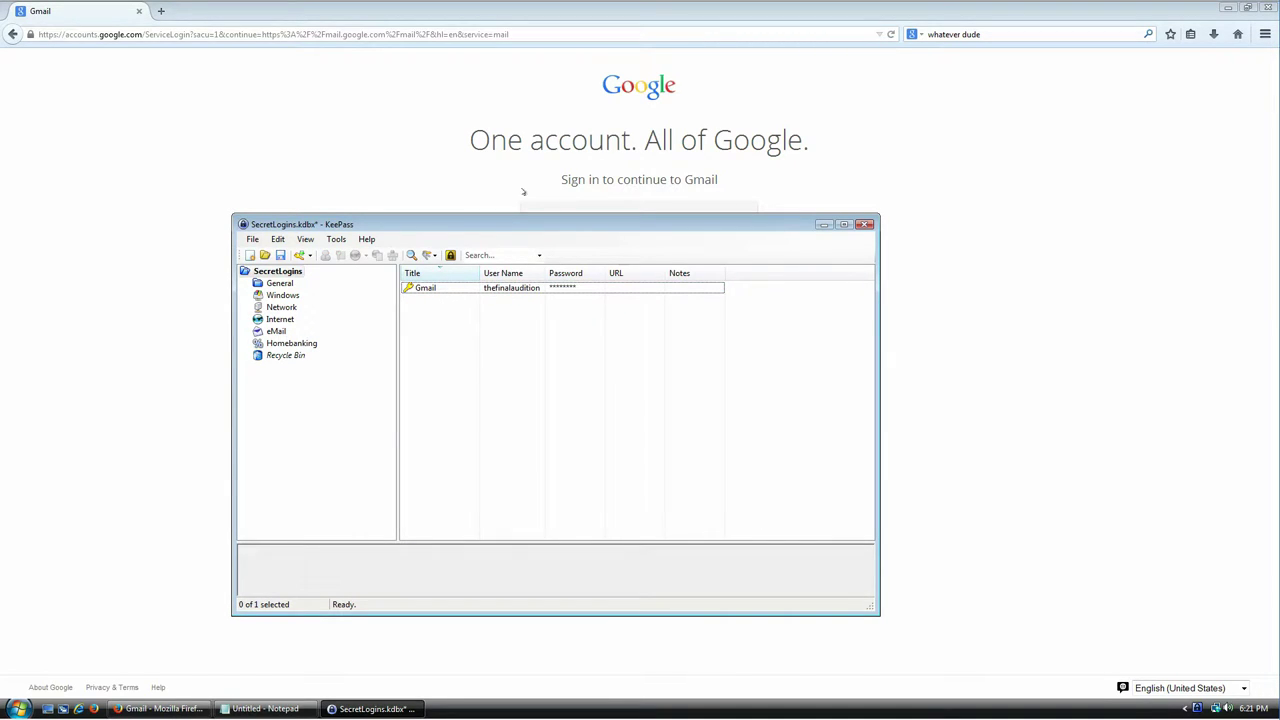
pyautogui.click(484, 140)
pyautogui.click(558, 322)
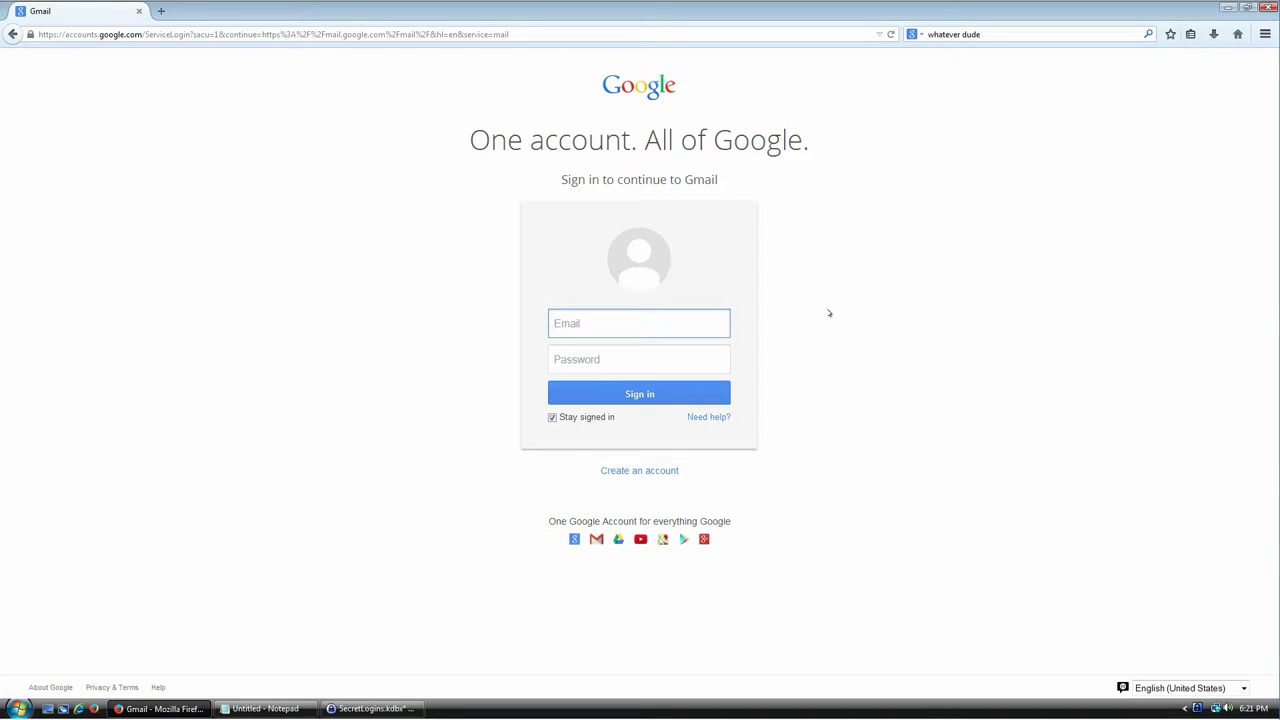
pyautogui.press('Tab')
pyautogui.write('**************************')
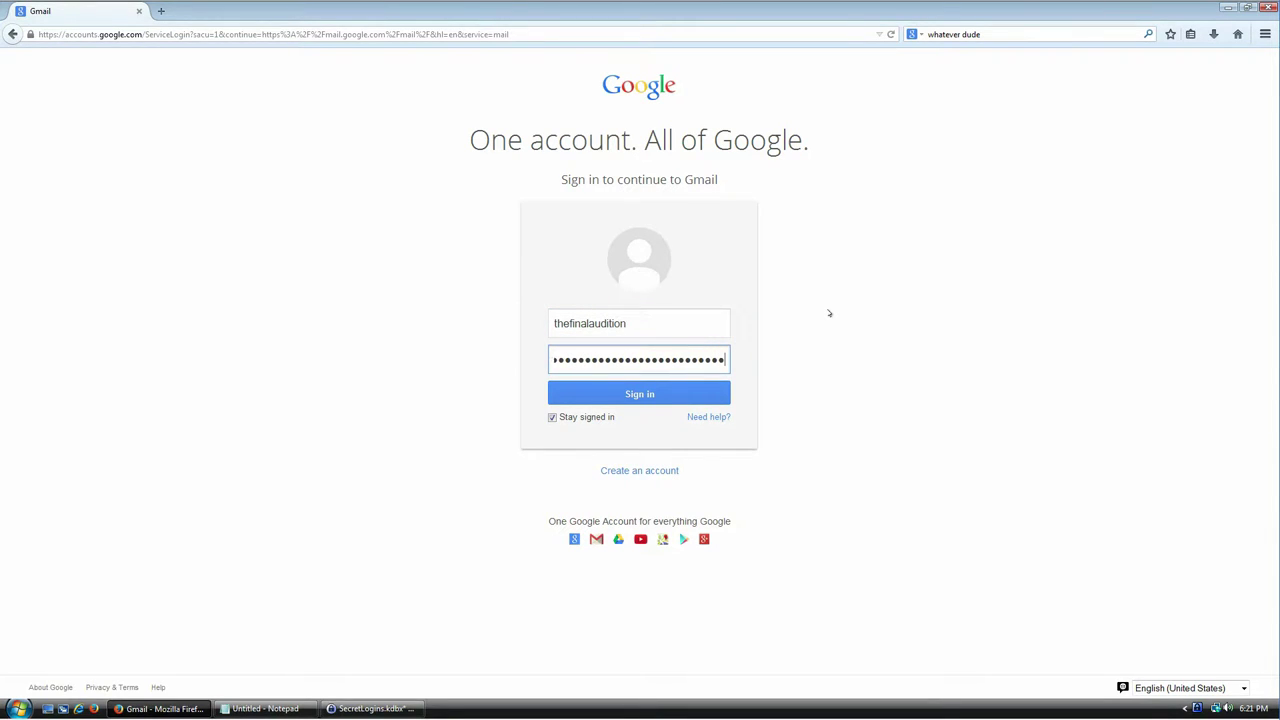
pyautogui.press('Return')
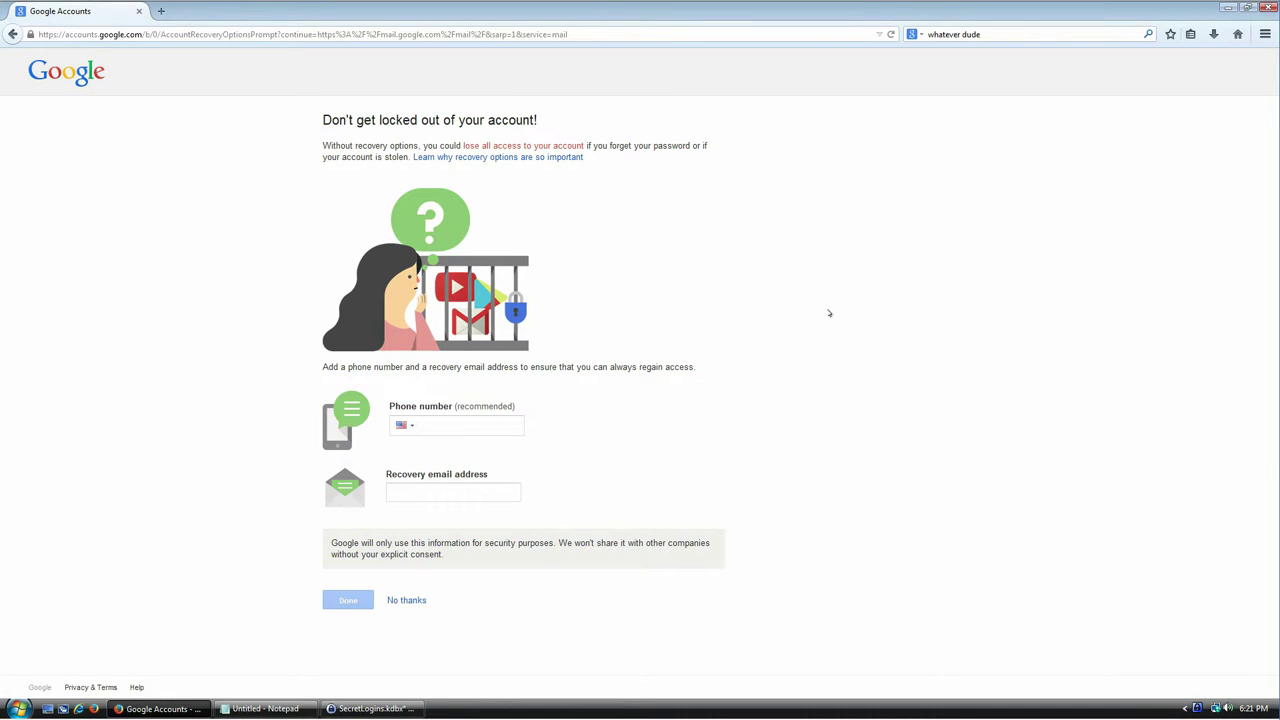
# Skip adding account recovery options and sign out of Gmail
pyautogui.click(405, 600)
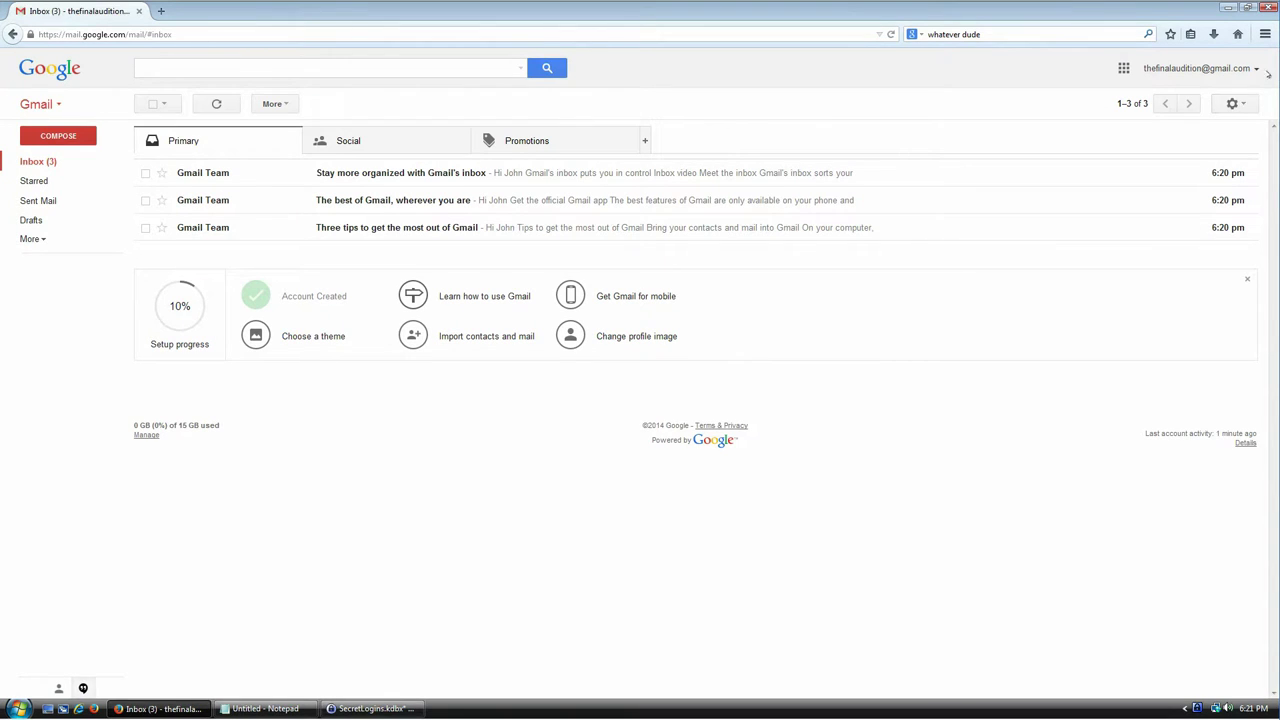
pyautogui.click(1256, 68)
pyautogui.click(1222, 200)
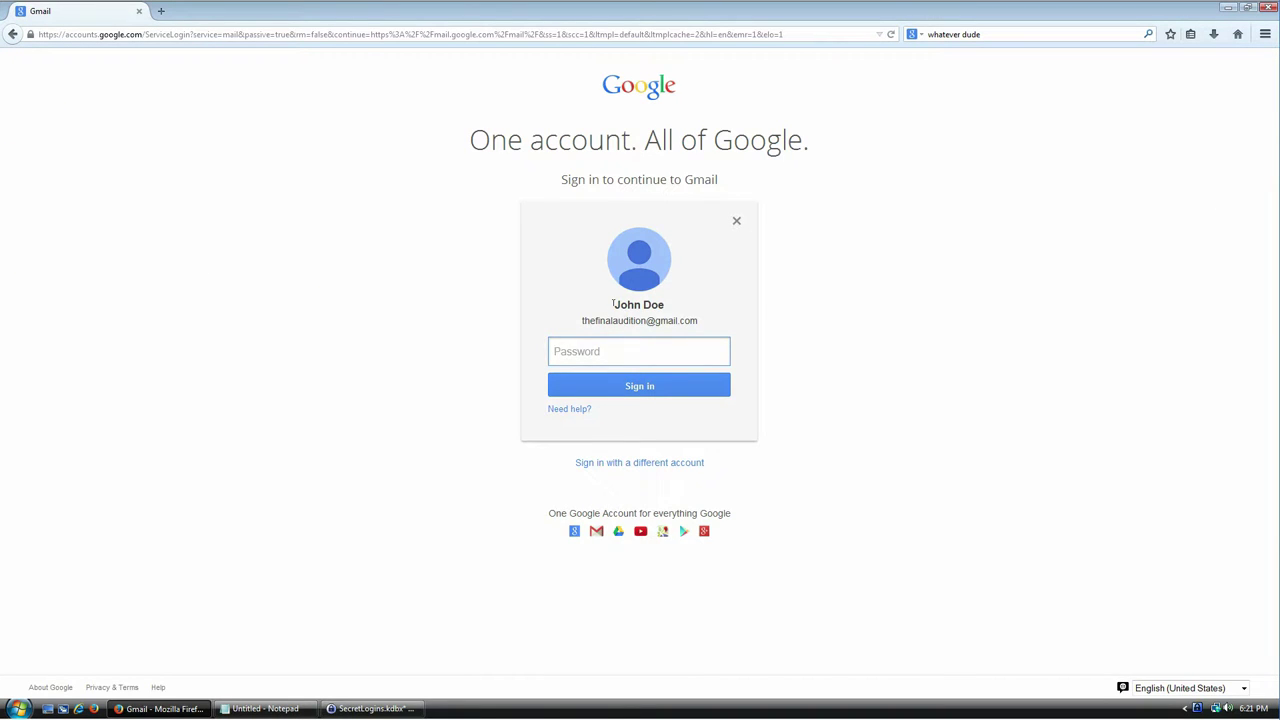
# Edit the Gmail entry in KeePass and enable Override default sequence under Auto-Type
pyautogui.moveTo(613, 304); pyautogui.dragTo(652, 304)
pyautogui.click(622, 351)
pyautogui.click(398, 708)
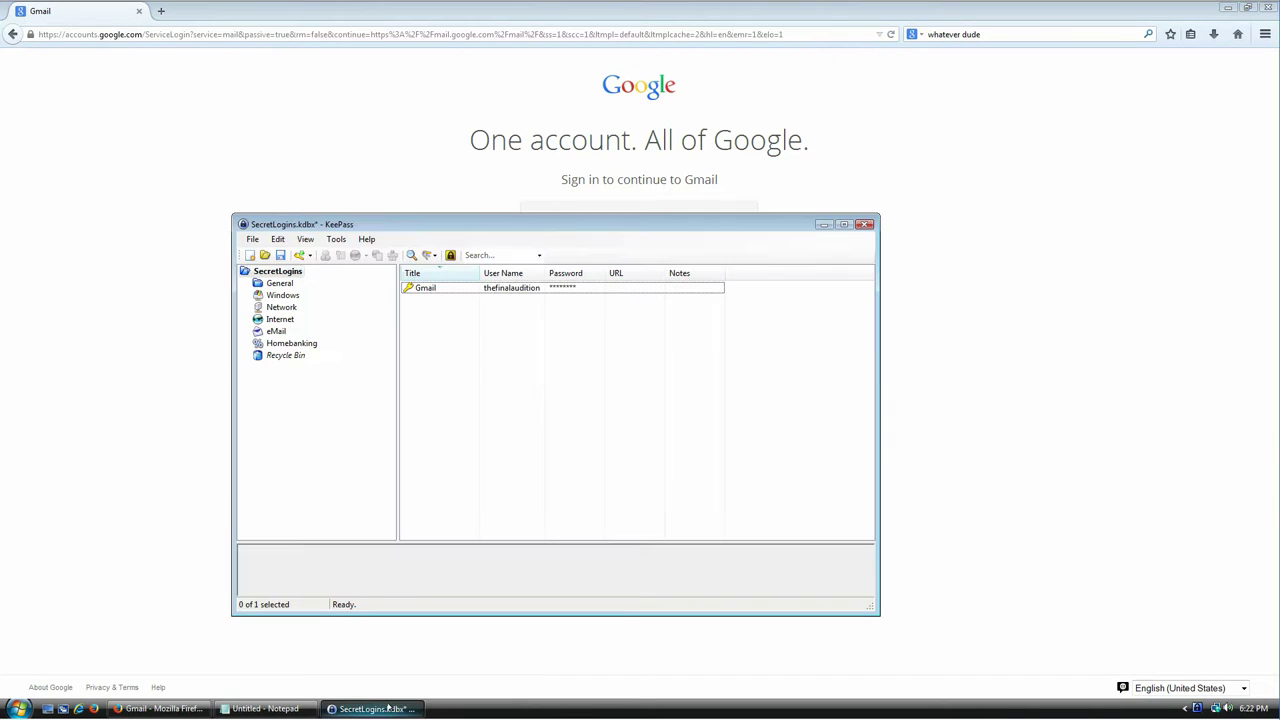
pyautogui.click(426, 288)
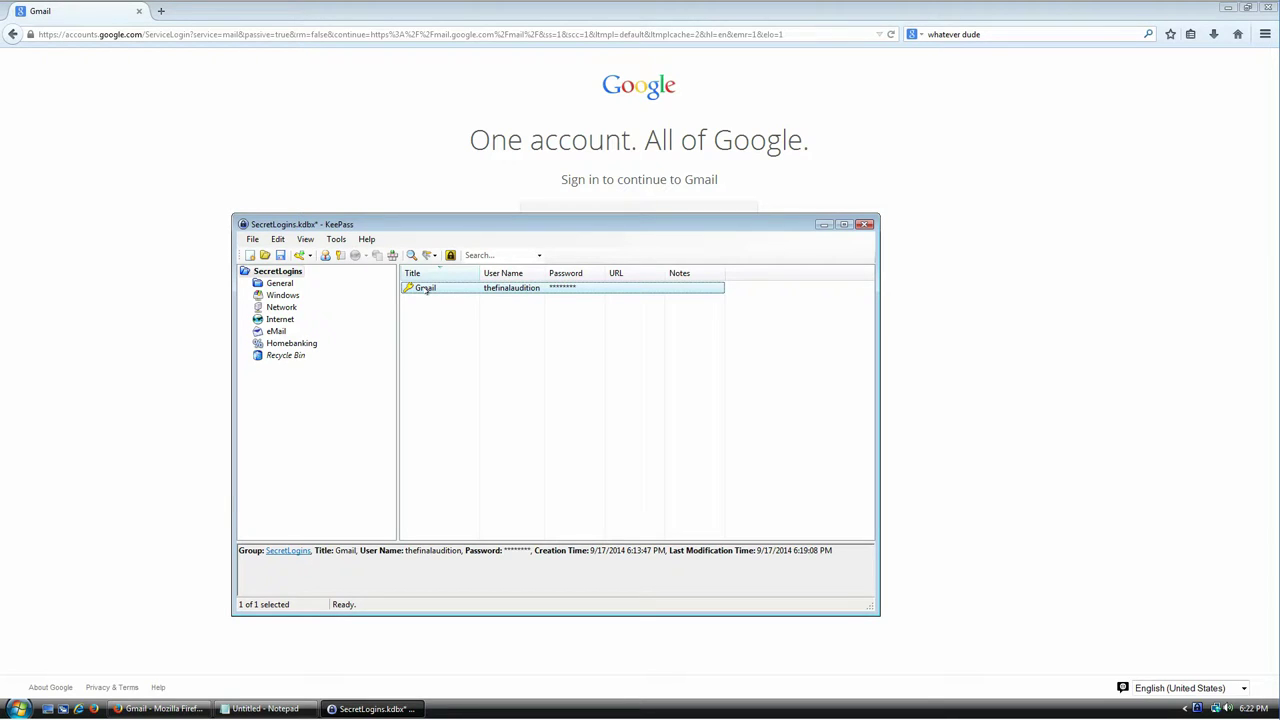
pyautogui.doubleClick(426, 288)
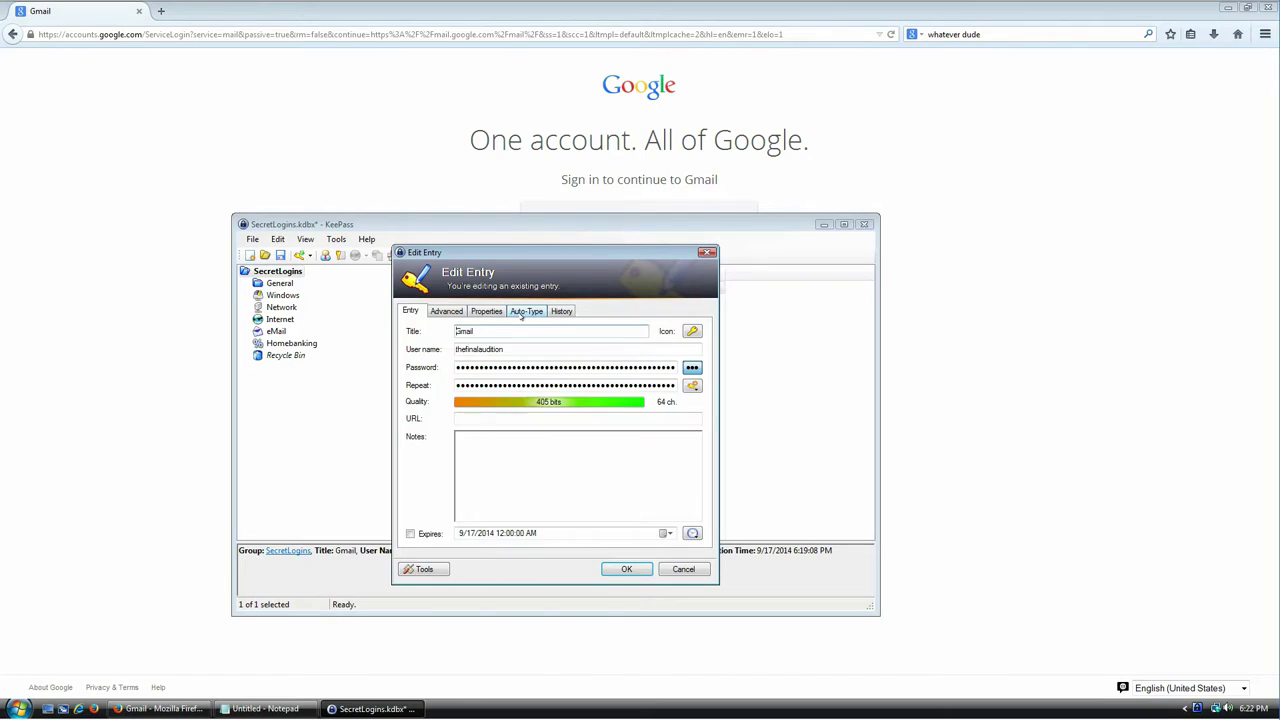
pyautogui.click(524, 311)
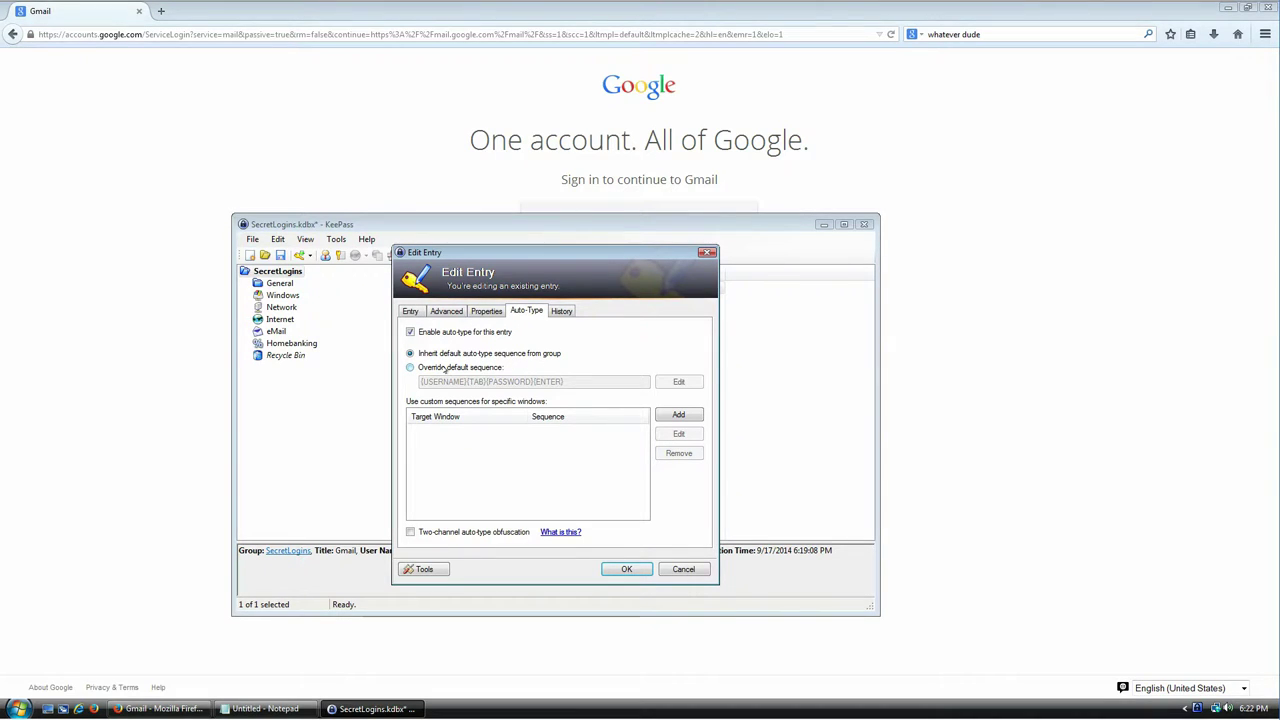
pyautogui.click(446, 368)
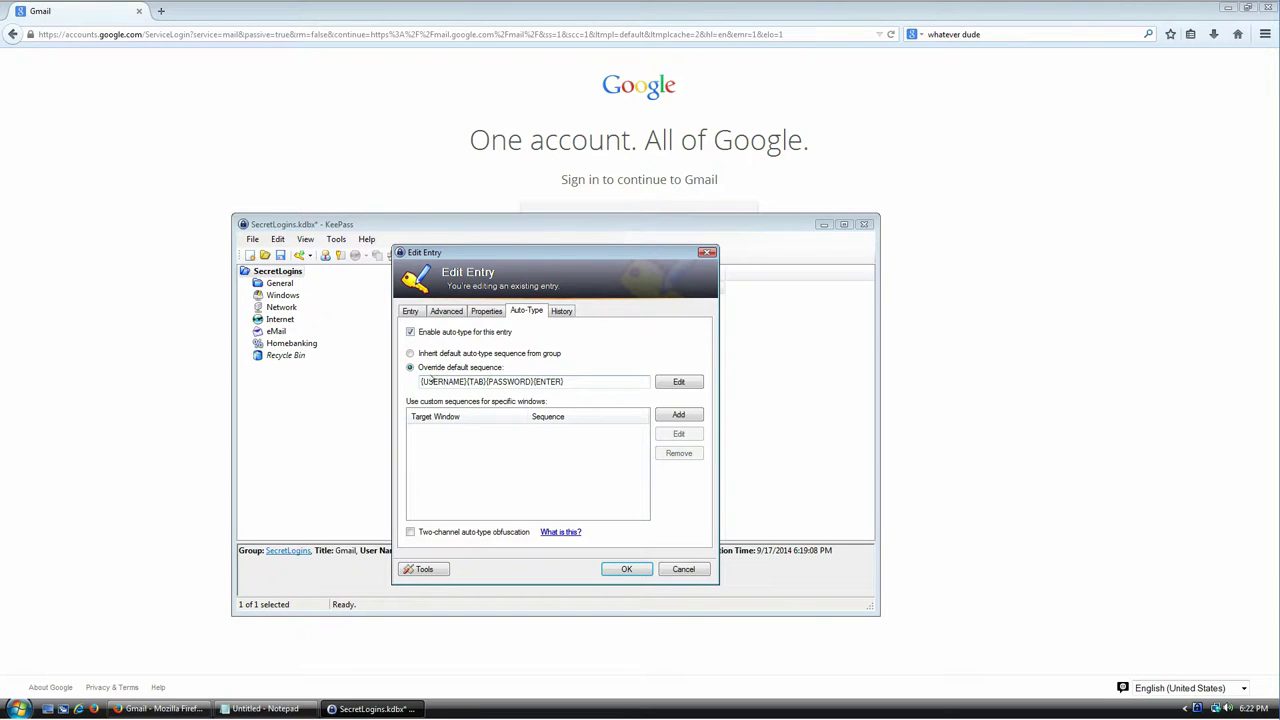
# Review the {USERNAME}{TAB}{PASSWORD}{ENTER} sequence, then refocus Gmail's Password field
pyautogui.moveTo(422, 381); pyautogui.dragTo(564, 381)
pyautogui.click(592, 381)
pyautogui.doubleClick(431, 381)
pyautogui.doubleClick(477, 381)
pyautogui.doubleClick(512, 382)
pyautogui.doubleClick(549, 381)
pyautogui.click(1155, 285)
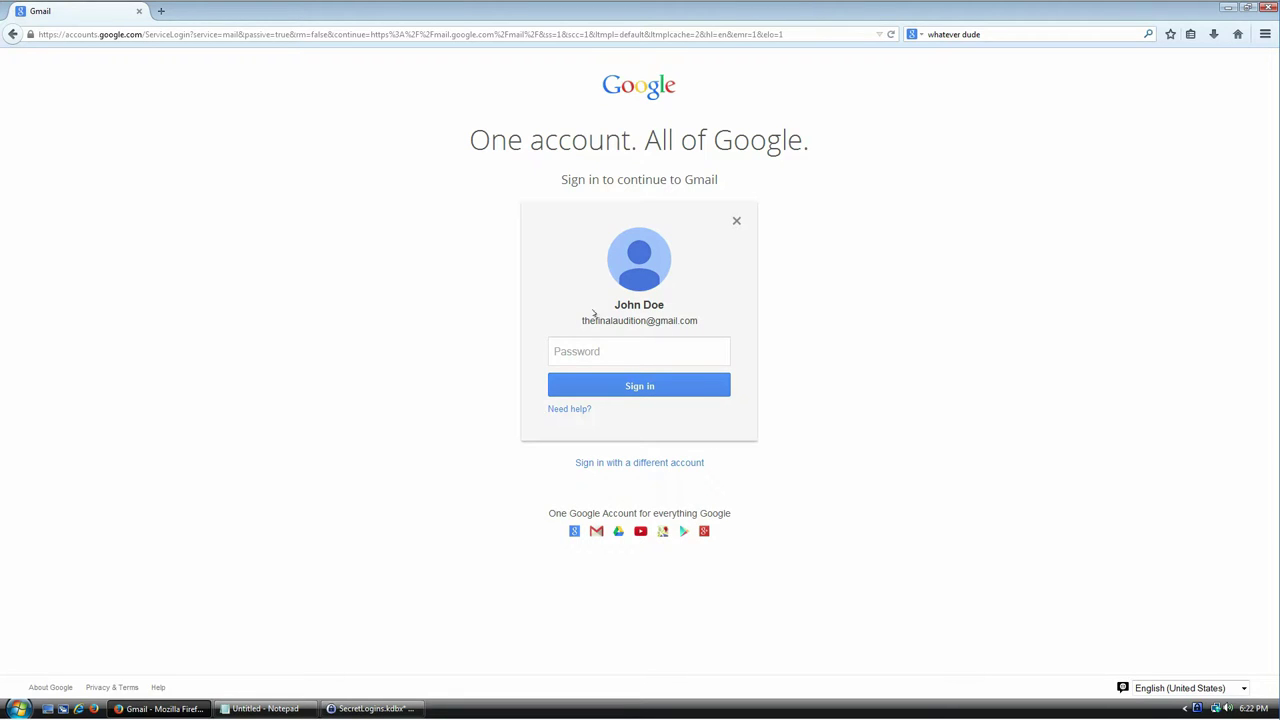
pyautogui.click(653, 341)
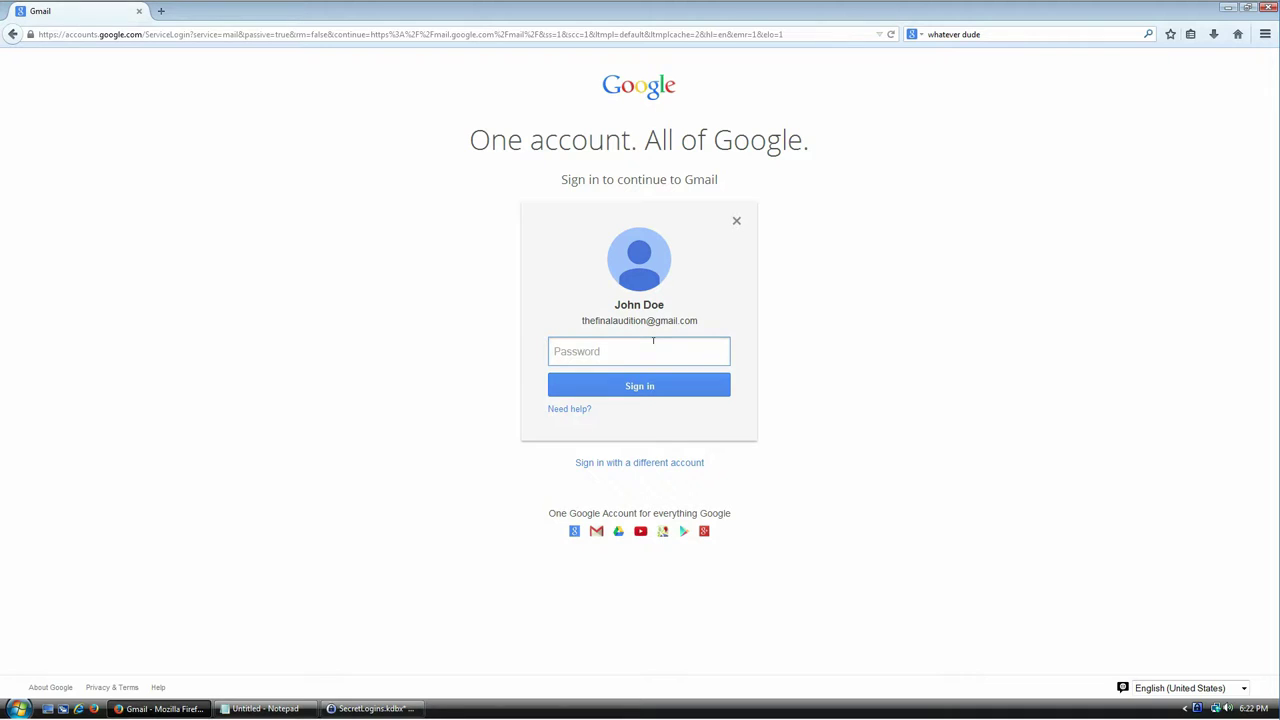
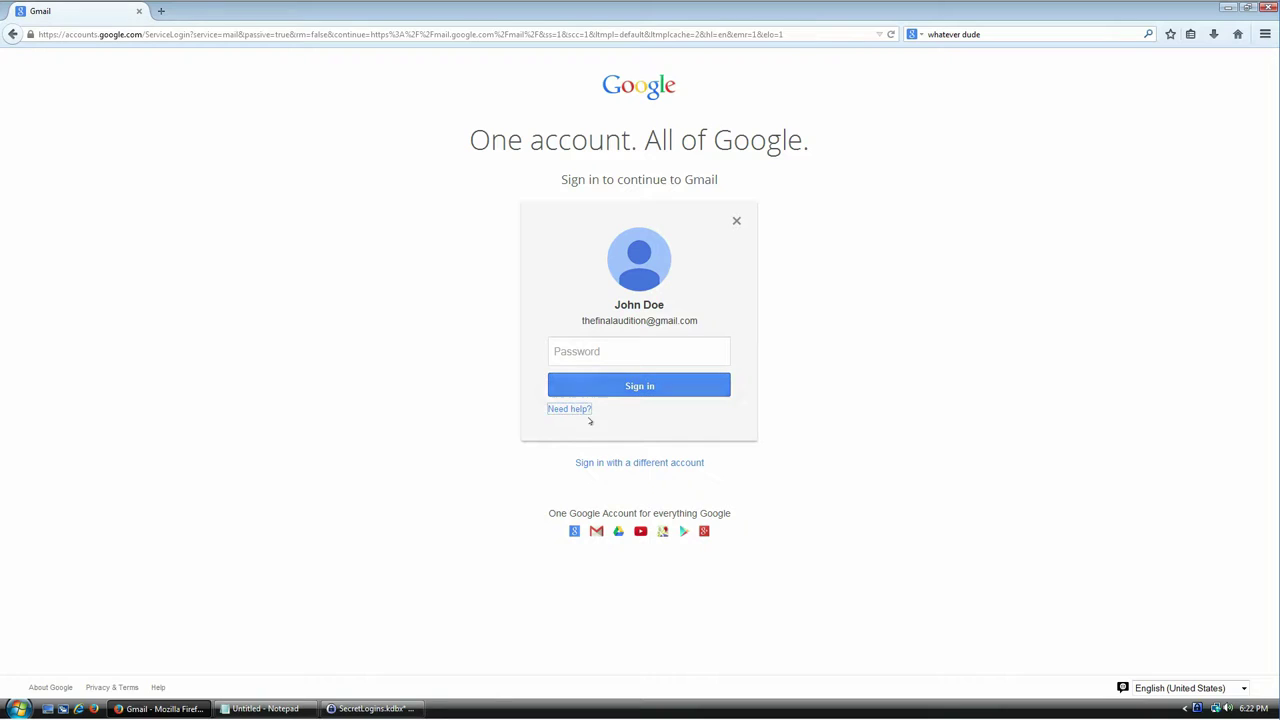
# Cut {USERNAME}{TAB} from the Gmail entry's auto-type override, leaving {PASSWORD}{ENTER}, and confirm the edit
pyautogui.click(634, 465)
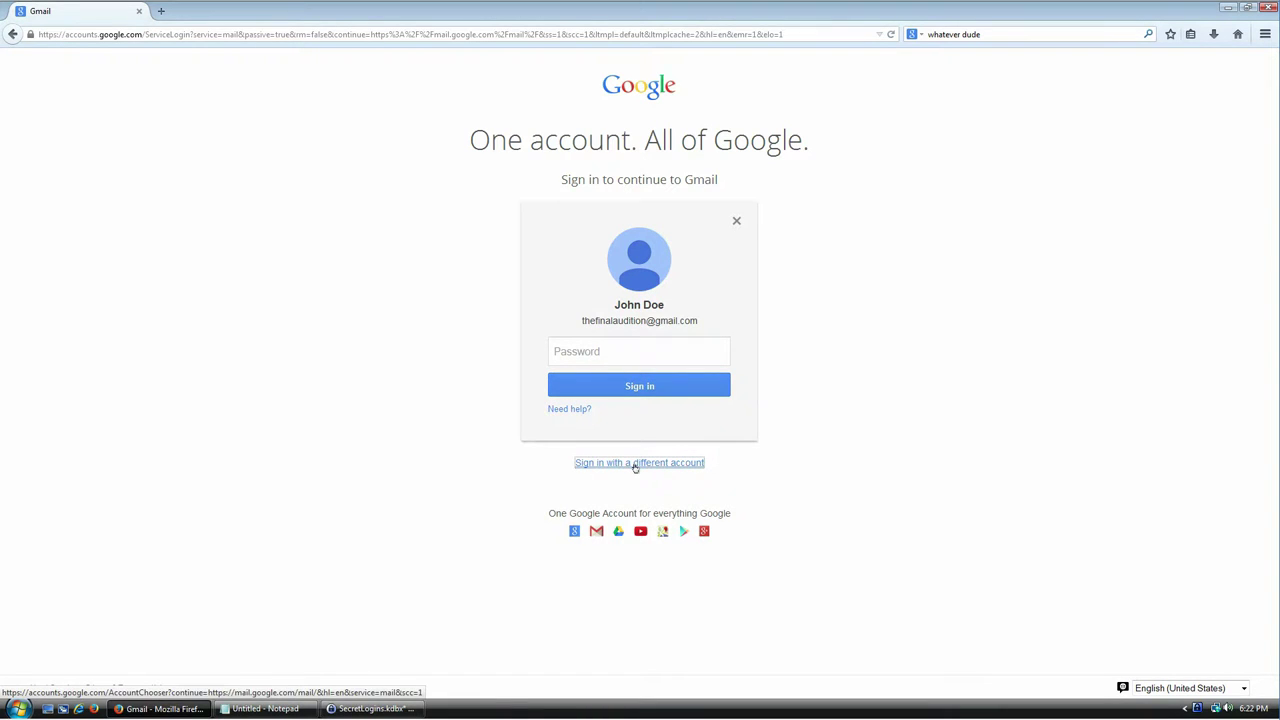
pyautogui.click(615, 351)
pyautogui.hotkey('alt', 'Tab')
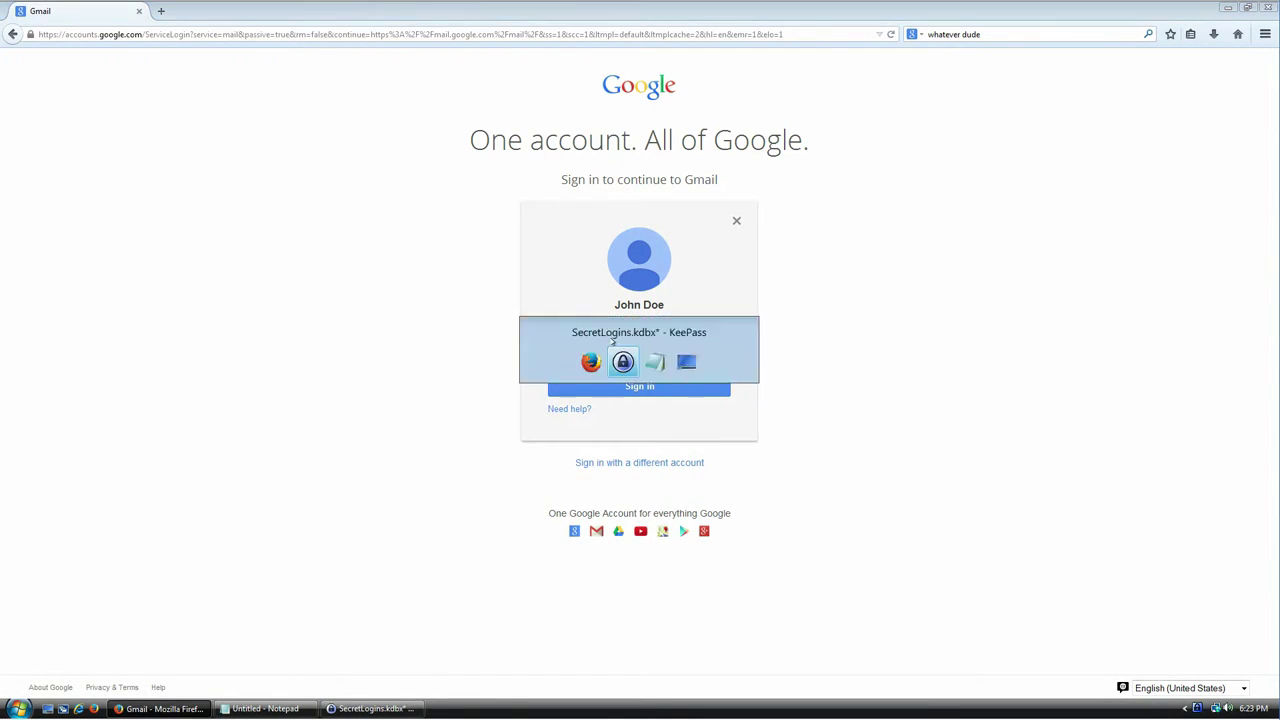
pyautogui.press('Escape')
pyautogui.hotkey('alt', 'Tab')
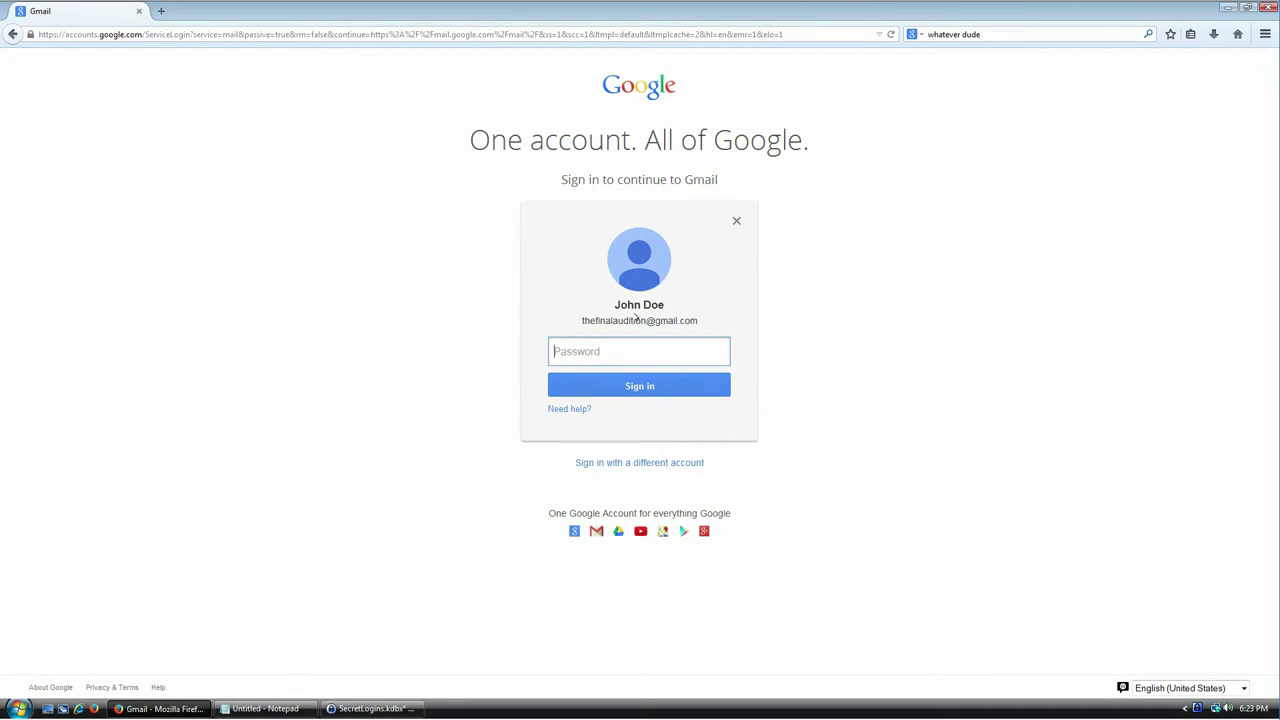
pyautogui.hotkey('alt', 'Tab')
pyautogui.click(478, 381)
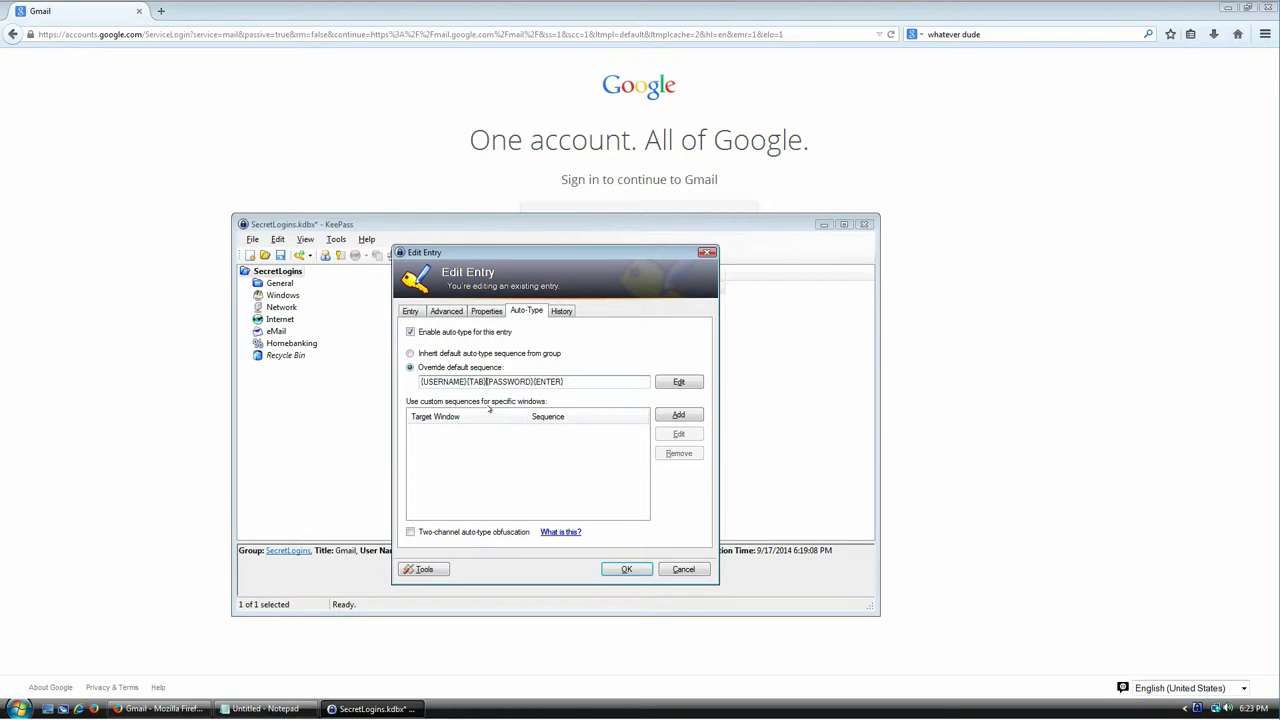
pyautogui.hotkey('shift', 'Home')
pyautogui.press('BackSpace')
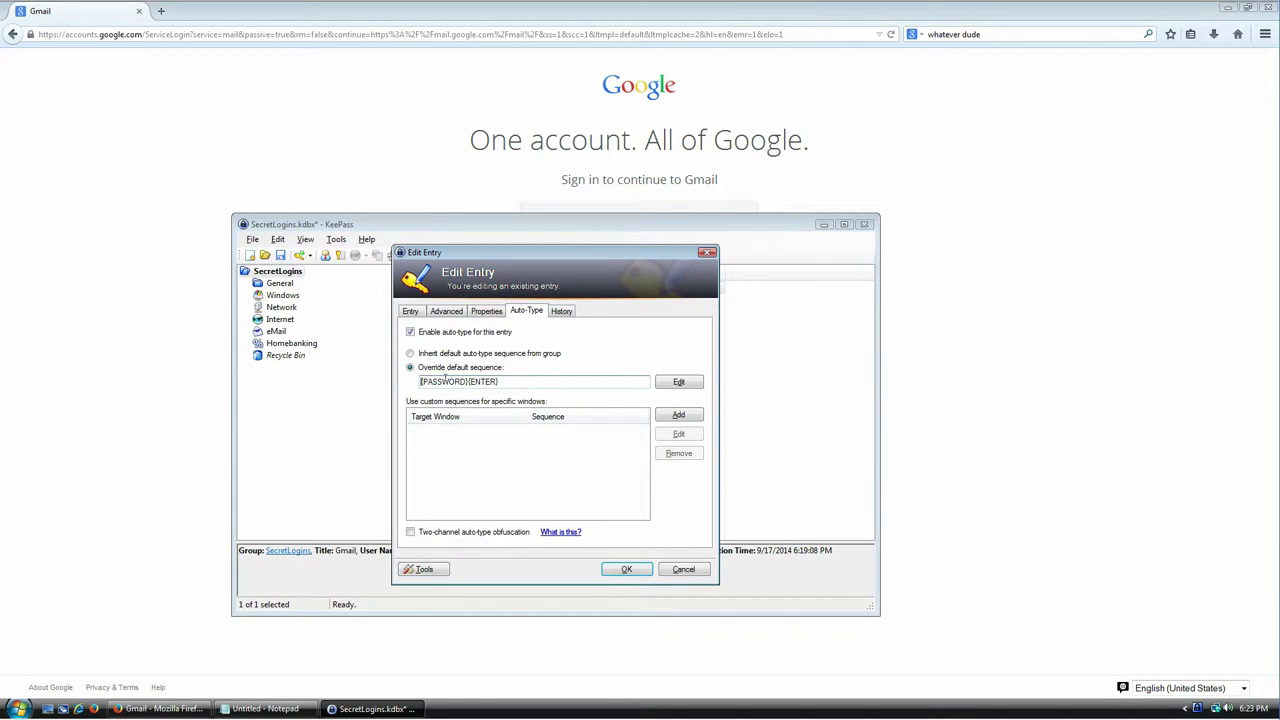
pyautogui.click(630, 569)
pyautogui.click(988, 407)
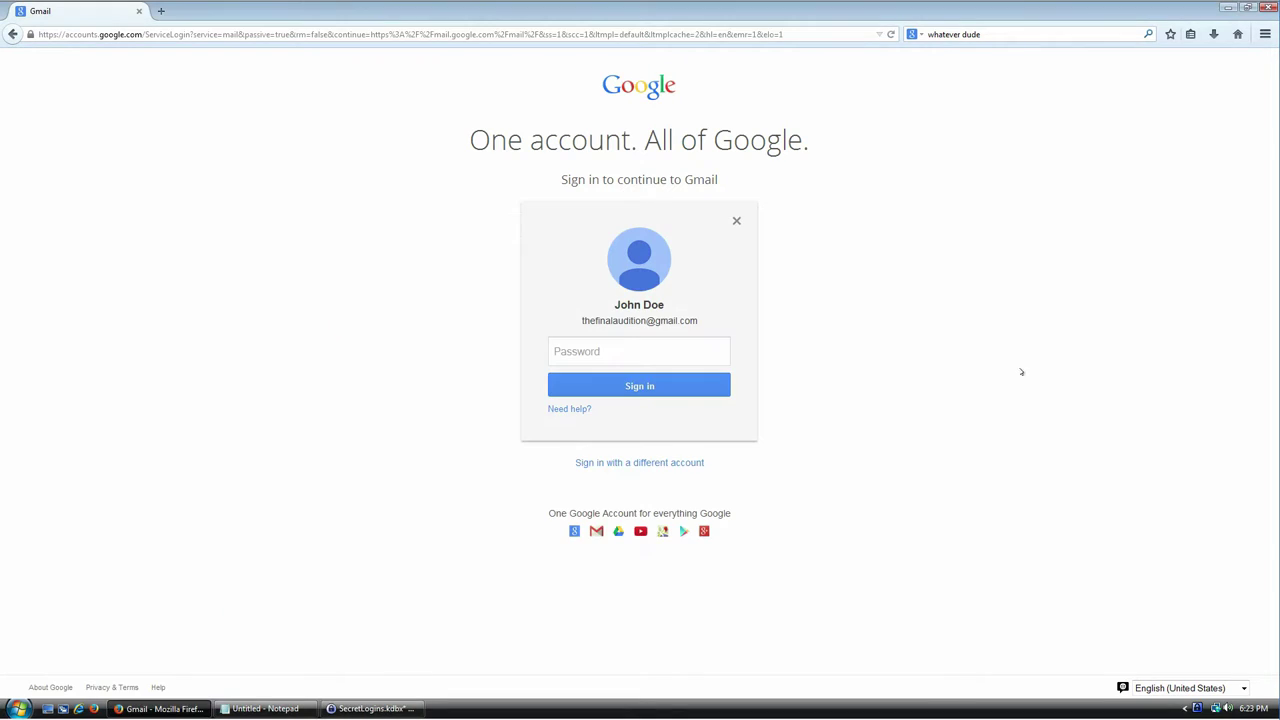
# Sign in to Gmail by auto-typing the stored password with Ctrl+Alt+A, then open a new Firefox tab
pyautogui.click(594, 342)
pyautogui.hotkey('ctrl', 'alt', 'a')
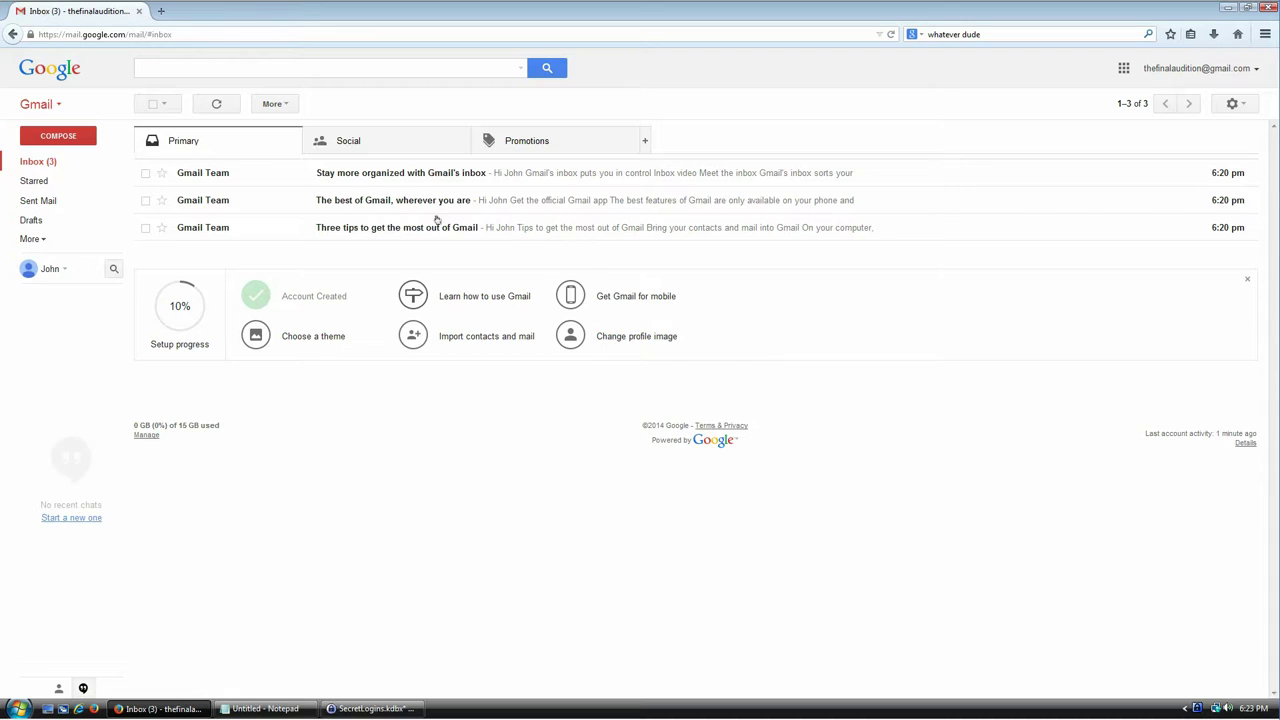
pyautogui.click(370, 708)
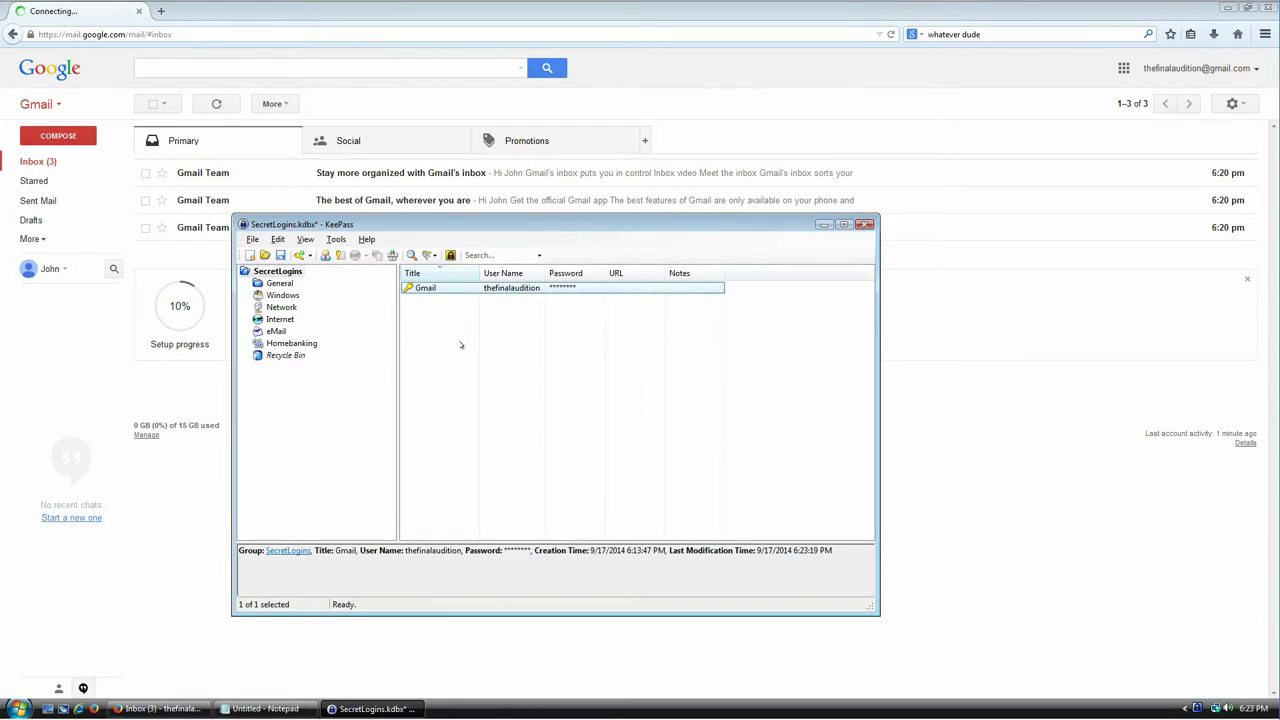
pyautogui.click(461, 346)
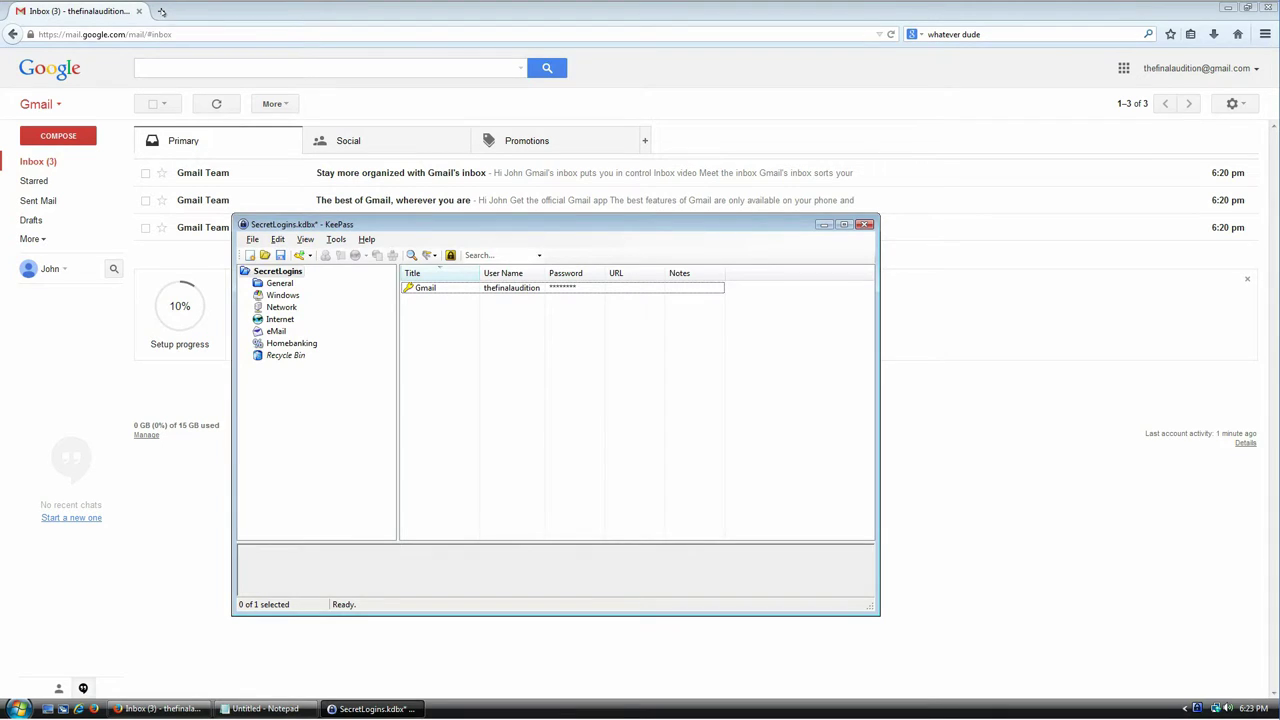
pyautogui.click(160, 10)
# Go to amazon, start a new-customer registration under Your Account, and enter the full name
pyautogui.write('amazon')
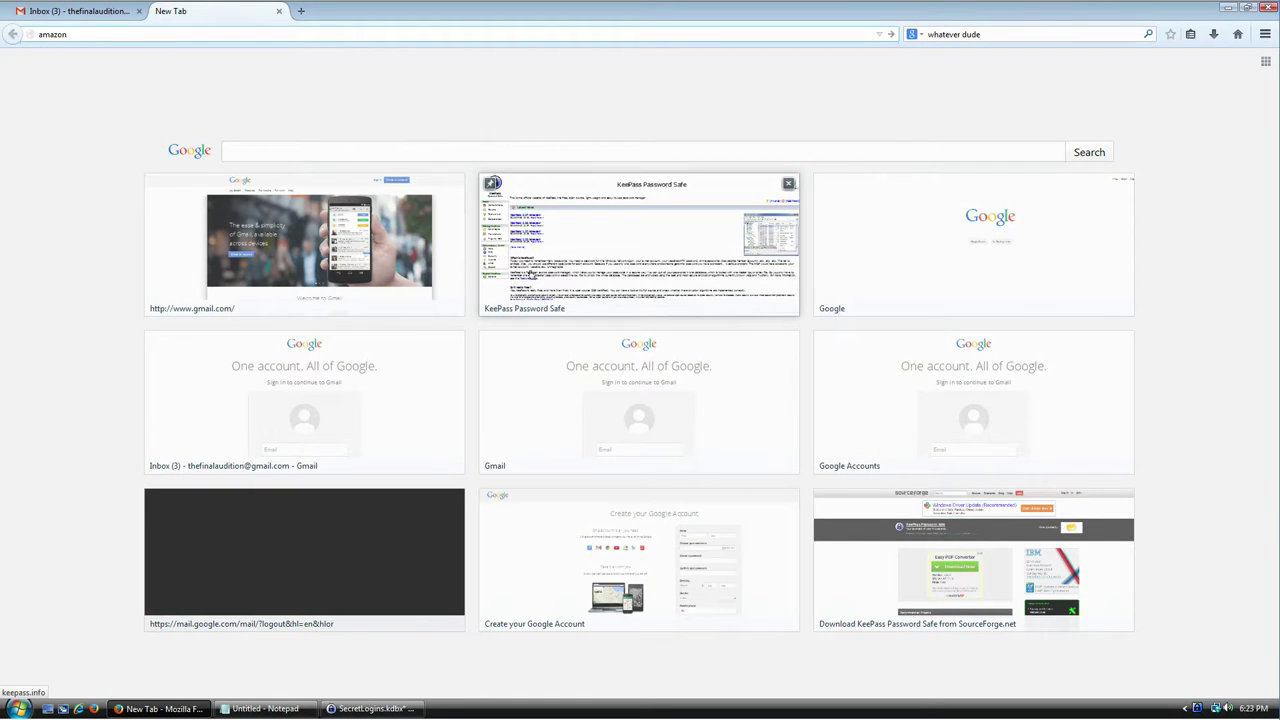
pyautogui.press('Return')
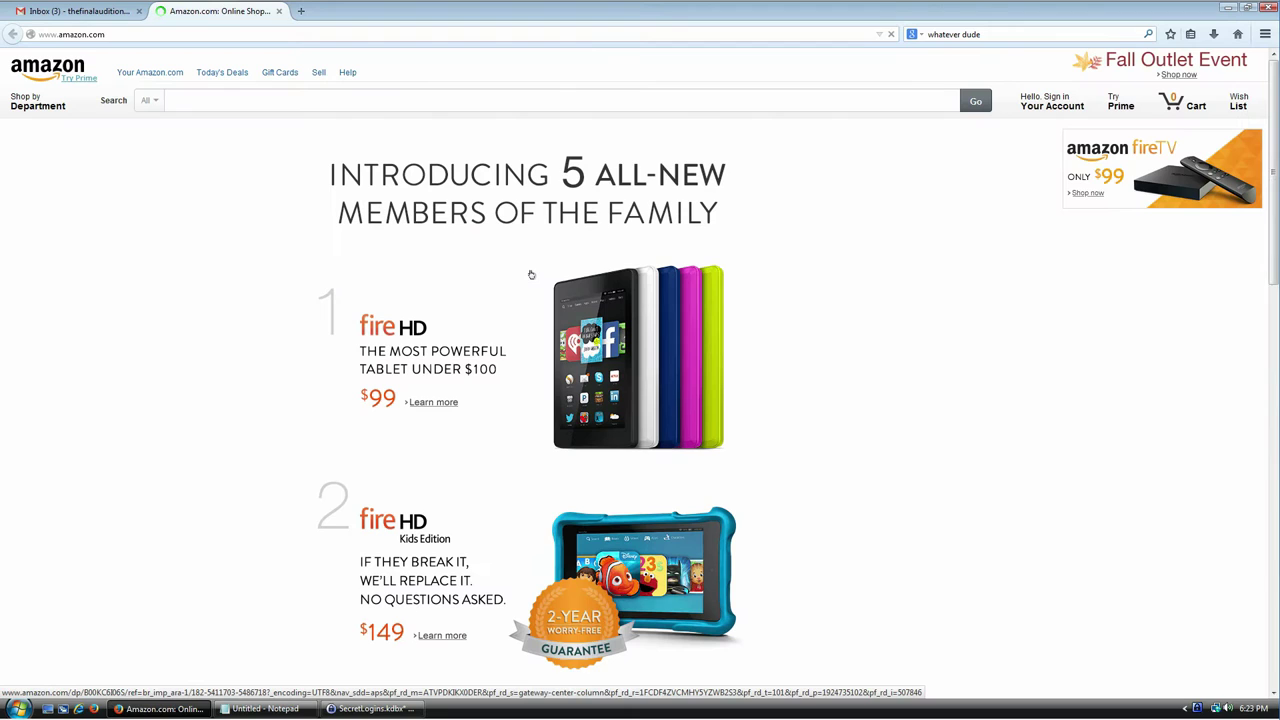
pyautogui.moveTo(1080, 105)
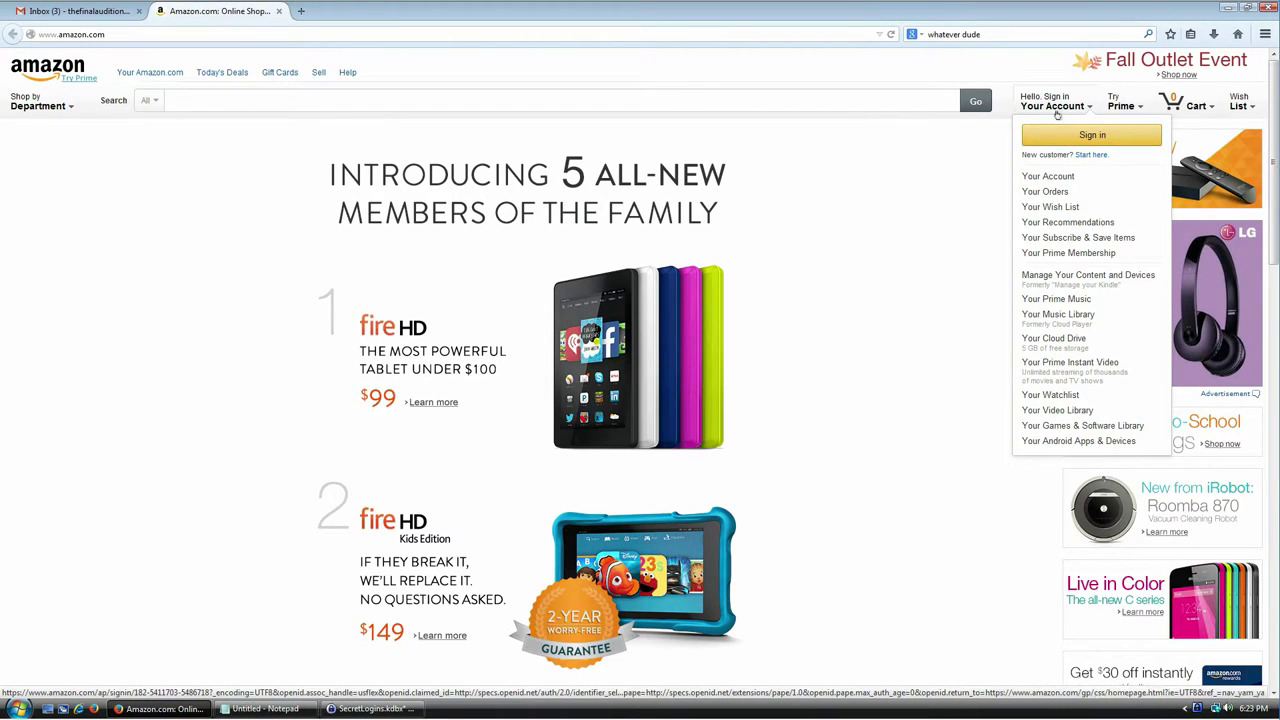
pyautogui.click(1088, 155)
pyautogui.click(675, 132)
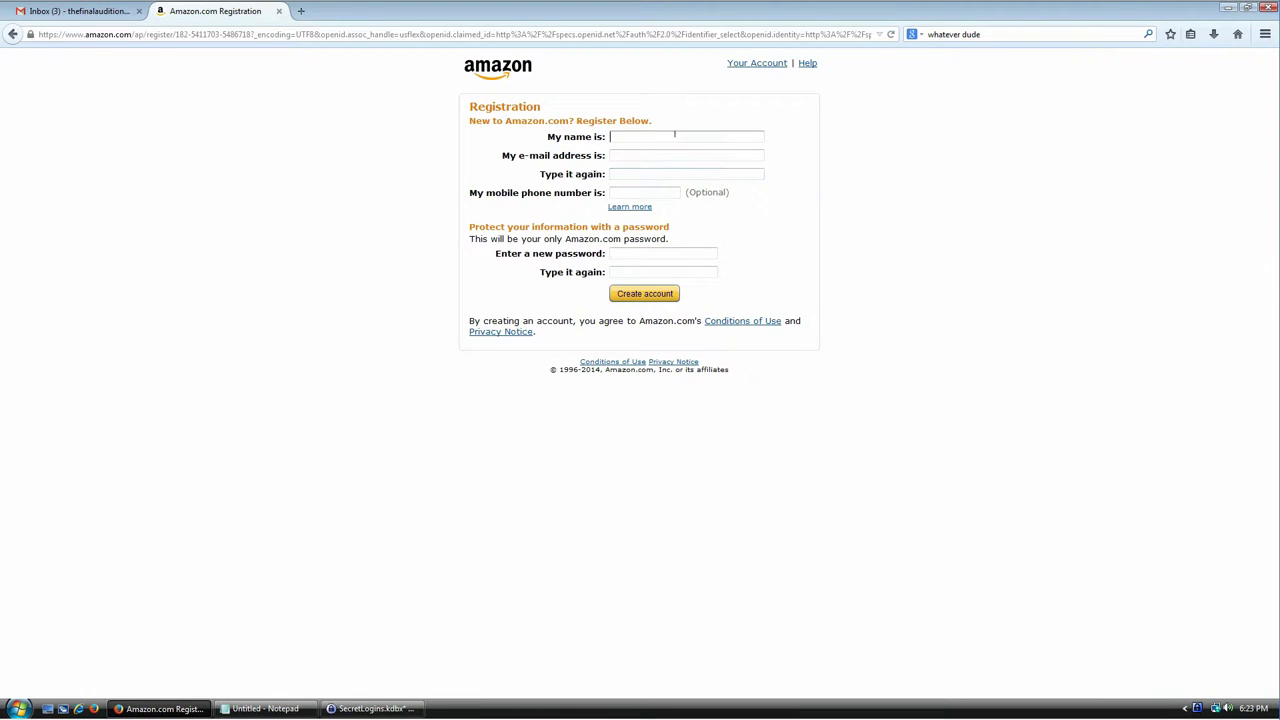
pyautogui.write('John Doe')
pyautogui.press('Tab')
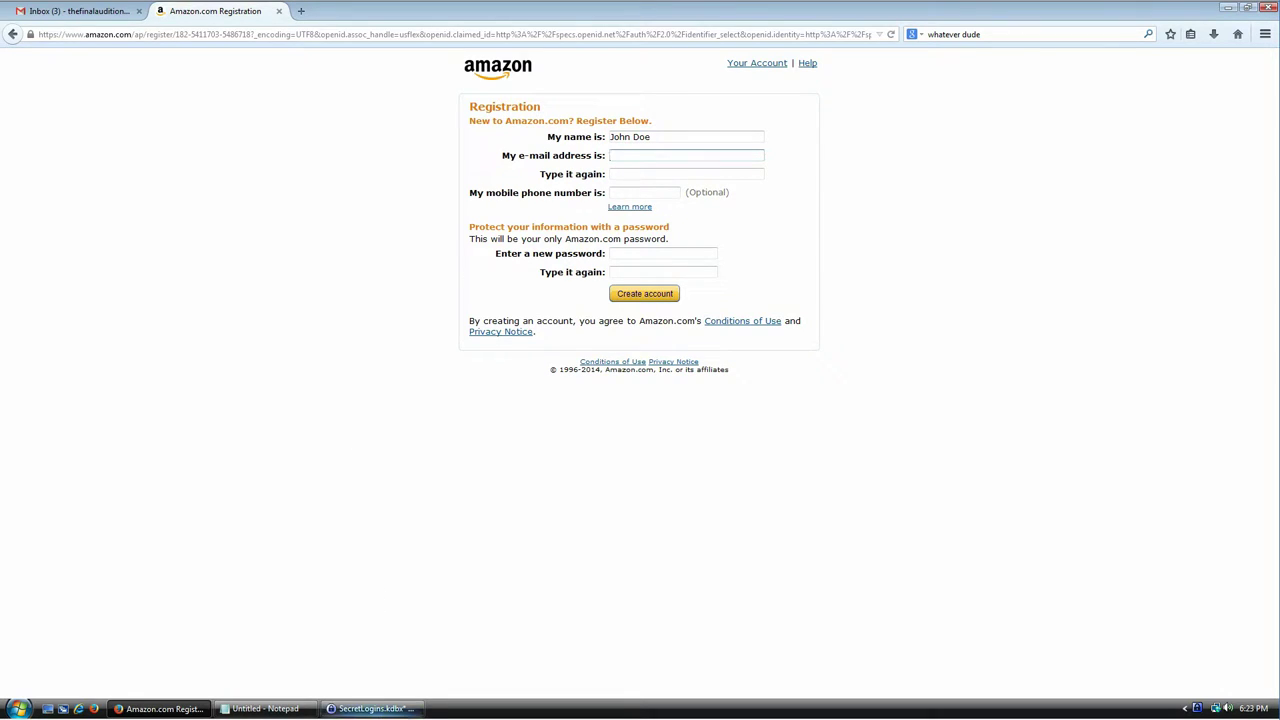
# Look up the Gmail entry's stored user name in KeePass, closing the entry unchanged
pyautogui.click(372, 708)
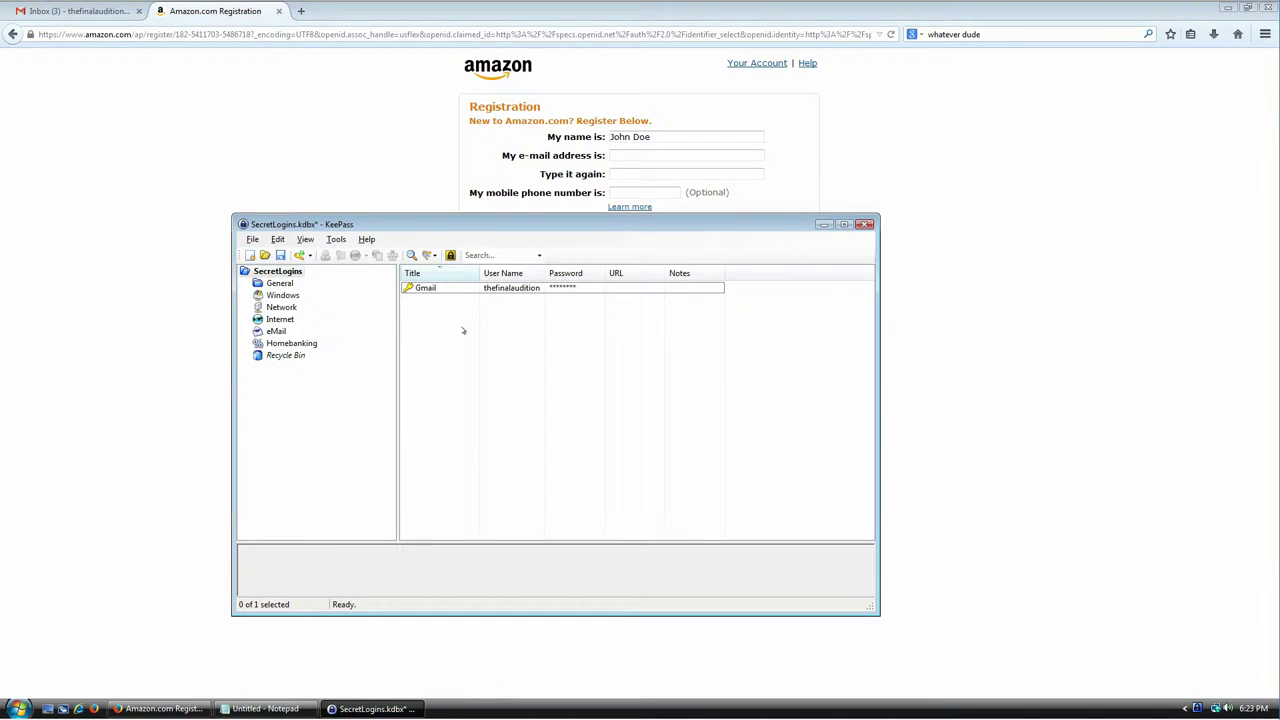
pyautogui.click(418, 291)
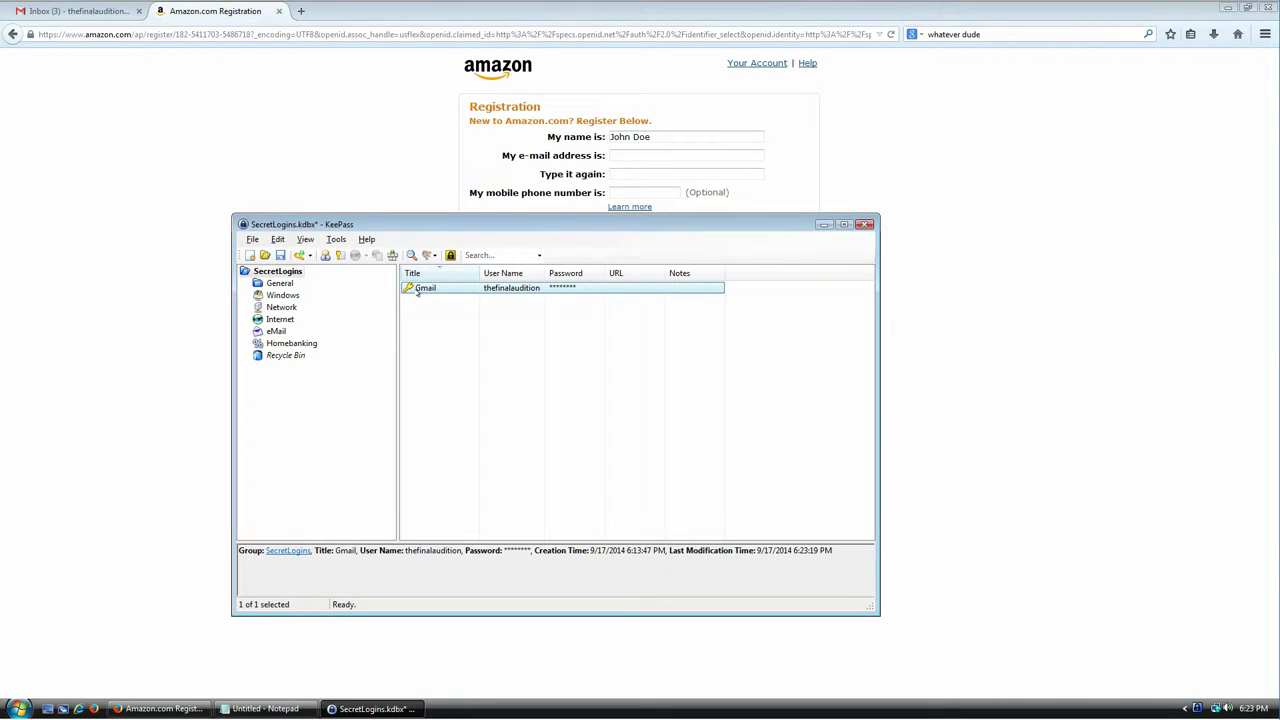
pyautogui.doubleClick(418, 289)
pyautogui.doubleClick(490, 349)
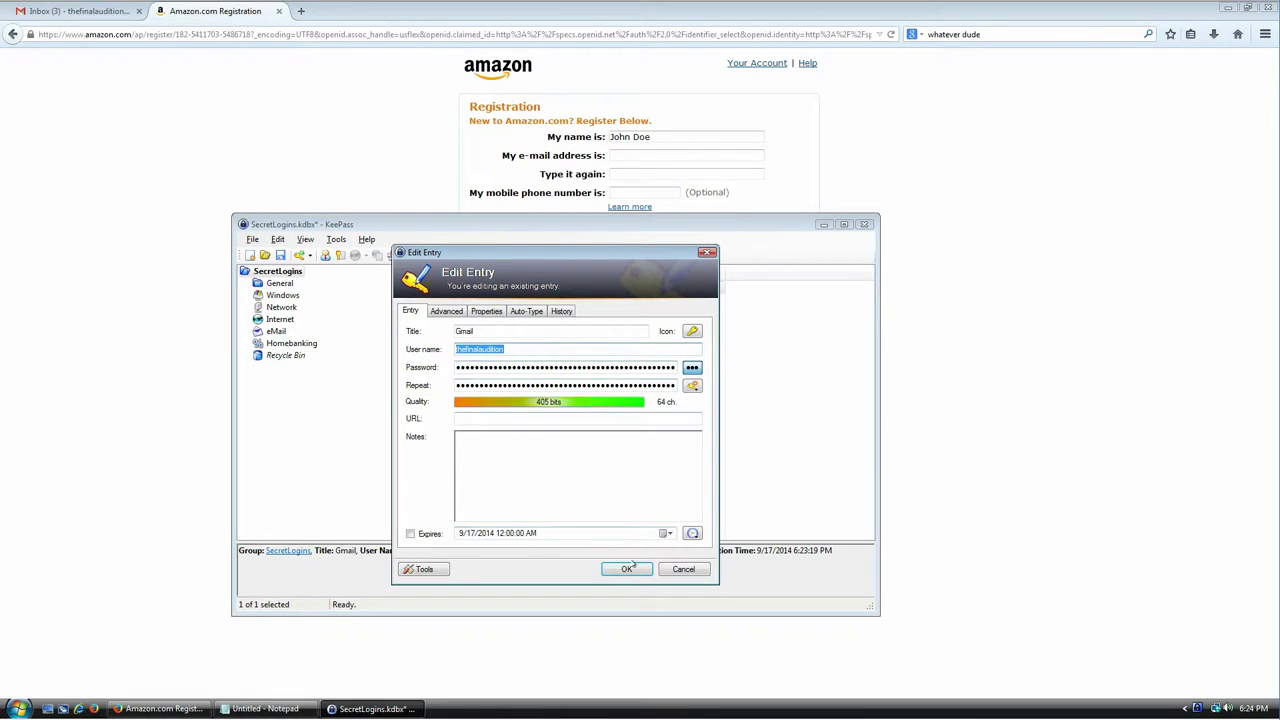
pyautogui.click(665, 571)
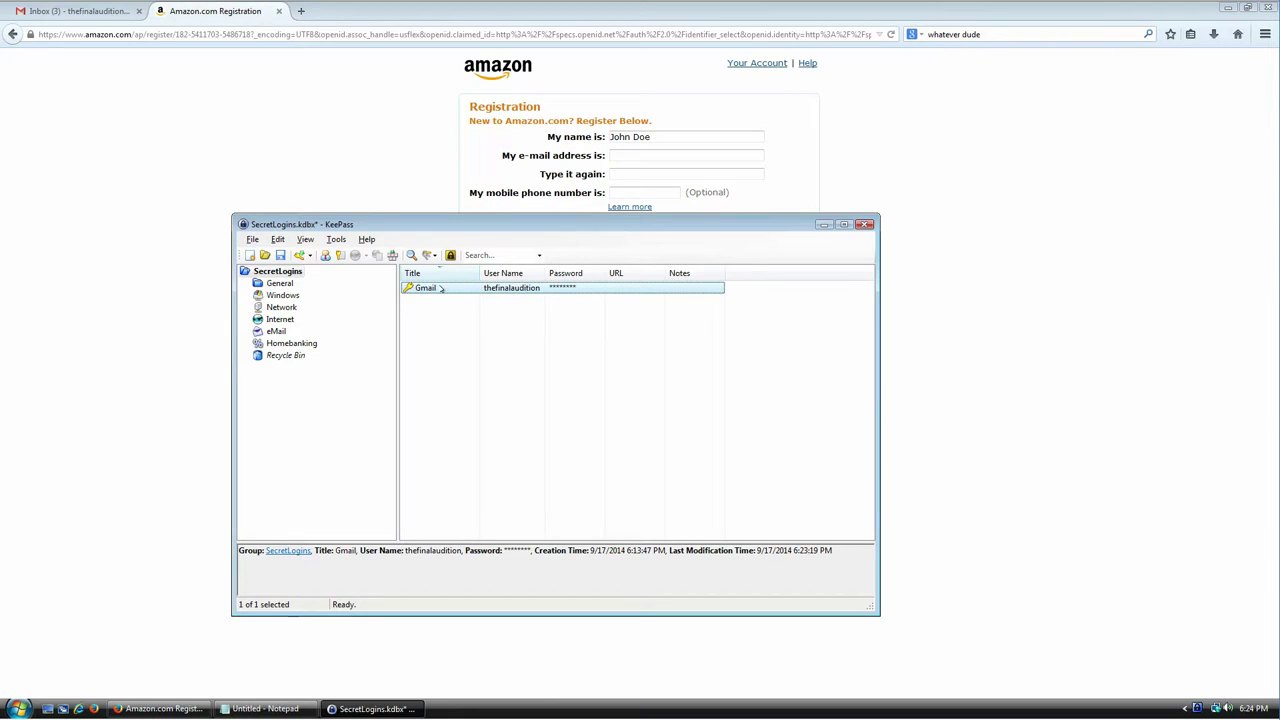
pyautogui.rightClick(440, 288)
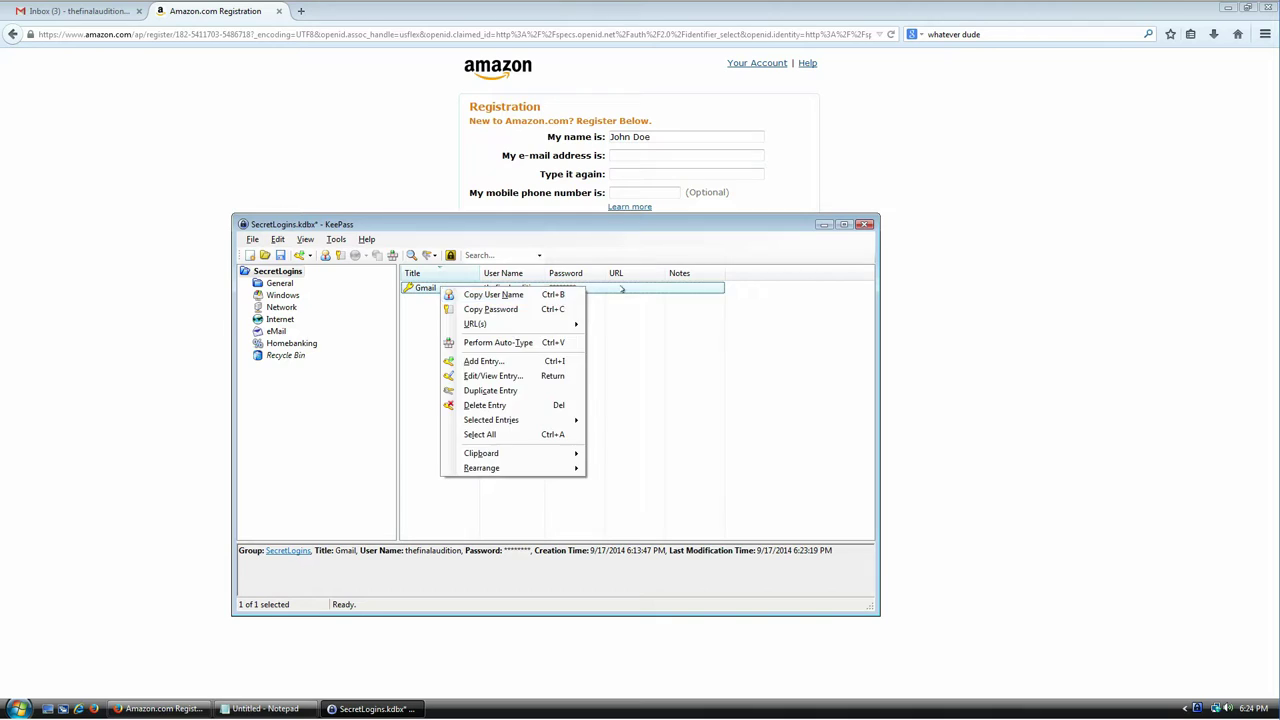
pyautogui.click(498, 294)
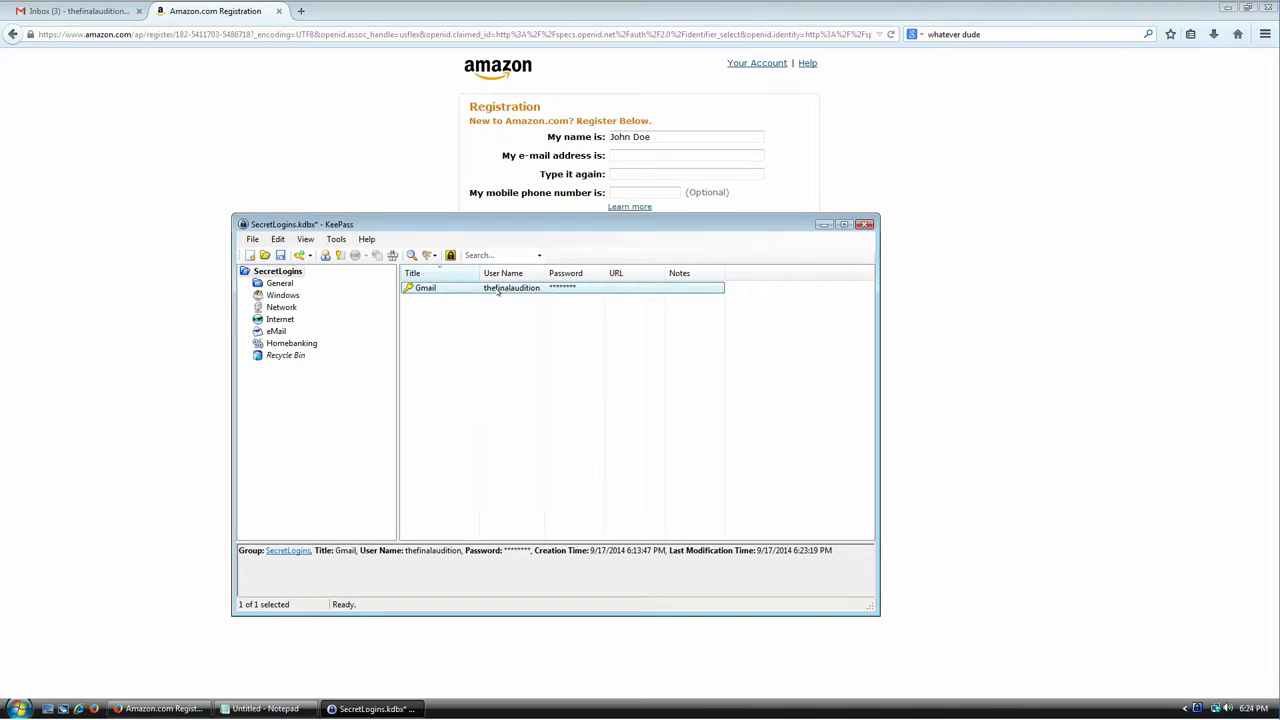
pyautogui.click(672, 155)
pyautogui.hotkey('ctrl', 'v')
pyautogui.write('"')
pyautogui.write('@gmail.com')
pyautogui.press('Tab')
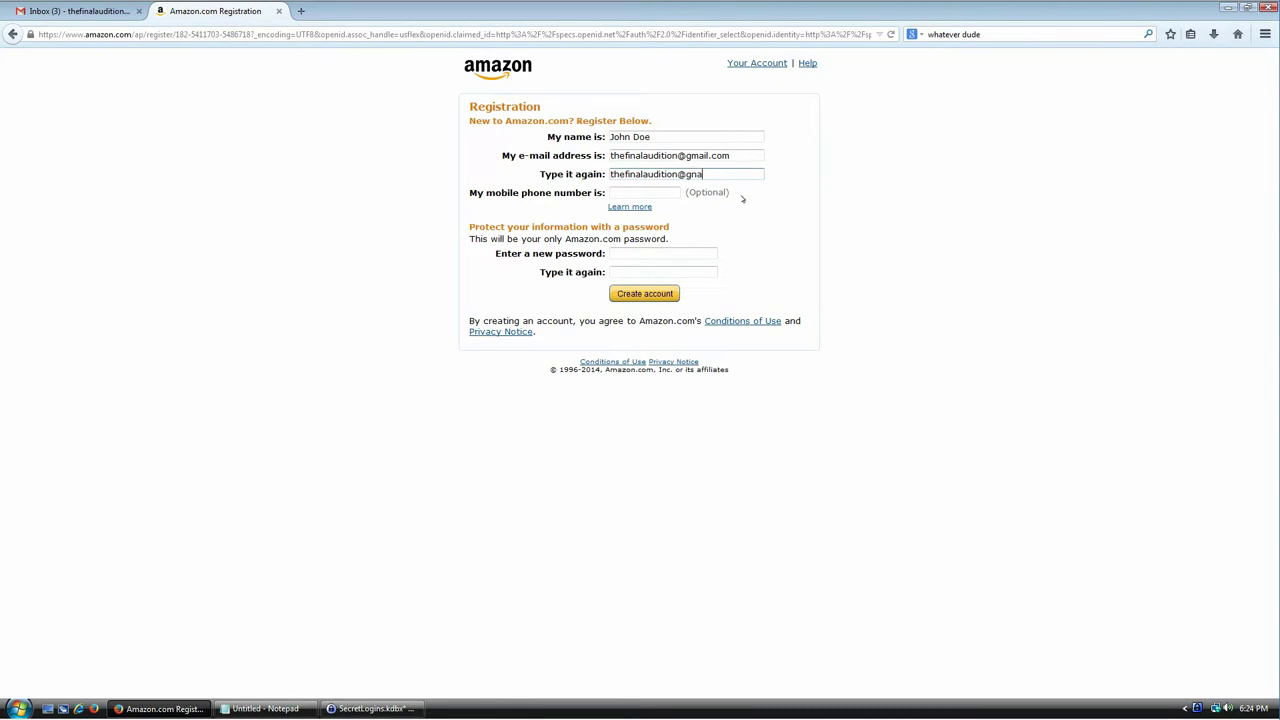
pyautogui.press('Tab')
# Reopen and close the Gmail entry unchanged, then bring up the KeePass entry list's context menu
pyautogui.click(637, 250)
pyautogui.click(372, 708)
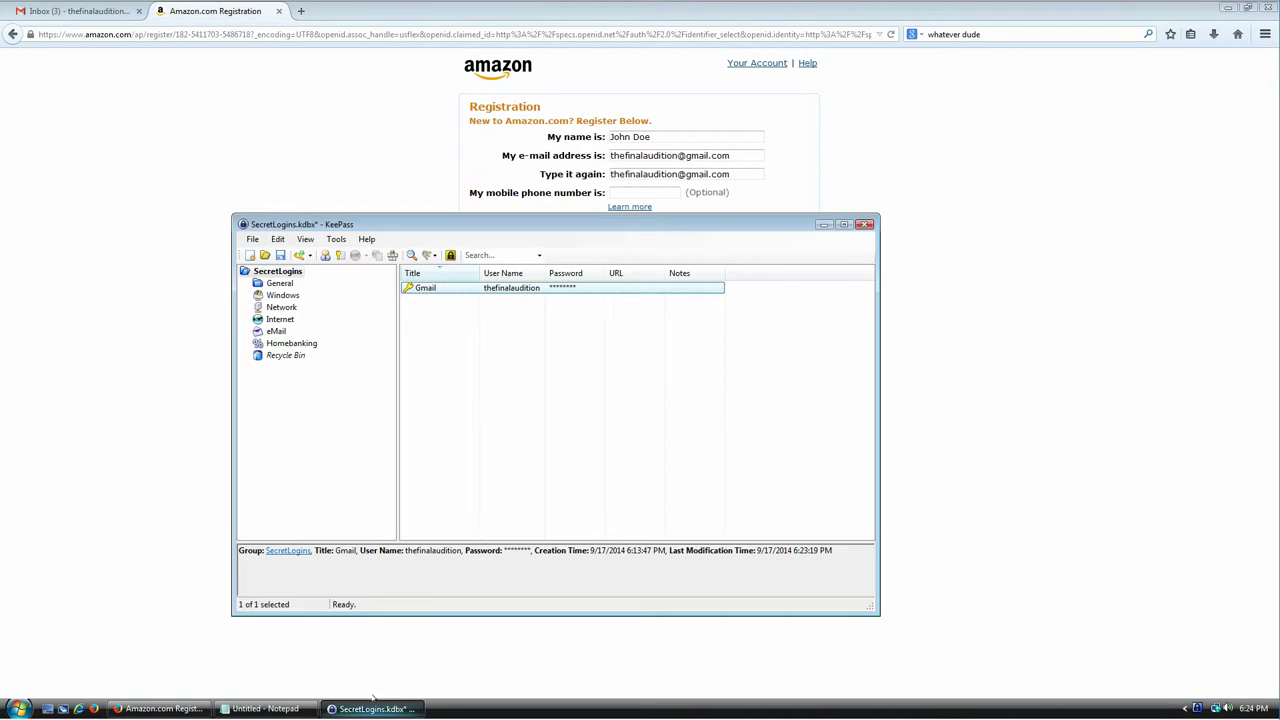
pyautogui.doubleClick(445, 289)
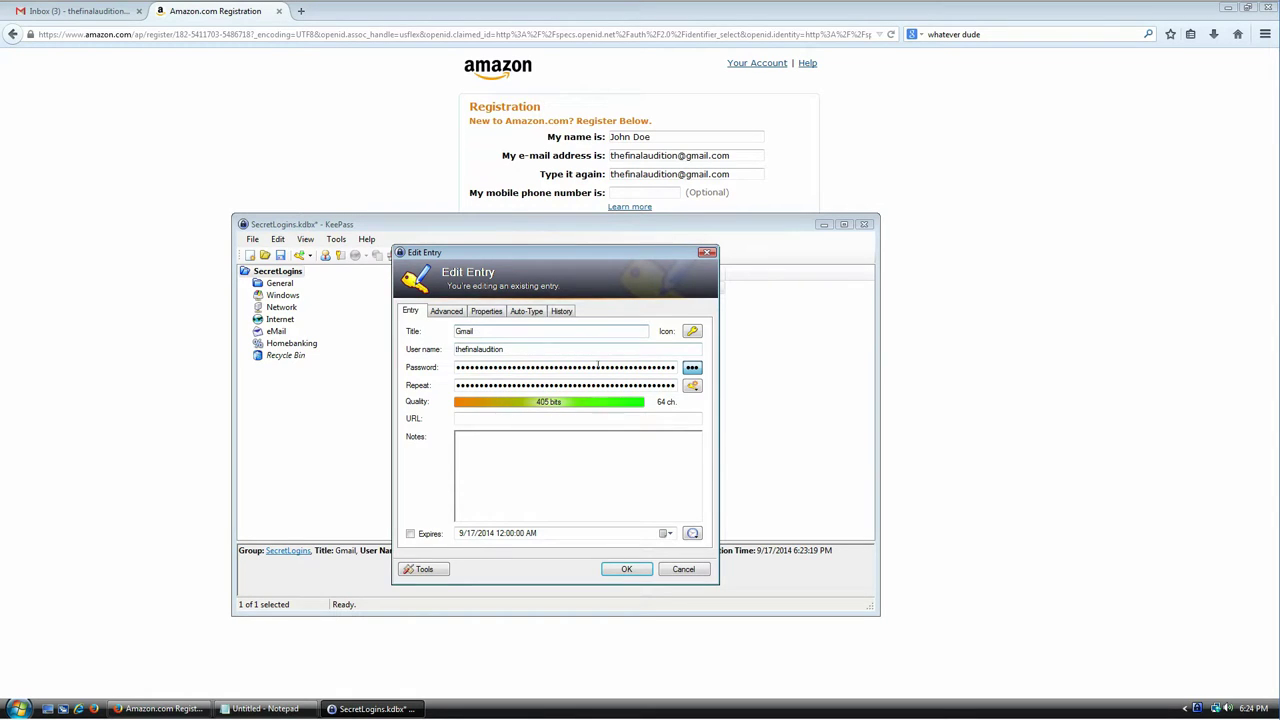
pyautogui.click(673, 570)
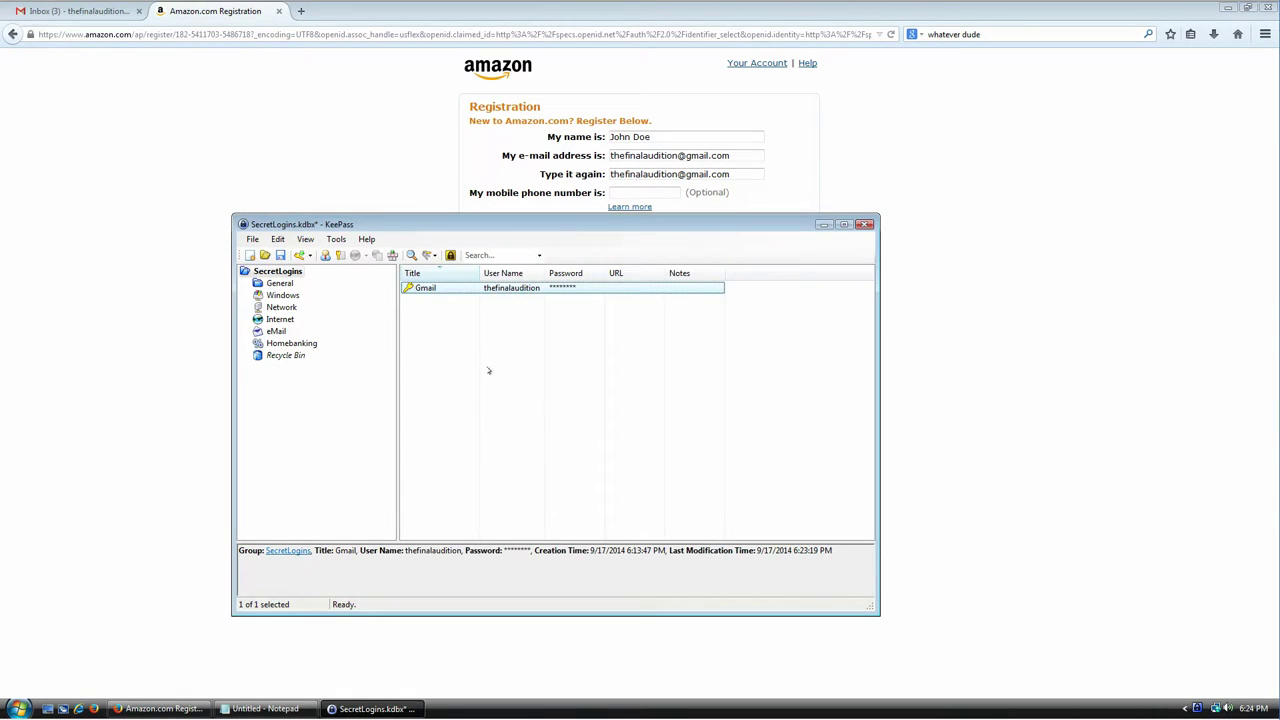
pyautogui.rightClick(437, 308)
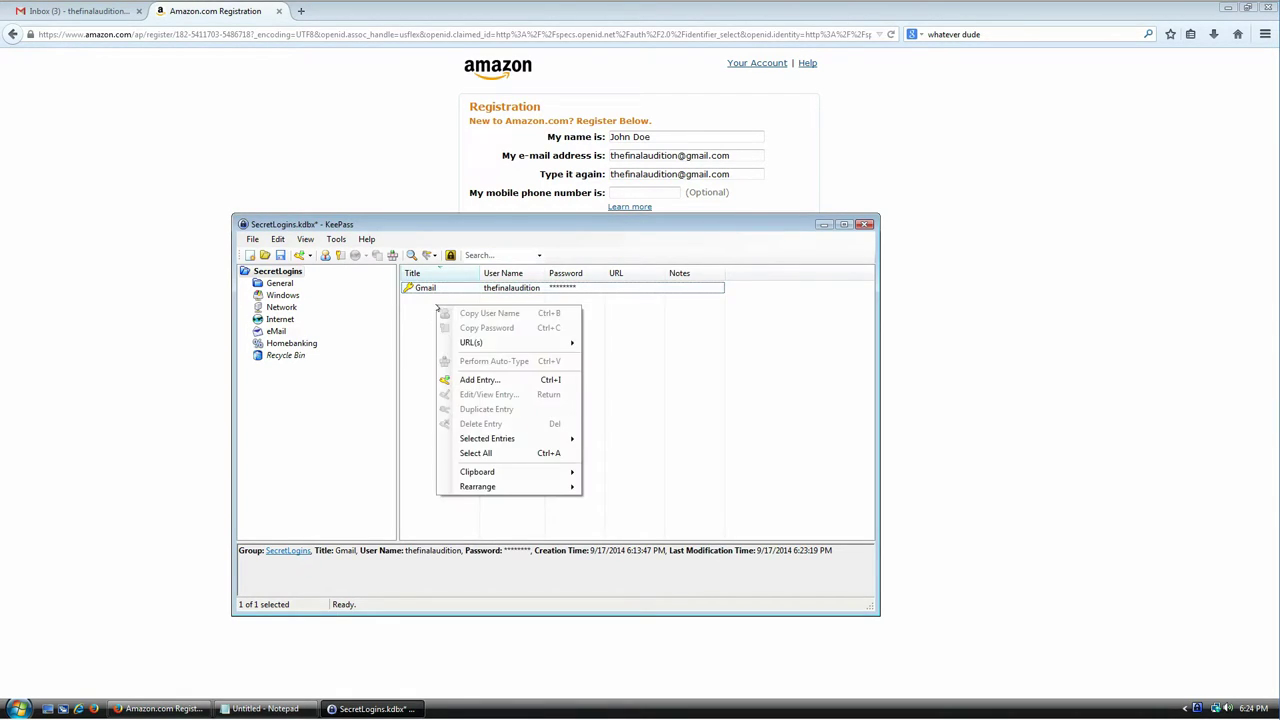
# Add a KeePass entry titled amazon.com with the Amazon form's e-mail address as user name
pyautogui.click(480, 380)
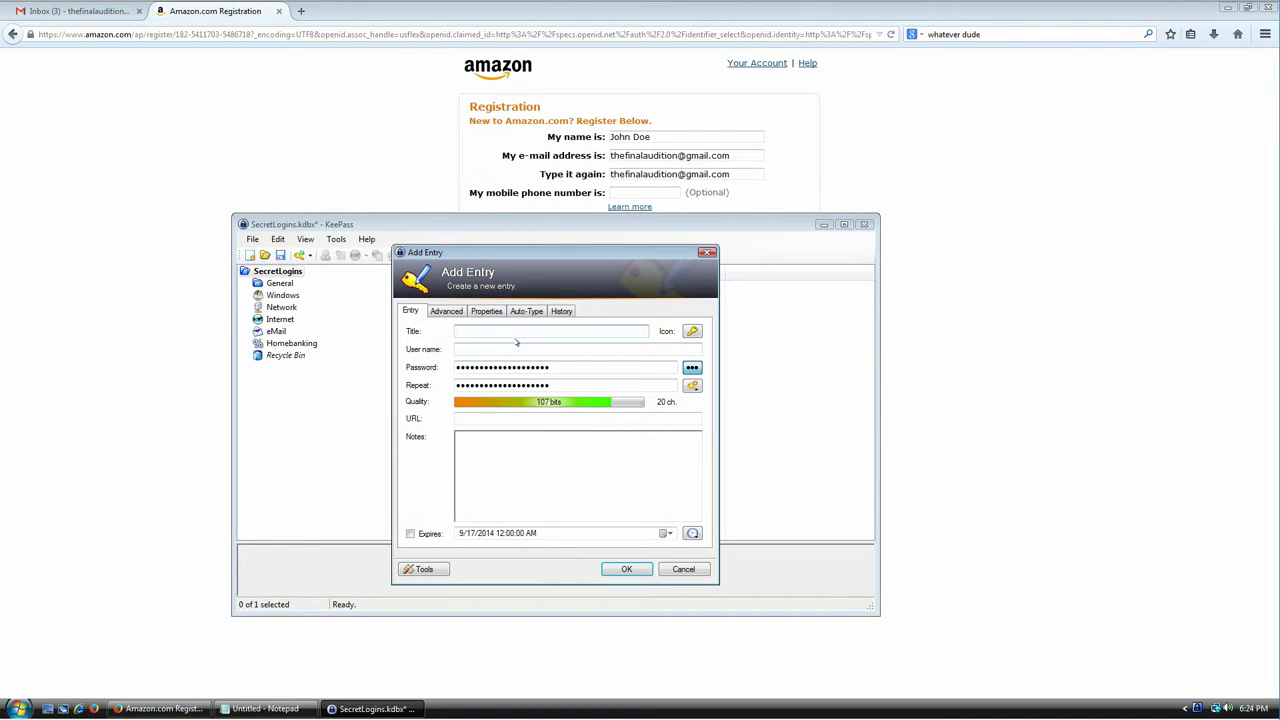
pyautogui.write('amazon.com')
pyautogui.press('Tab')
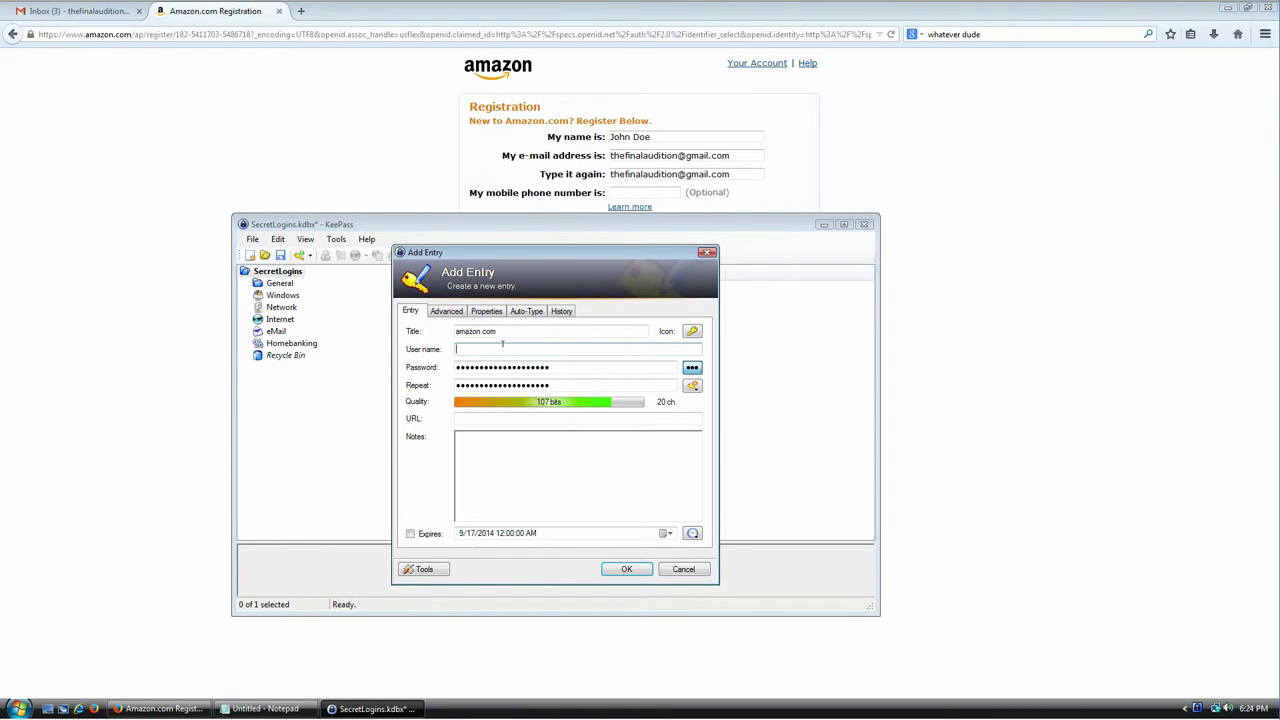
pyautogui.click(740, 156)
pyautogui.moveTo(740, 156); pyautogui.dragTo(574, 154)
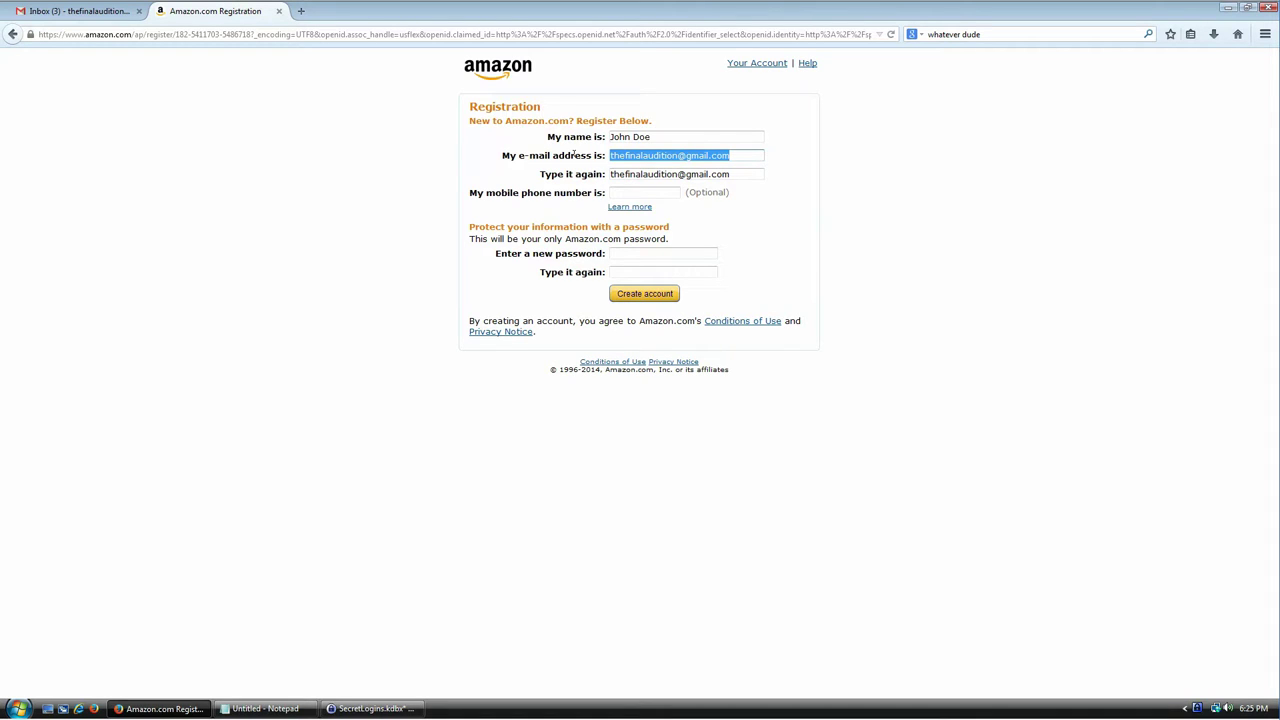
pyautogui.hotkey('alt', 'Tab')
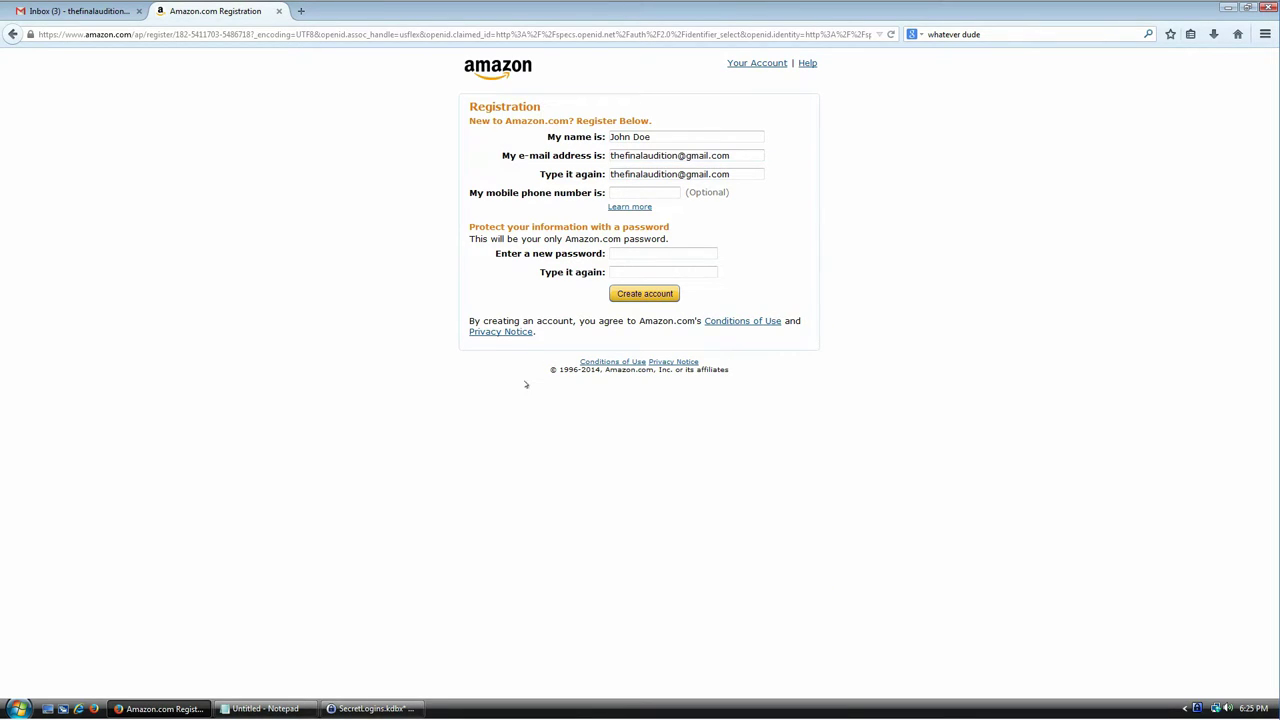
pyautogui.click(370, 708)
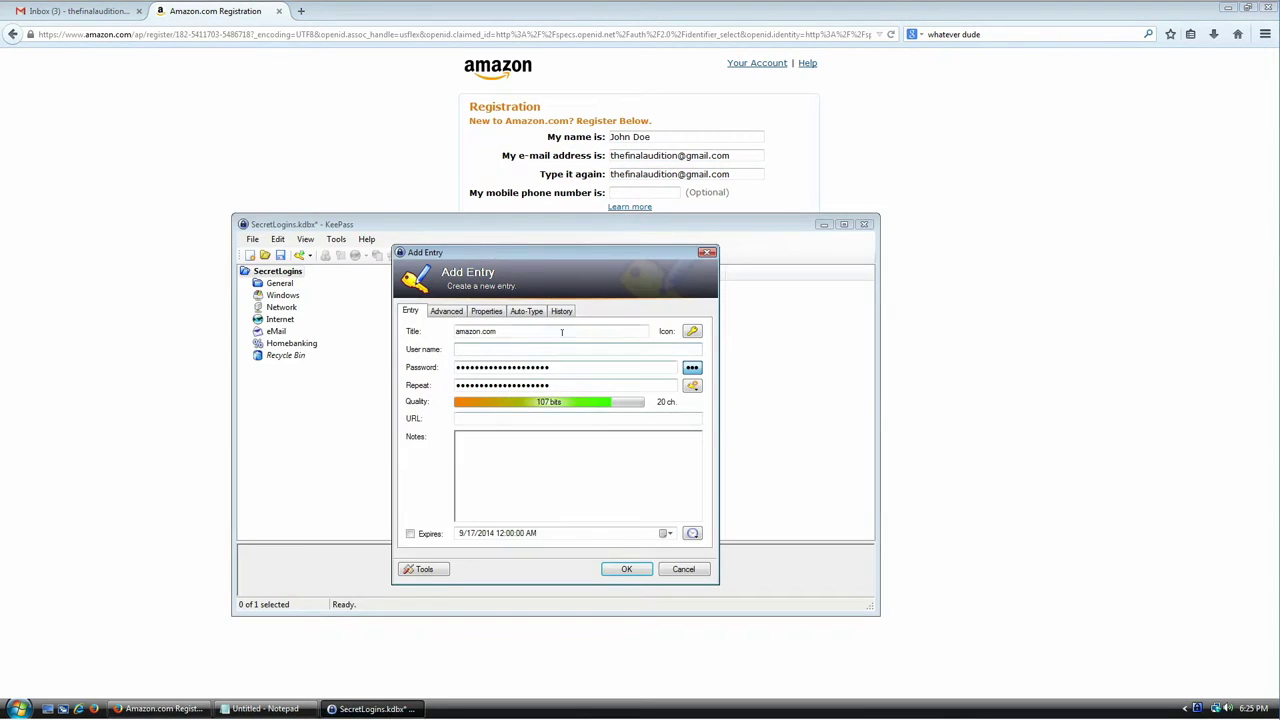
pyautogui.hotkey('ctrl', 'v')
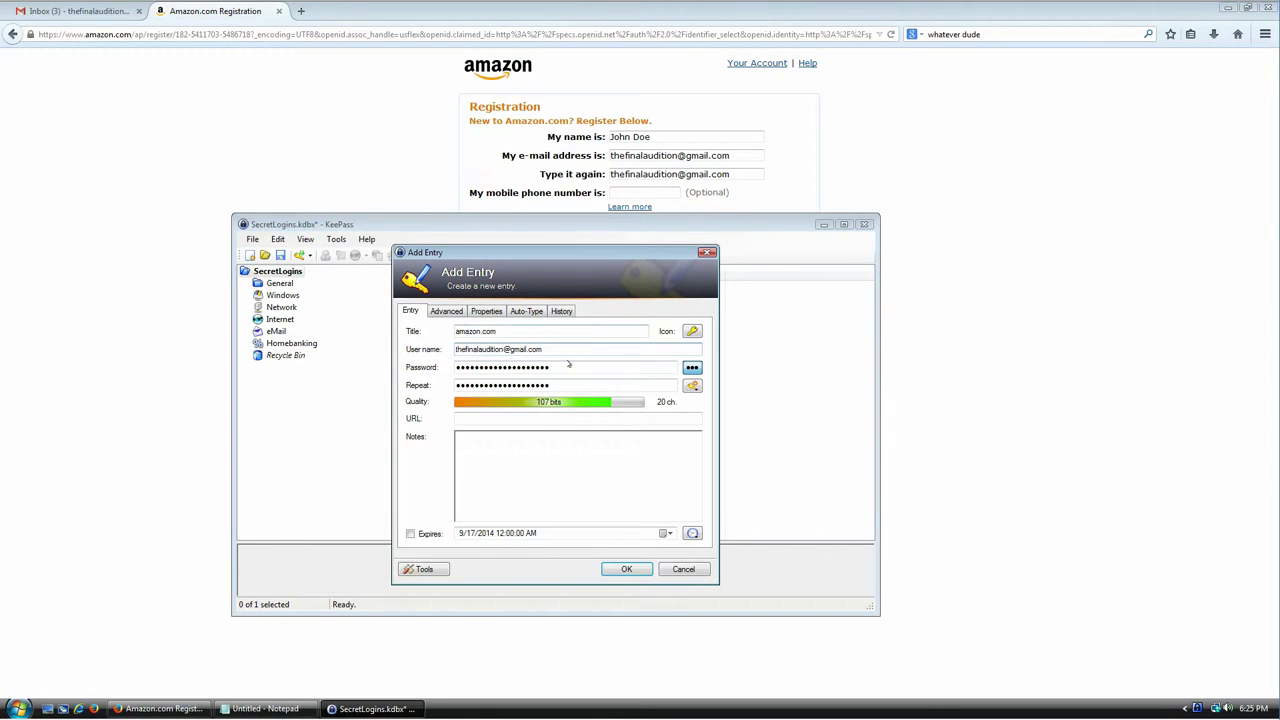
pyautogui.click(693, 386)
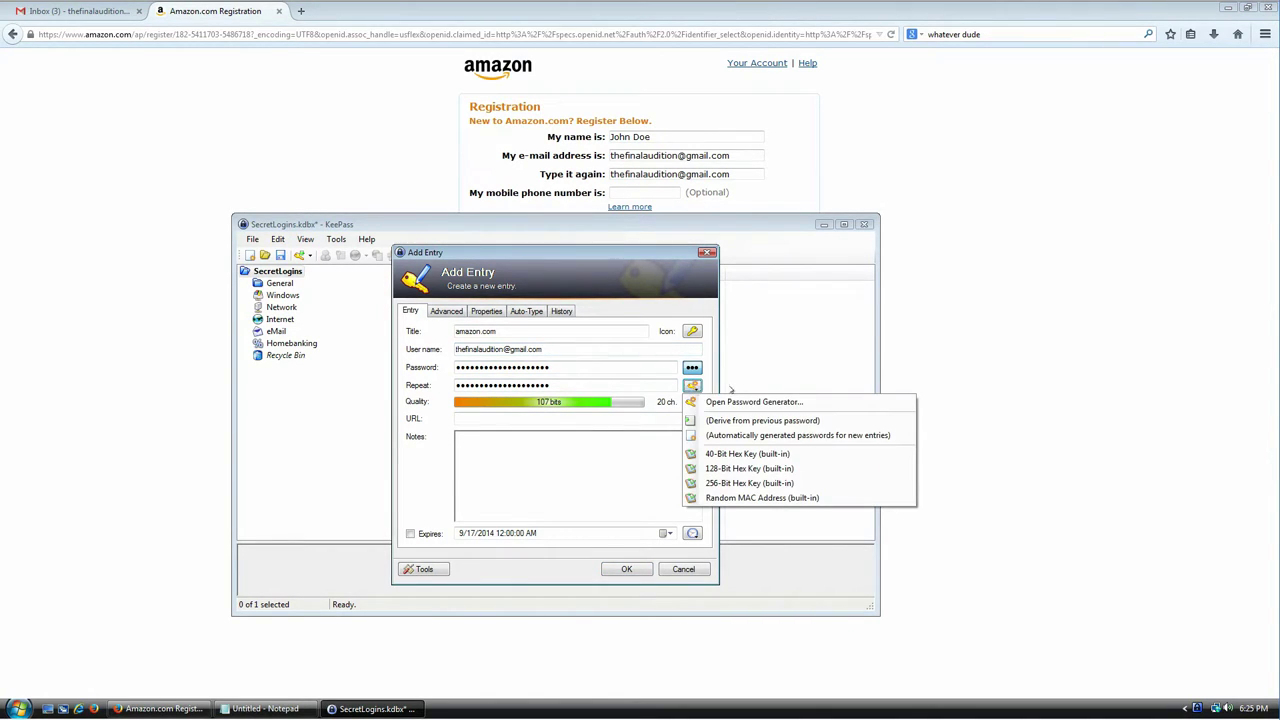
# Add minus, underline and space characters to the password generator and set length to 70
pyautogui.click(747, 403)
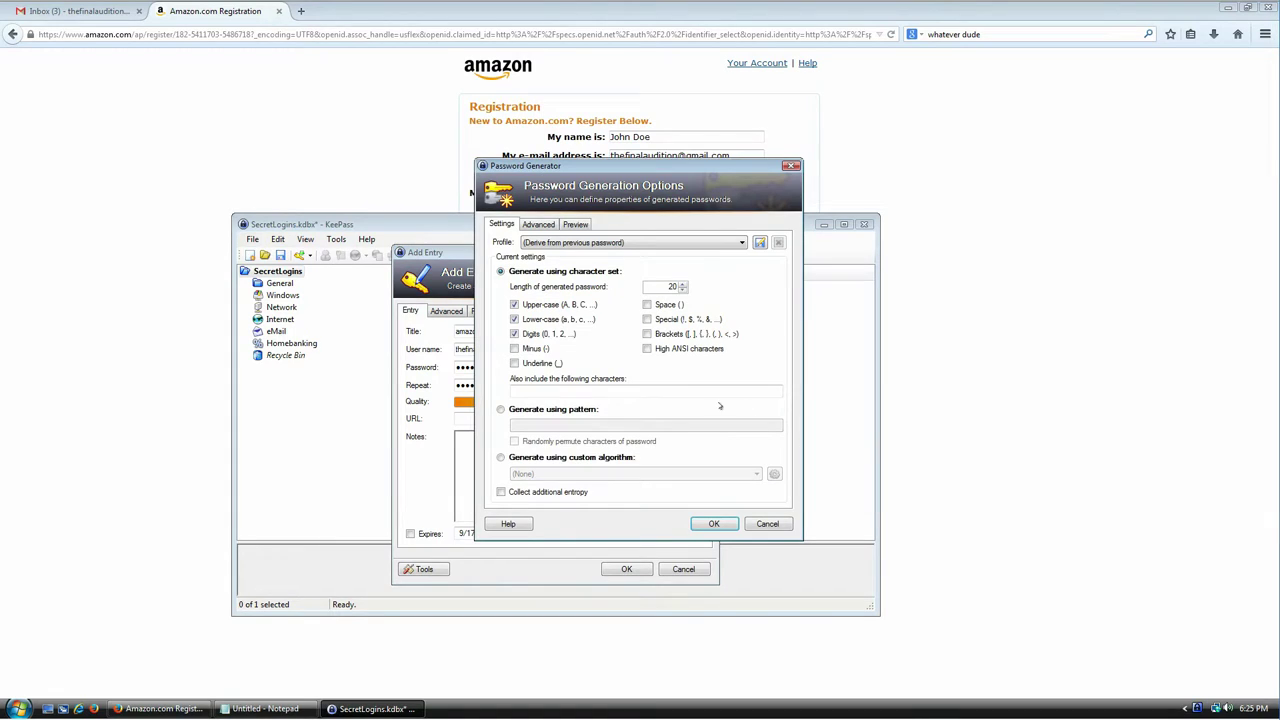
pyautogui.click(536, 349)
pyautogui.click(537, 363)
pyautogui.click(676, 308)
pyautogui.doubleClick(672, 287)
pyautogui.write('70')
# Check the sample passwords in Preview, then enable Collect additional entropy and accept
pyautogui.click(578, 225)
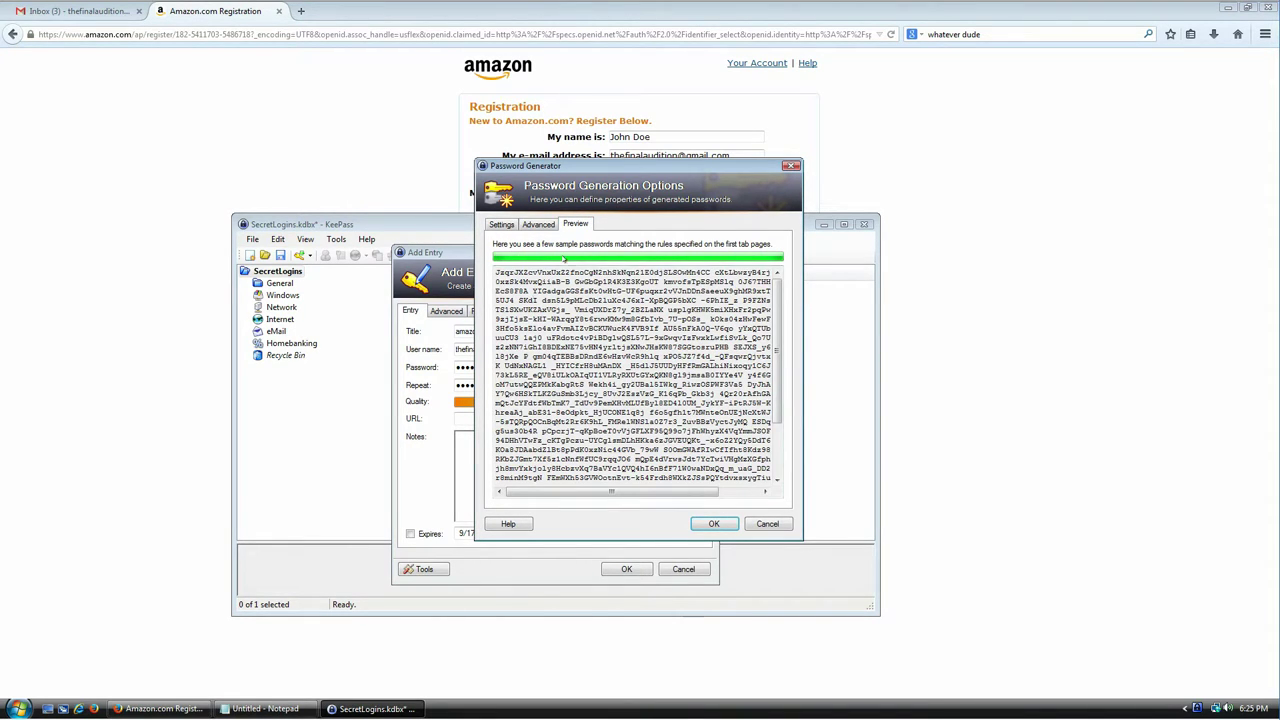
pyautogui.moveTo(567, 270); pyautogui.dragTo(700, 410)
pyautogui.moveTo(583, 421); pyautogui.dragTo(597, 459)
pyautogui.click(605, 431)
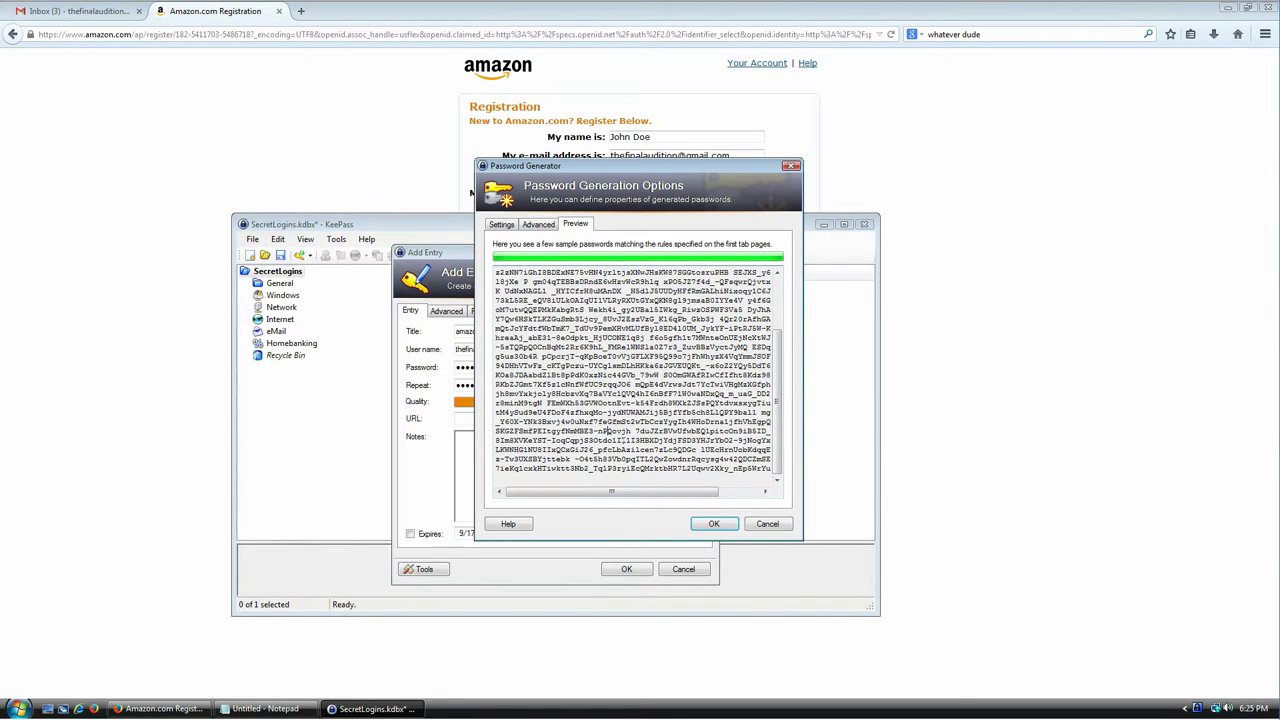
pyautogui.click(503, 225)
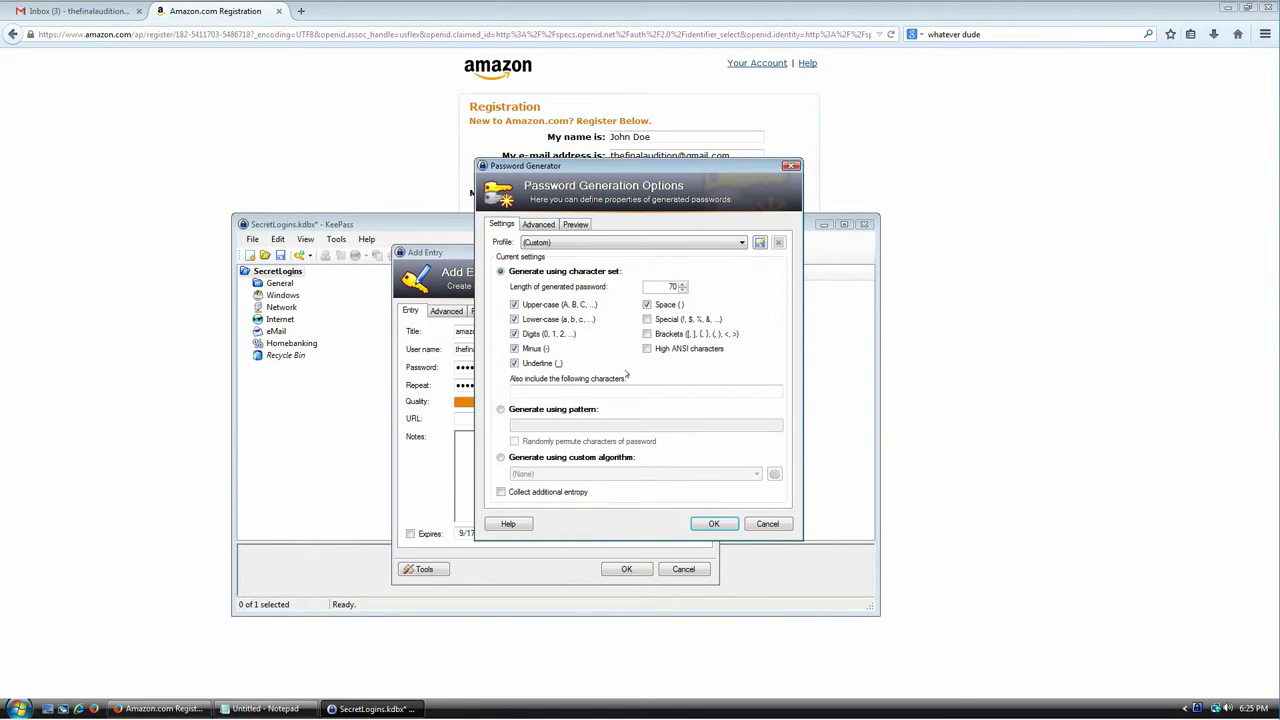
pyautogui.click(501, 491)
pyautogui.click(714, 524)
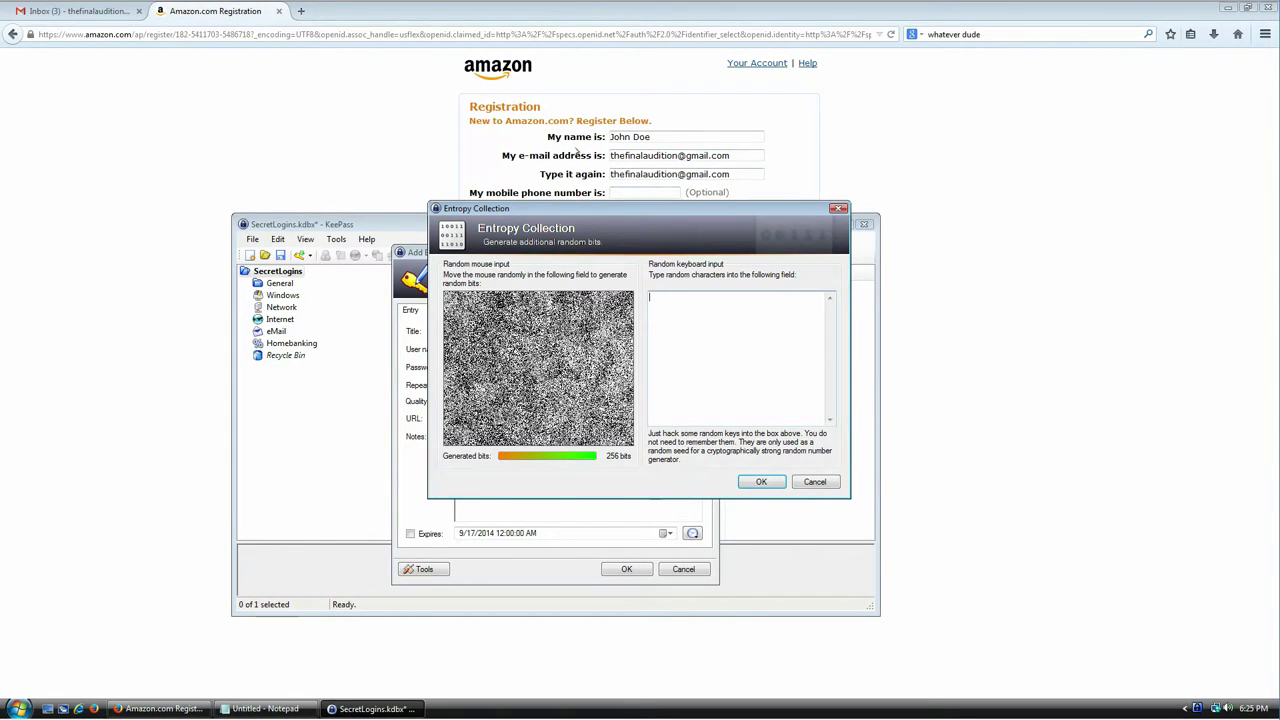
# Paste text copied from the Amazon registration form into the entropy keyboard box, removing blank lines
pyautogui.click(466, 104)
pyautogui.moveTo(466, 104); pyautogui.dragTo(674, 190)
pyautogui.hotkey('ctrl', 'c')
pyautogui.click(370, 708)
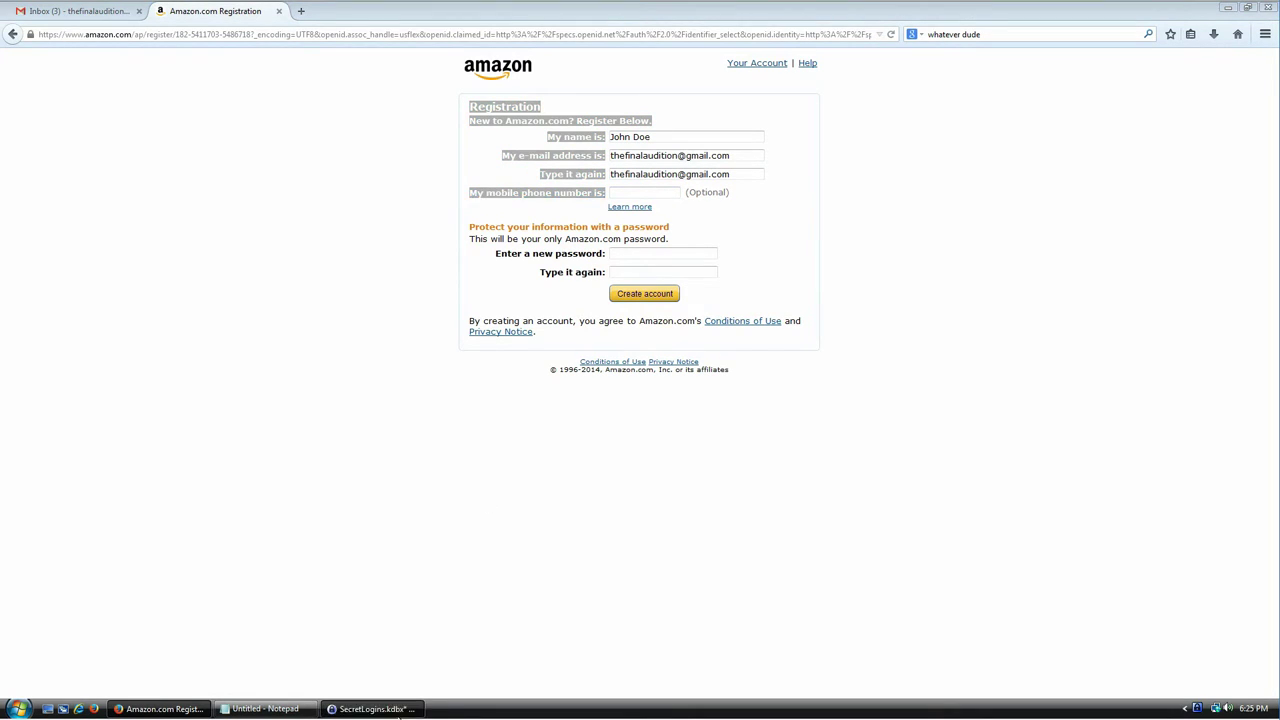
pyautogui.click(728, 401)
pyautogui.hotkey('ctrl', 'v')
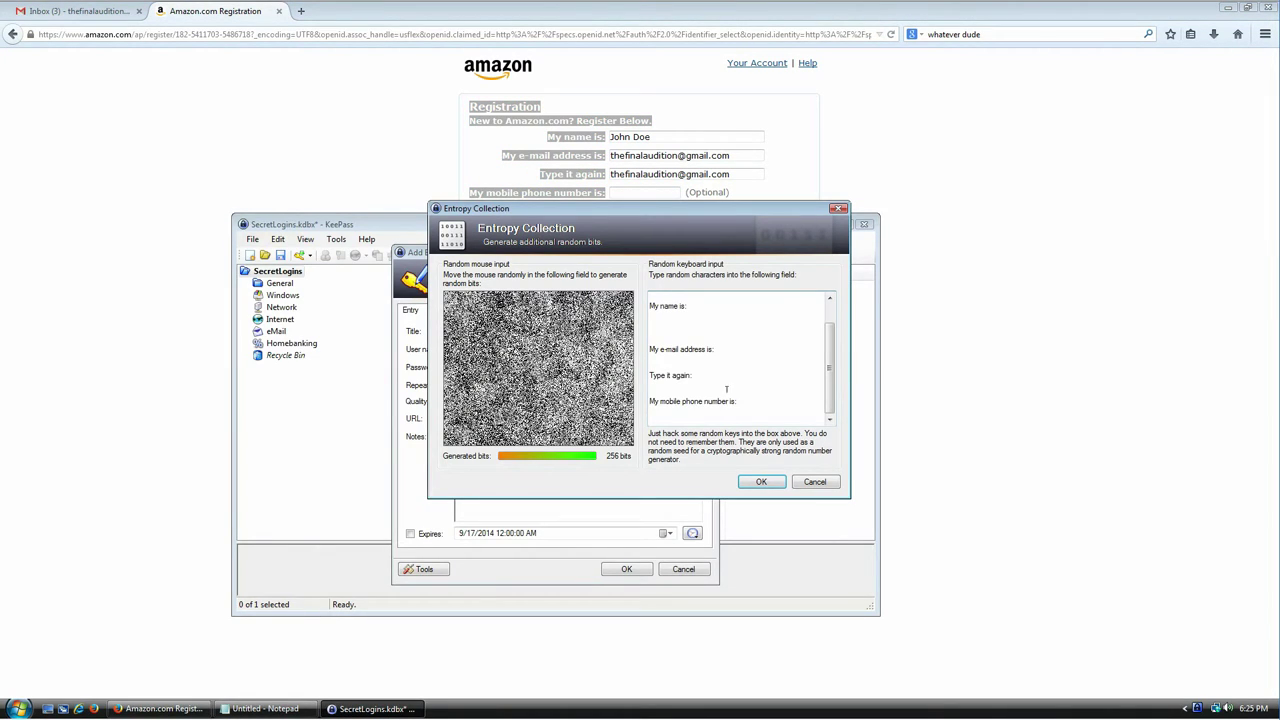
pyautogui.scroll(2, 726, 390)
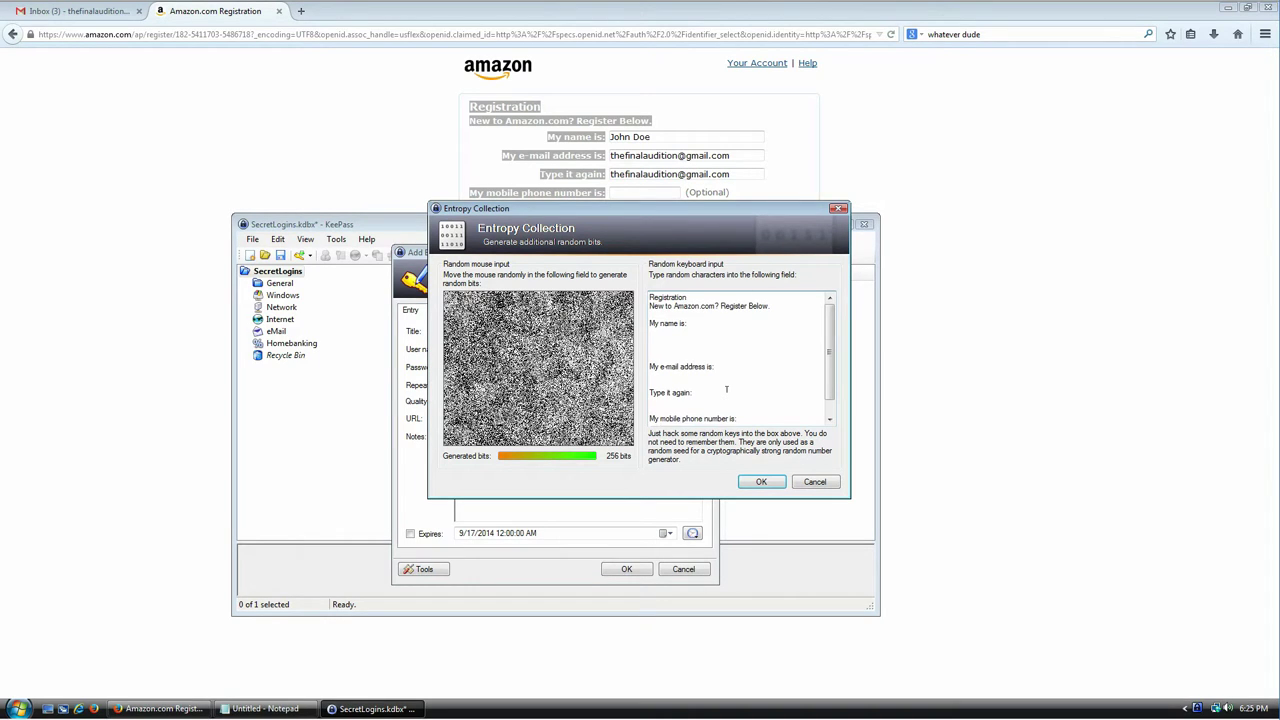
pyautogui.press('Down')
pyautogui.press('Down')
pyautogui.press('Delete')
pyautogui.press('Delete')
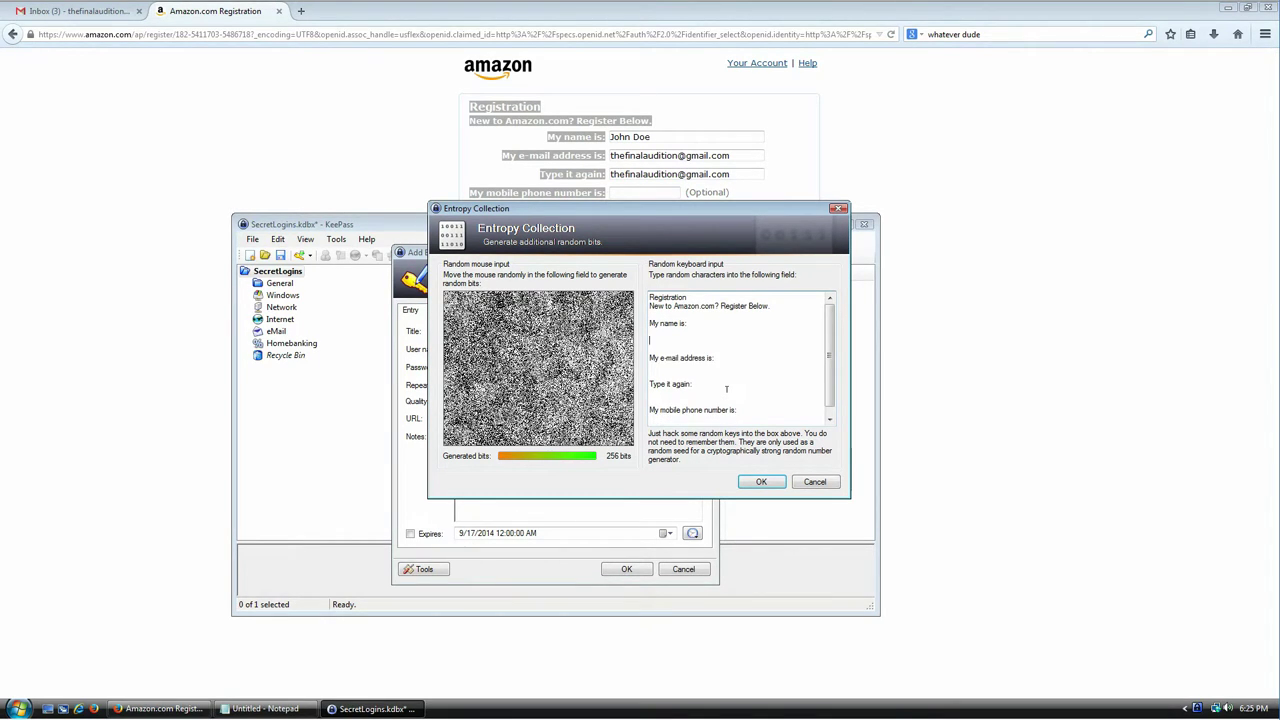
pyautogui.press('Down')
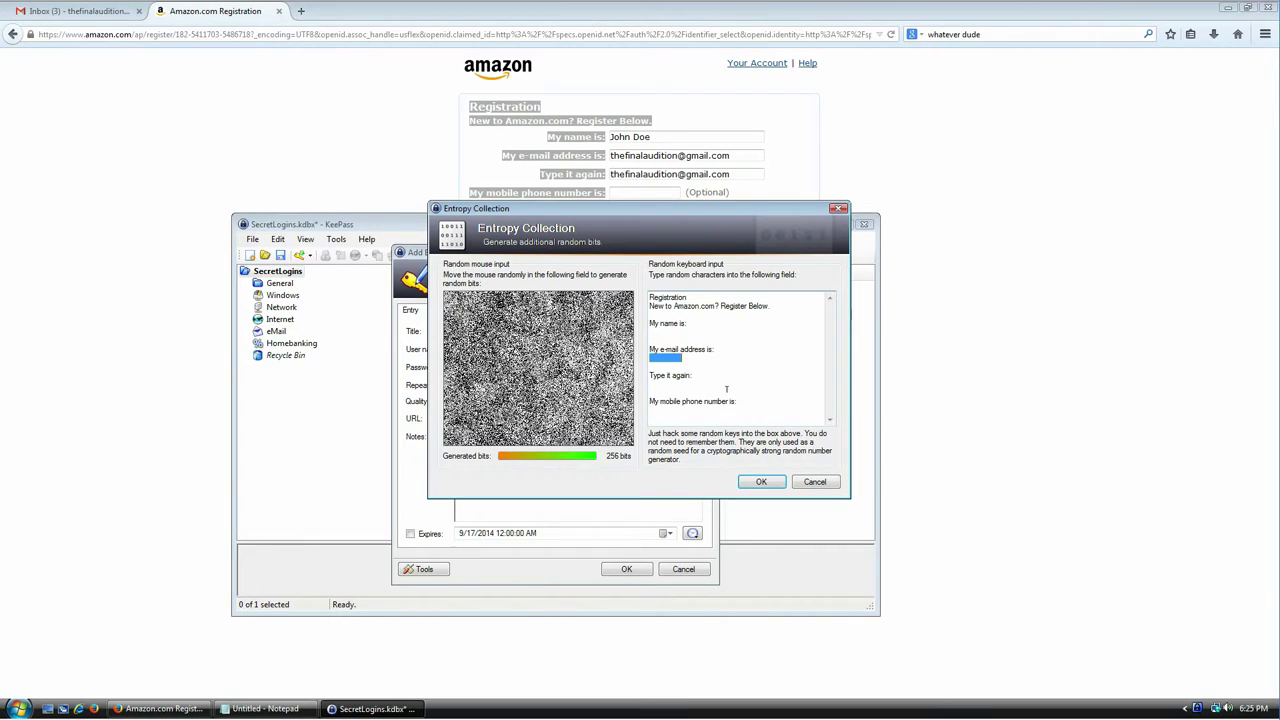
pyautogui.press('Delete')
pyautogui.moveTo(729, 391); pyautogui.dragTo(651, 260)
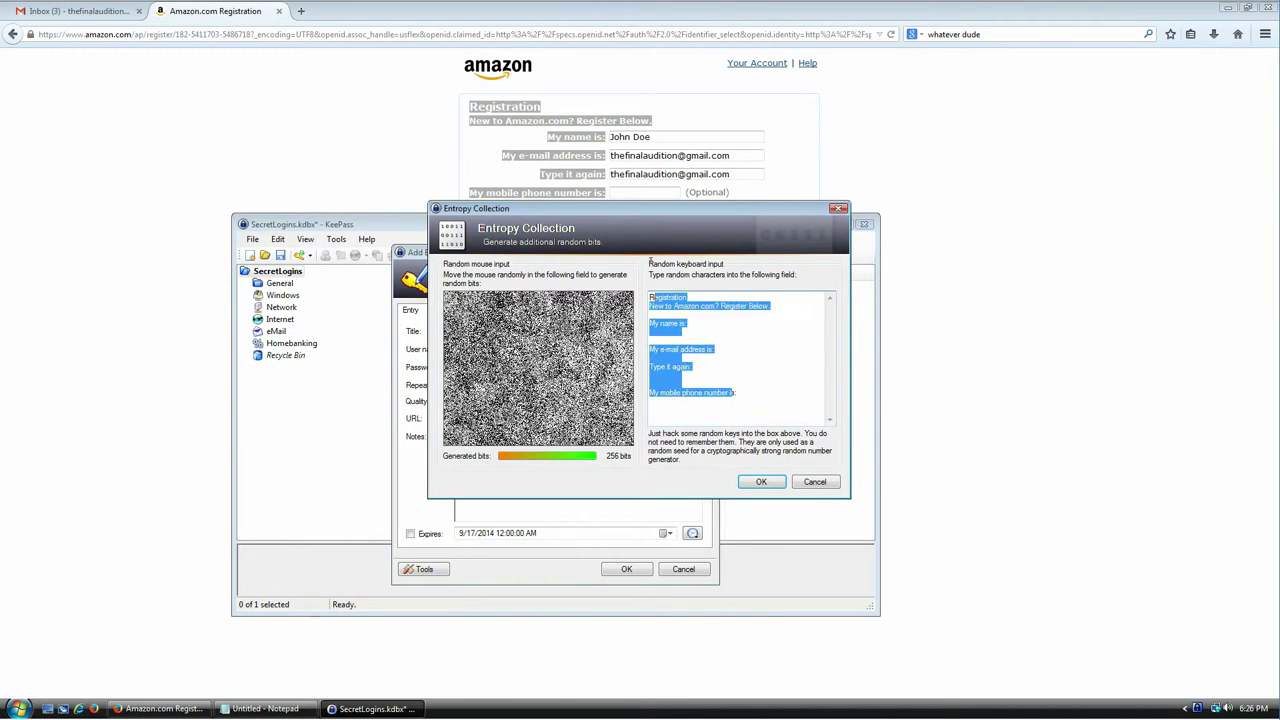
pyautogui.click(746, 311)
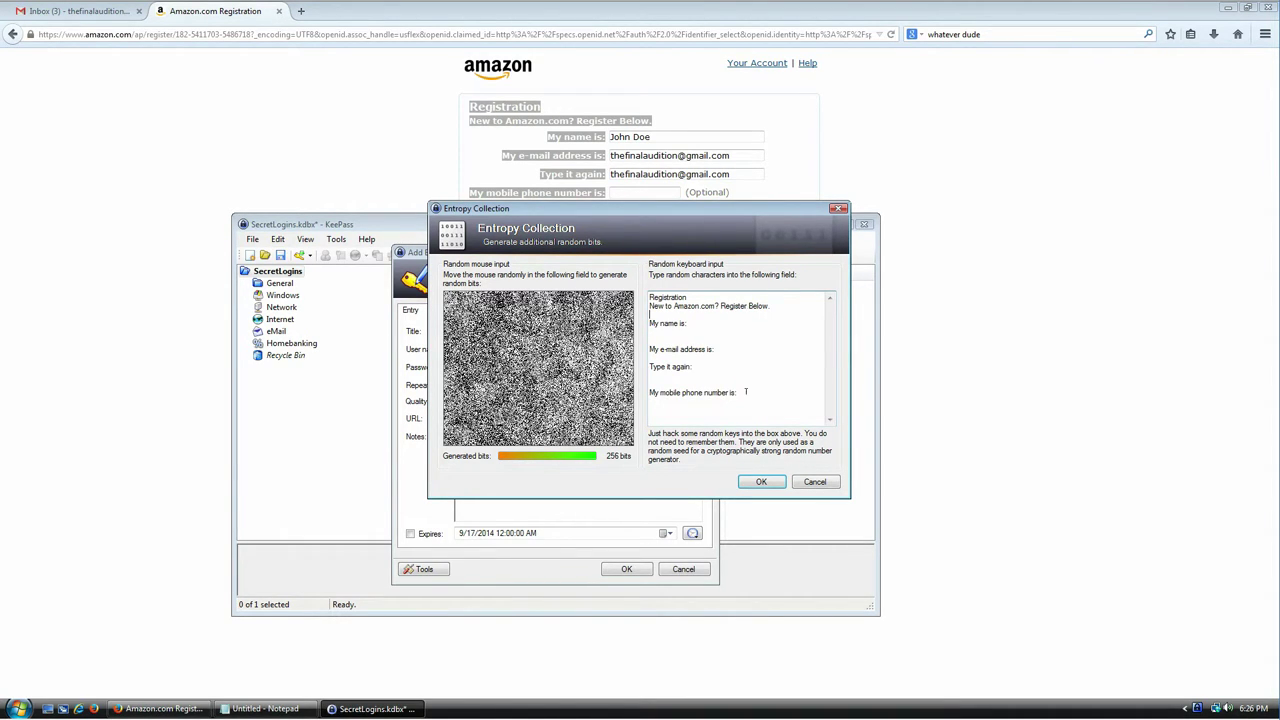
# Save the amazon.com entry and paste its 70-character password into both Amazon password fields
pyautogui.click(761, 482)
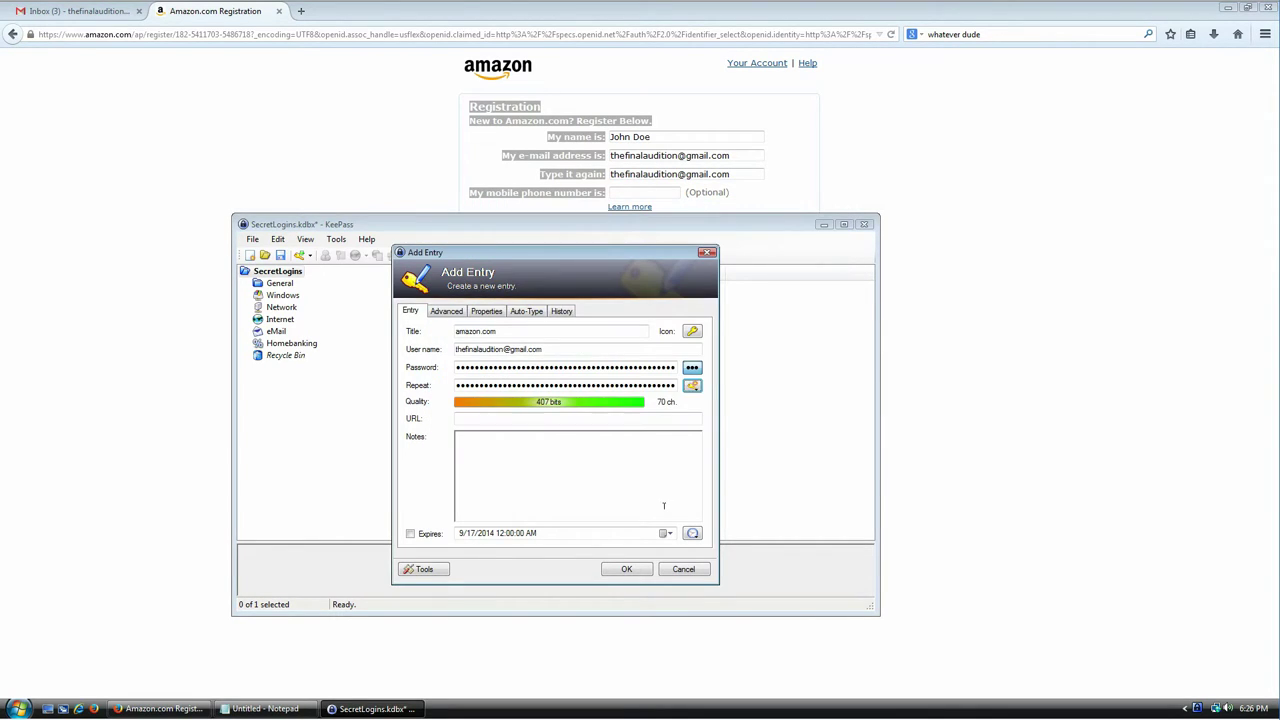
pyautogui.click(621, 566)
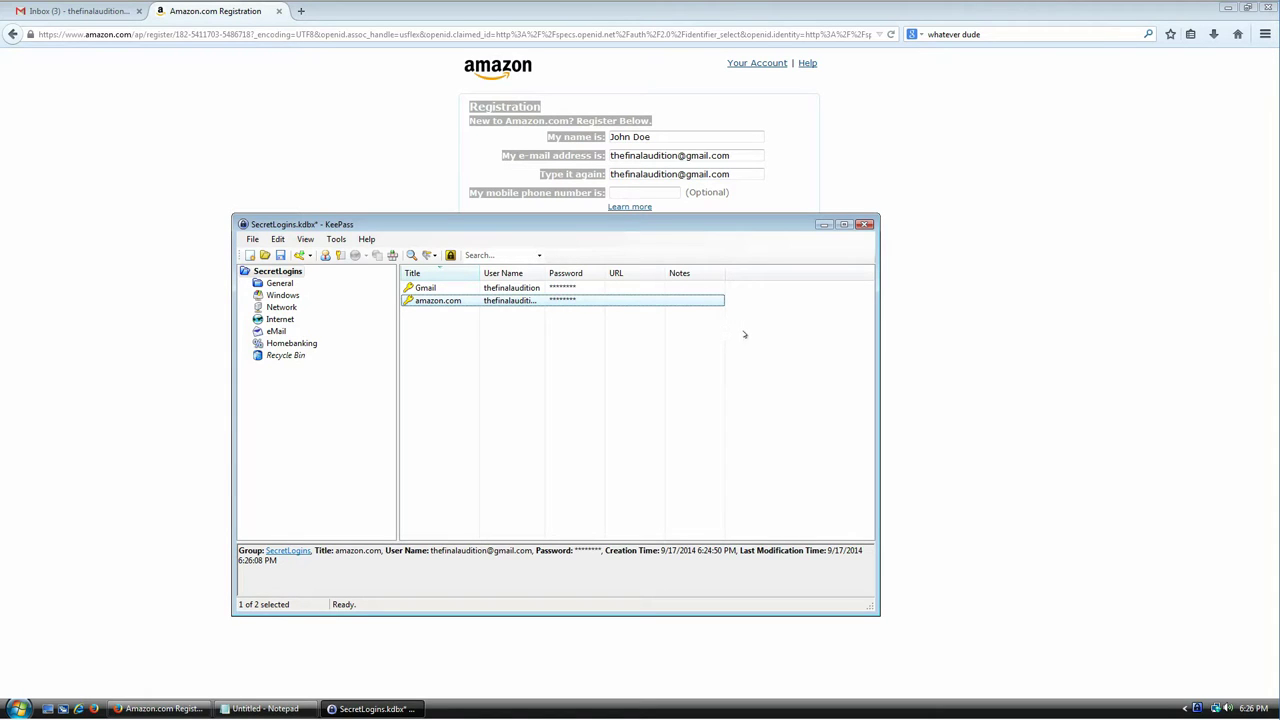
pyautogui.hotkey('ctrl', 'c')
pyautogui.click(655, 253)
pyautogui.hotkey('ctrl', 'v')
pyautogui.click(630, 272)
pyautogui.hotkey('ctrl', 'v')
# Submit the Amazon registration, go to Your Account, then switch back to SecretLogins.kdbx
pyautogui.click(662, 294)
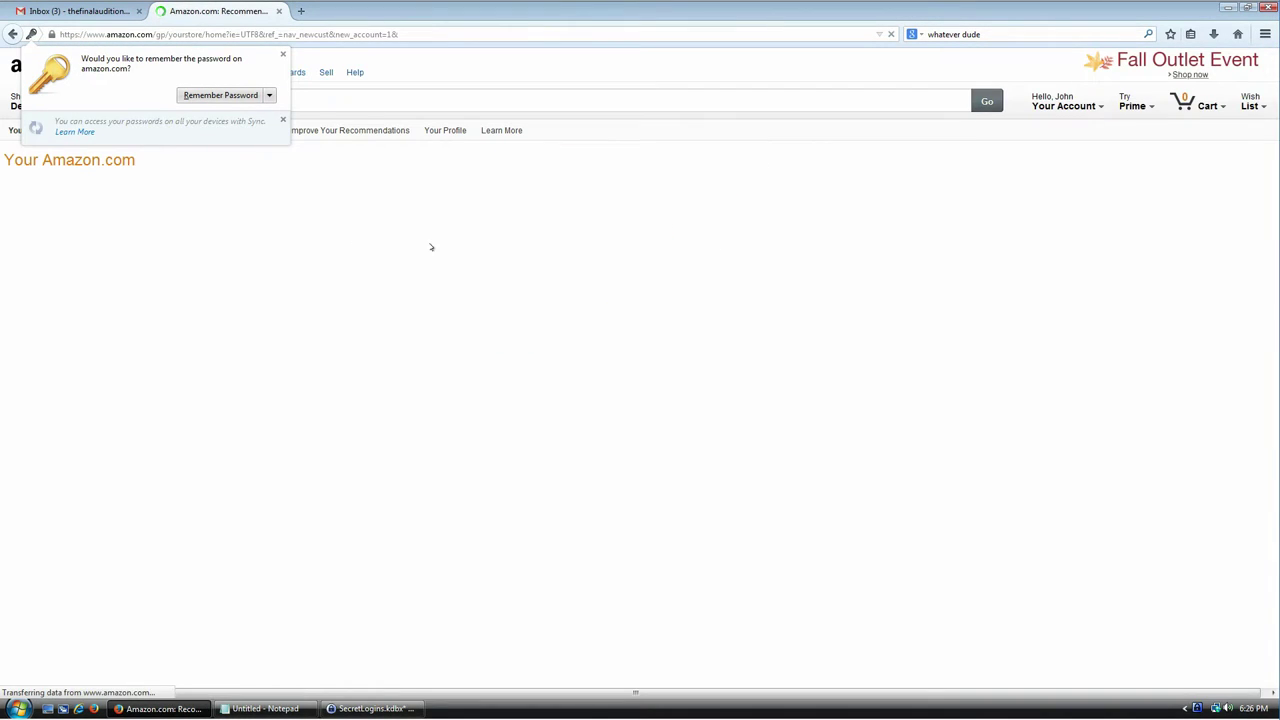
pyautogui.click(1036, 100)
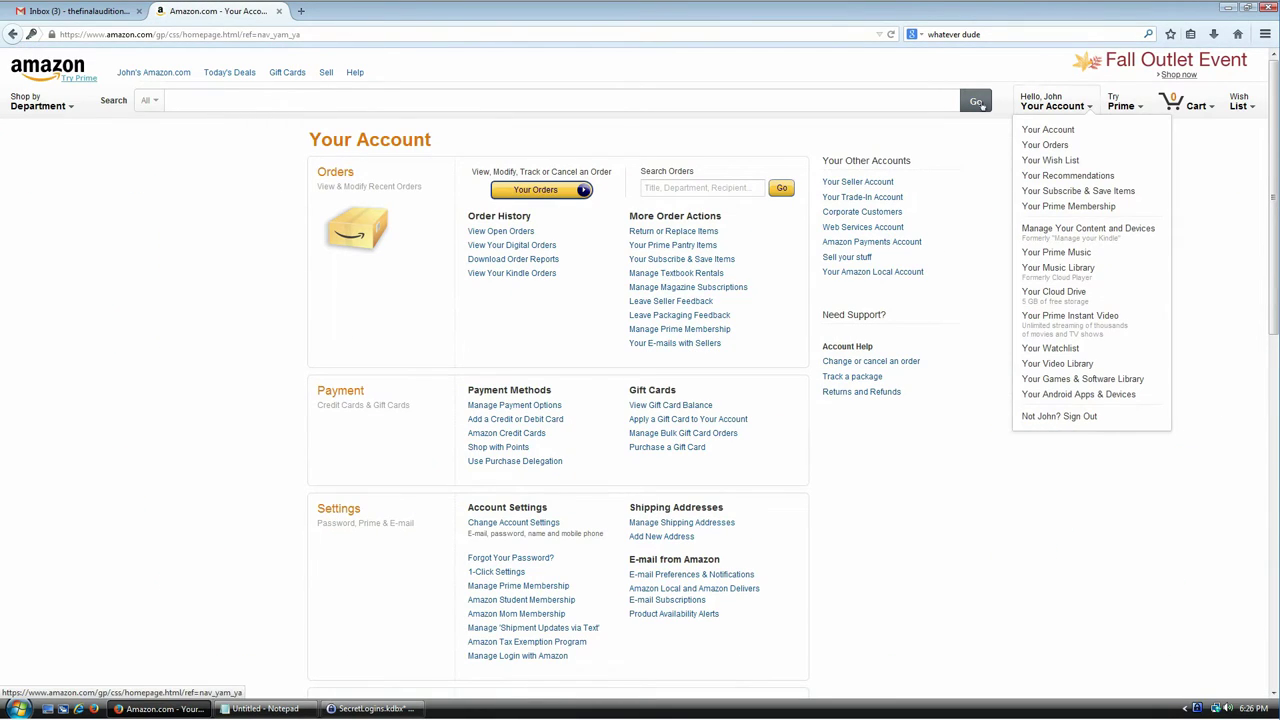
pyautogui.click(374, 708)
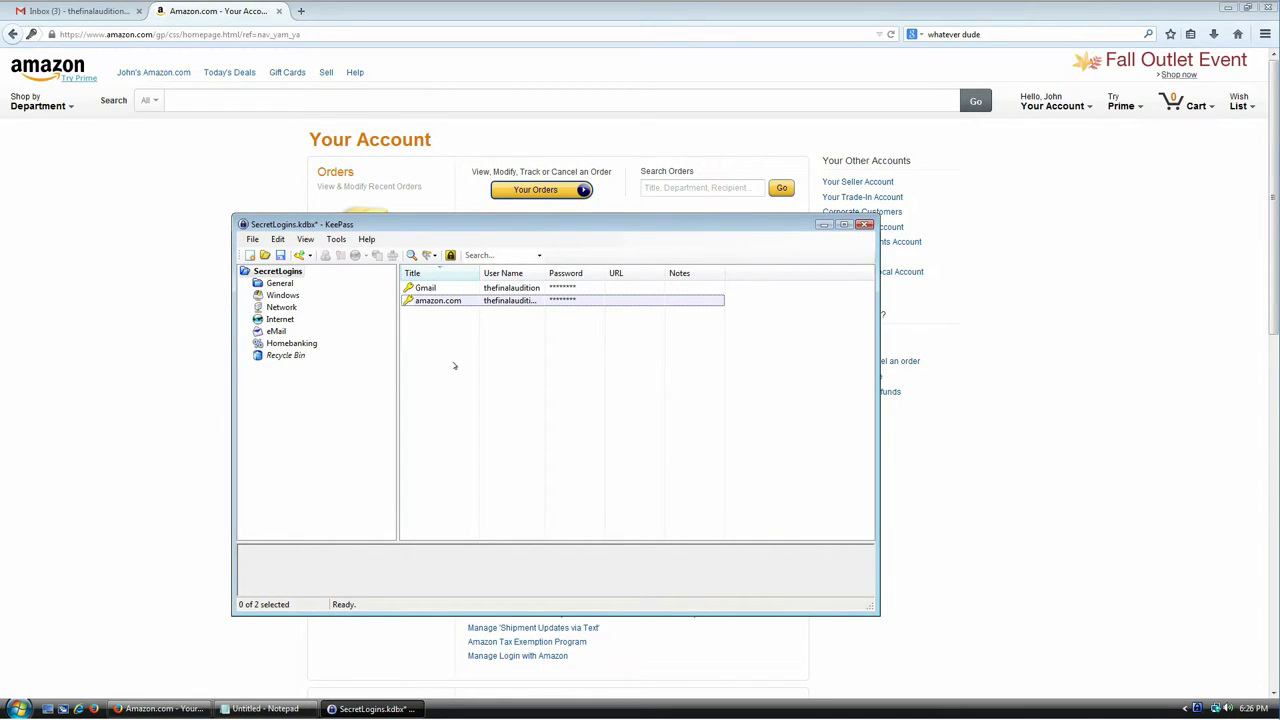
# Regenerate the amazon.com password with the 70-character generator settings, save, and reopen the entry
pyautogui.doubleClick(448, 300)
pyautogui.click(692, 385)
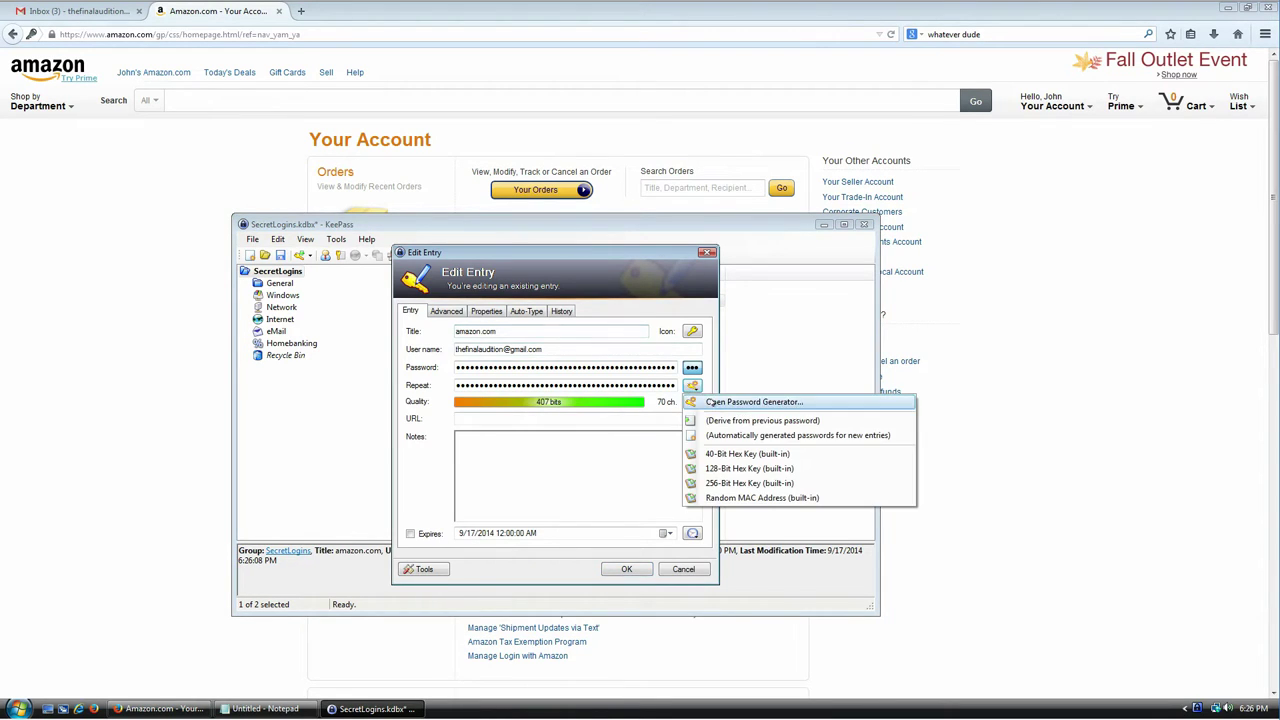
pyautogui.click(686, 401)
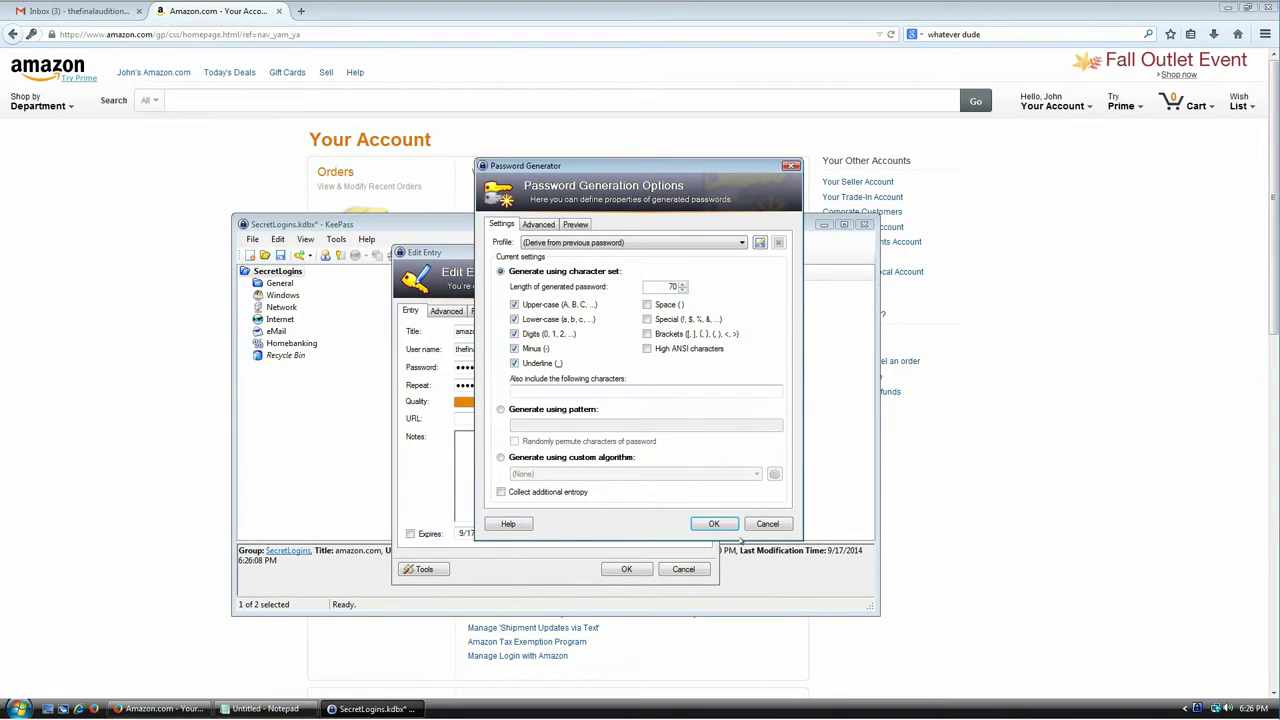
pyautogui.click(714, 524)
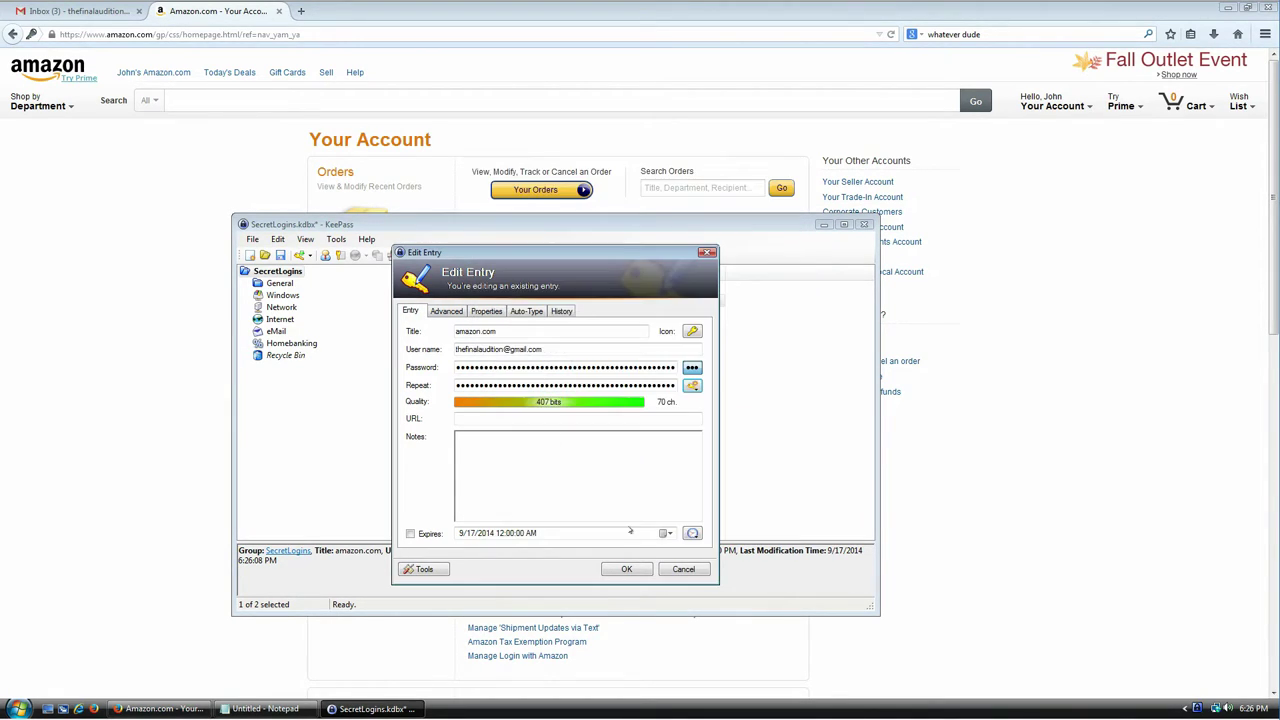
pyautogui.click(703, 568)
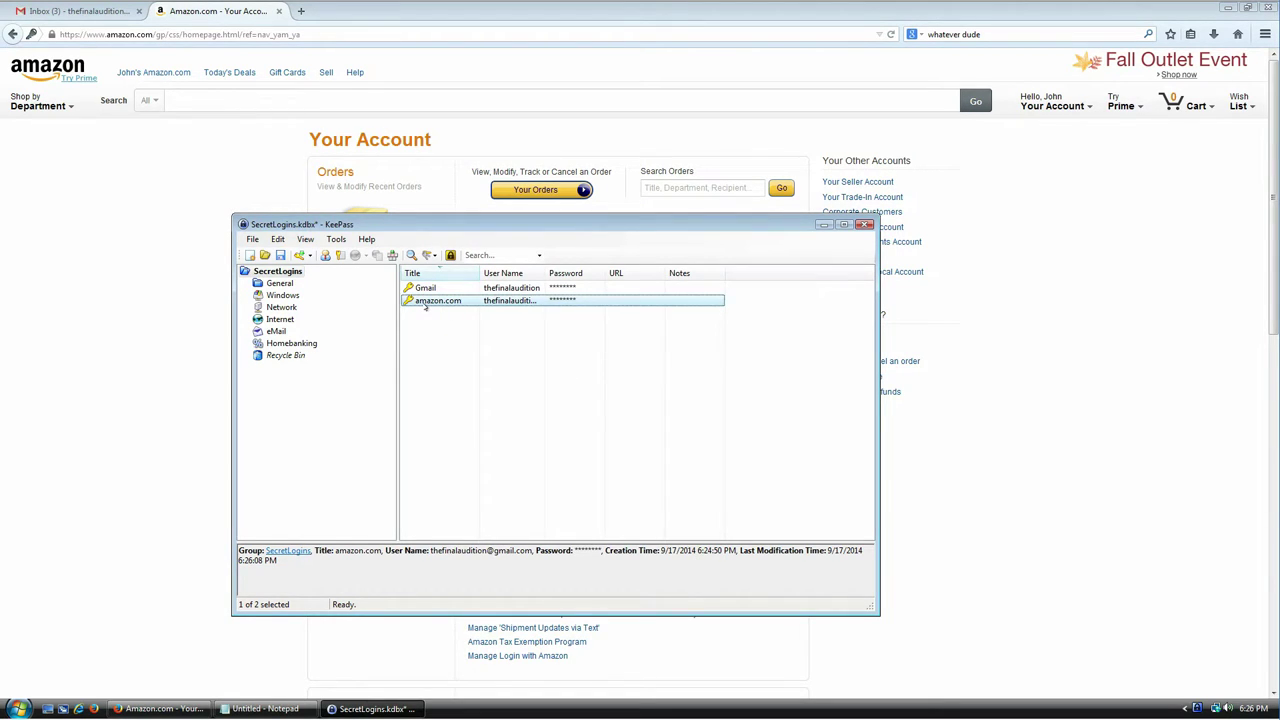
pyautogui.doubleClick(425, 302)
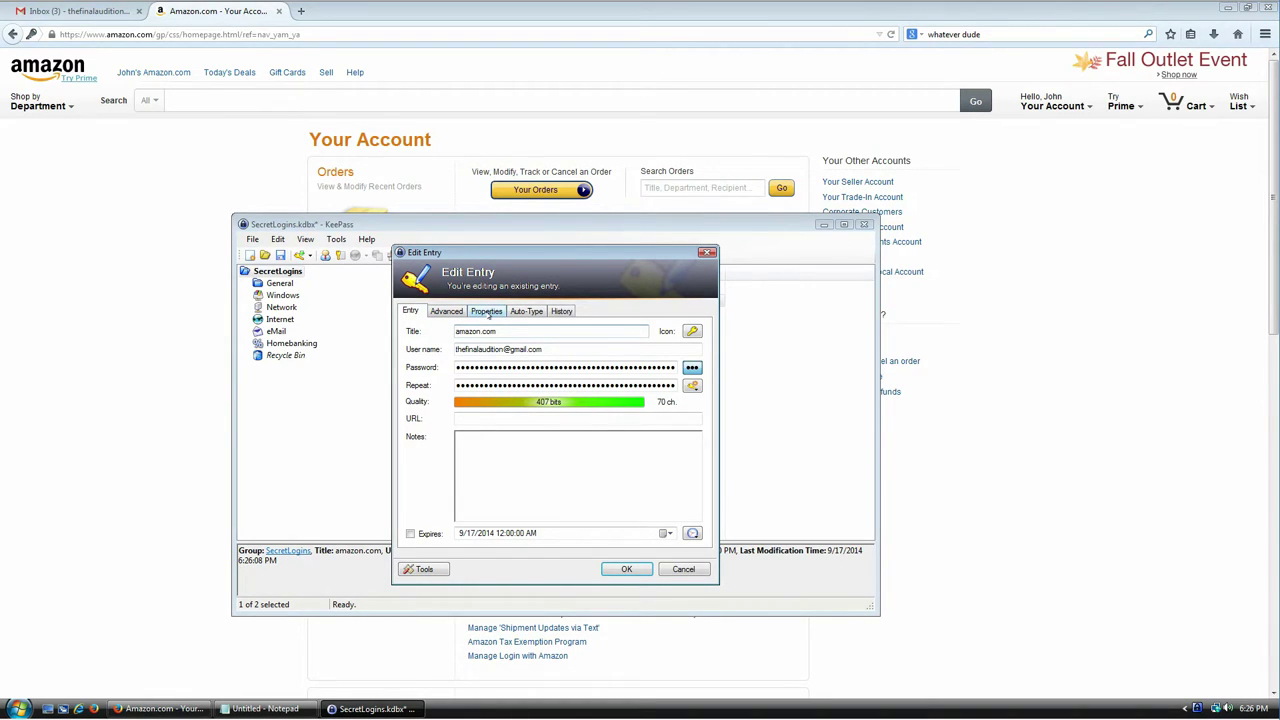
# Add a 'my credit card' string field holding the card number to amazon.com and save
pyautogui.click(487, 312)
pyautogui.click(459, 314)
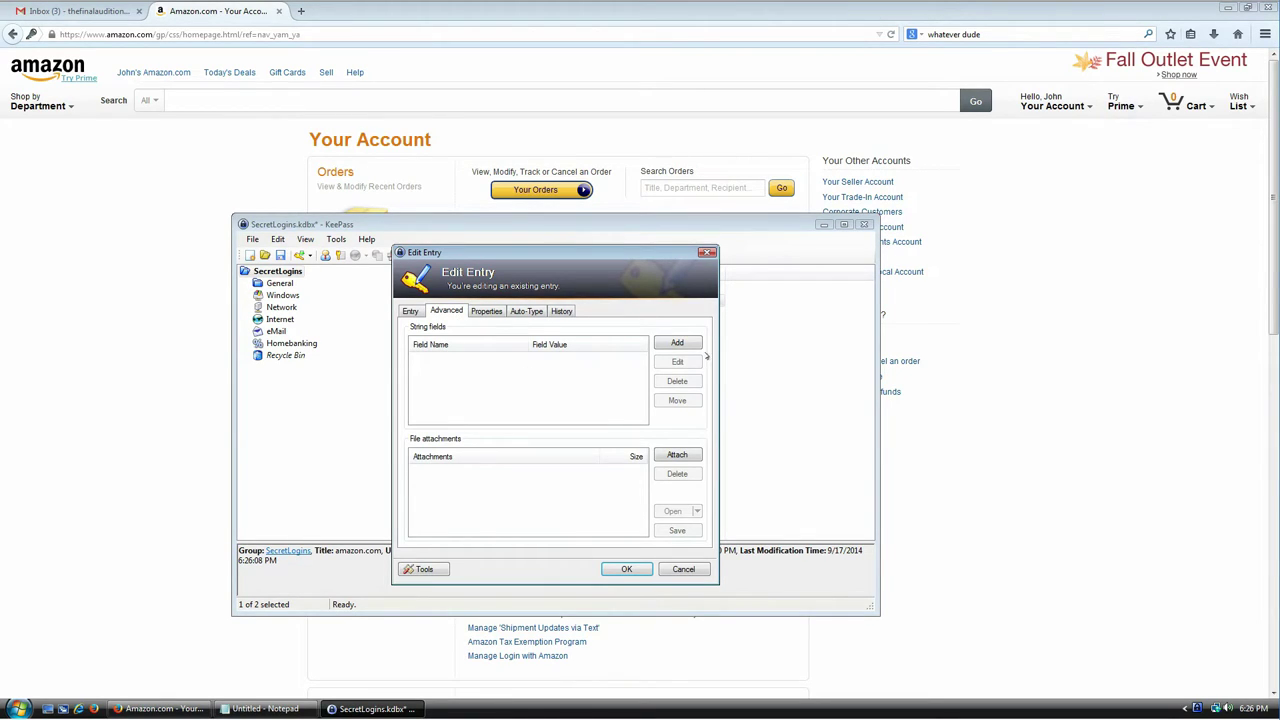
pyautogui.click(678, 344)
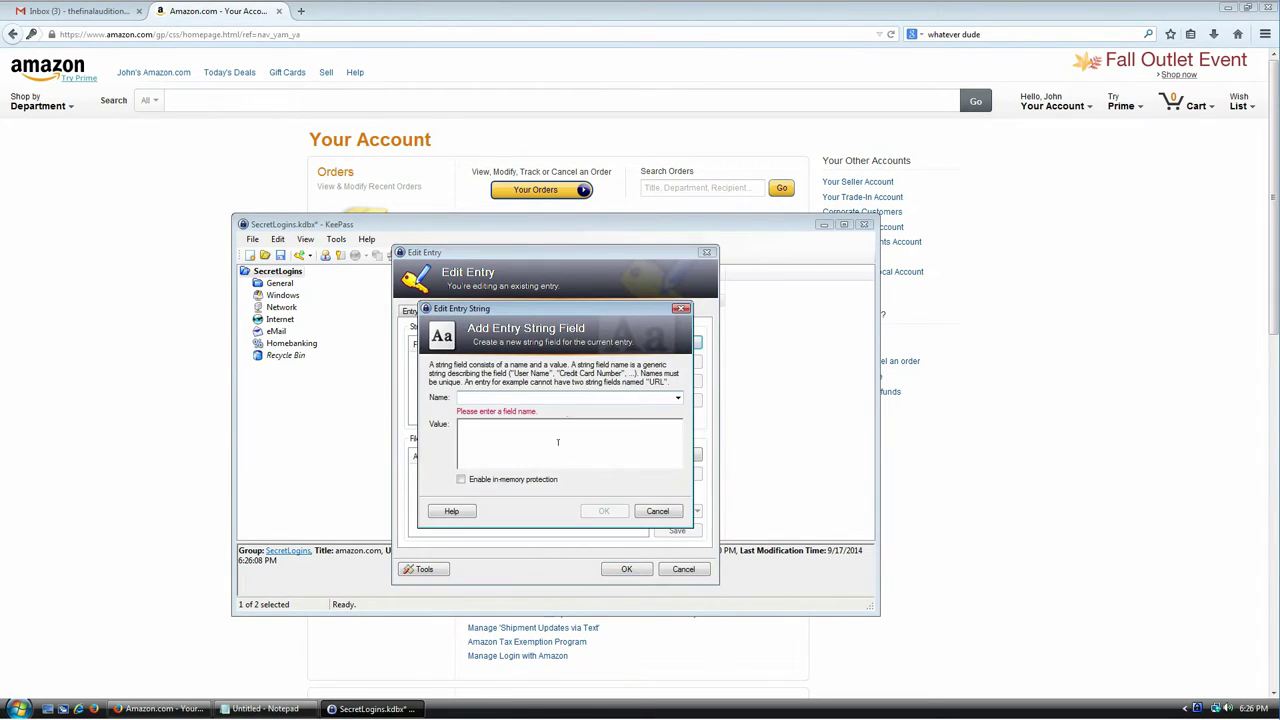
pyautogui.write('my credit card')
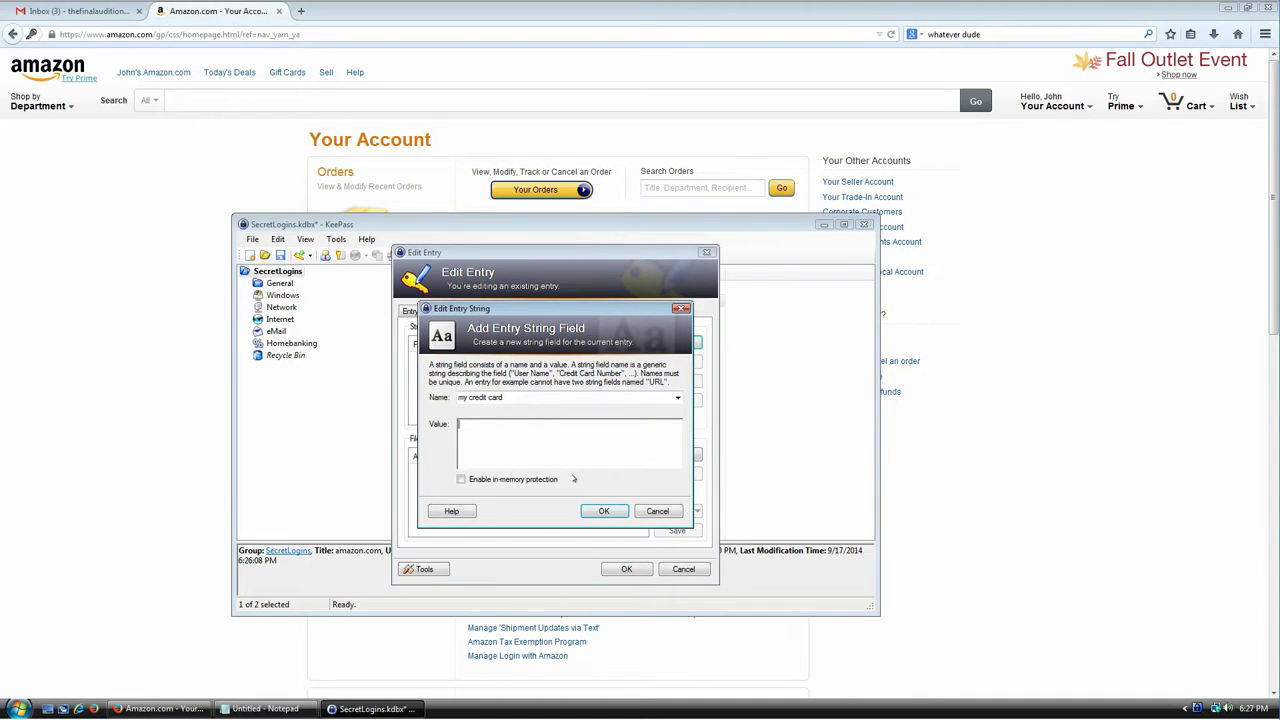
pyautogui.write('123 12312 312312 3123123')
pyautogui.click(603, 510)
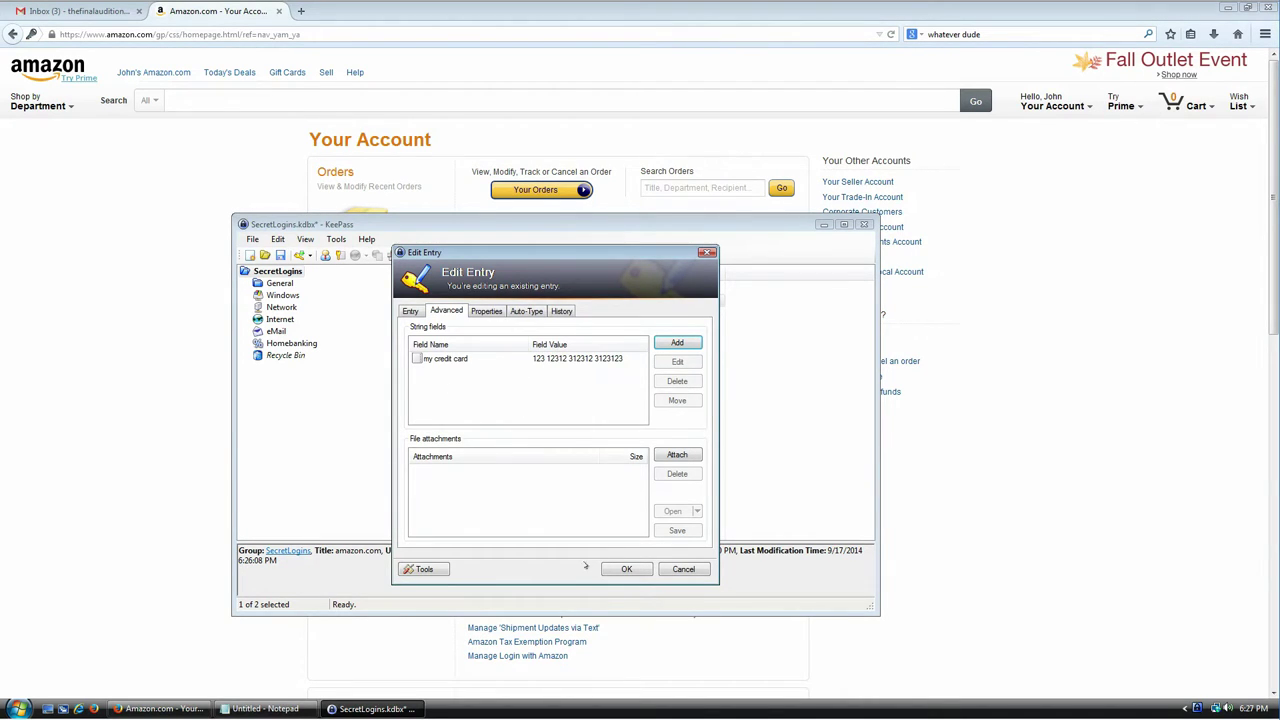
pyautogui.click(626, 568)
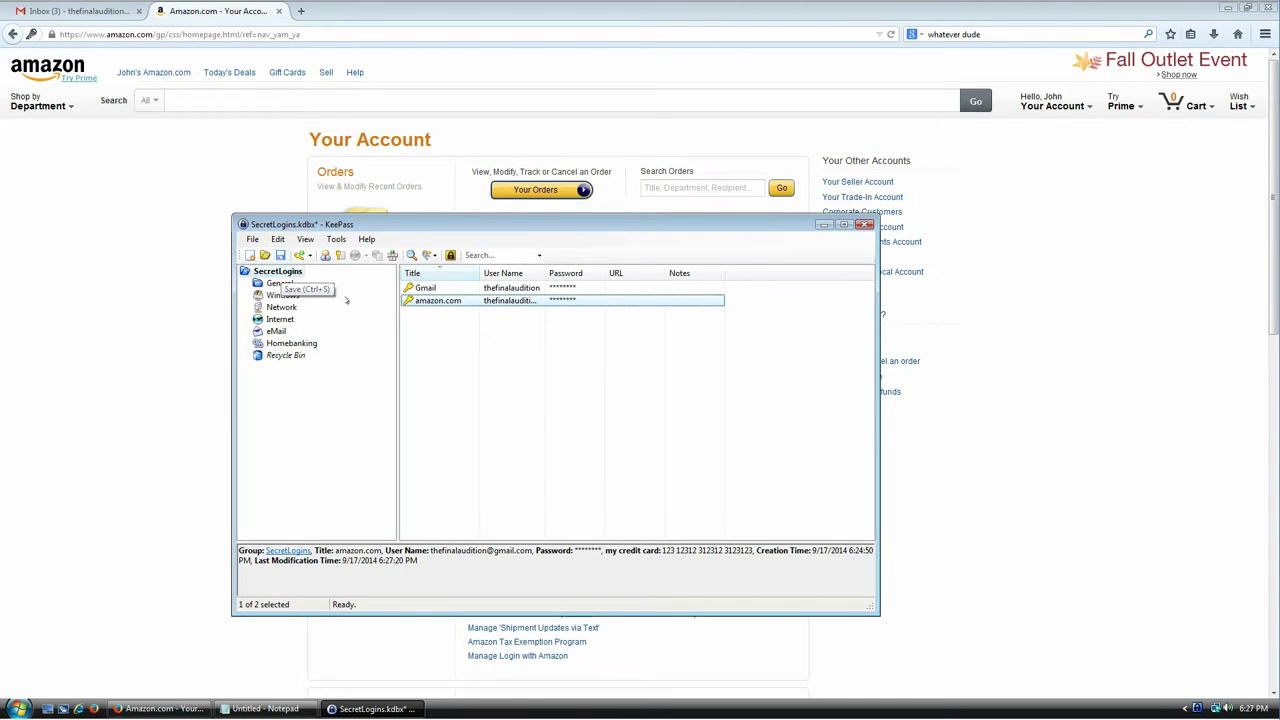
# Reselect the amazon.com entry and save the SecretLogins database with File > Save
pyautogui.click(438, 289)
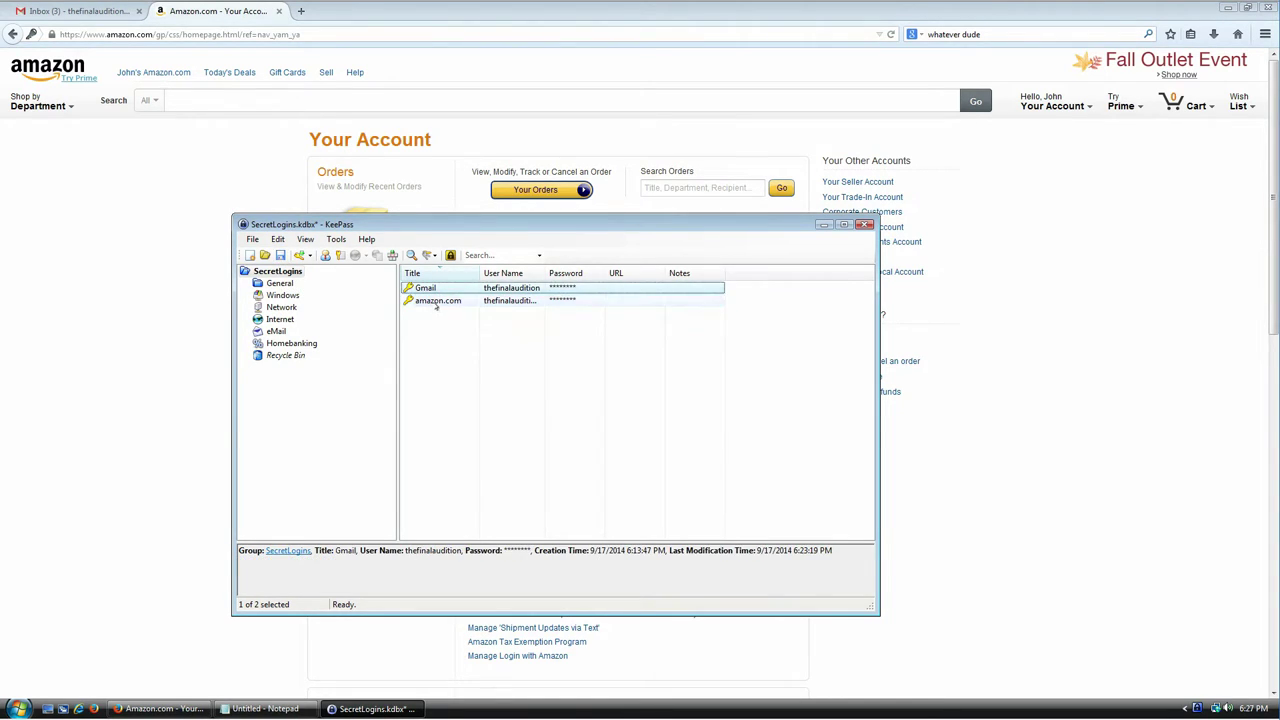
pyautogui.click(436, 301)
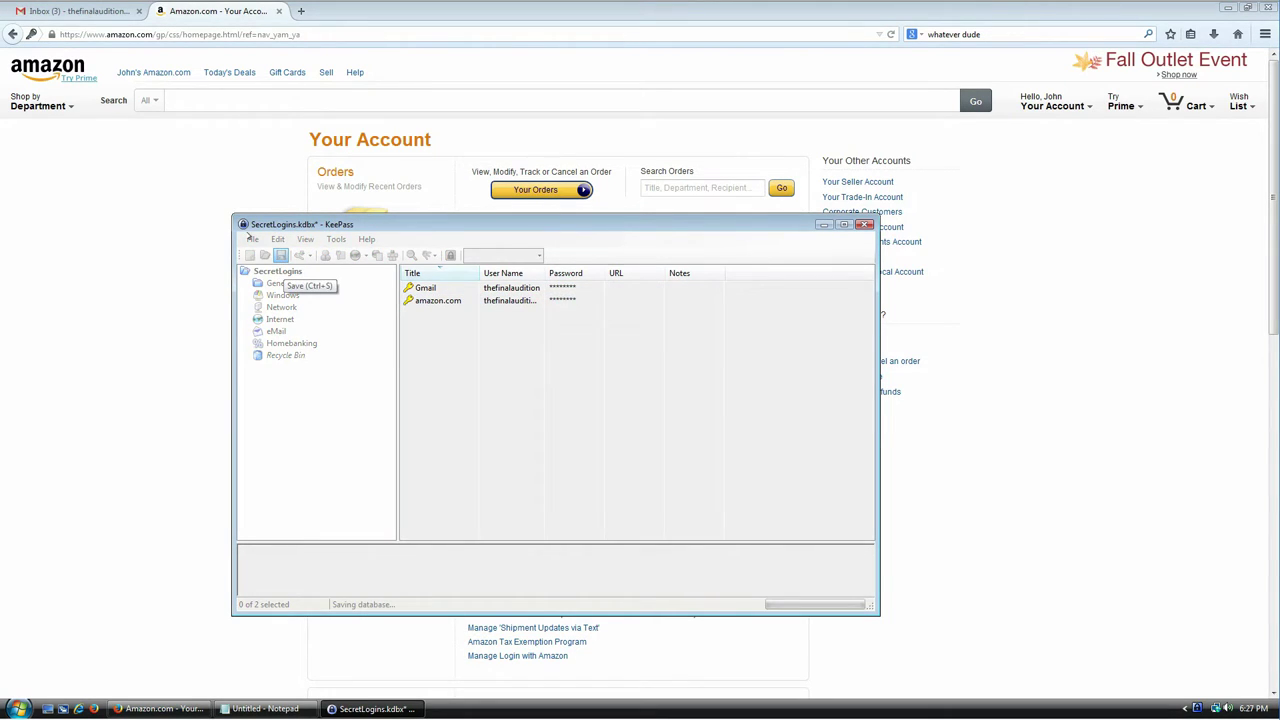
pyautogui.click(252, 240)
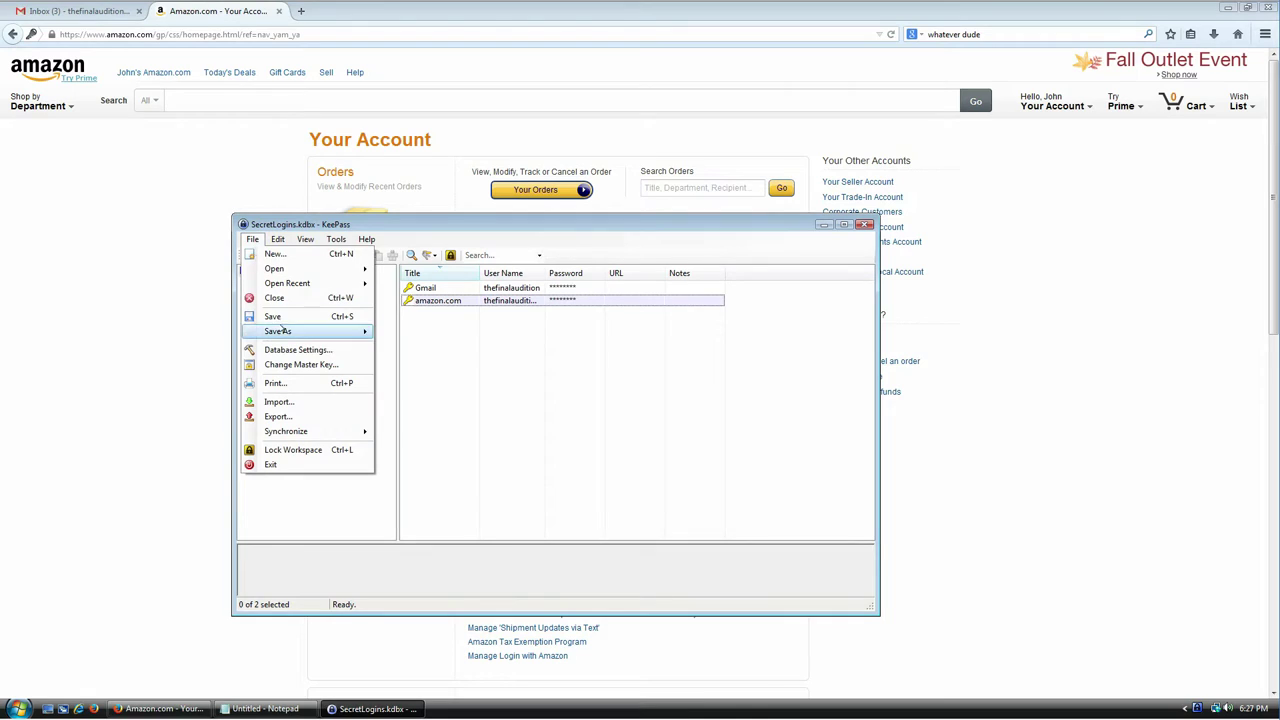
pyautogui.click(282, 318)
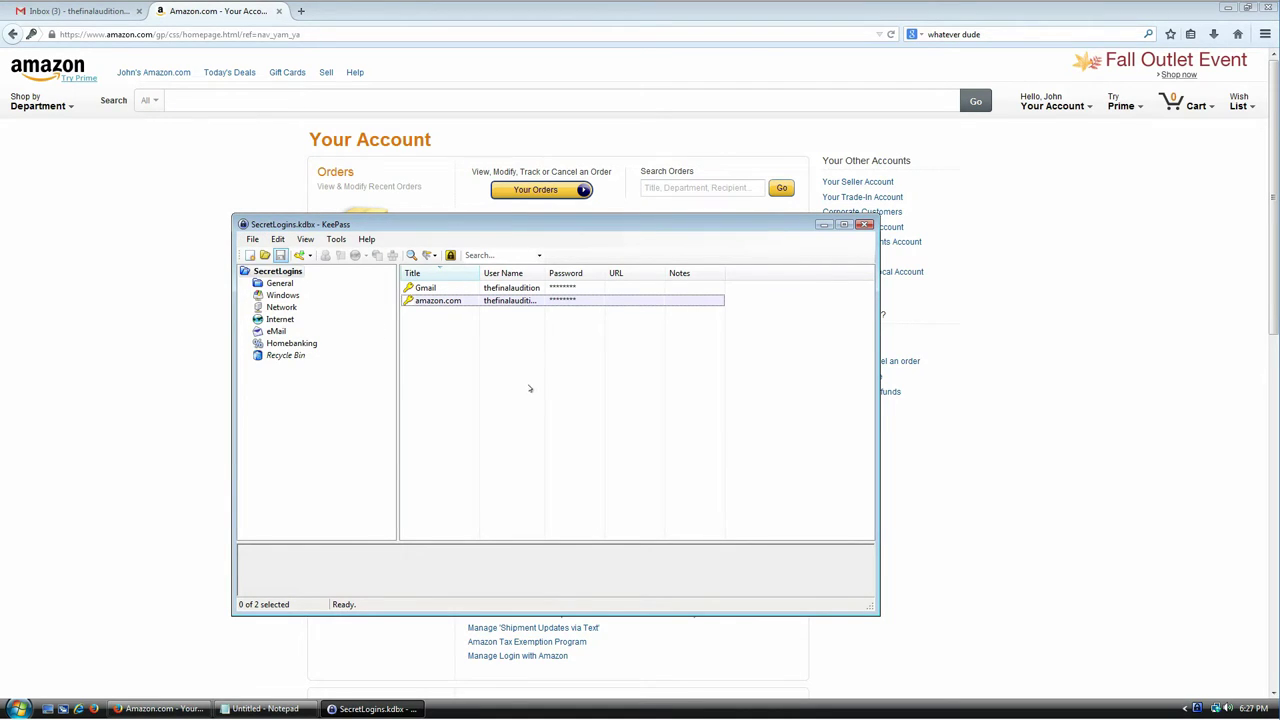
pyautogui.rightClick(453, 706)
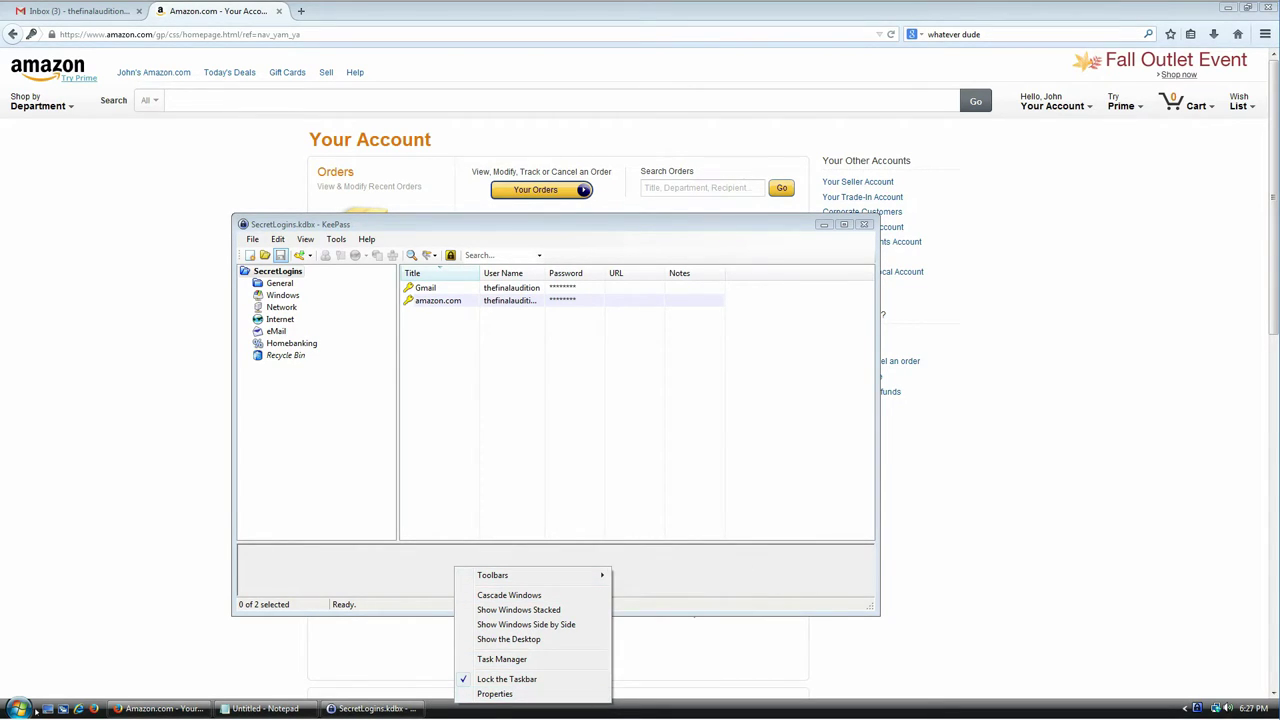
# Show SecretLogins.kdbx (3.34 KB) in Explorer's Documents folder, then bring Notepad back up
pyautogui.click(36, 711)
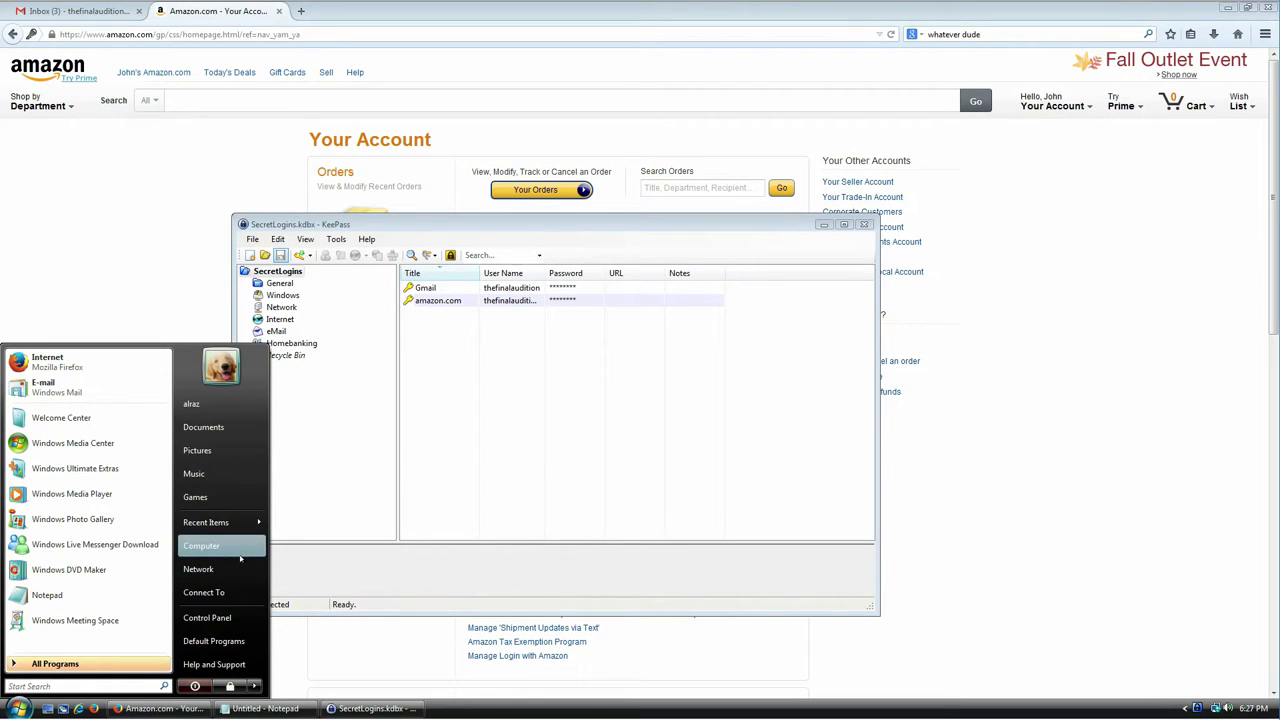
pyautogui.click(201, 545)
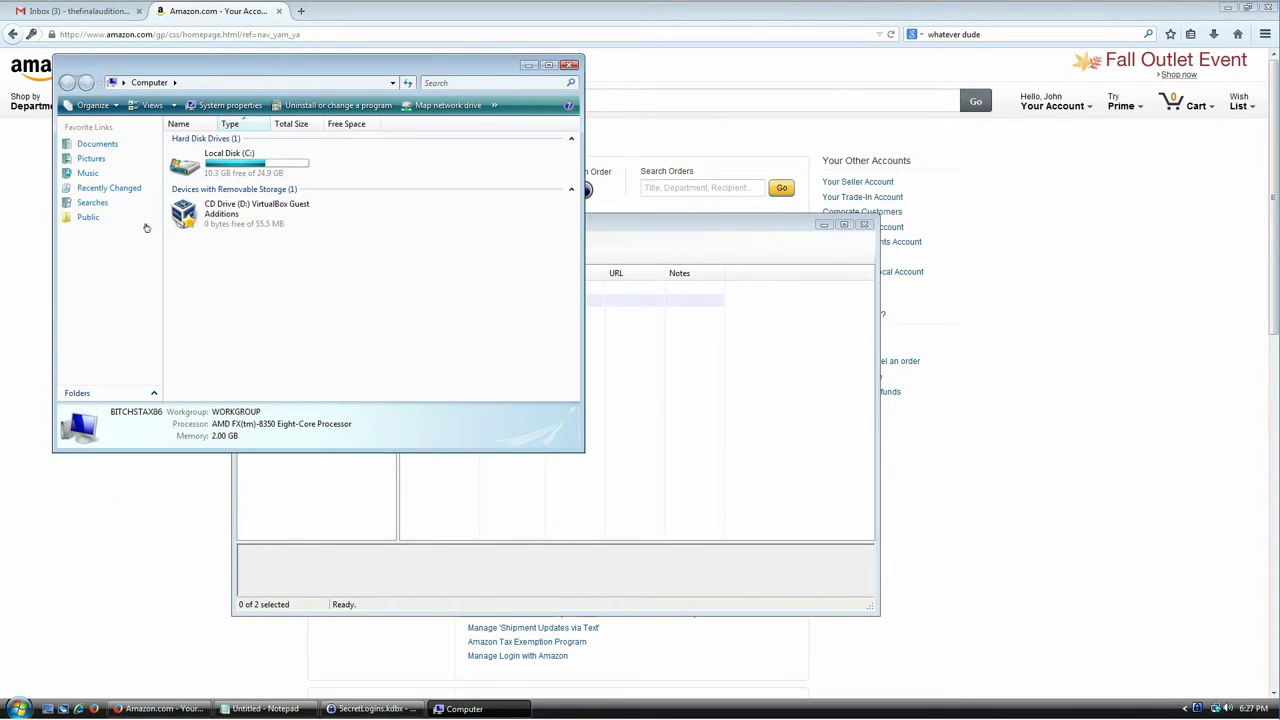
pyautogui.click(101, 145)
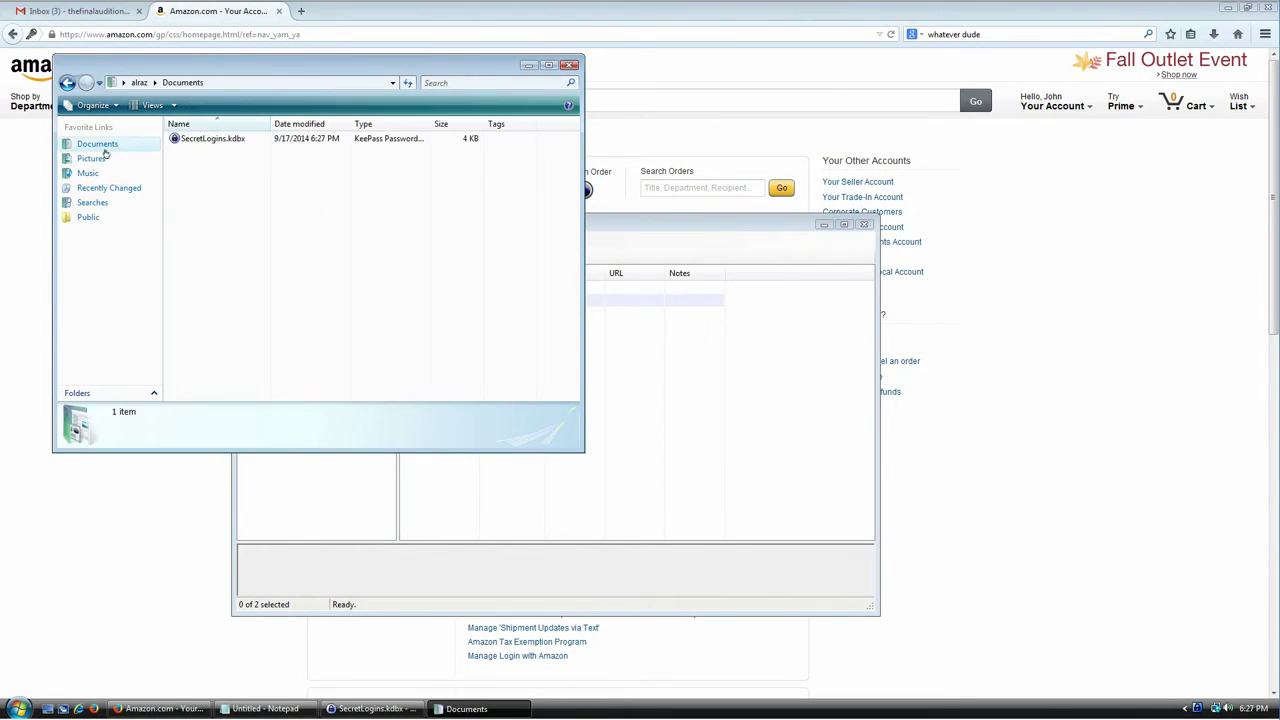
pyautogui.click(250, 145)
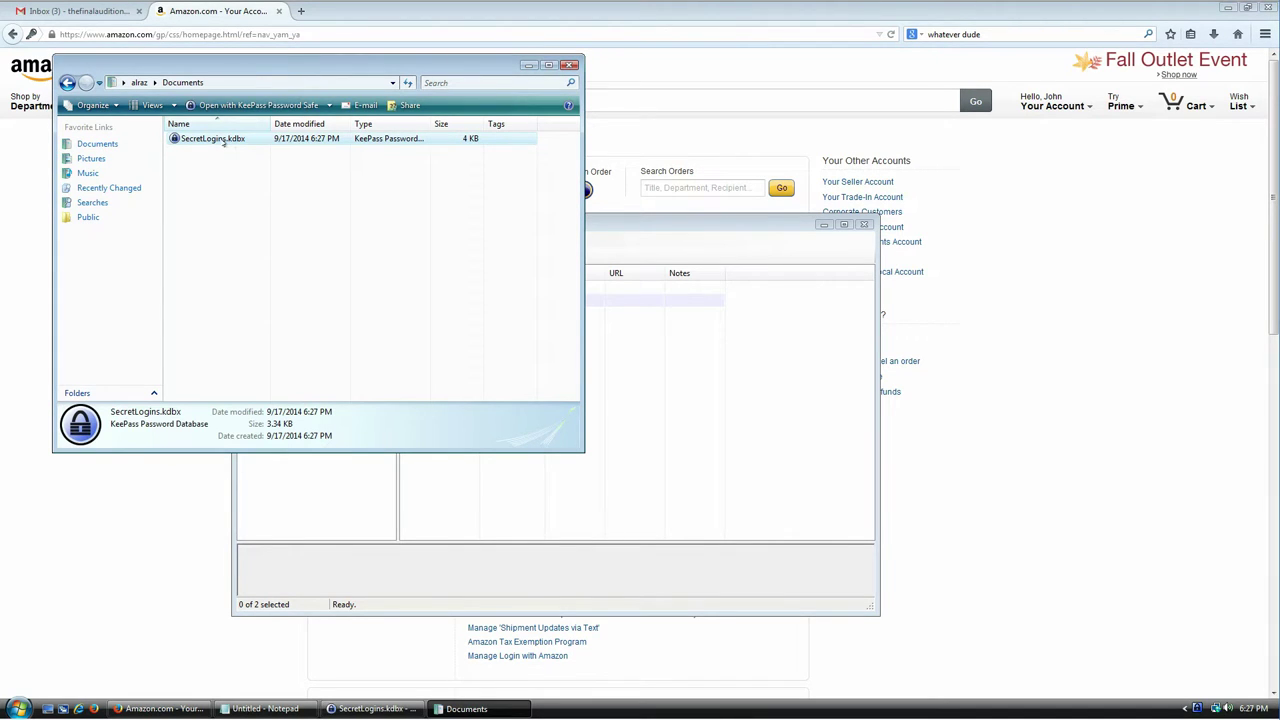
pyautogui.moveTo(260, 63); pyautogui.dragTo(603, 169)
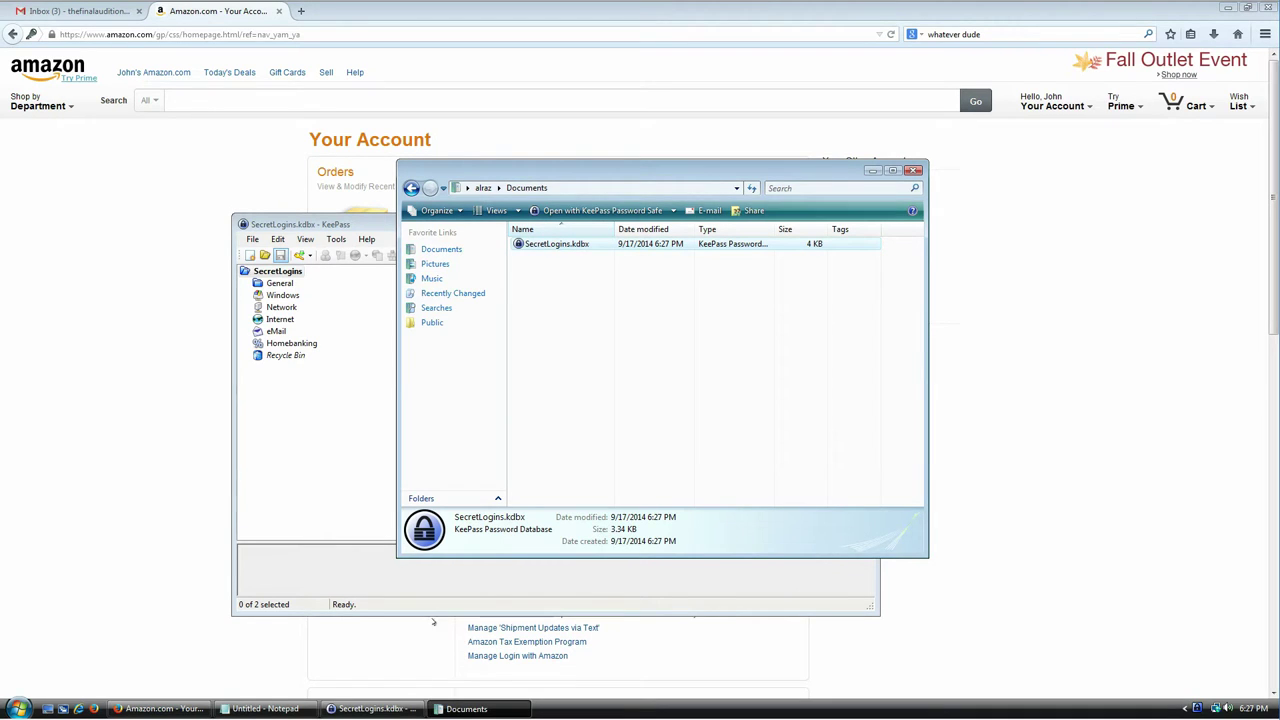
pyautogui.click(270, 709)
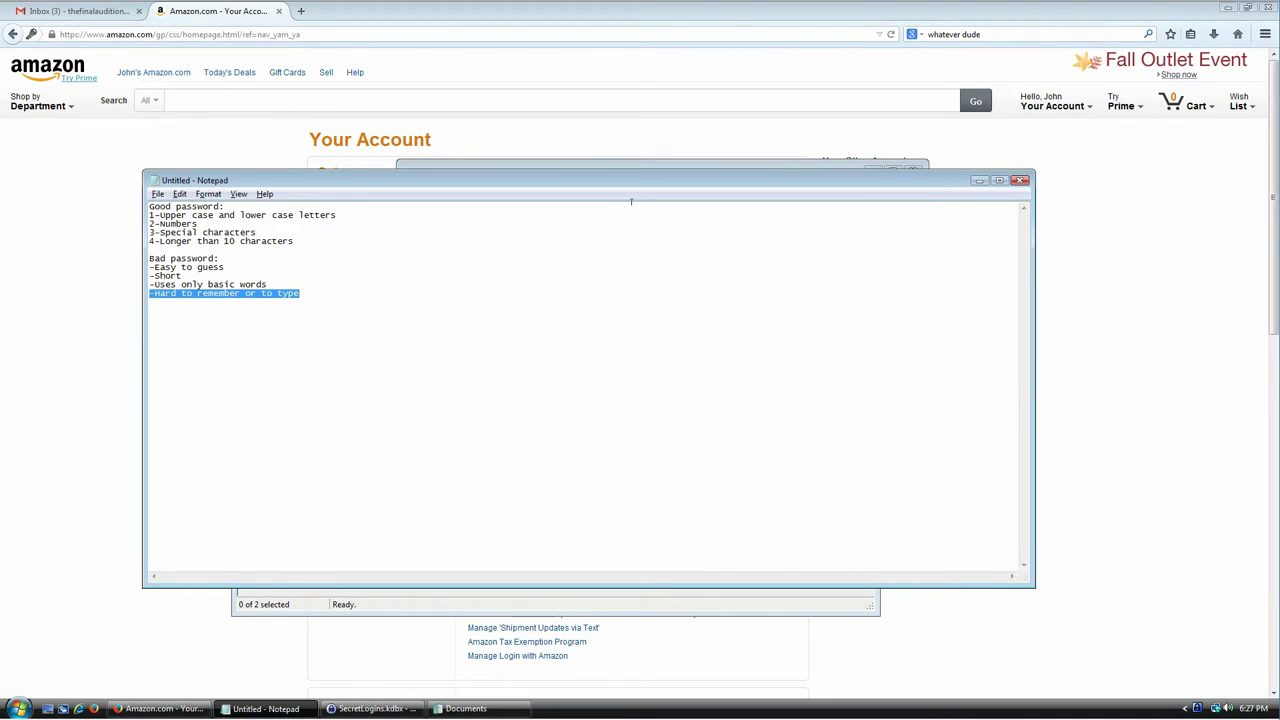
# Load SecretLogins.kdbx into Notepad with Don't Save, scroll its encrypted characters, then close Notepad
pyautogui.moveTo(635, 186); pyautogui.dragTo(632, 274)
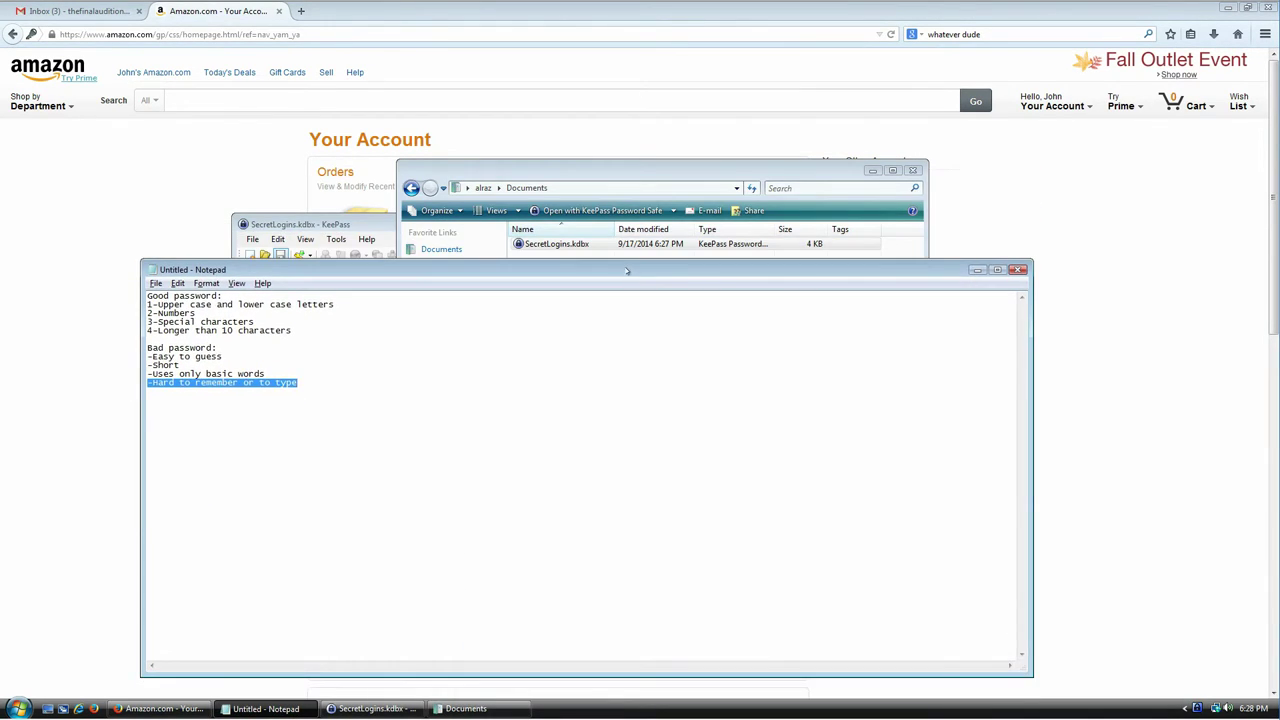
pyautogui.click(570, 246)
pyautogui.click(514, 393)
pyautogui.hotkey('alt', 'F4')
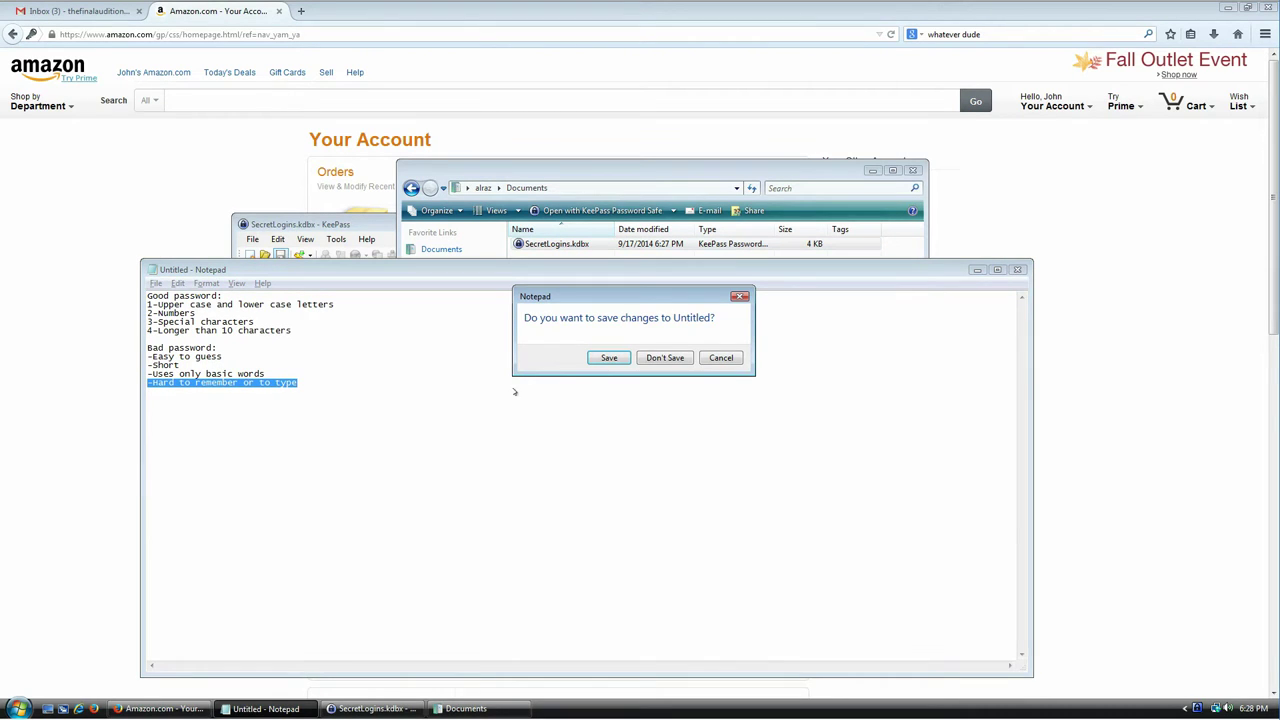
pyautogui.click(666, 358)
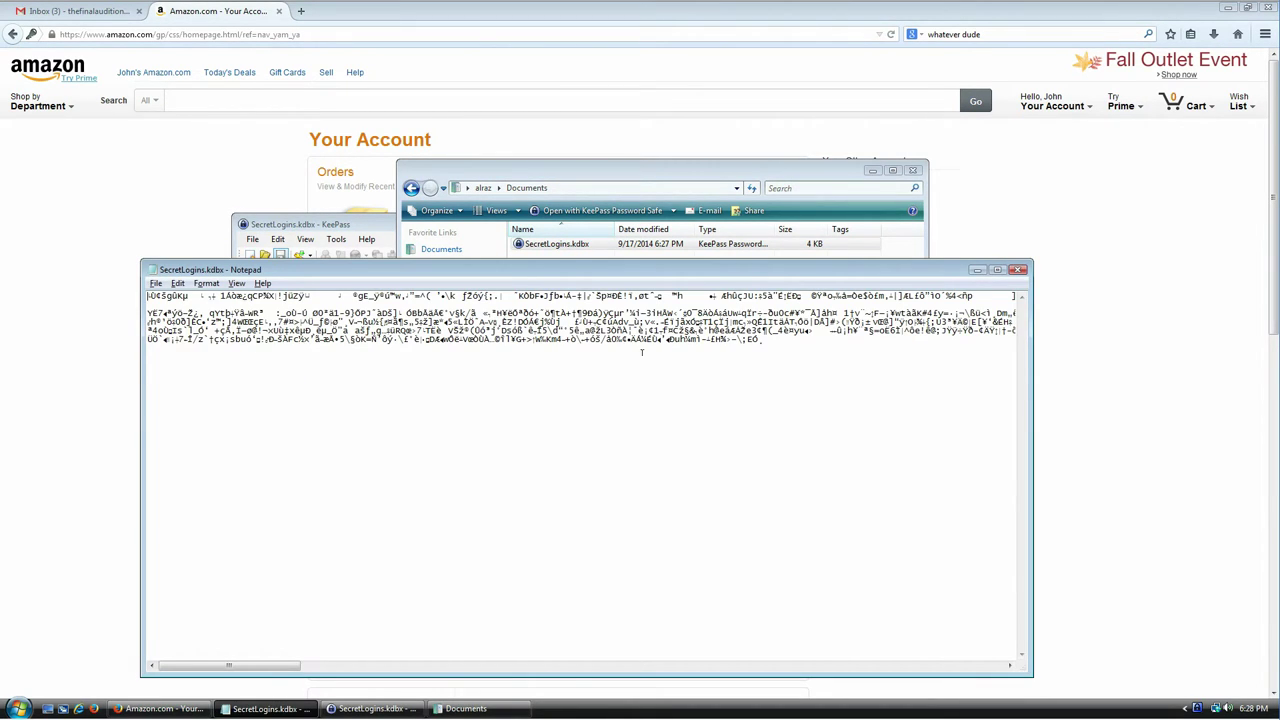
pyautogui.moveTo(242, 667)
pyautogui.mouseDown()
pyautogui.moveTo(543, 683)
pyautogui.moveTo(903, 672)
pyautogui.moveTo(233, 670)
pyautogui.mouseUp()
pyautogui.click(1018, 269)
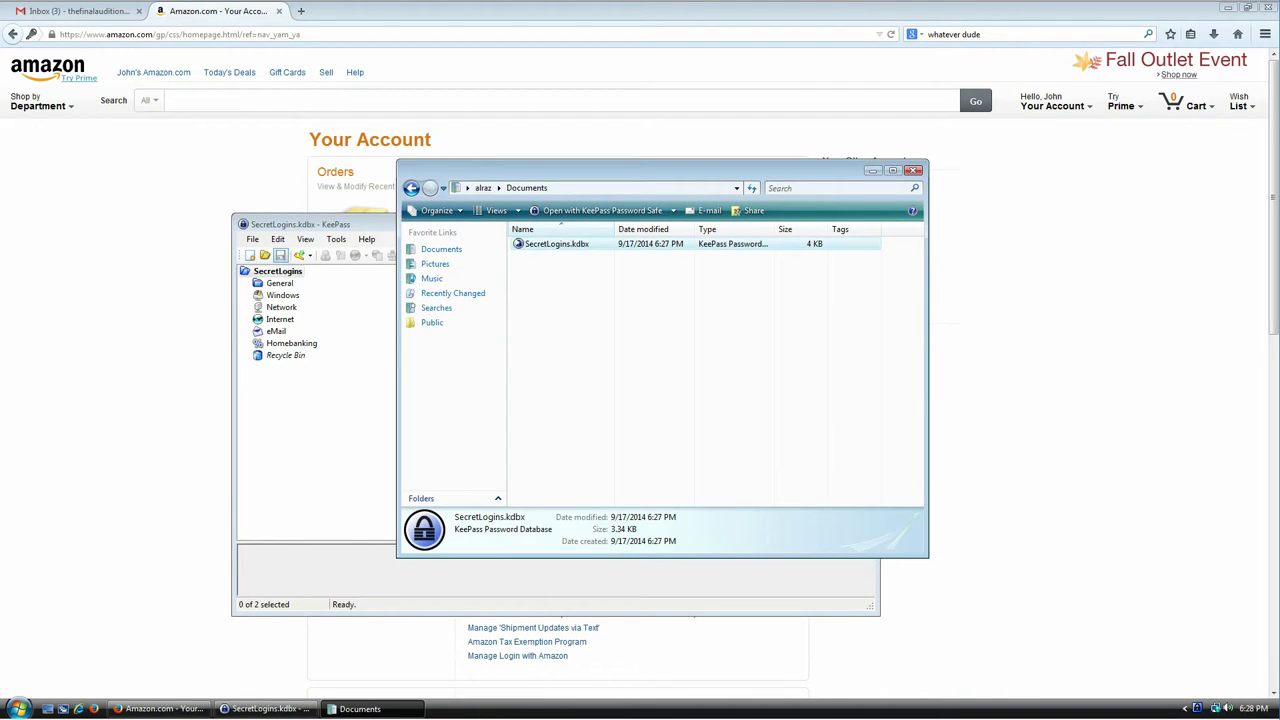
pyautogui.click(550, 245)
pyautogui.moveTo(548, 254); pyautogui.dragTo(540, 250)
pyautogui.click(519, 244)
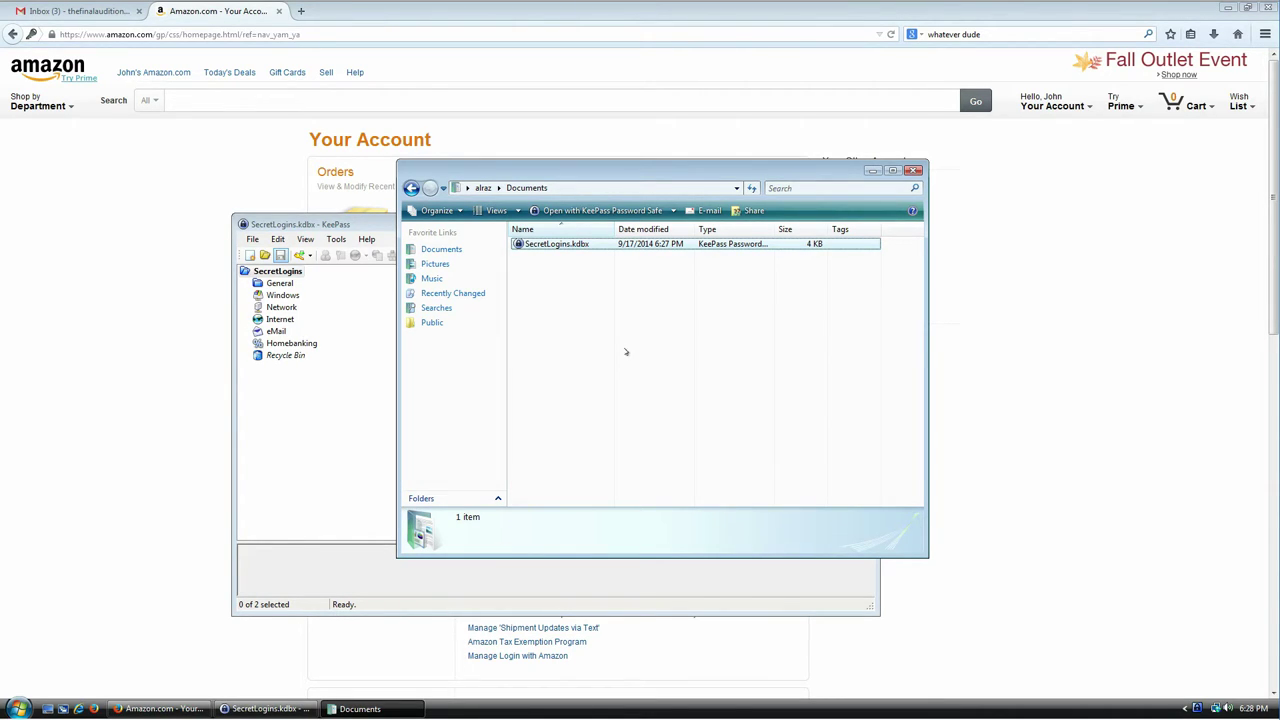
pyautogui.click(593, 340)
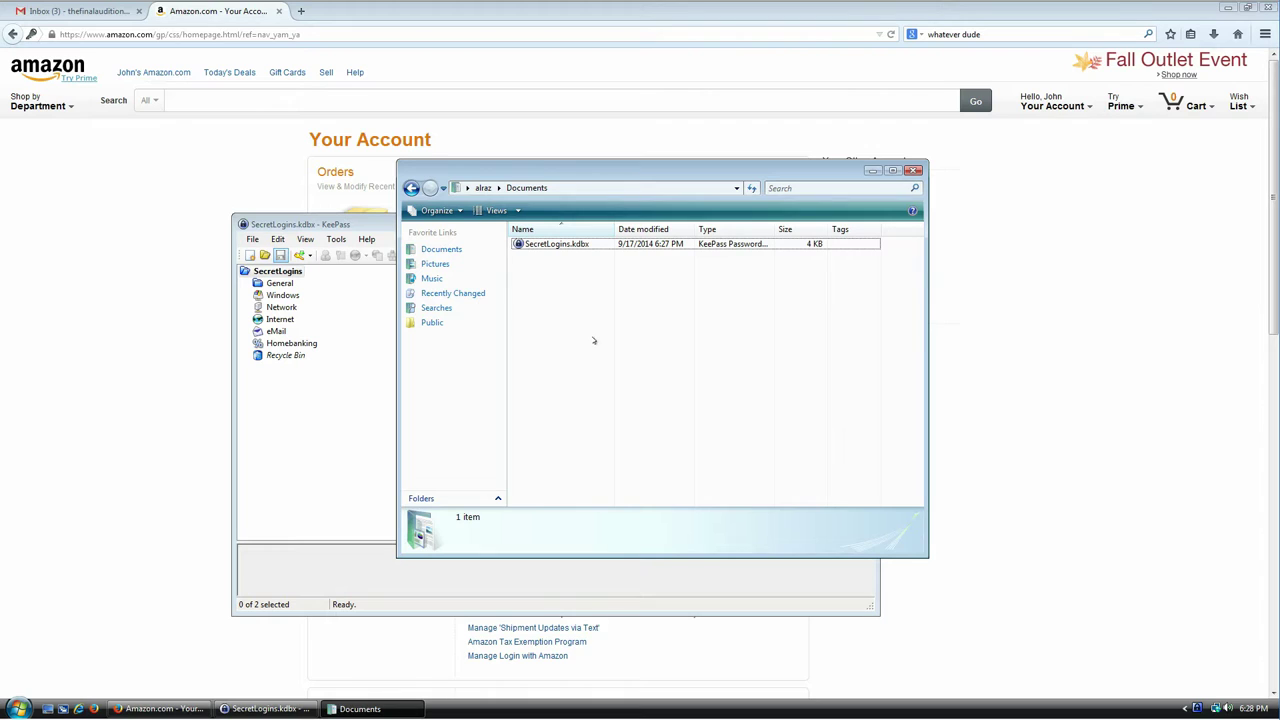
pyautogui.hotkey('ctrl', 'a')
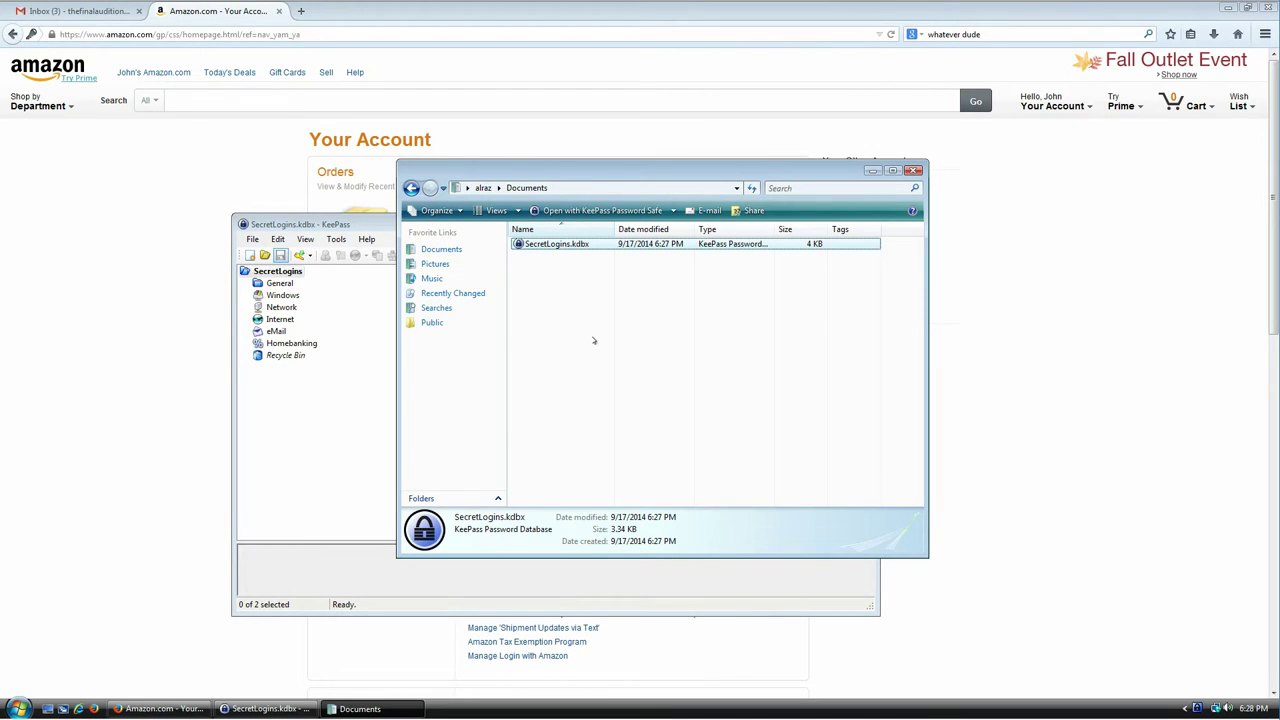
pyautogui.press('Delete')
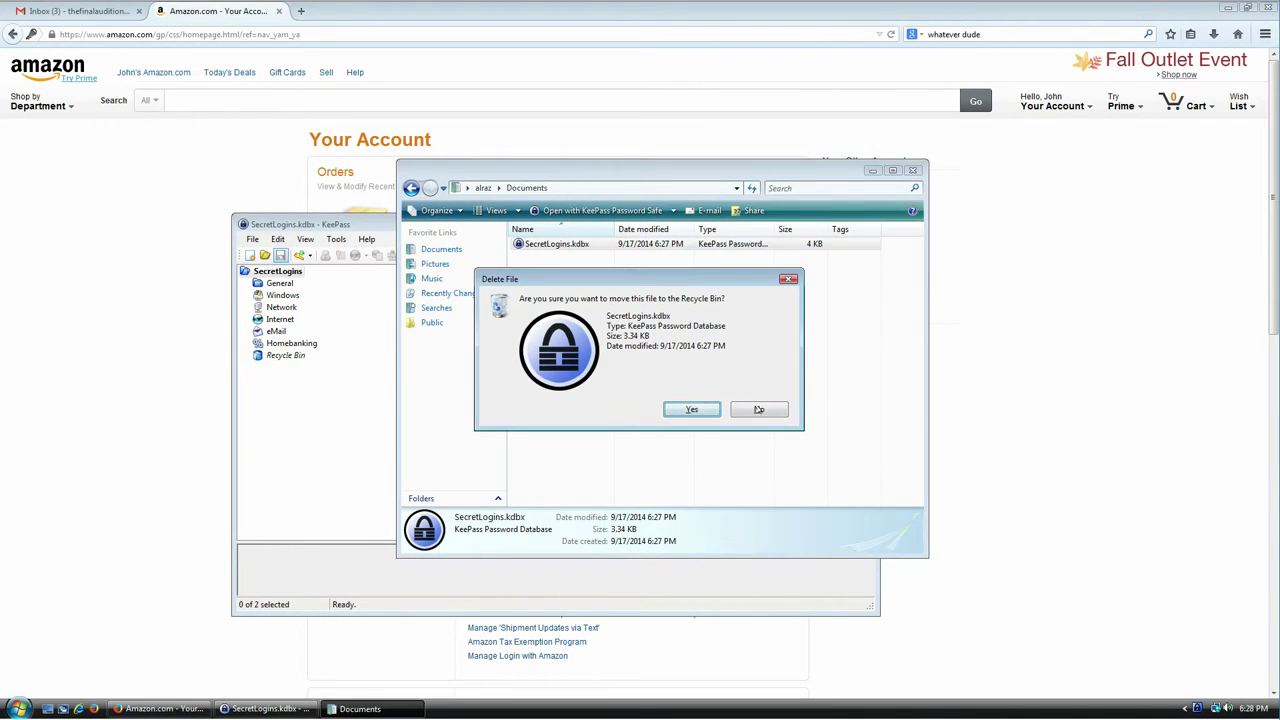
pyautogui.click(760, 410)
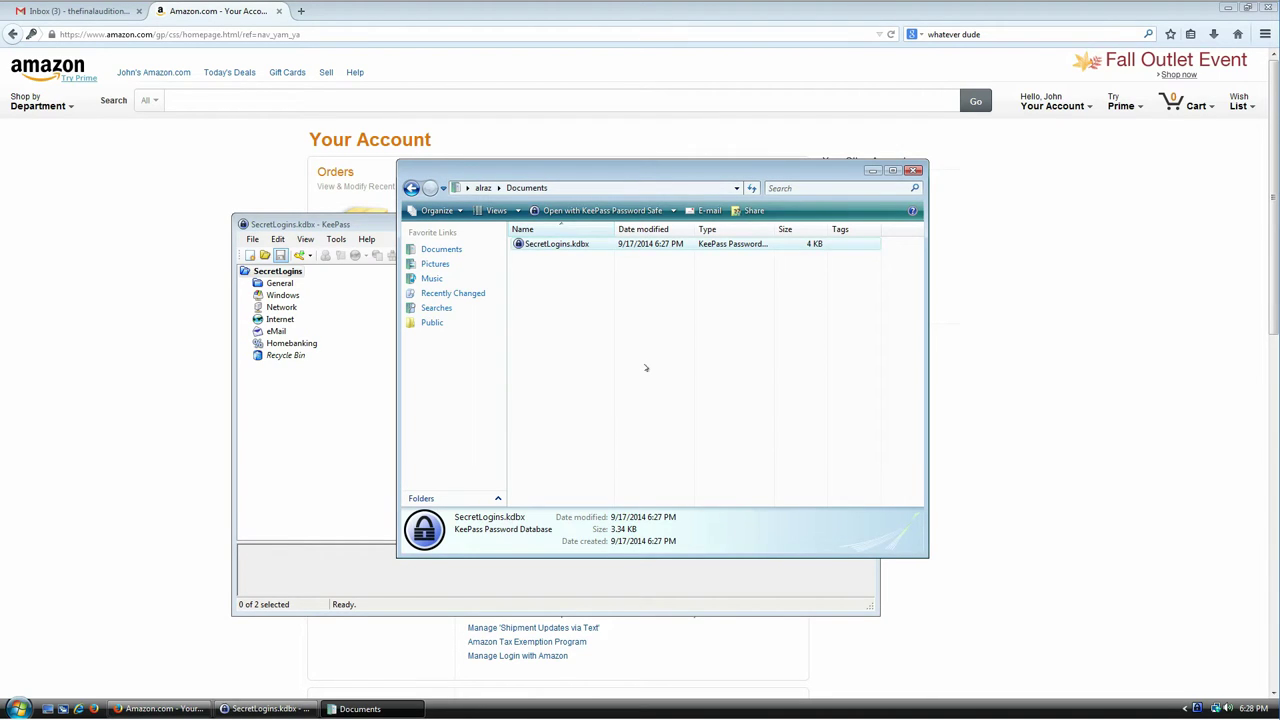
pyautogui.click(555, 244)
# Open the Change Master Key dialog for SecretLogins and tick the key file option
pyautogui.click(252, 239)
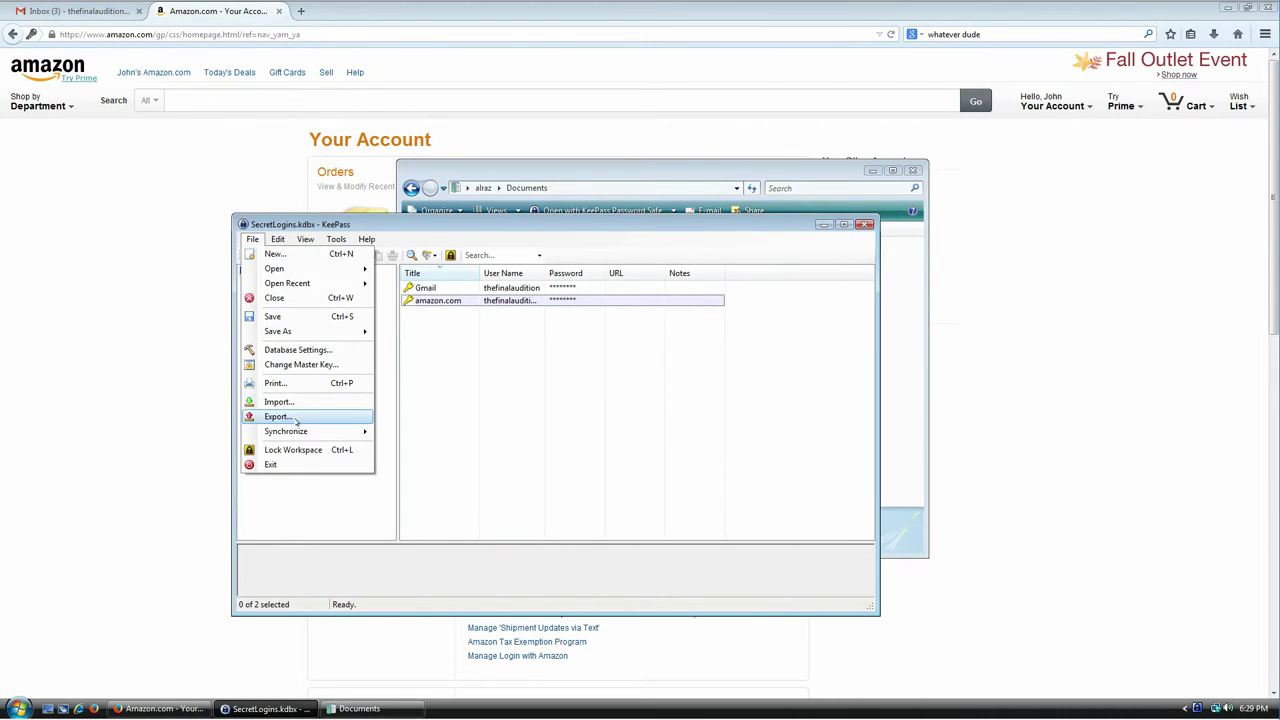
pyautogui.click(297, 366)
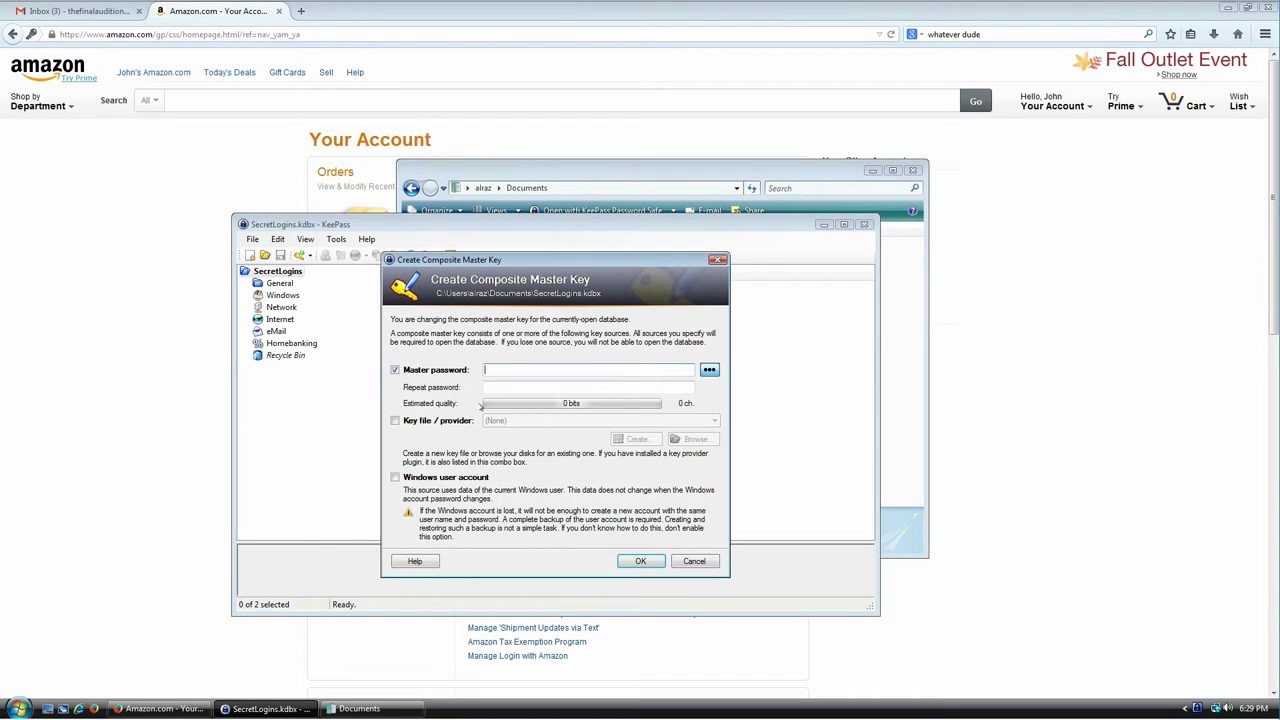
pyautogui.click(436, 421)
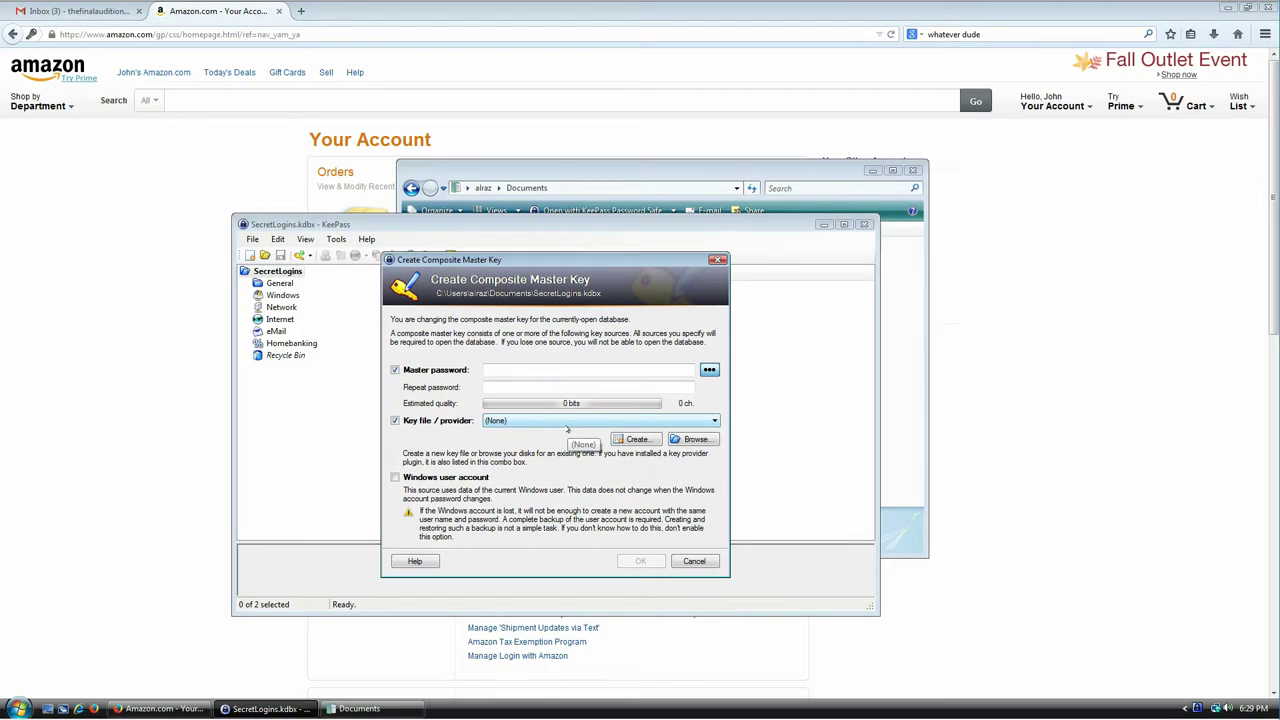
# Enter a new 35-character master password and repeat it, leaving no key file selected
pyautogui.click(607, 369)
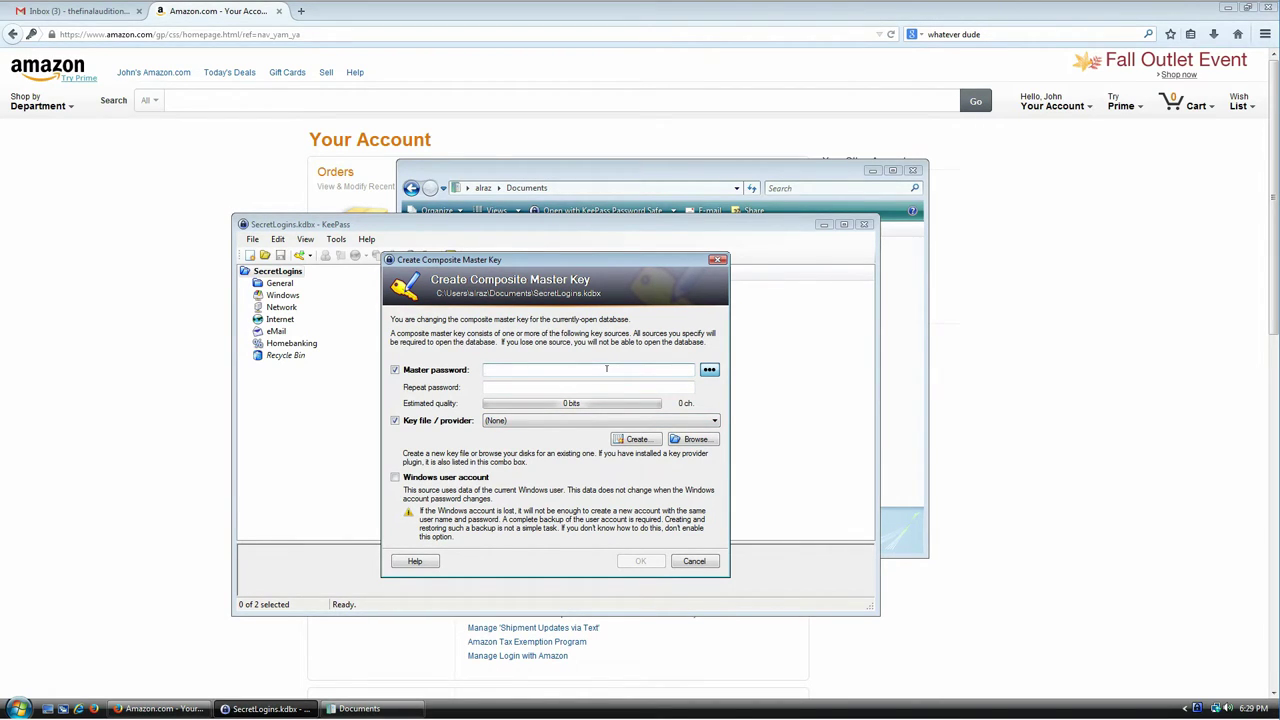
pyautogui.write('••••••••••••••••••••••••')
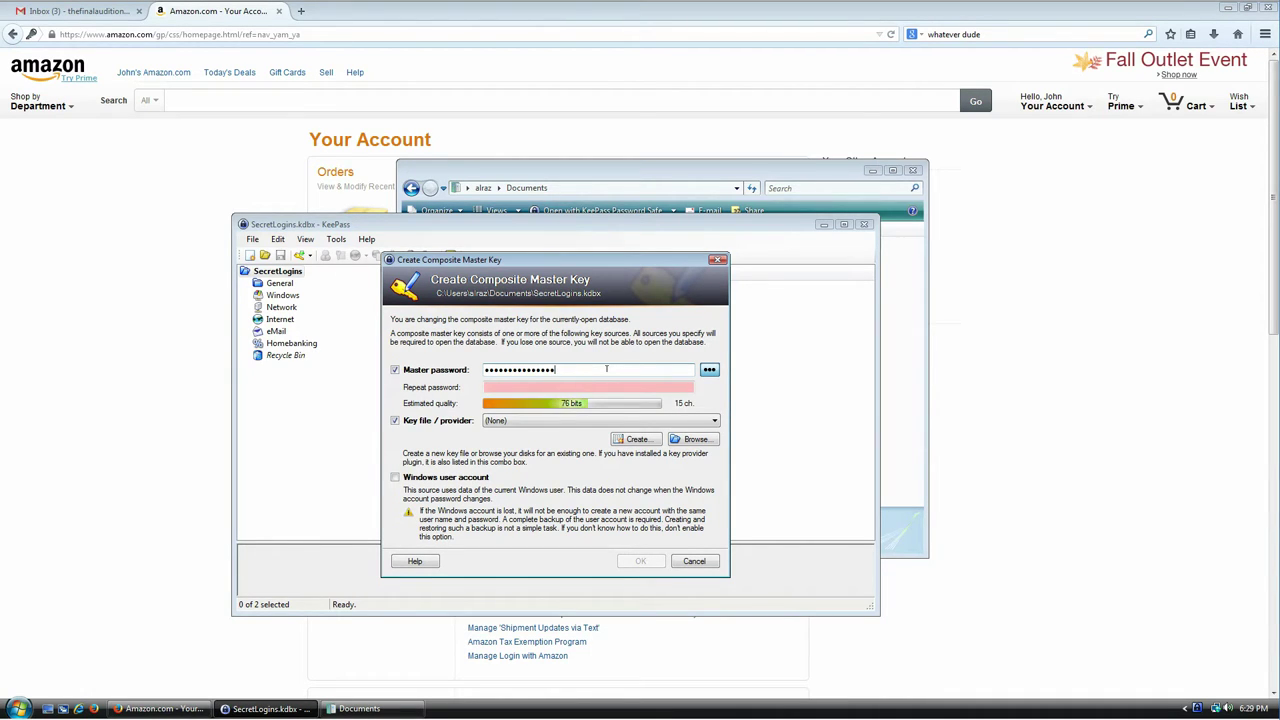
pyautogui.write('•••••••••••')
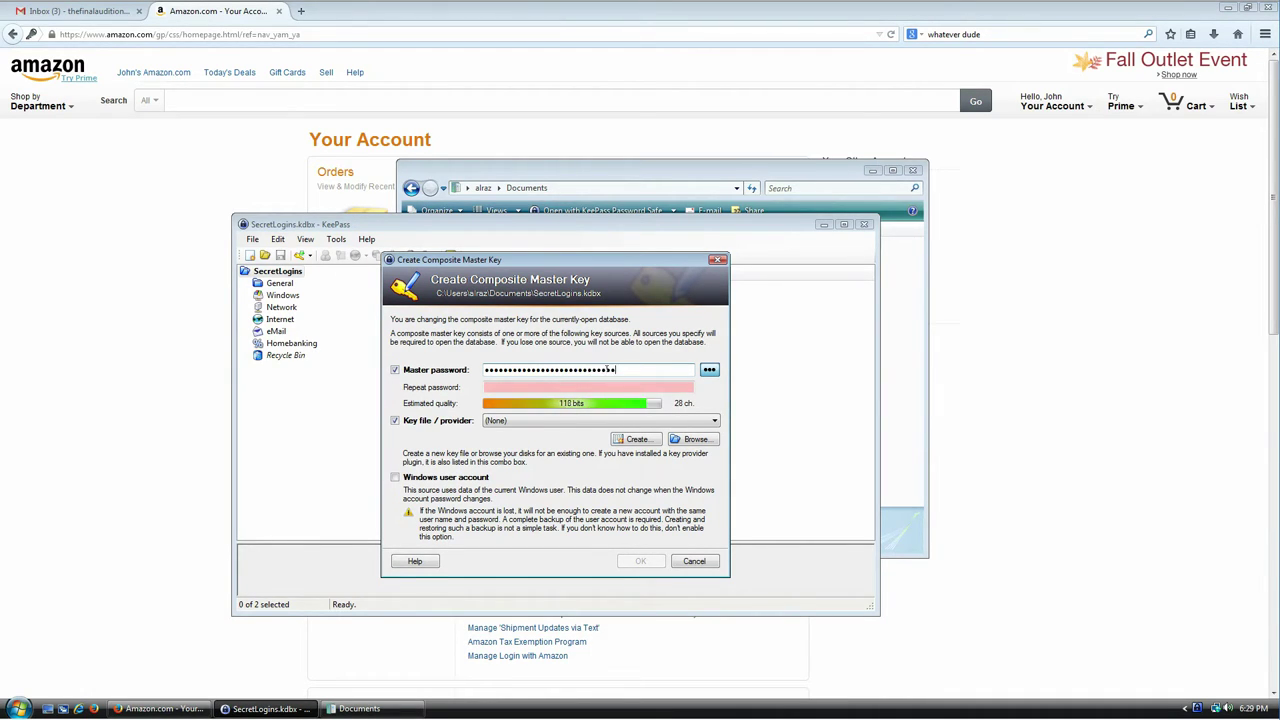
pyautogui.press('Tab')
pyautogui.press('Tab')
pyautogui.write('•••••••••••••••••••••••••••••••••••')
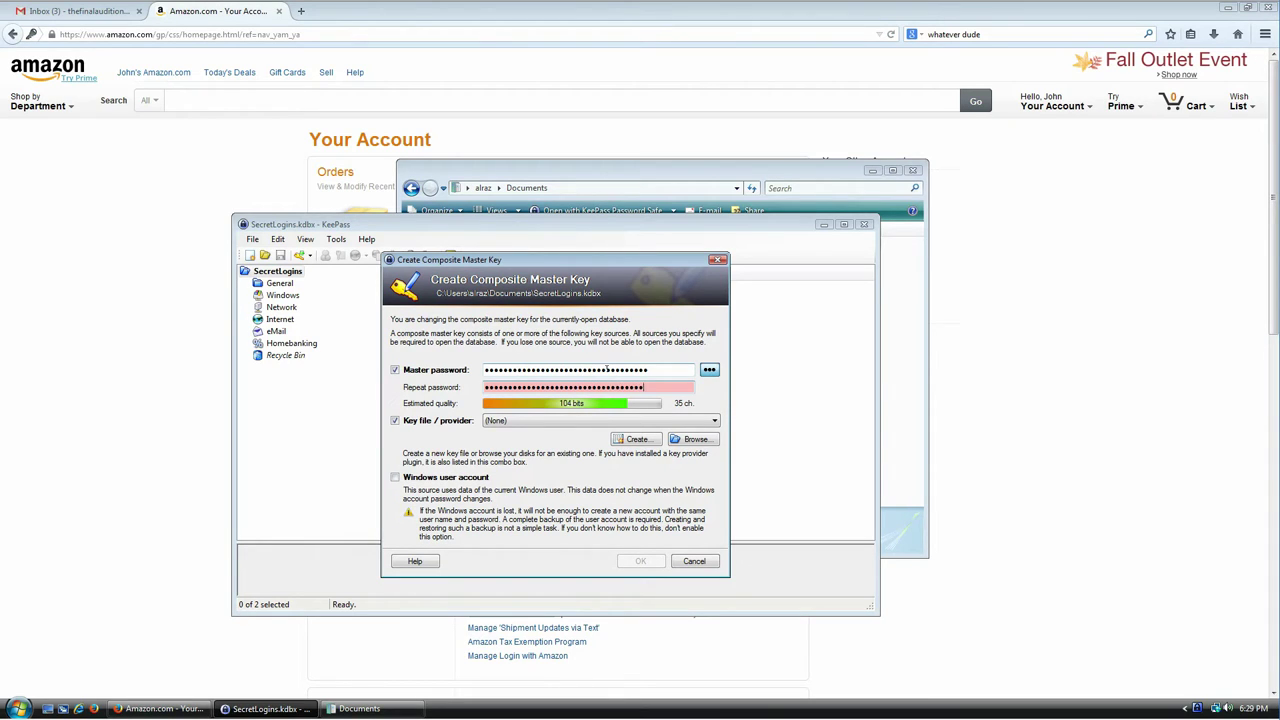
pyautogui.write('•')
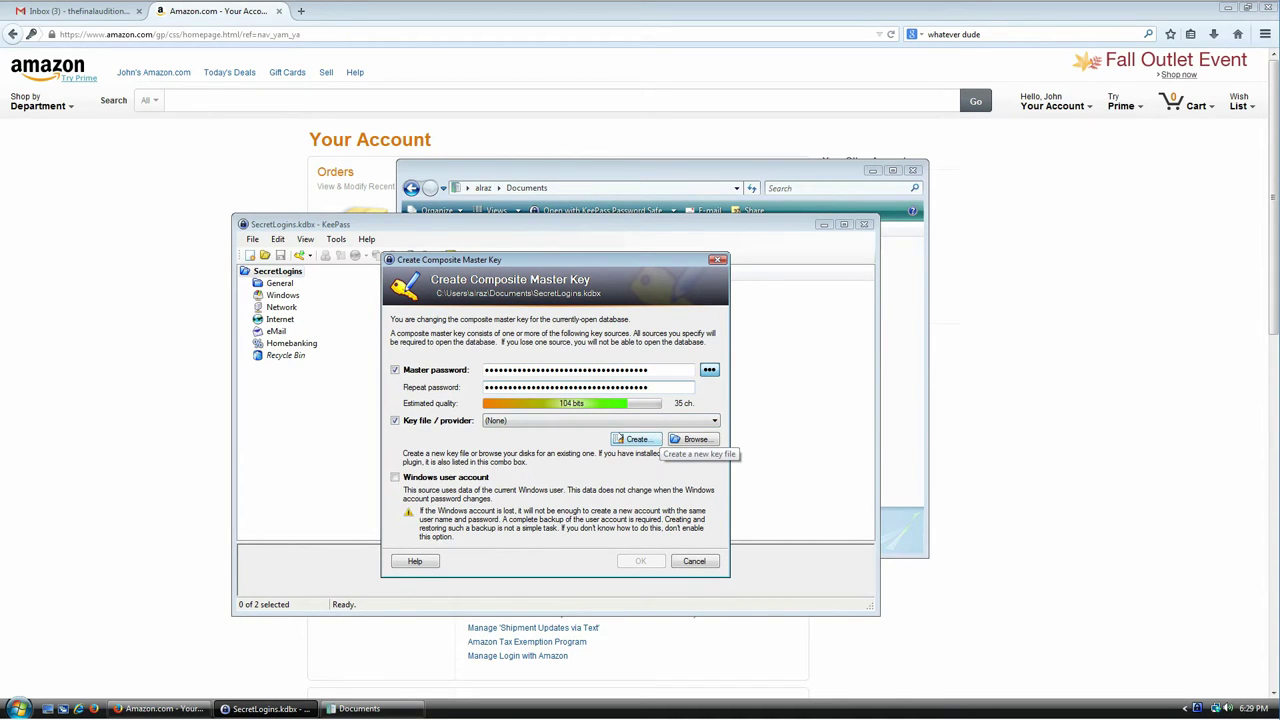
pyautogui.click(552, 424)
pyautogui.click(552, 425)
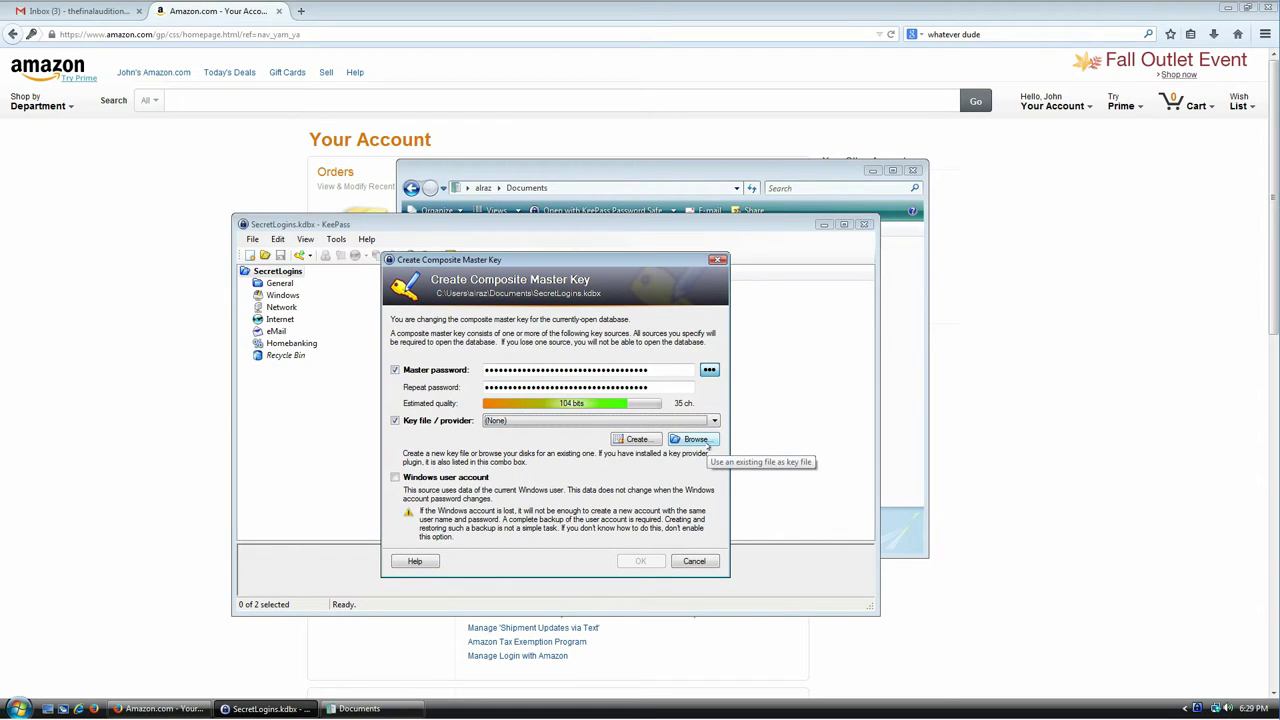
# Choose the sample track Love Comes.wma from Music > Sample Music as the key file
pyautogui.click(706, 446)
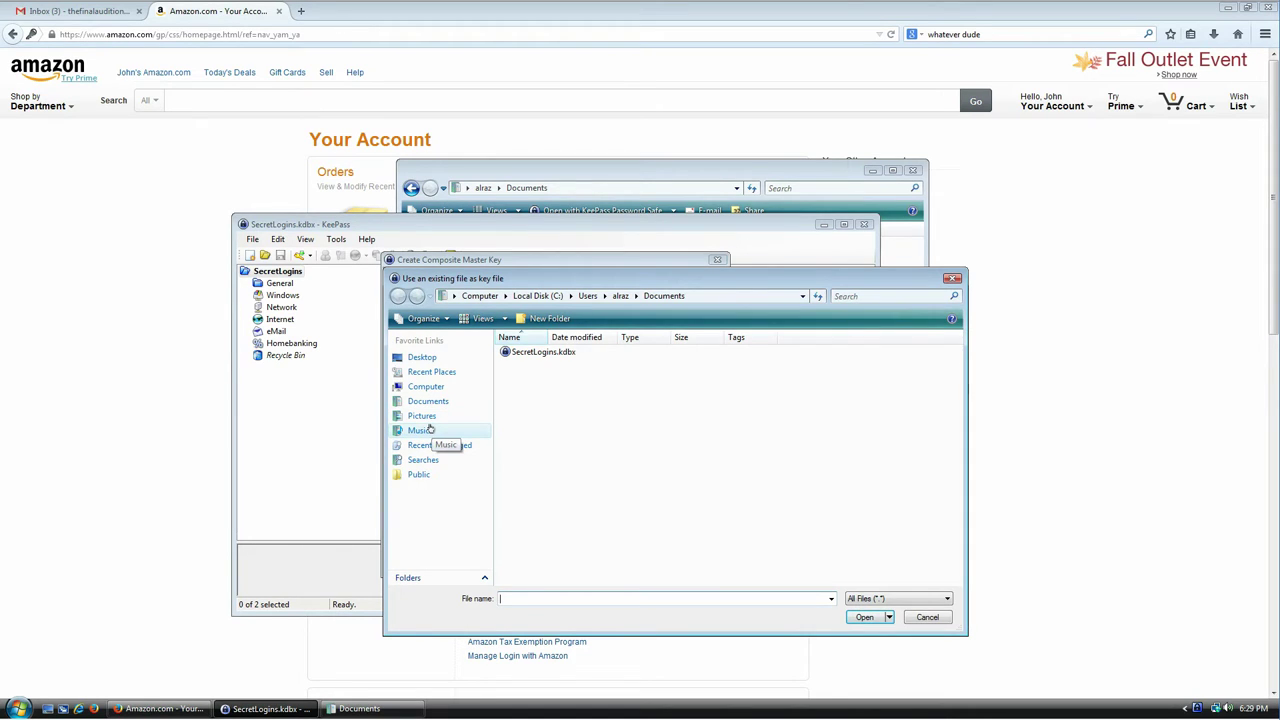
pyautogui.click(430, 430)
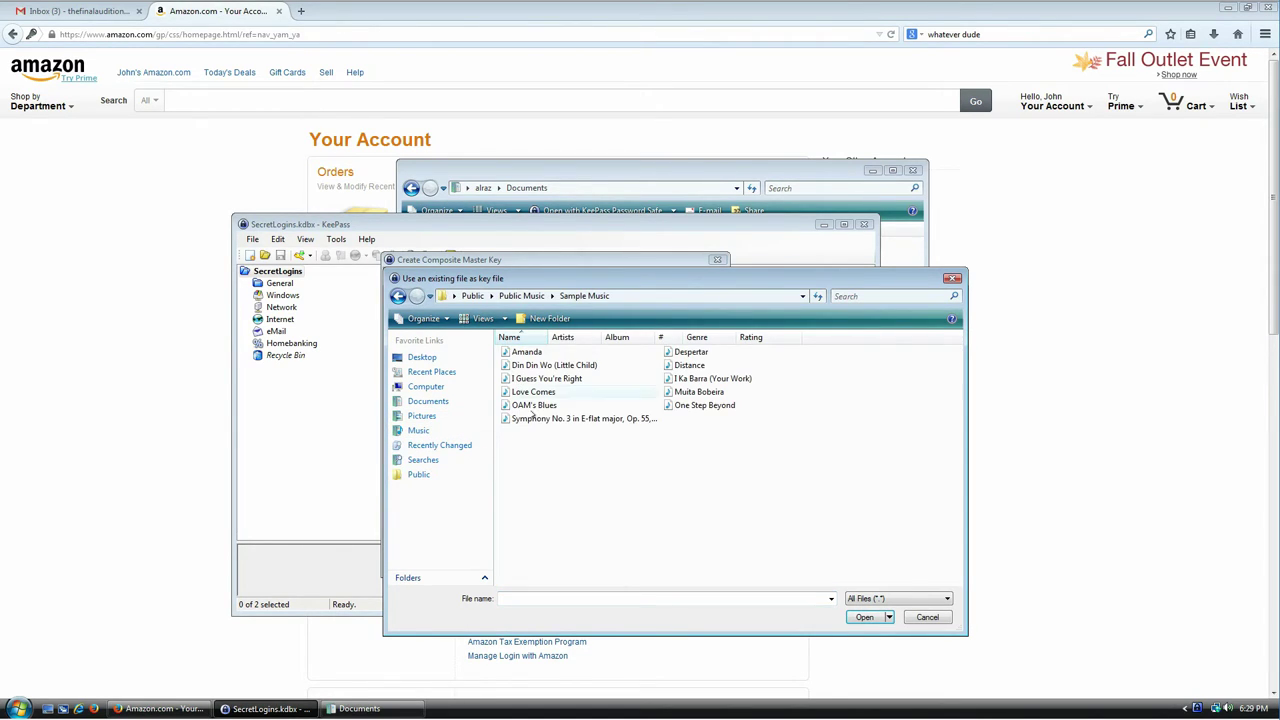
pyautogui.click(551, 395)
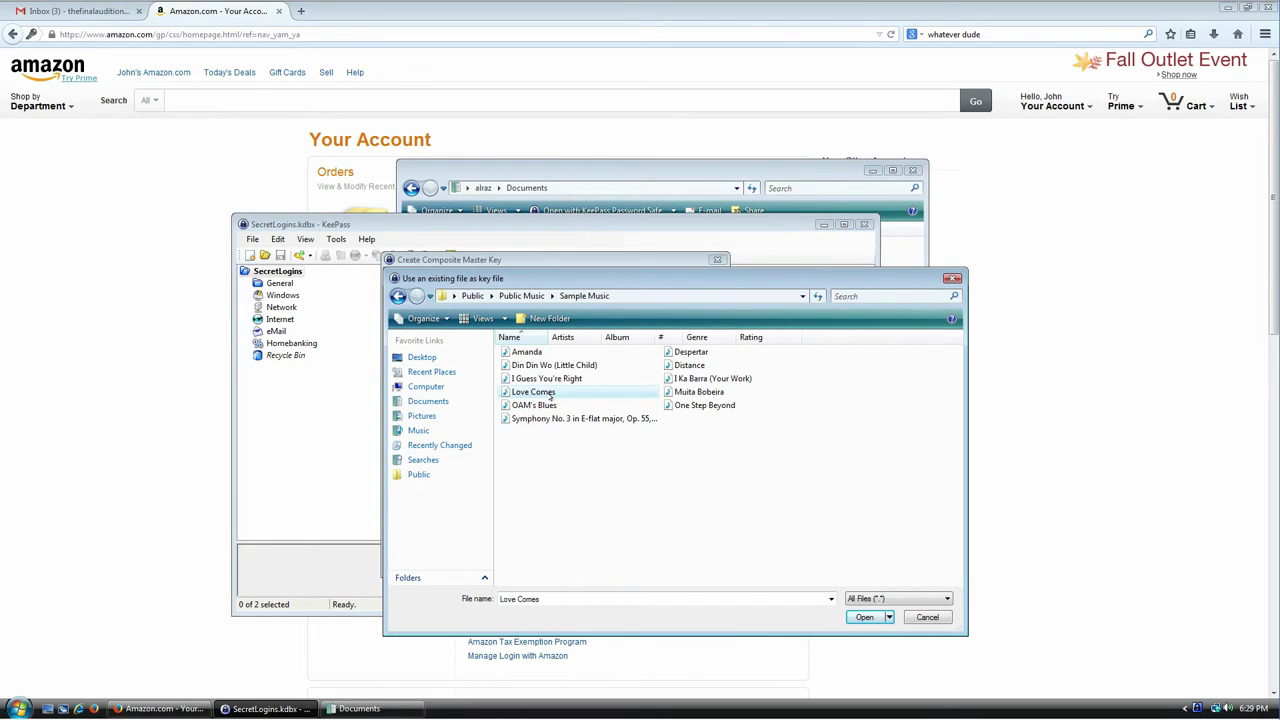
pyautogui.doubleClick(551, 395)
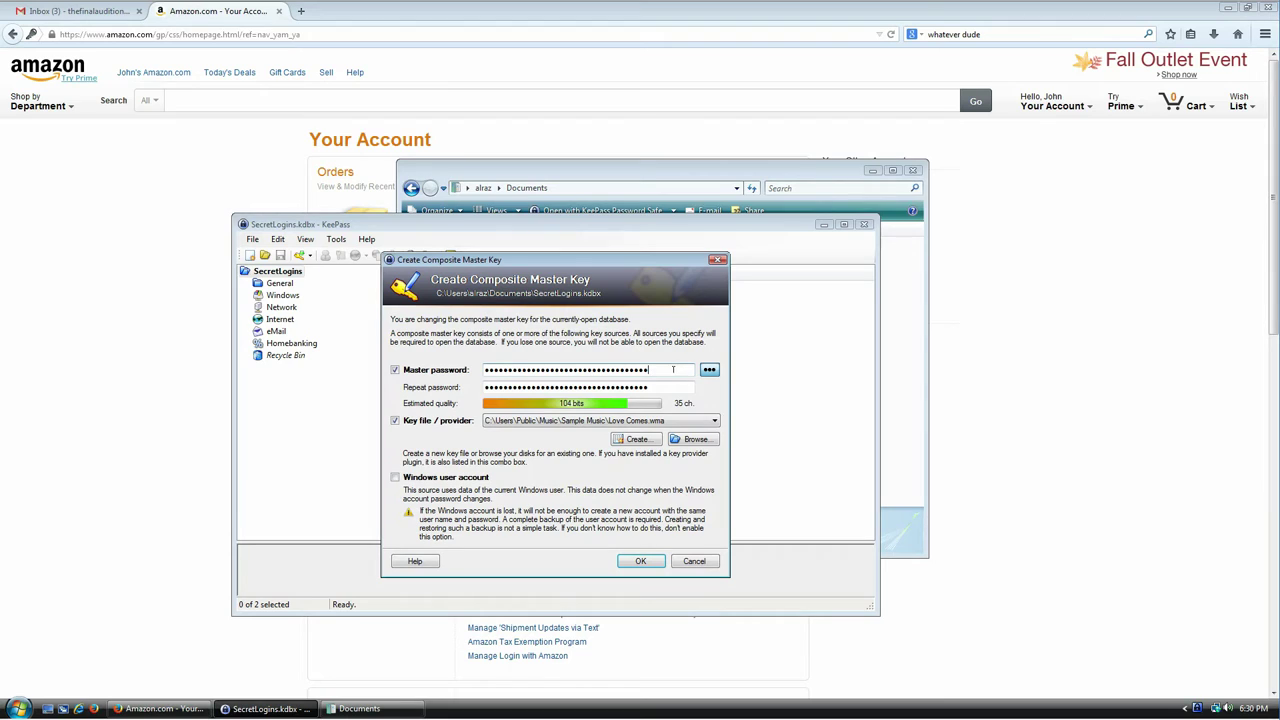
# Recheck the password fields and key file choices, briefly selecting SecretLogins.kdbx in Documents
pyautogui.moveTo(673, 369); pyautogui.dragTo(455, 367)
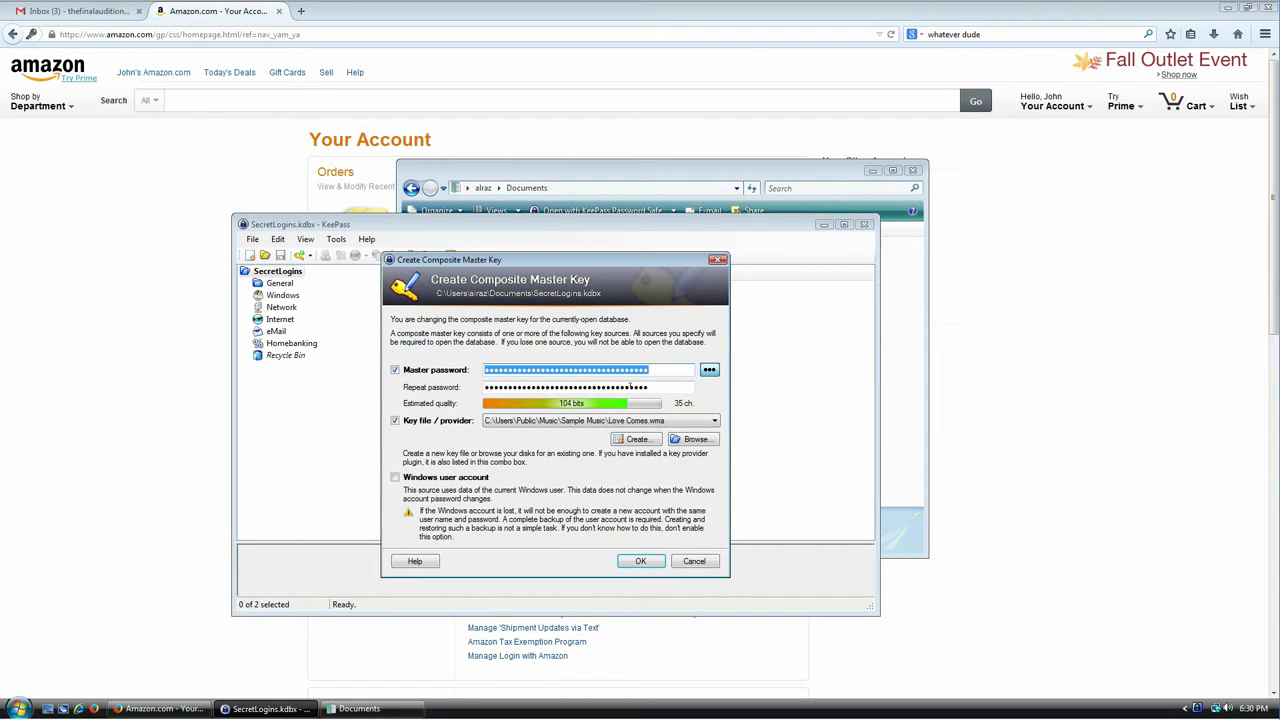
pyautogui.click(650, 387)
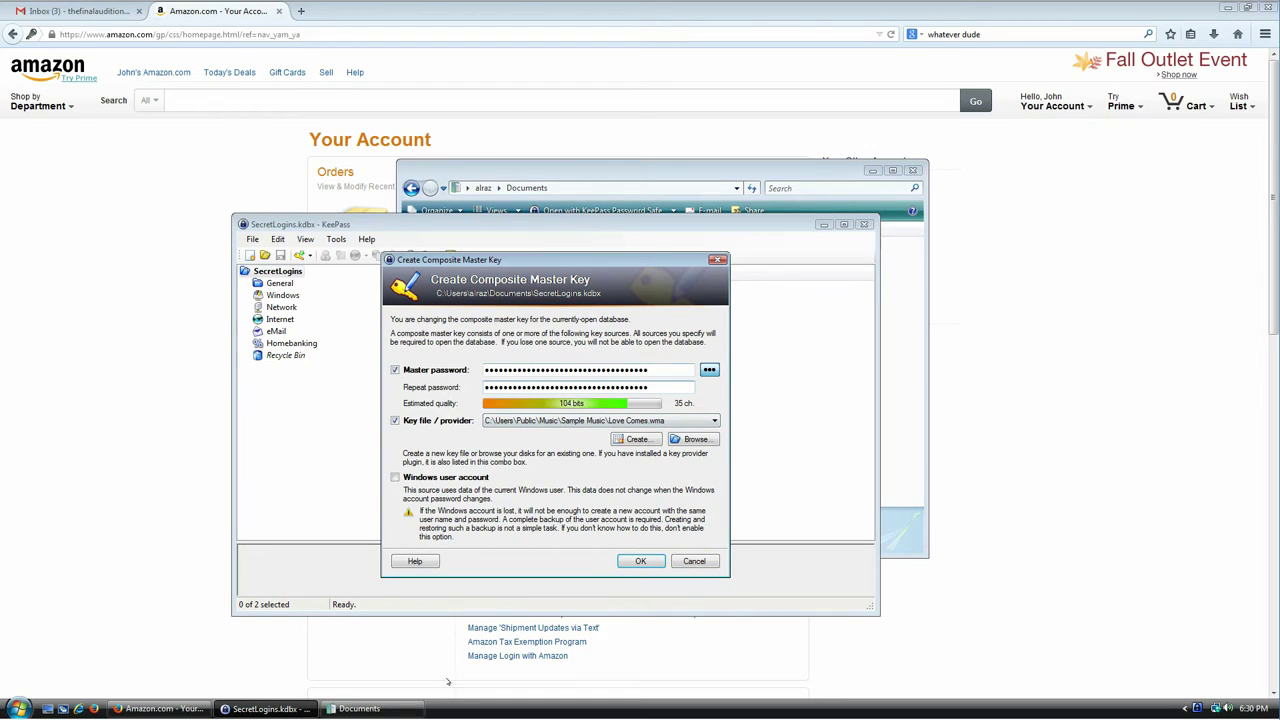
pyautogui.click(899, 428)
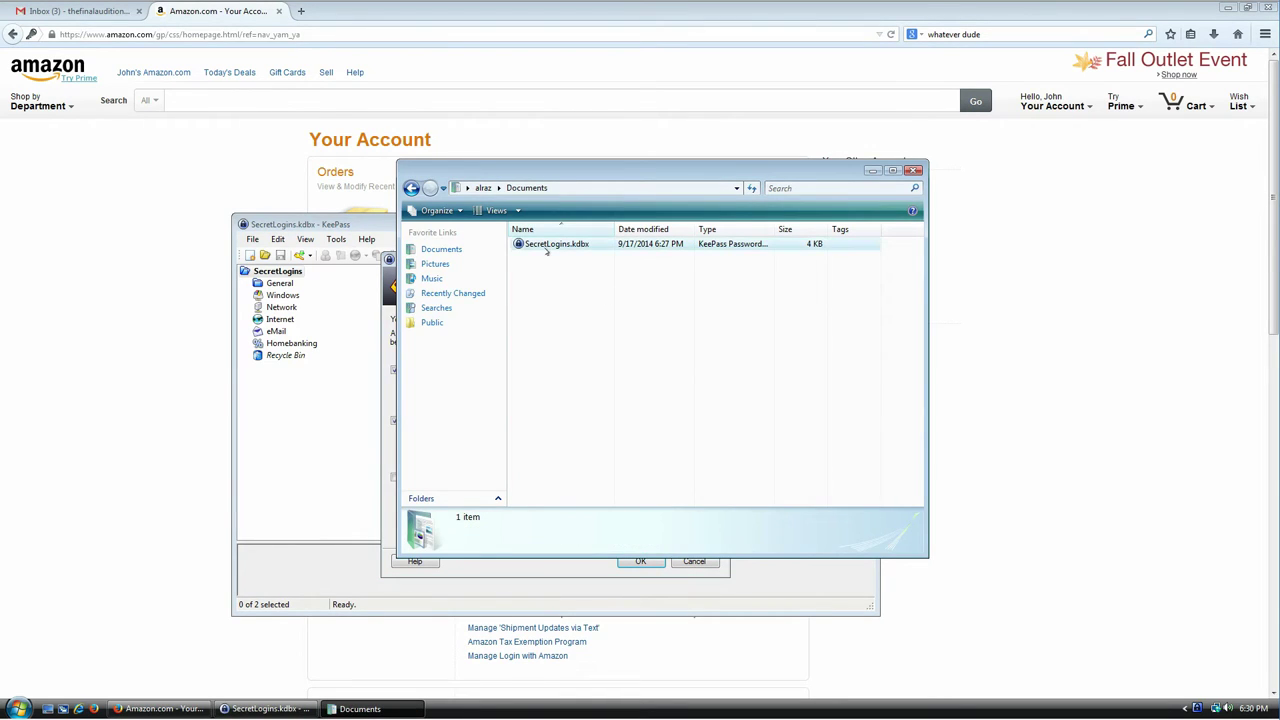
pyautogui.click(548, 245)
pyautogui.click(591, 573)
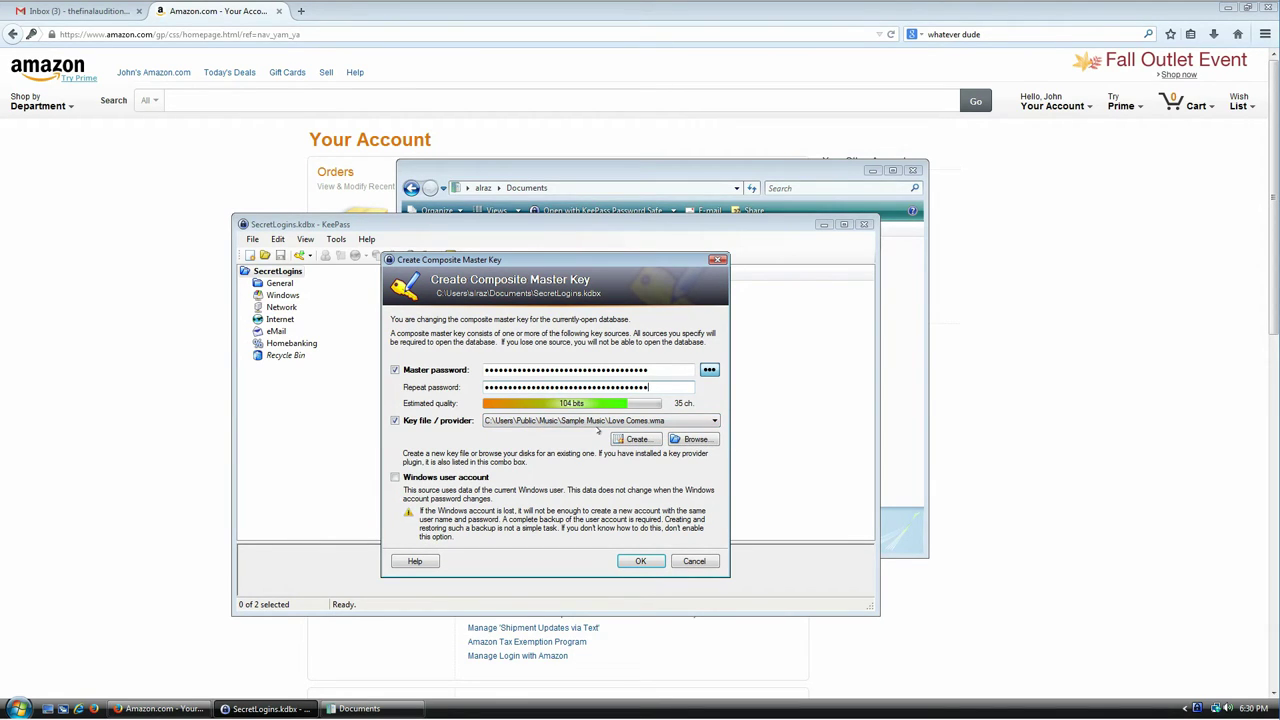
pyautogui.click(594, 421)
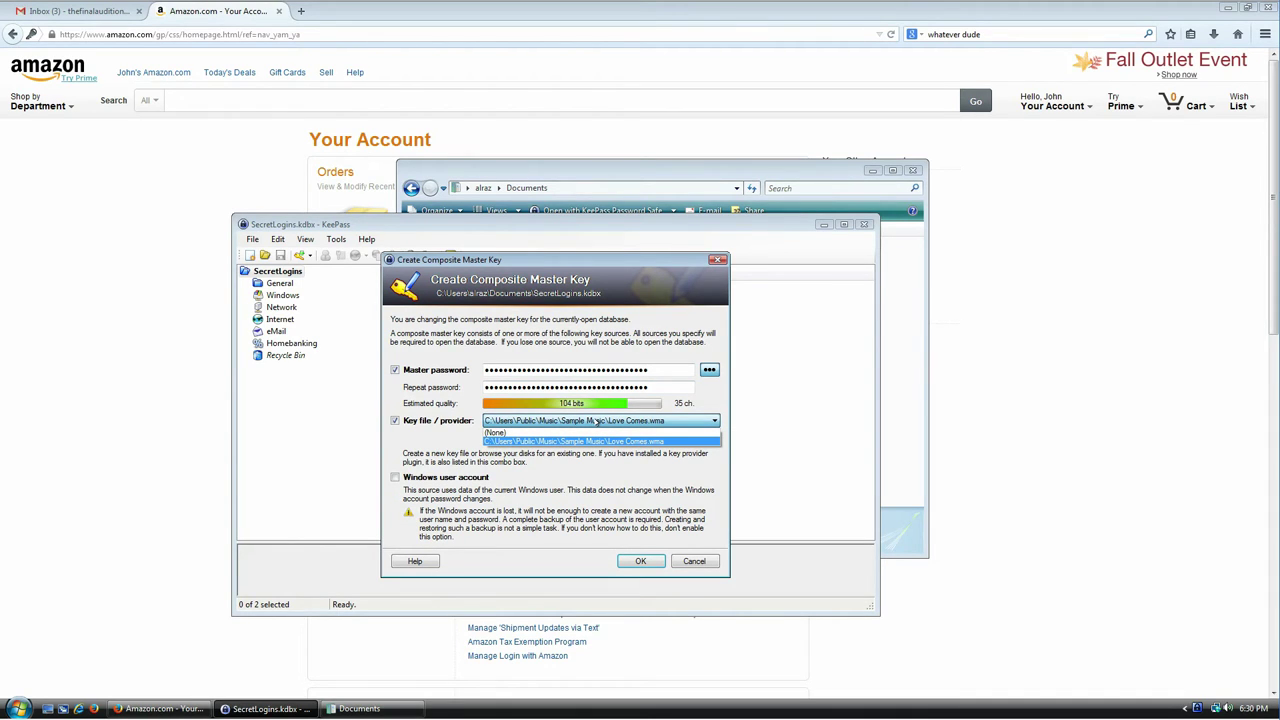
pyautogui.click(596, 421)
pyautogui.click(640, 170)
pyautogui.click(565, 270)
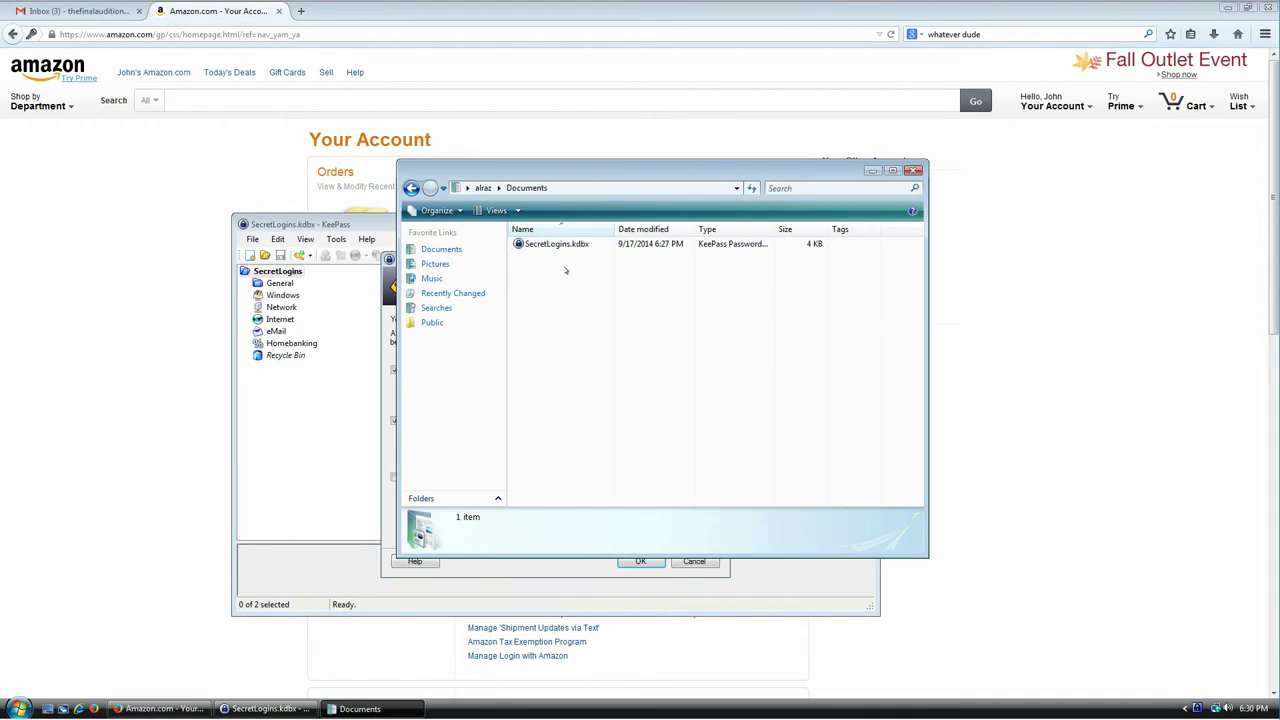
pyautogui.click(520, 568)
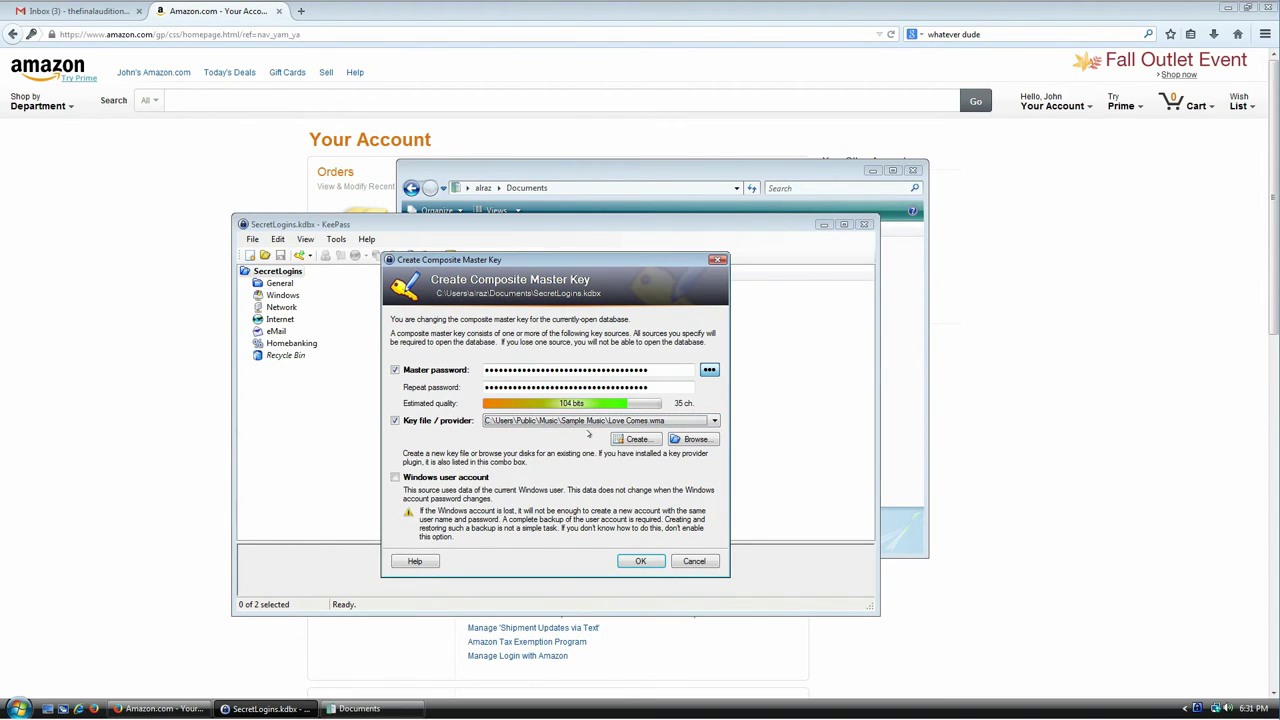
# Return from the Documents window and close the master key dialog
pyautogui.click(904, 302)
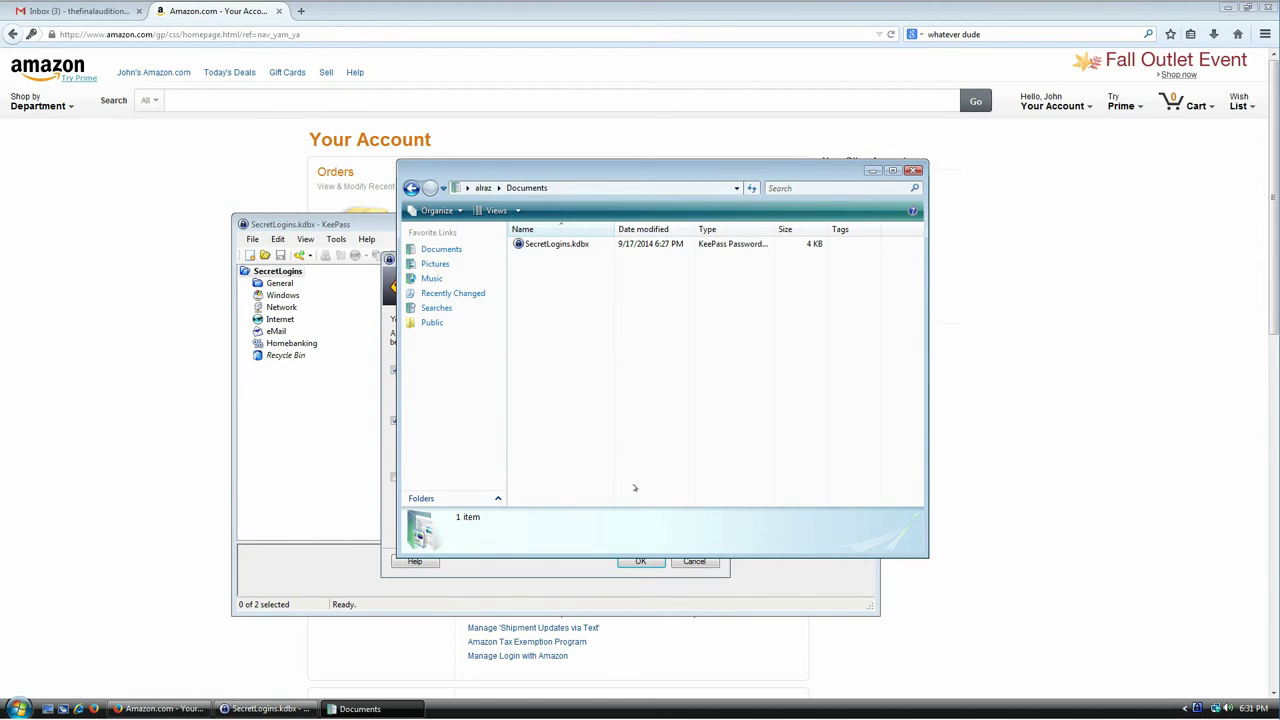
pyautogui.click(692, 566)
pyautogui.press('Return')
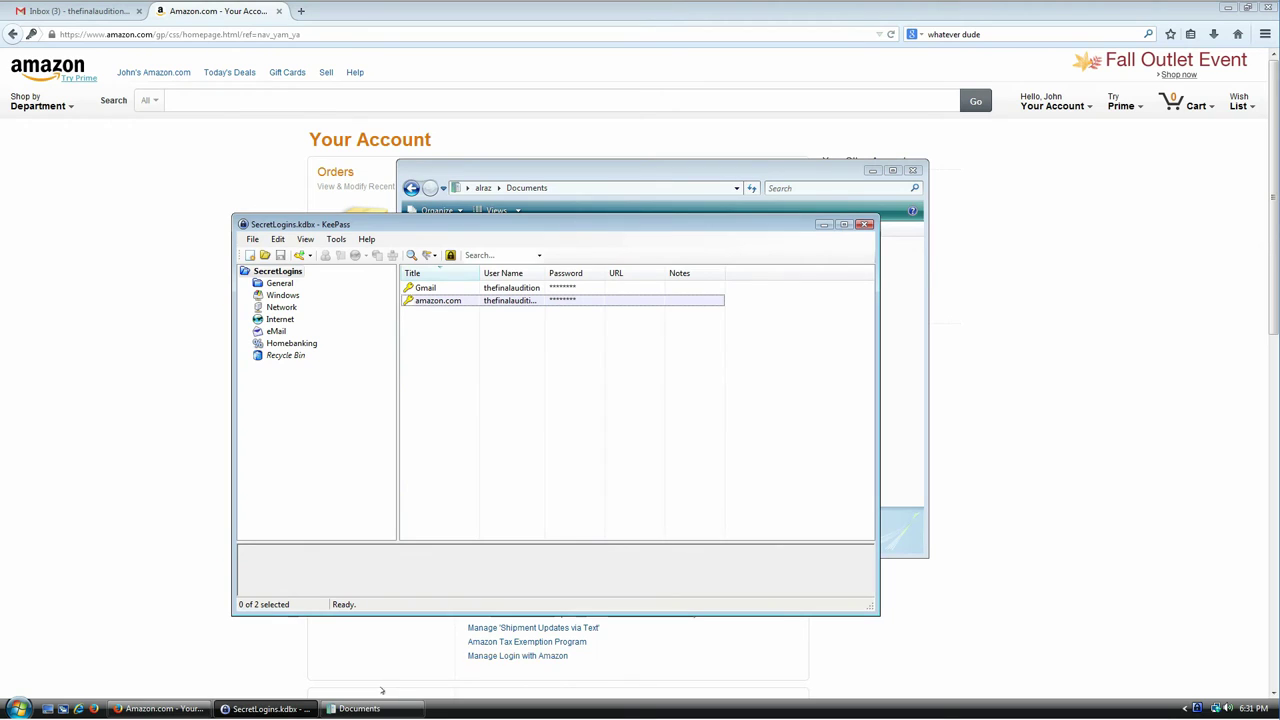
# Launch Notepad through the Start menu search
pyautogui.click(379, 708)
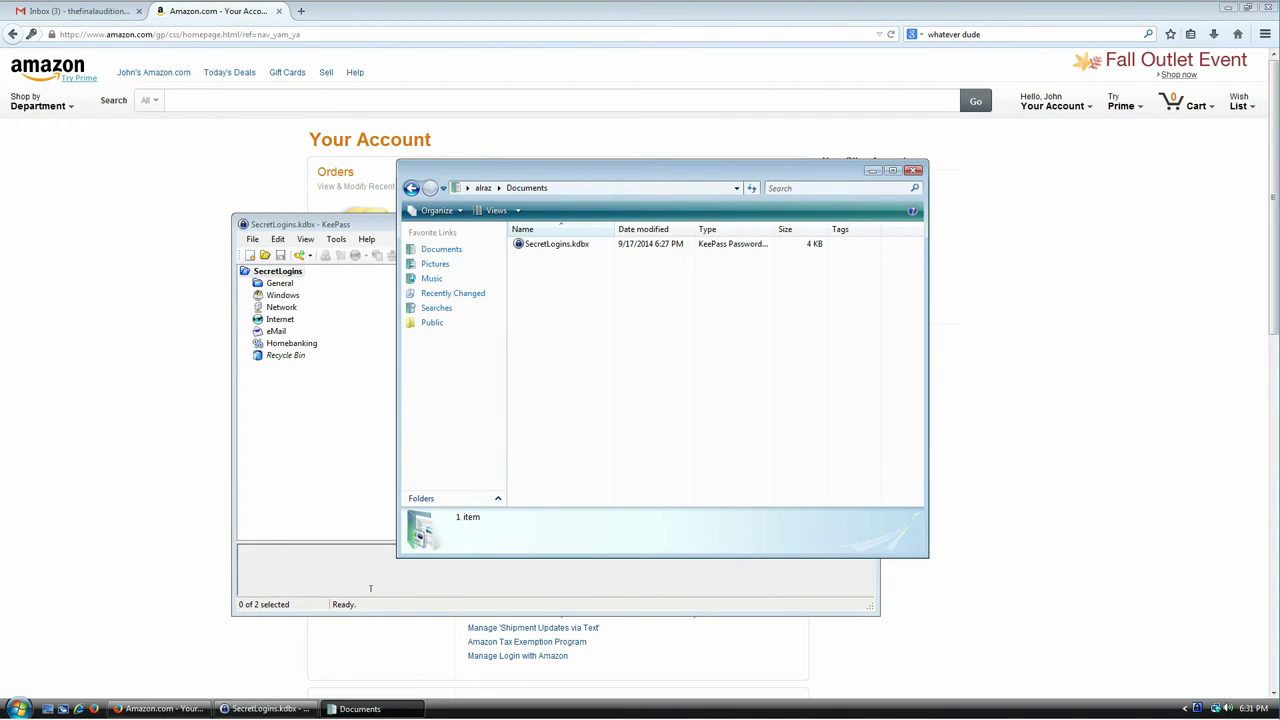
pyautogui.press('super')
pyautogui.write('notepad')
pyautogui.press('Return')
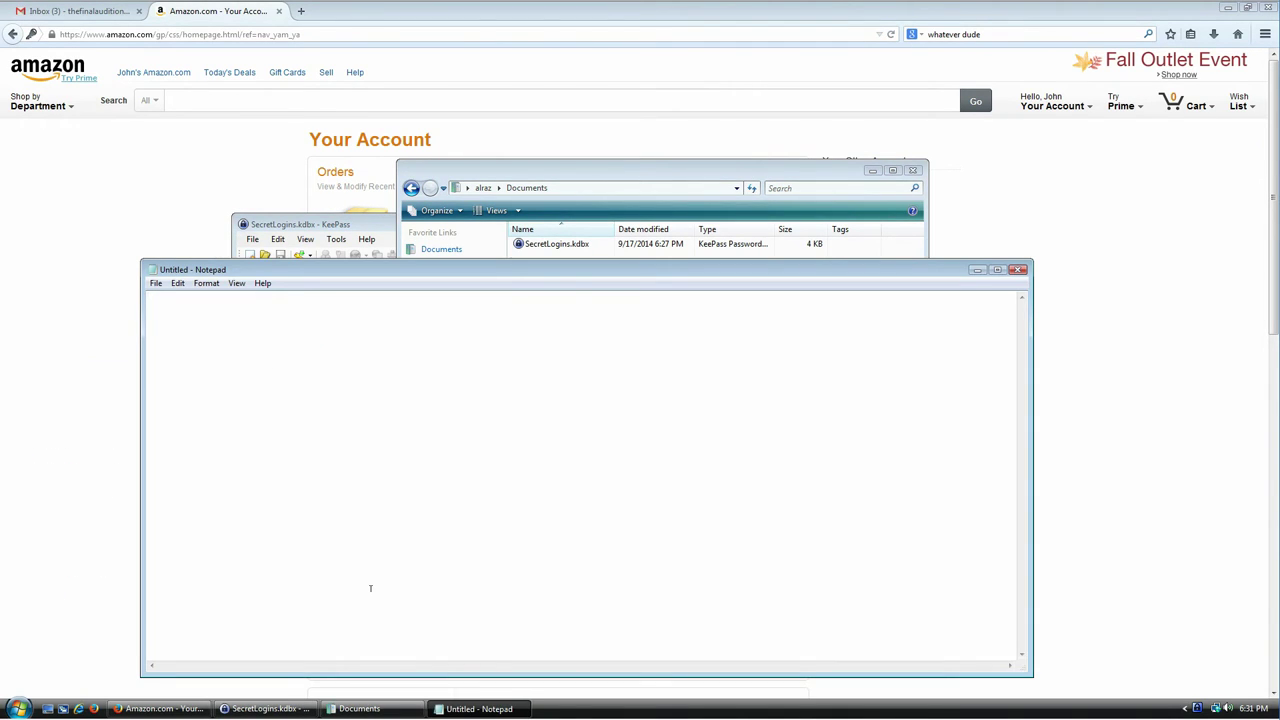
pyautogui.hotkey('ctrl', 's')
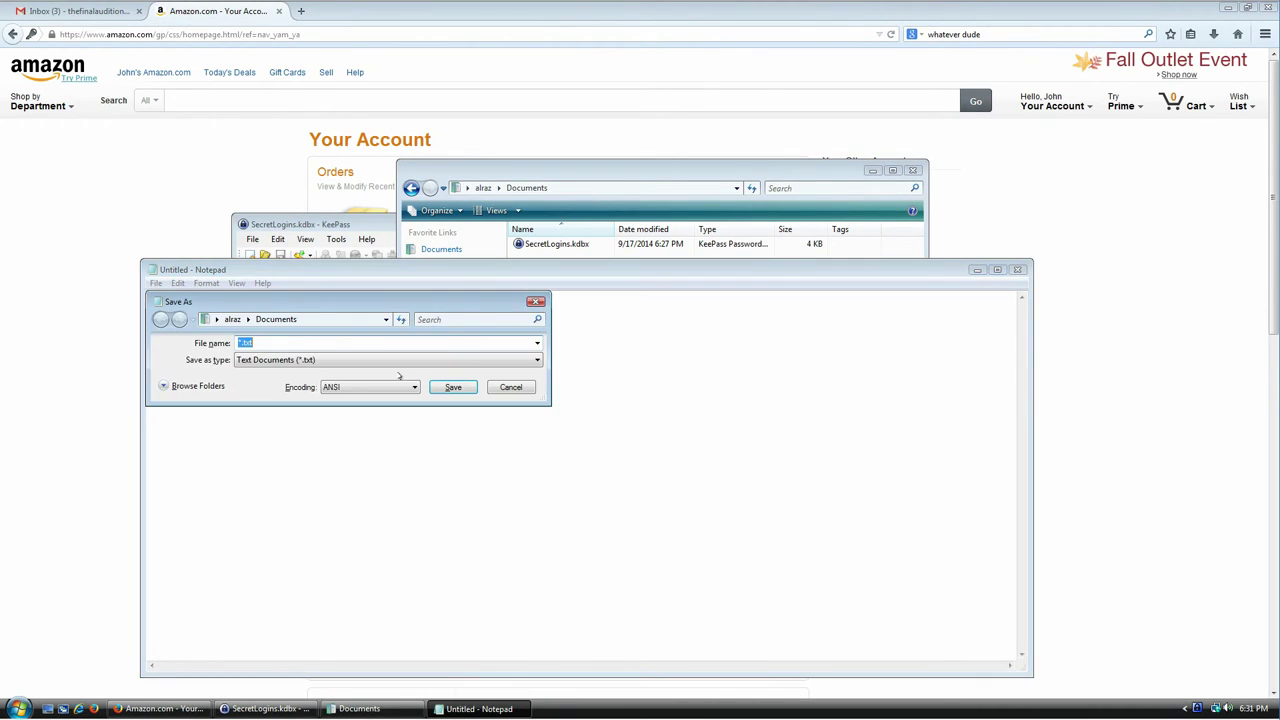
pyautogui.write('1.txt')
pyautogui.press('Return')
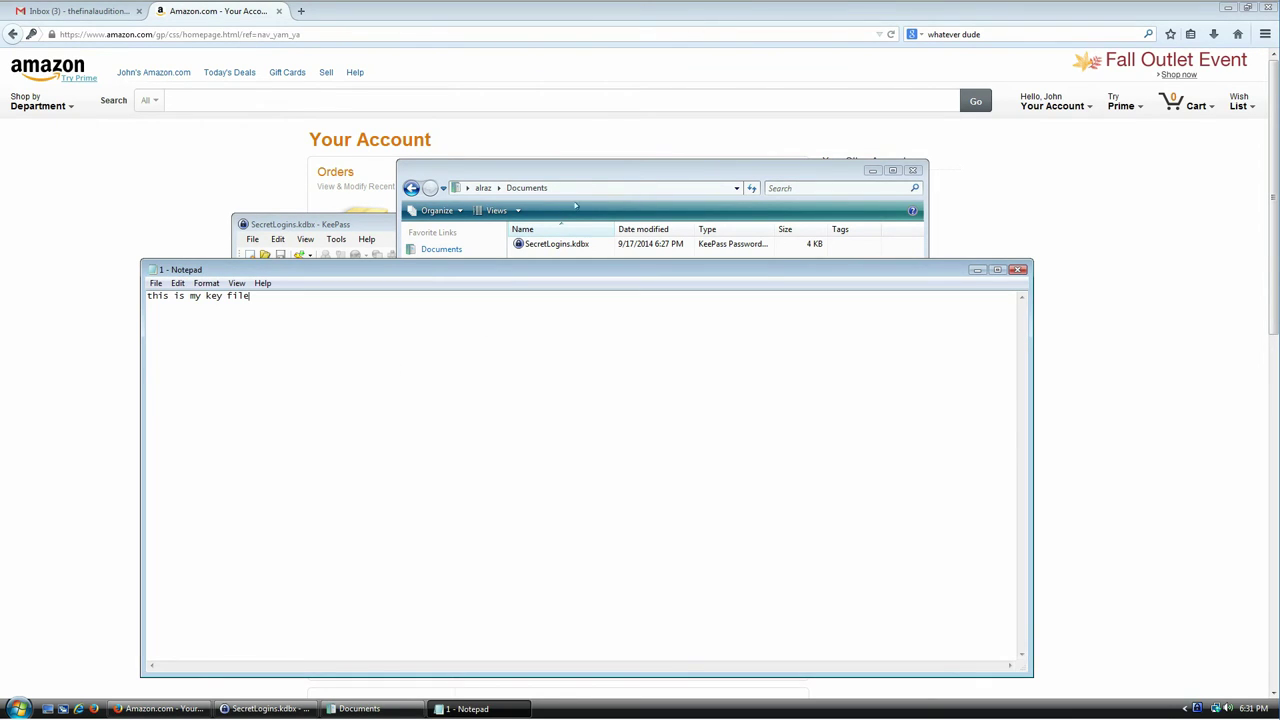
pyautogui.moveTo(589, 177); pyautogui.dragTo(691, 102)
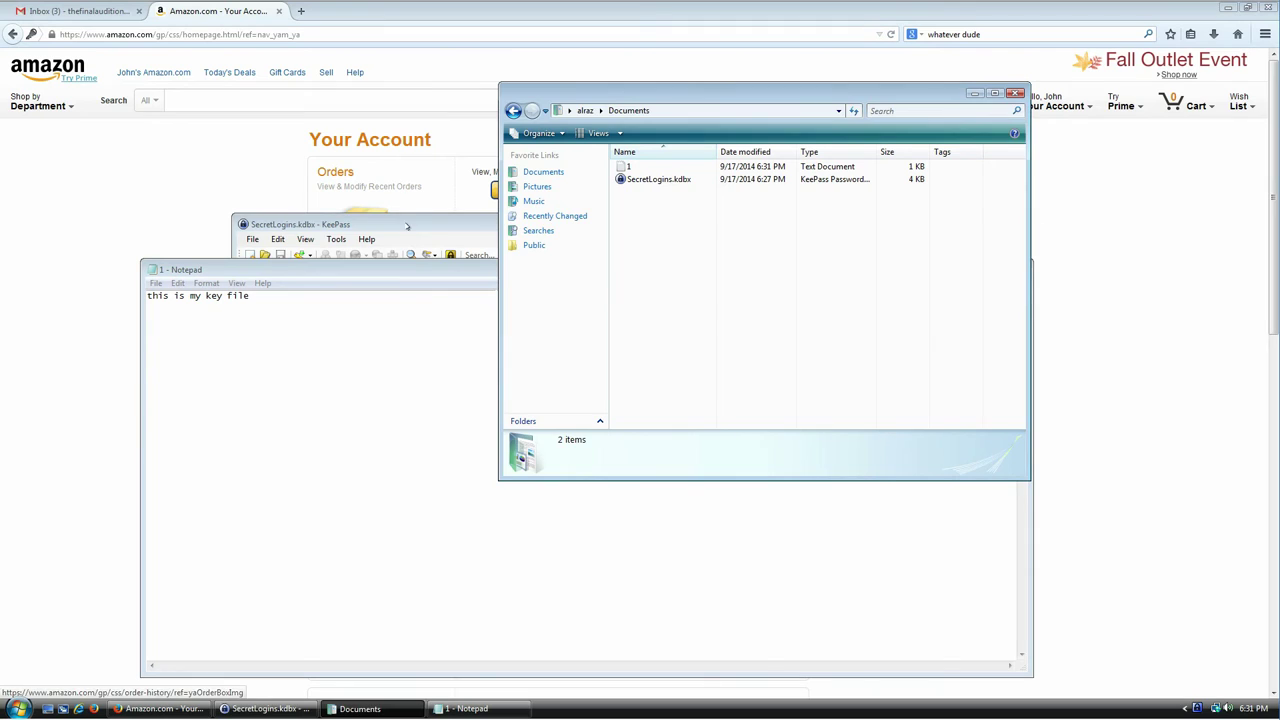
pyautogui.click(402, 218)
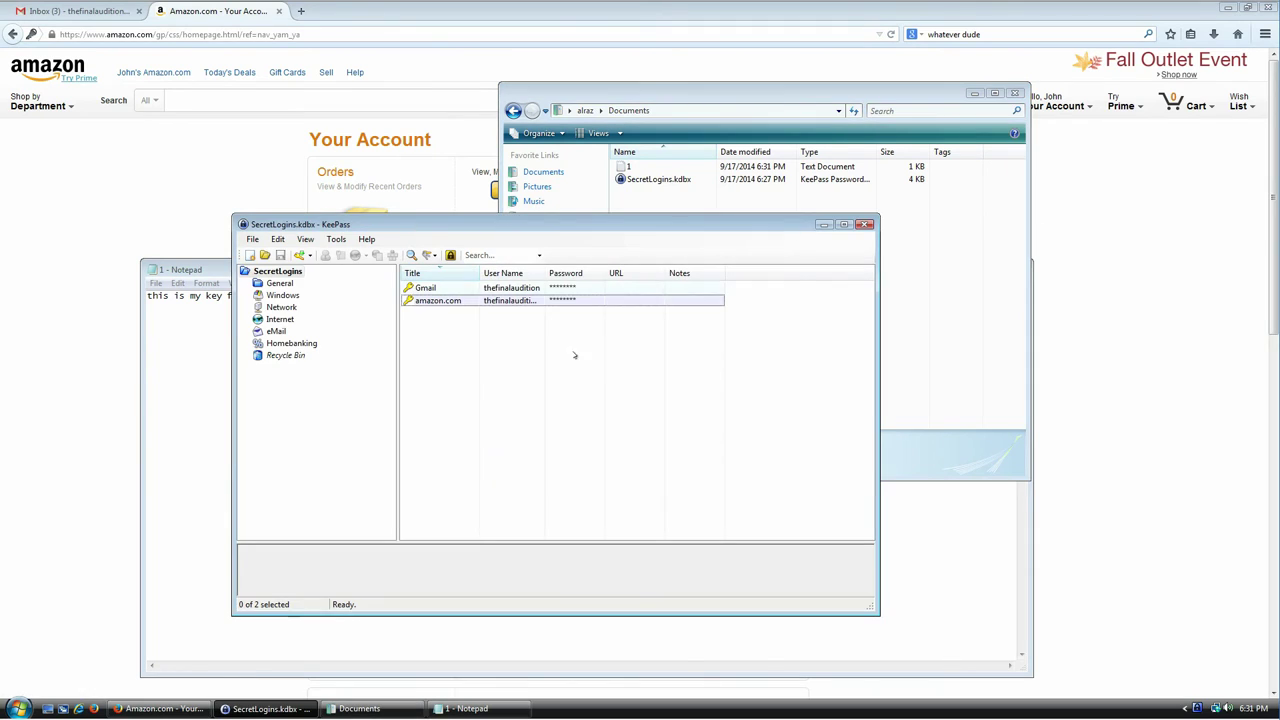
# Open Change Master Key and enter a new 6-character master password twice
pyautogui.click(252, 239)
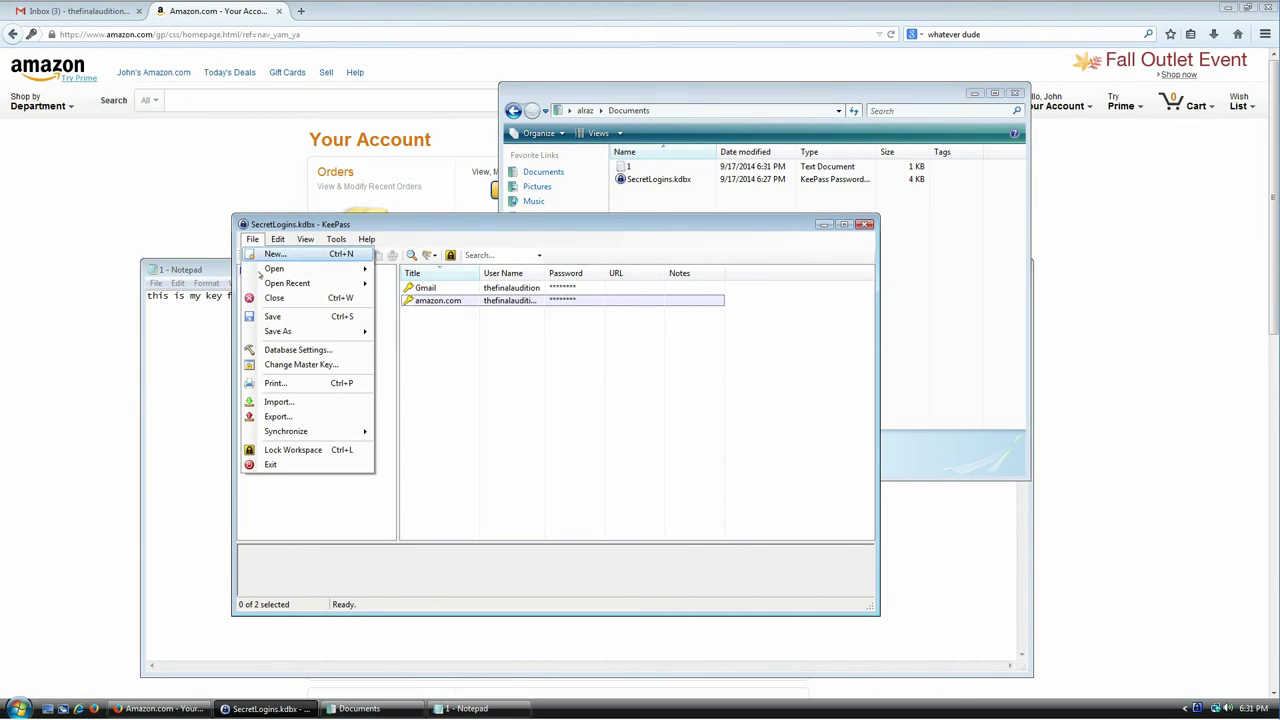
pyautogui.click(289, 366)
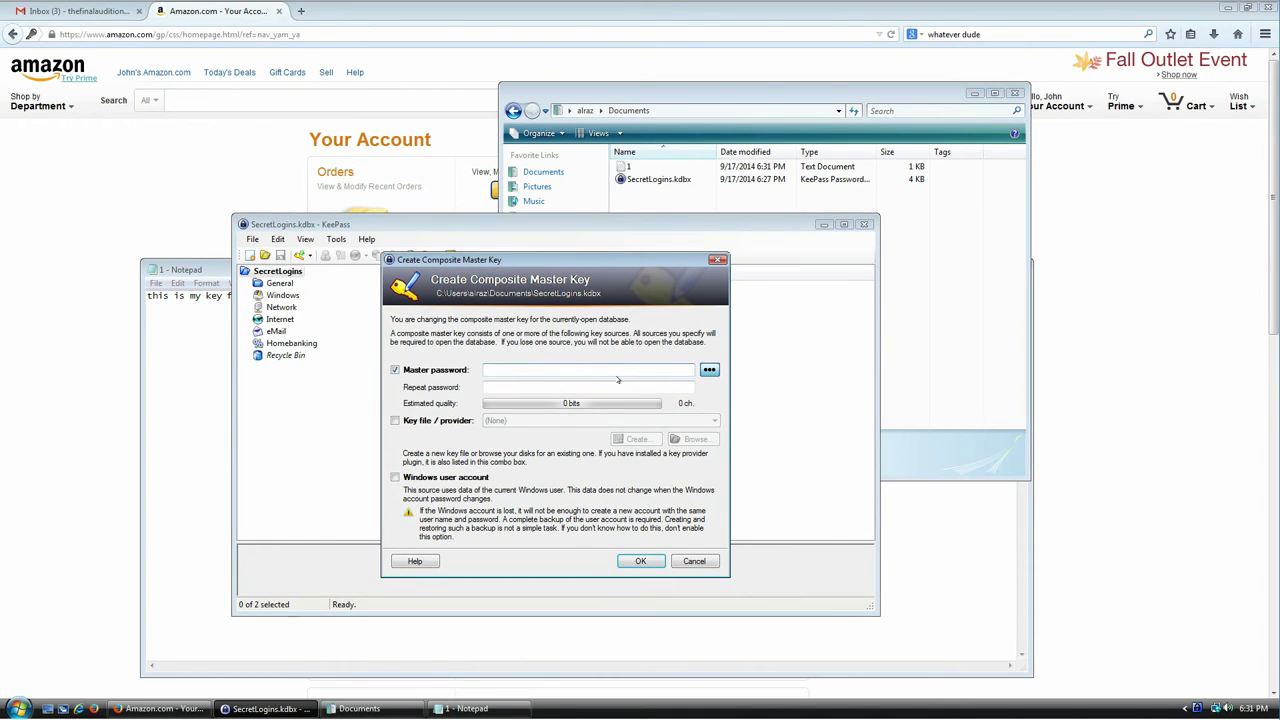
pyautogui.write('••••••')
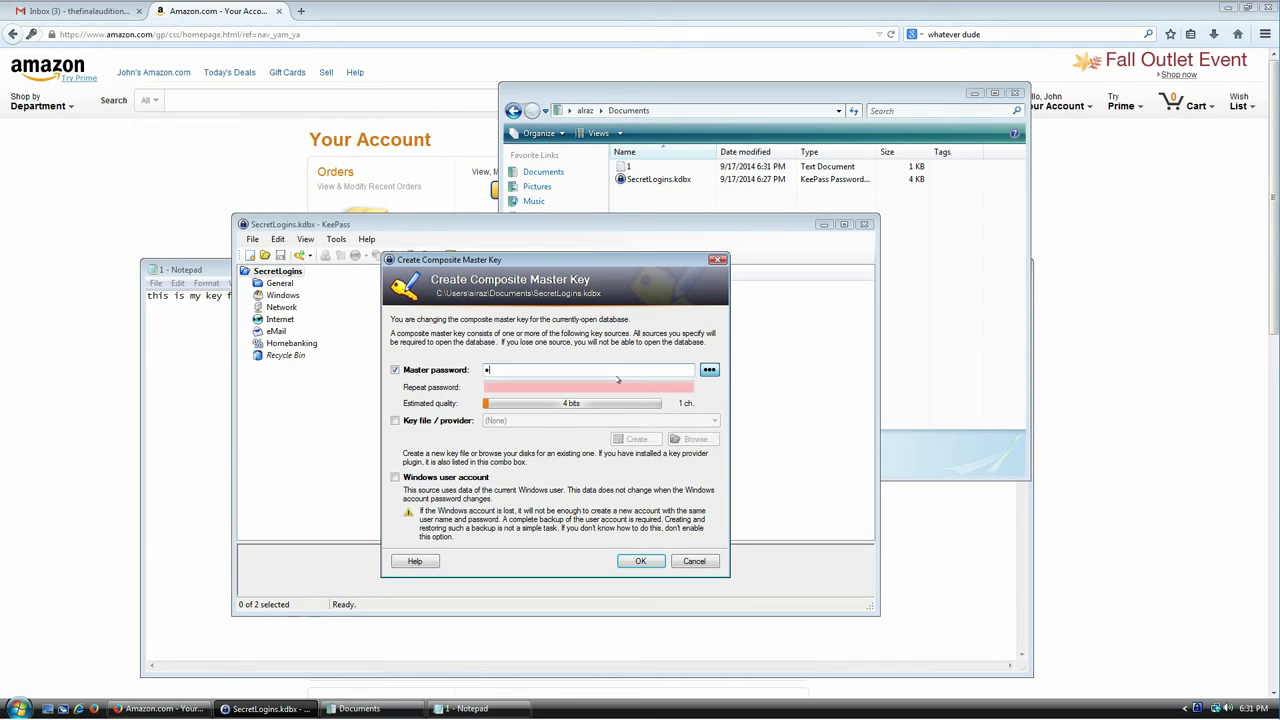
pyautogui.press('Tab')
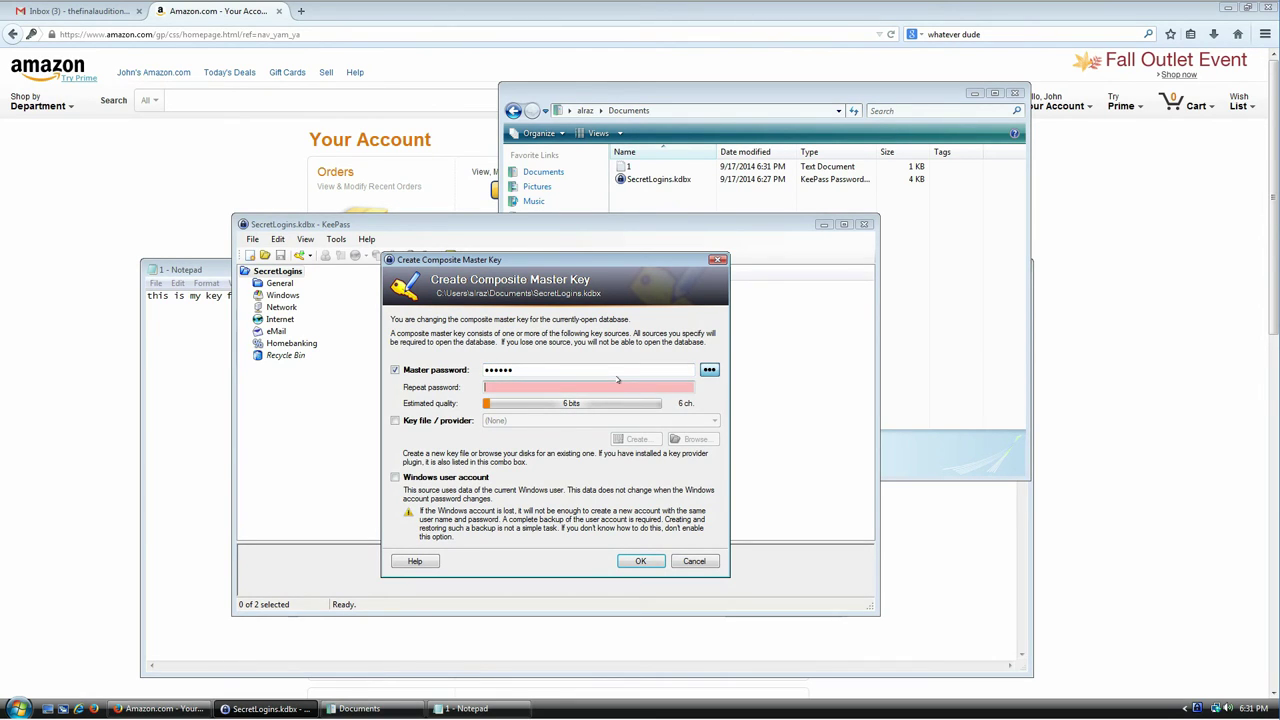
pyautogui.write('••••••')
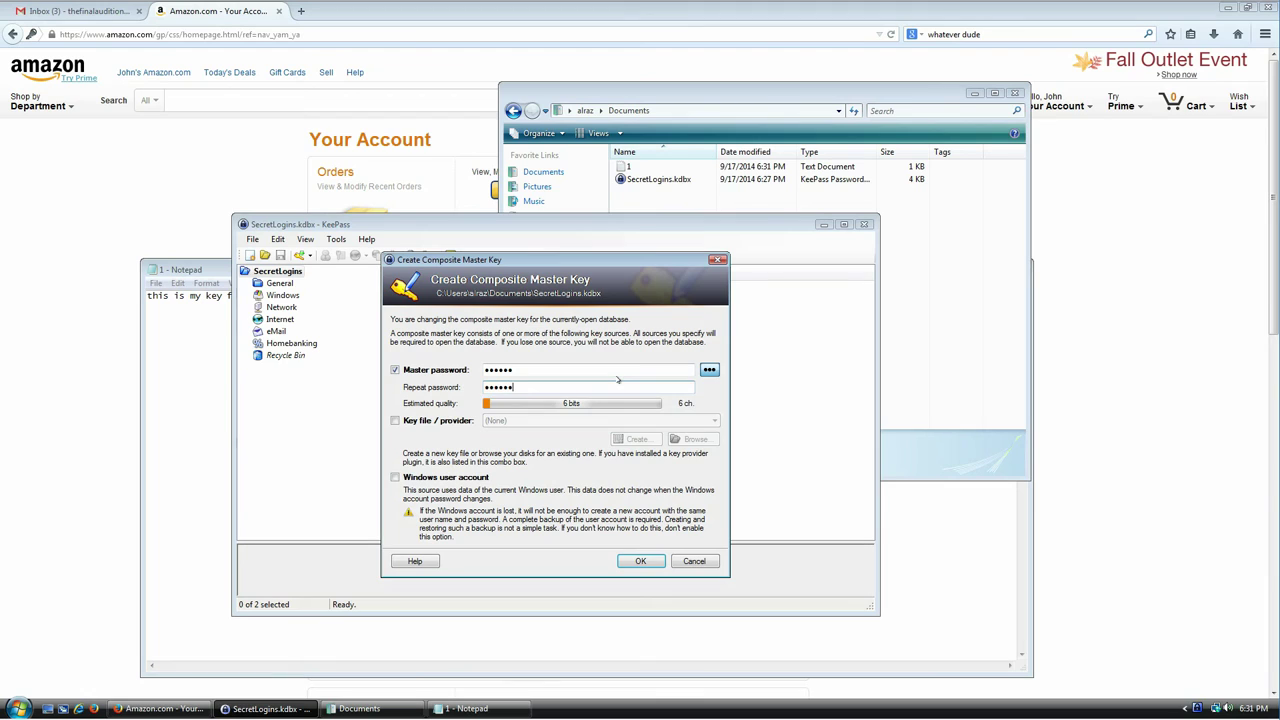
# Add Documents\1.txt as the key file, apply the new master key and save the database
pyautogui.click(422, 424)
pyautogui.click(694, 439)
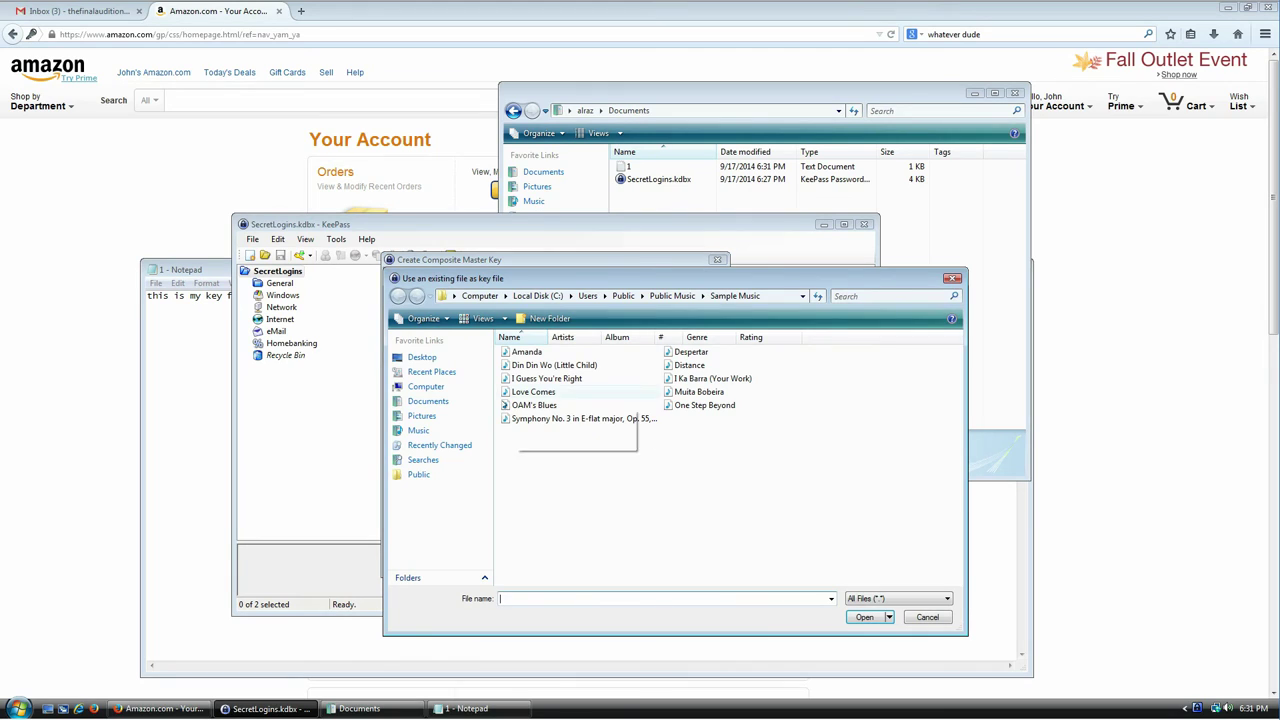
pyautogui.click(425, 401)
pyautogui.click(507, 353)
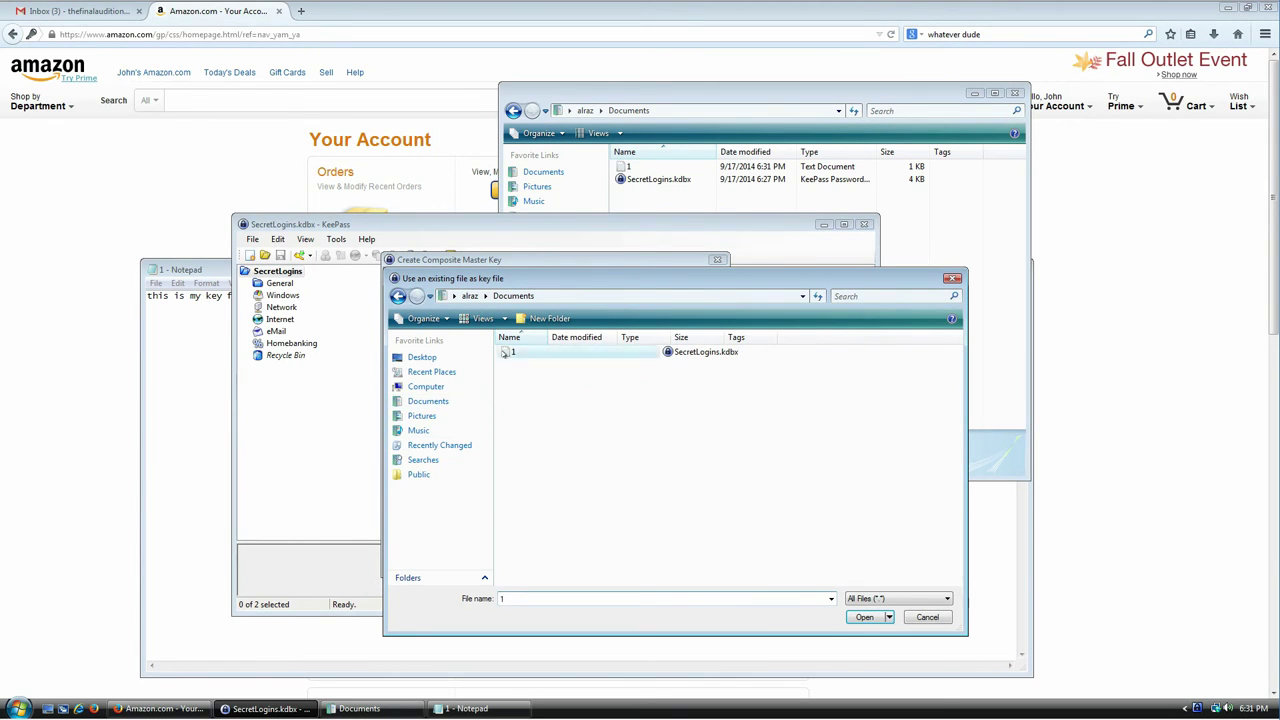
pyautogui.doubleClick(507, 353)
pyautogui.click(638, 561)
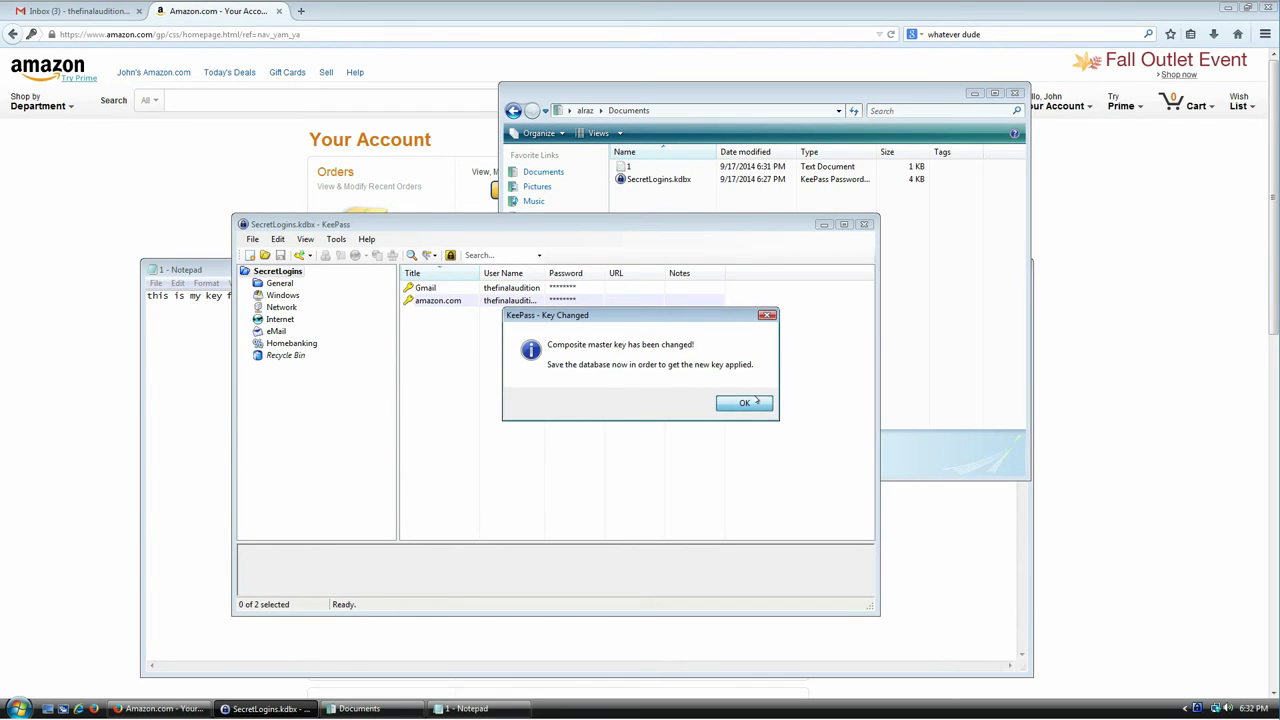
pyautogui.click(757, 400)
pyautogui.click(281, 255)
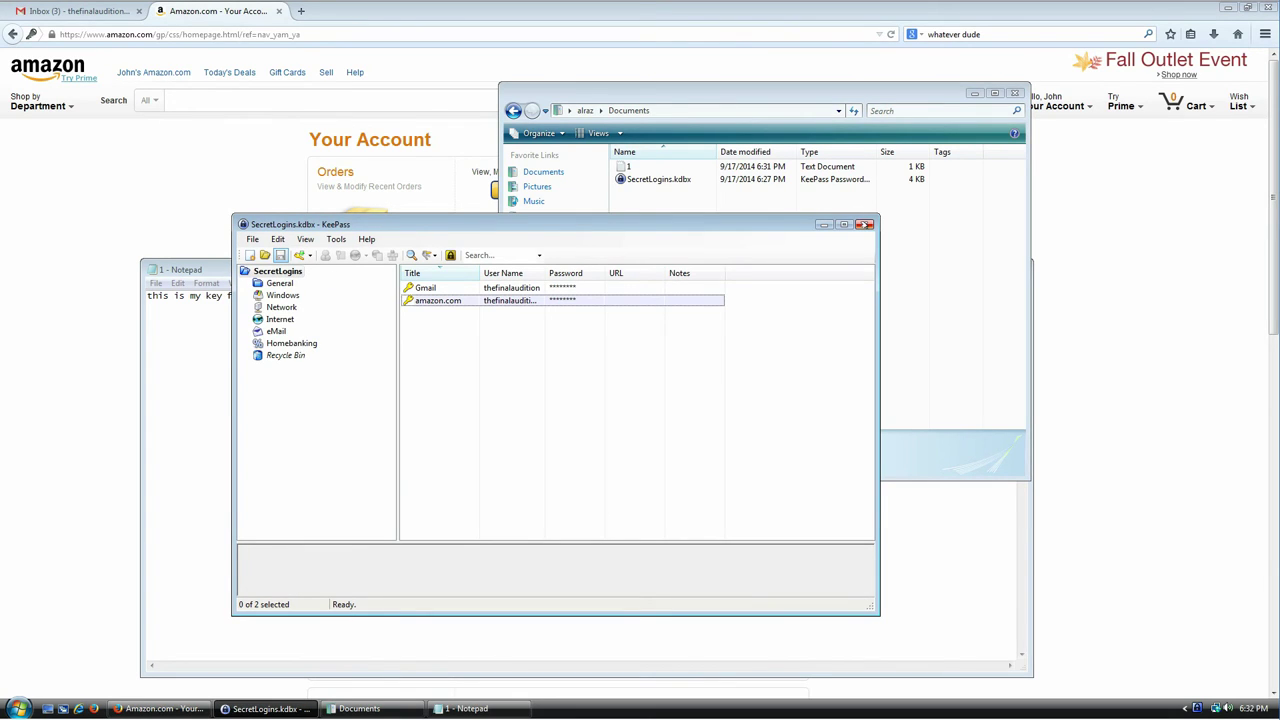
# Close the SecretLogins database and open SecretLogins.kdbx again
pyautogui.click(254, 240)
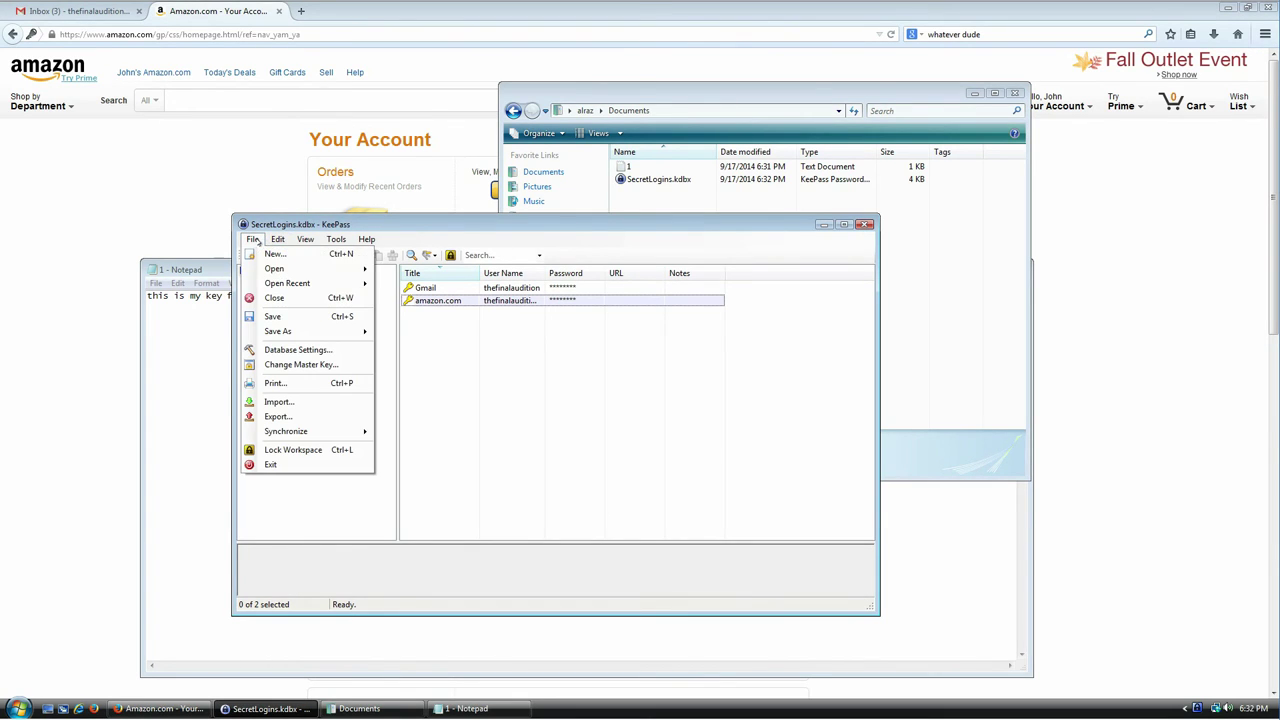
pyautogui.click(273, 299)
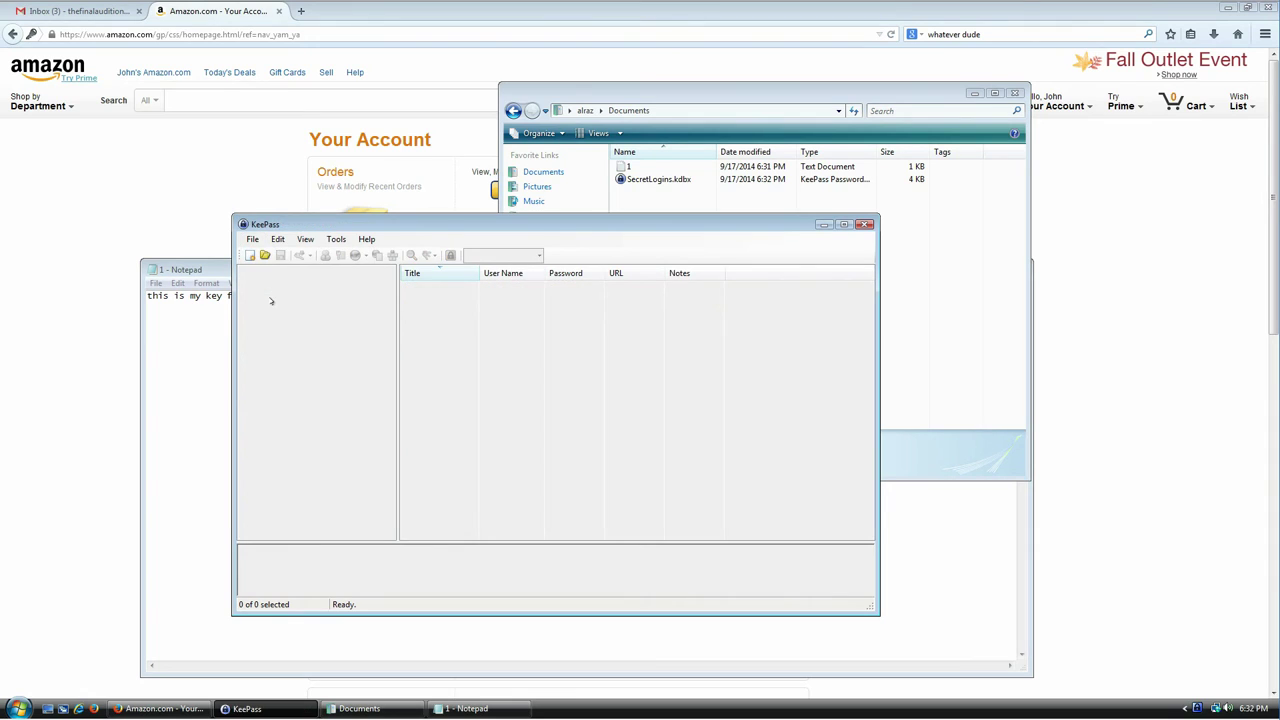
pyautogui.click(265, 256)
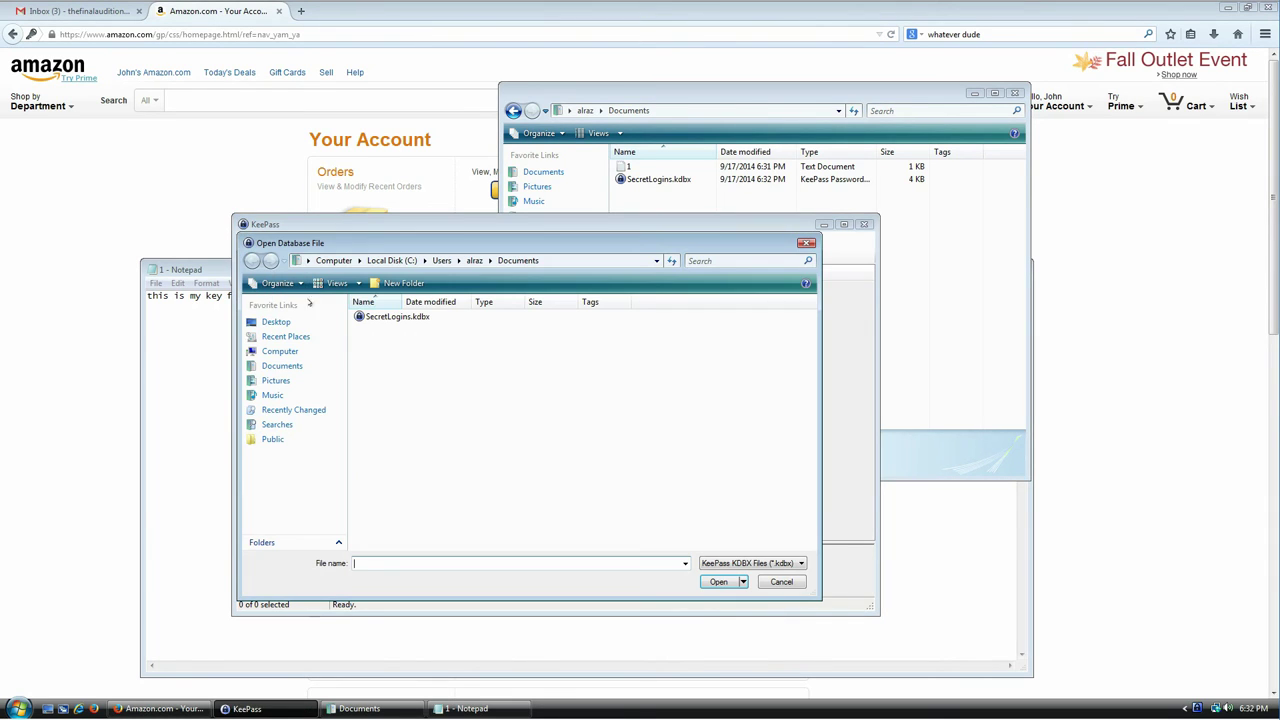
pyautogui.doubleClick(393, 318)
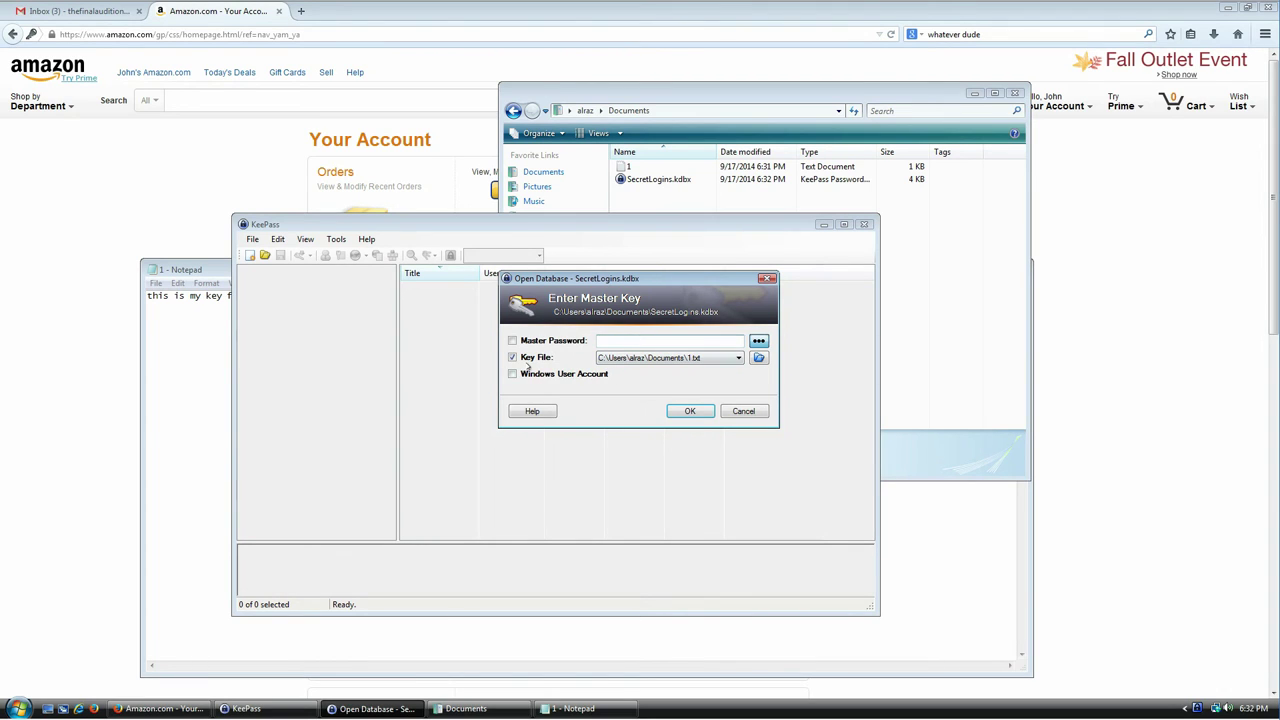
# Unlock it using the 1.txt key file and the 6-character master password
pyautogui.click(695, 357)
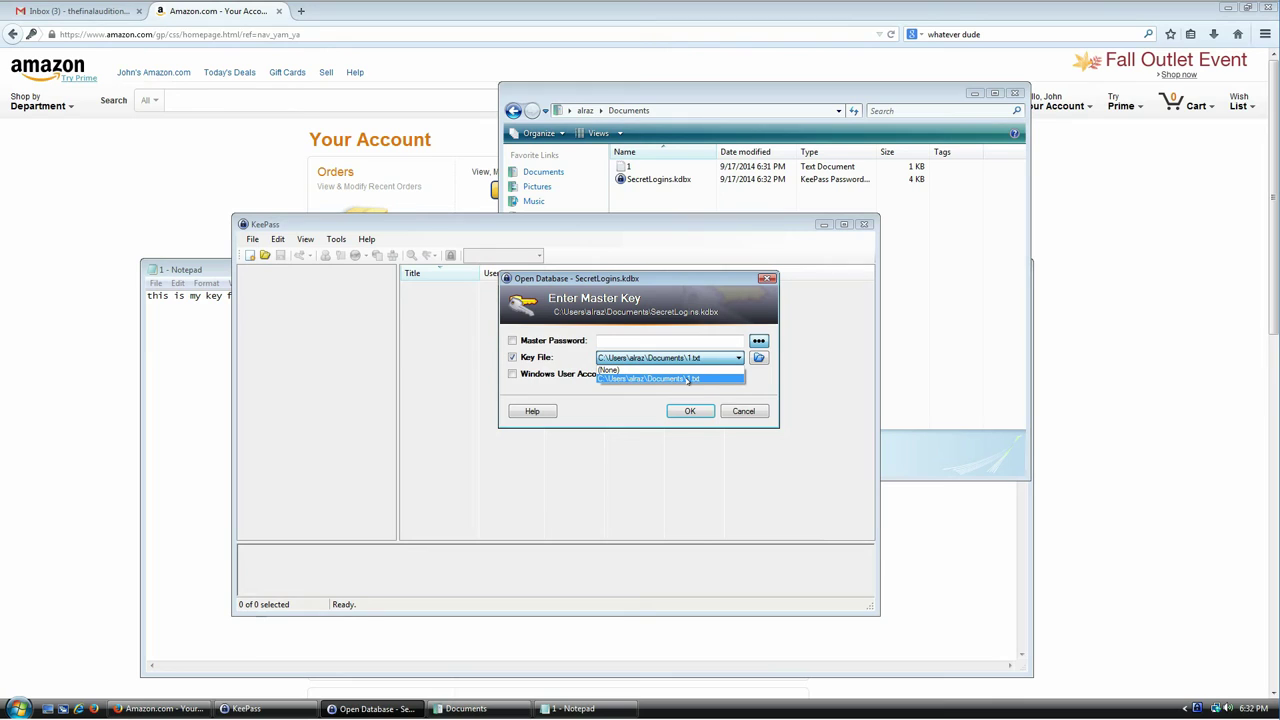
pyautogui.click(702, 379)
pyautogui.click(631, 340)
pyautogui.write('••••••')
pyautogui.click(689, 414)
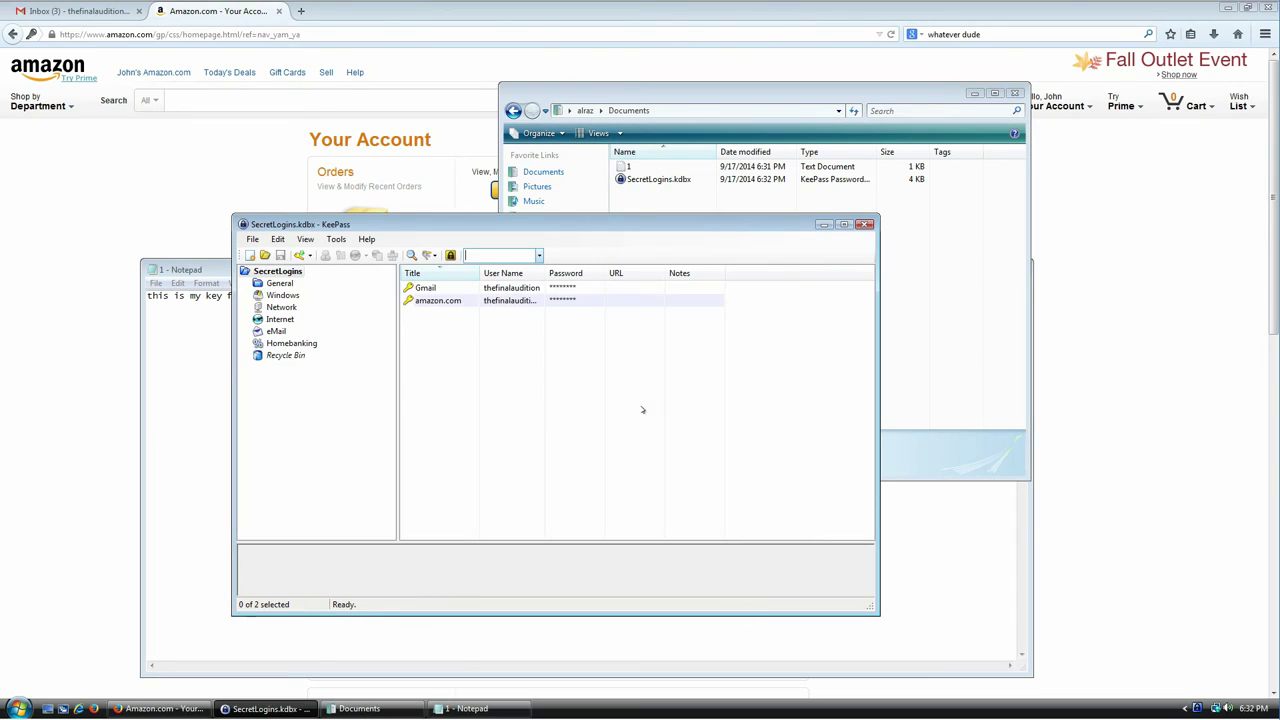
# Close SecretLogins and reopen SecretLogins.kdbx from File > Open
pyautogui.click(252, 239)
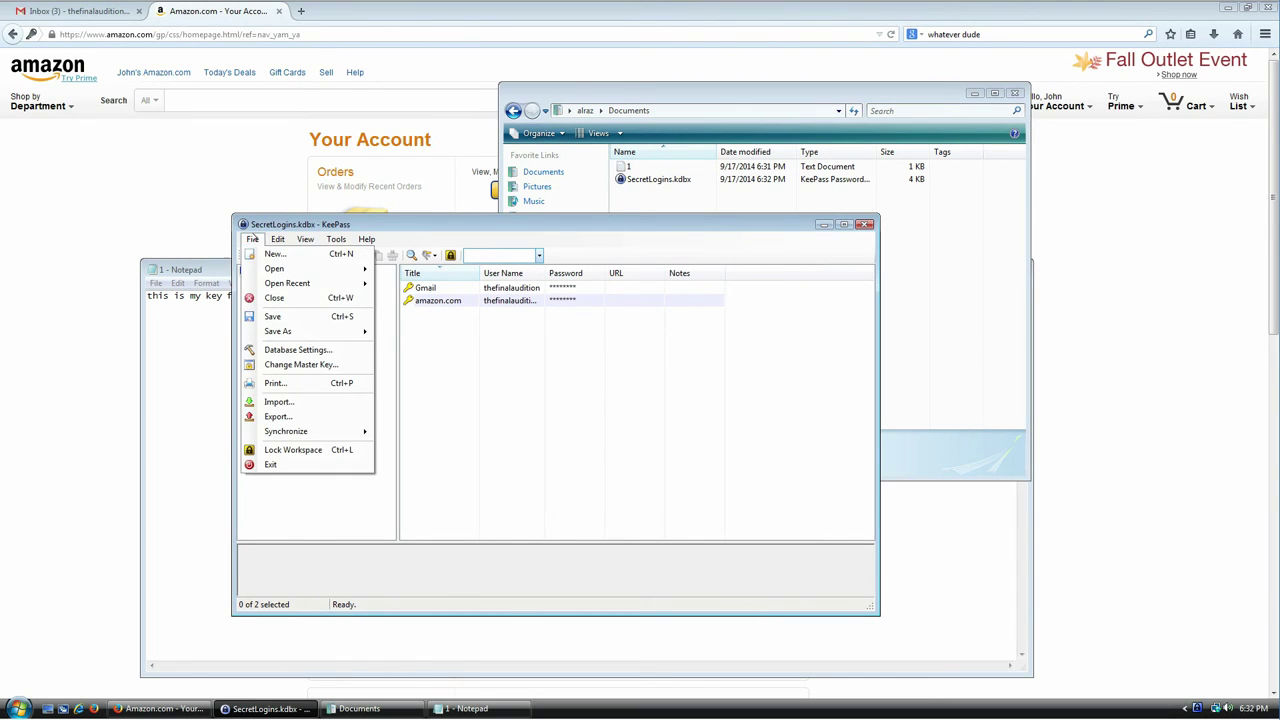
pyautogui.click(257, 298)
pyautogui.click(252, 239)
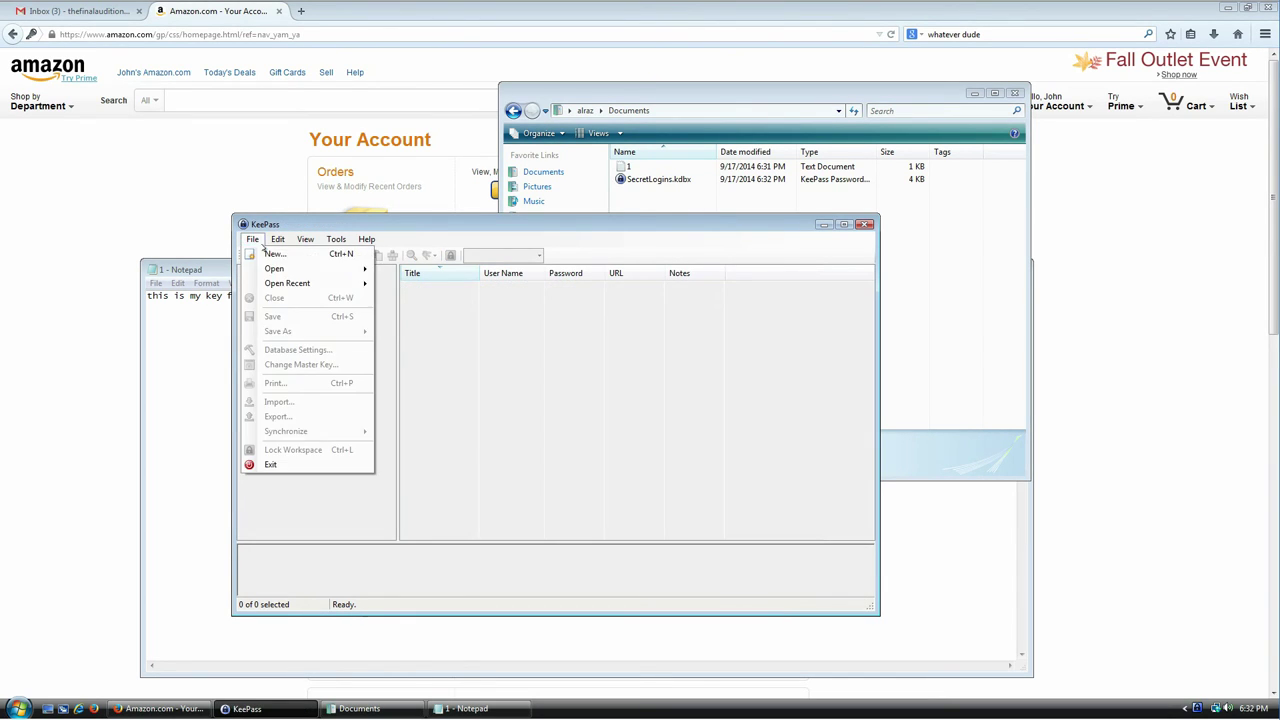
pyautogui.moveTo(275, 274)
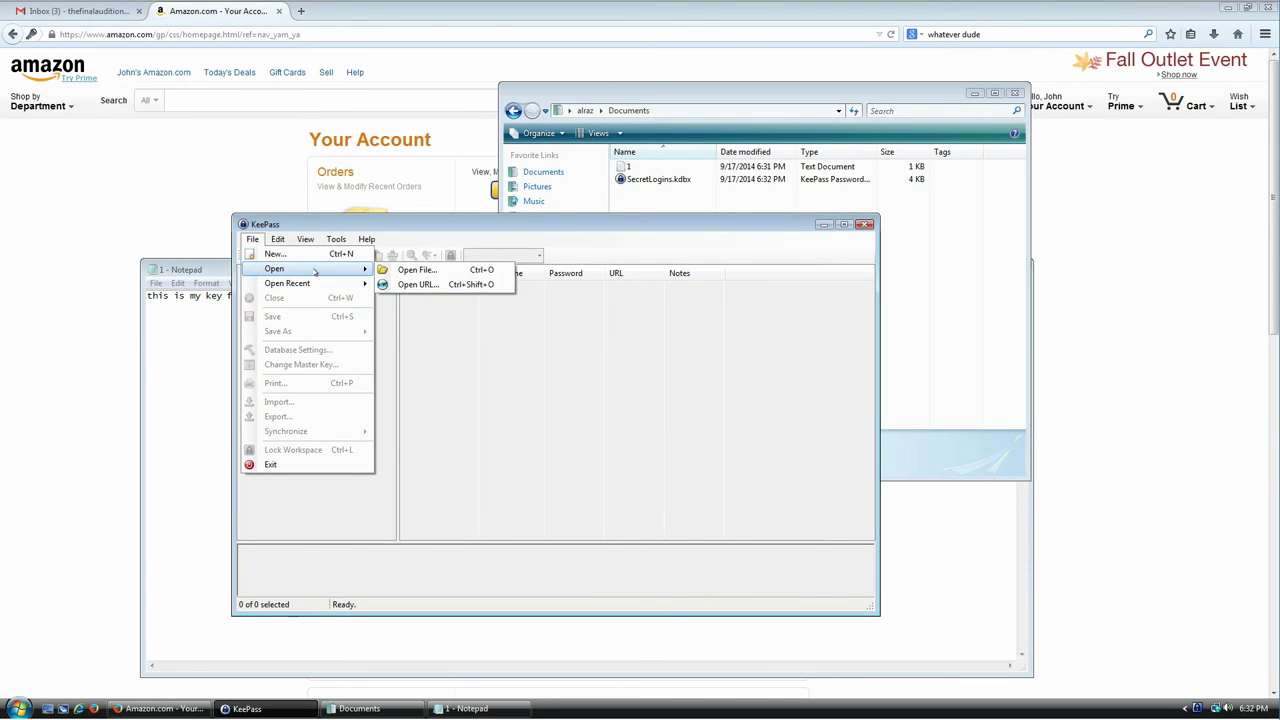
pyautogui.click(411, 279)
pyautogui.doubleClick(394, 317)
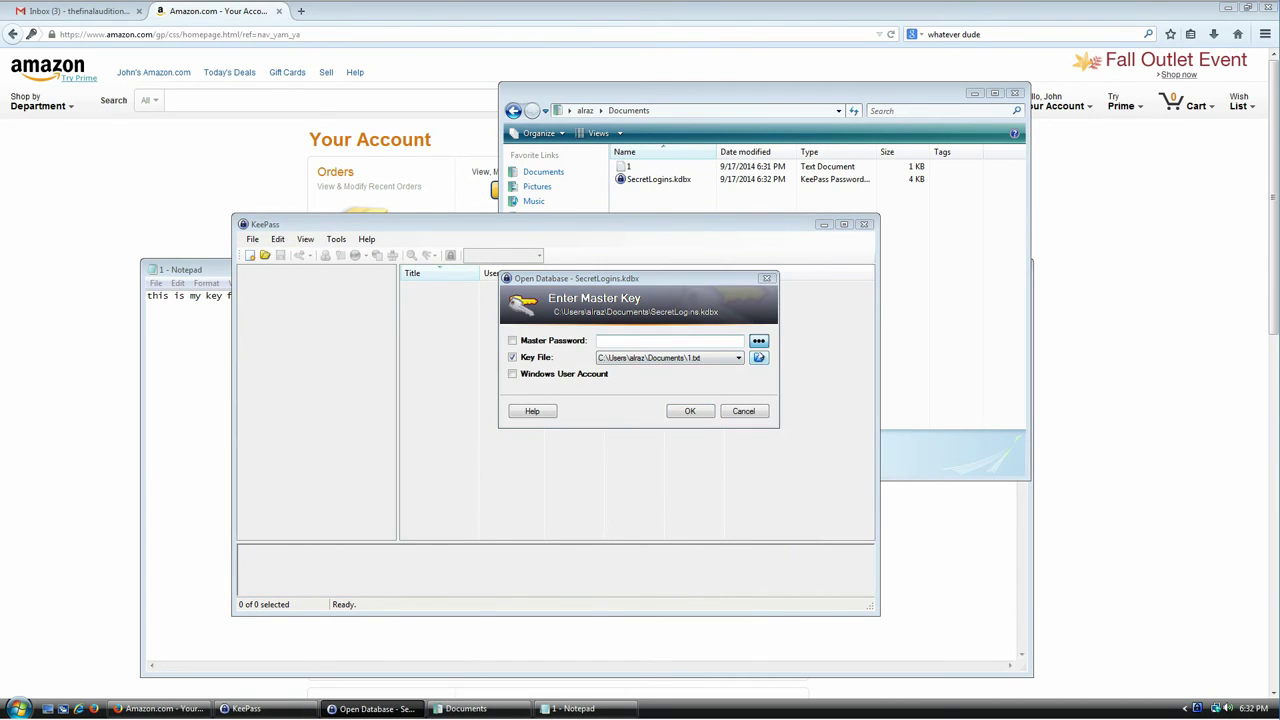
# Try unlocking with Sample Music\Love Comes as key file and dismiss the invalid composite key error
pyautogui.click(758, 357)
pyautogui.click(574, 451)
pyautogui.doubleClick(651, 412)
pyautogui.doubleClick(651, 411)
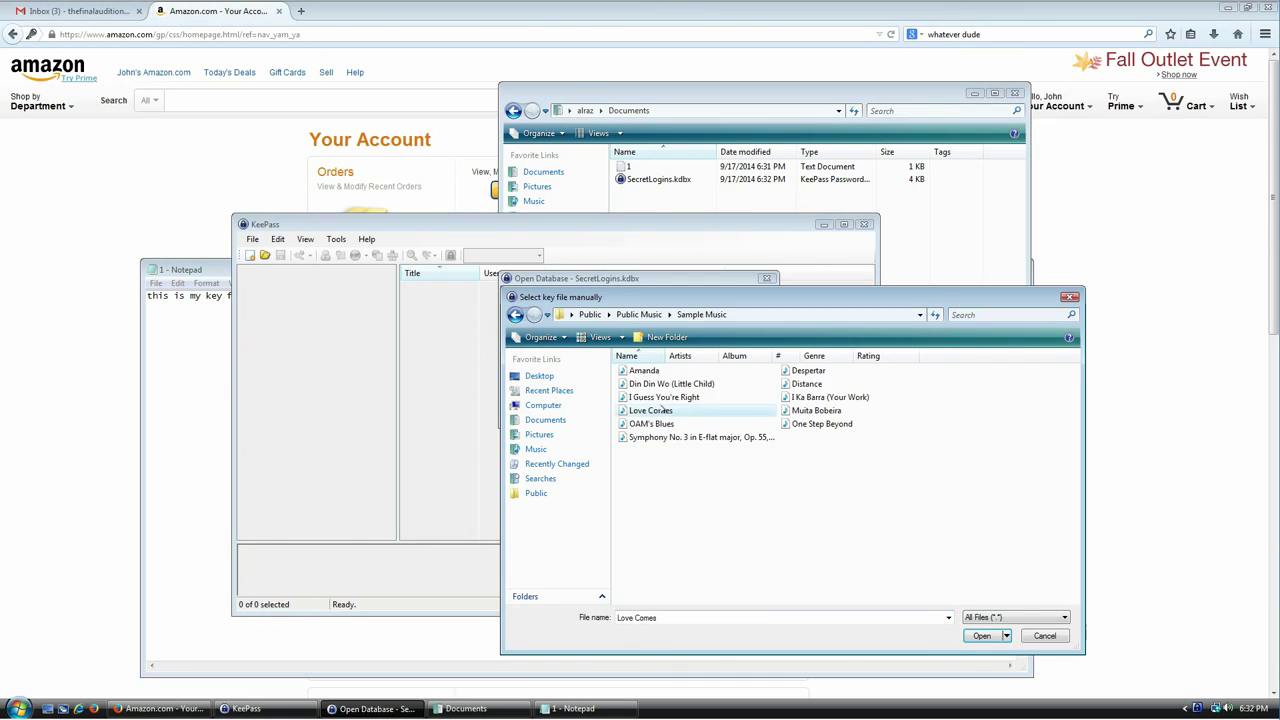
pyautogui.write('******')
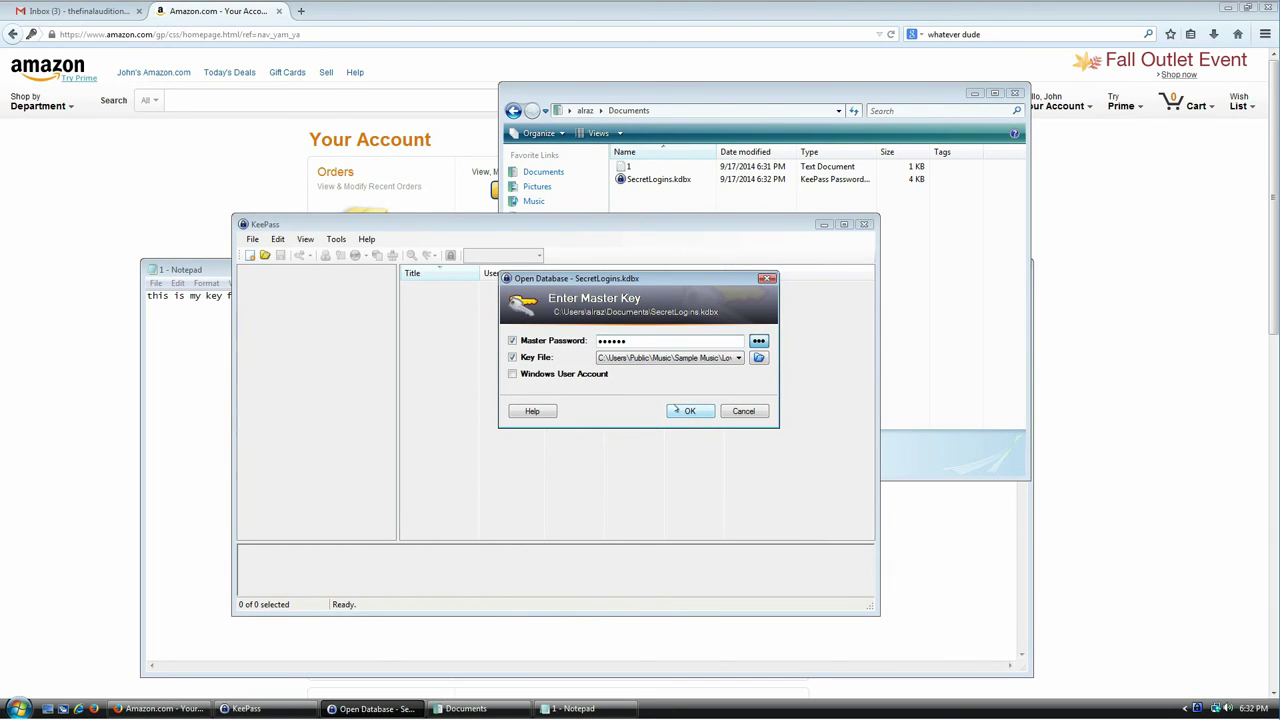
pyautogui.click(677, 410)
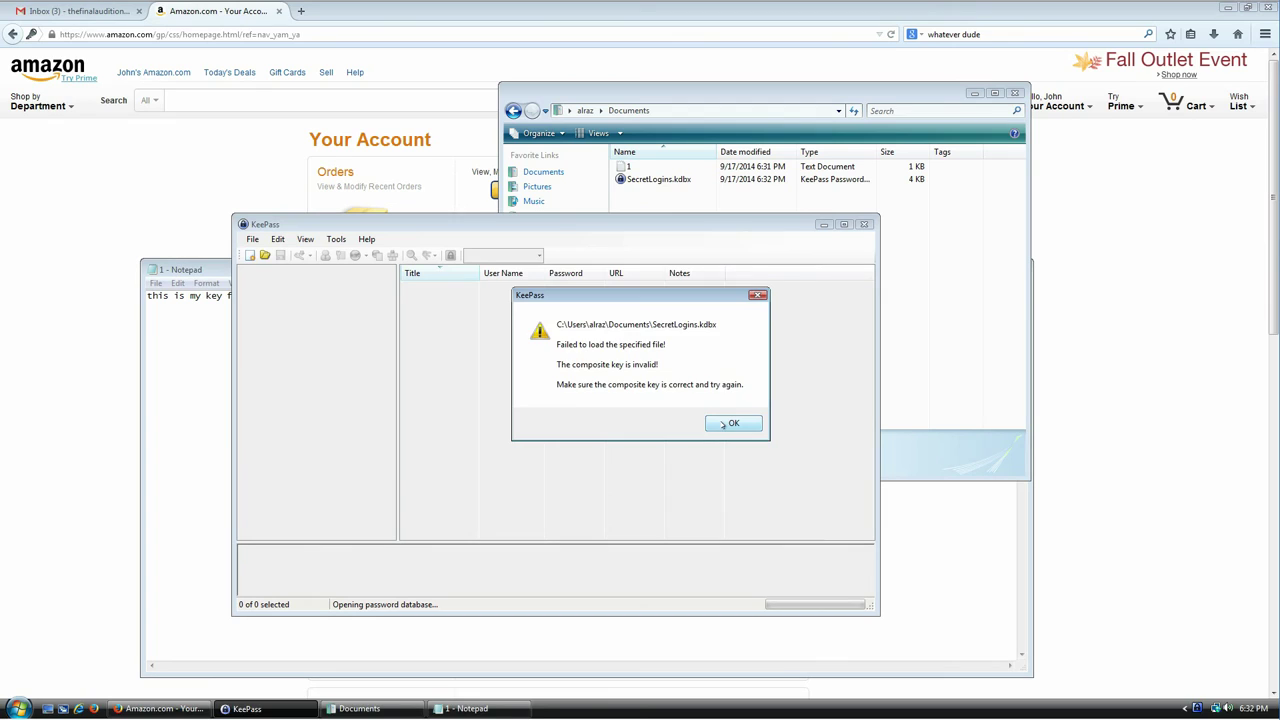
pyautogui.click(731, 423)
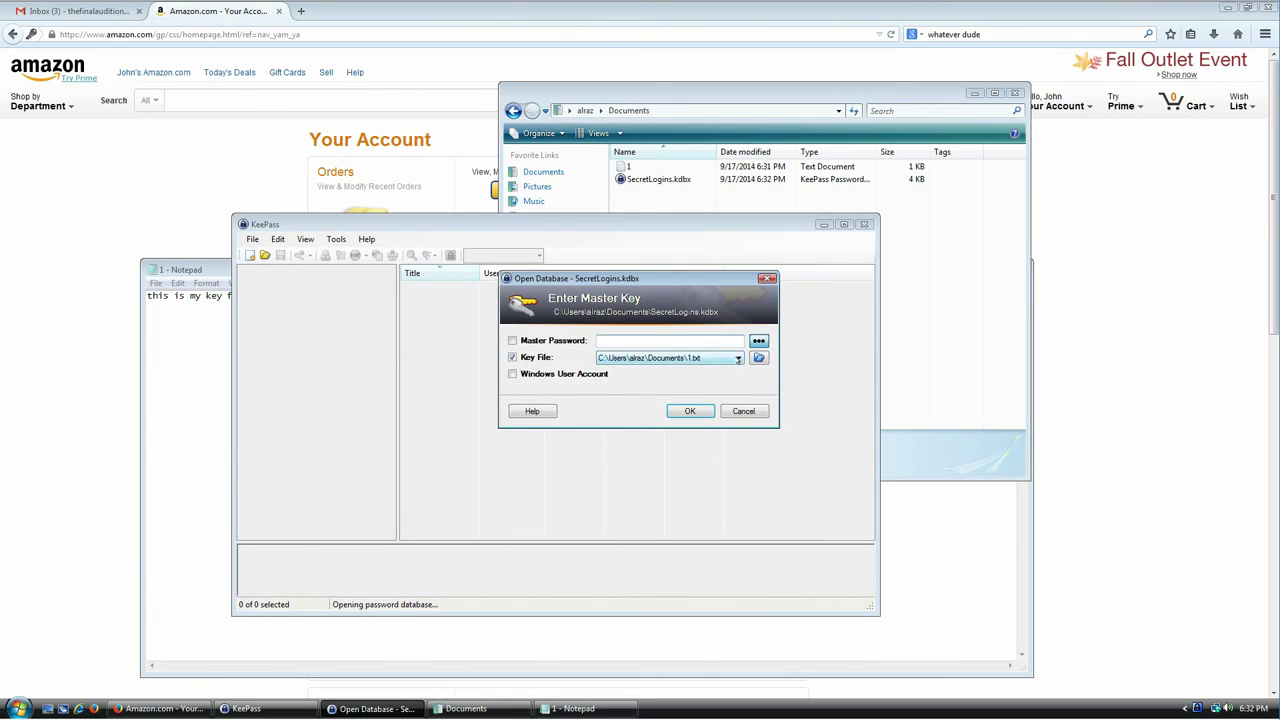
# Reselect 1.txt as the key file and bring its Notepad text forward
pyautogui.click(738, 358)
pyautogui.click(700, 378)
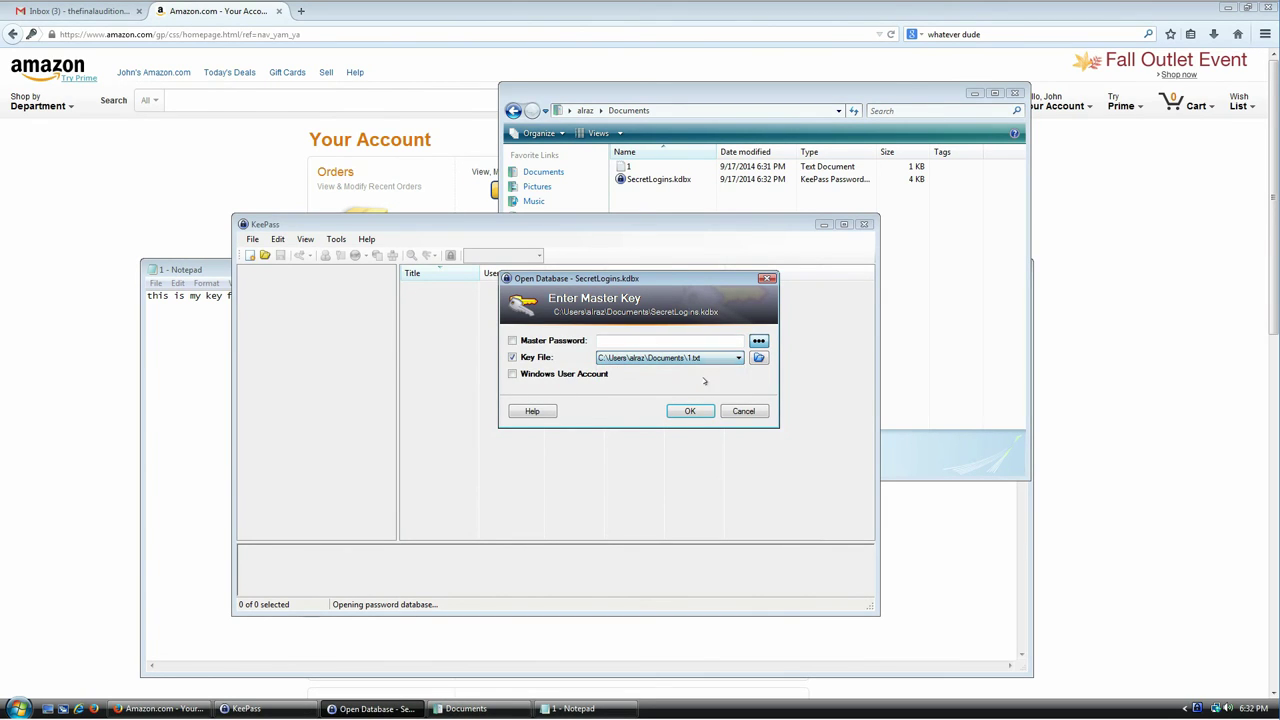
pyautogui.click(217, 349)
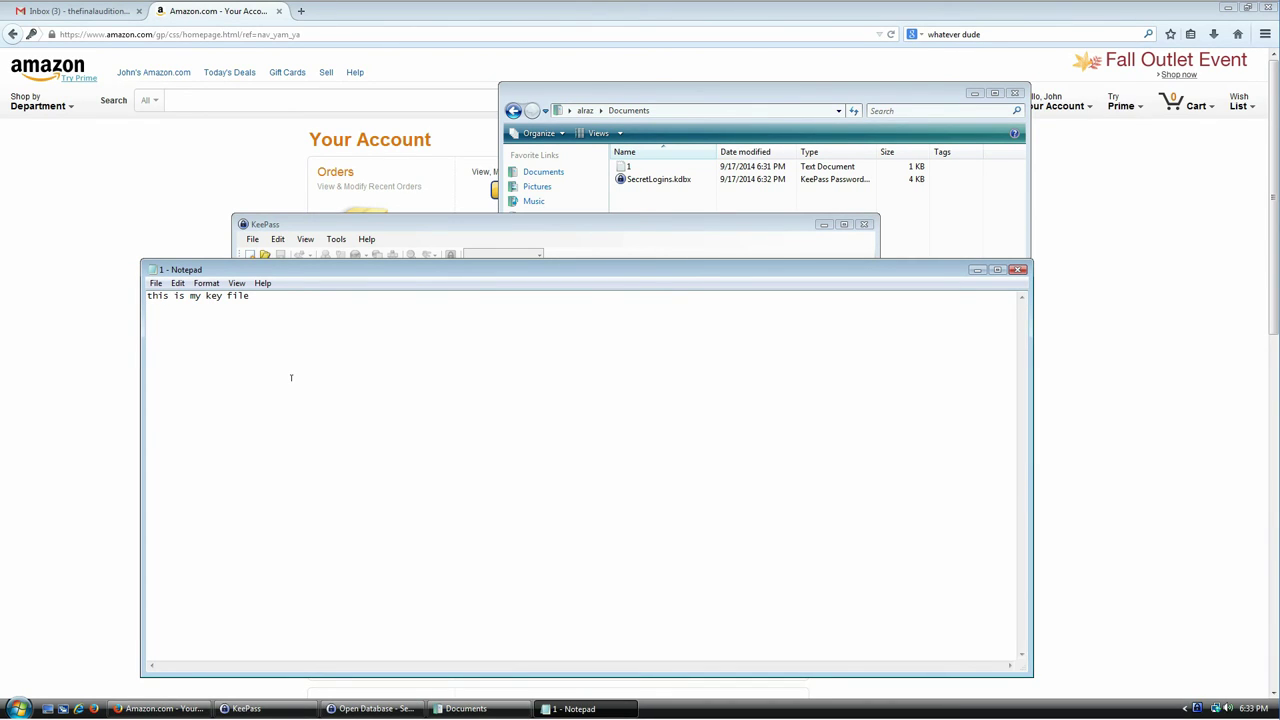
# Change 'is' to 'Is' in 1.txt and save the file
pyautogui.press('Delete')
pyautogui.write('I')
pyautogui.click(156, 283)
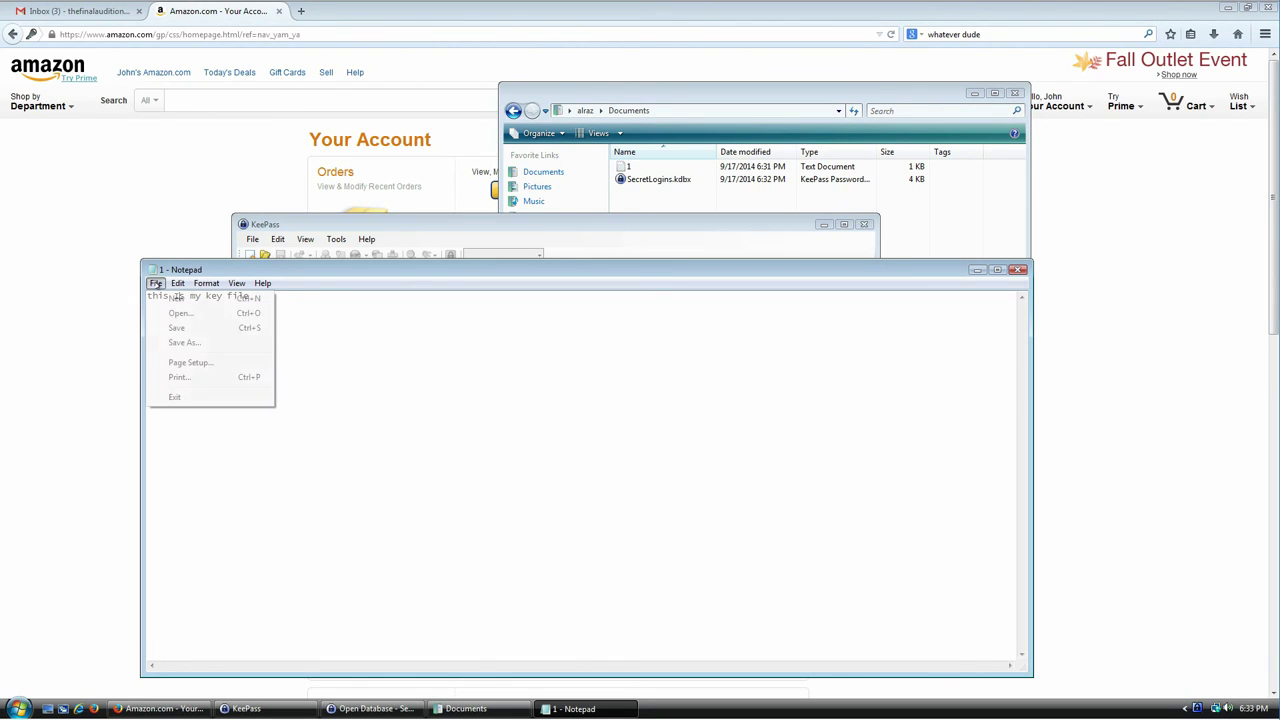
pyautogui.click(174, 328)
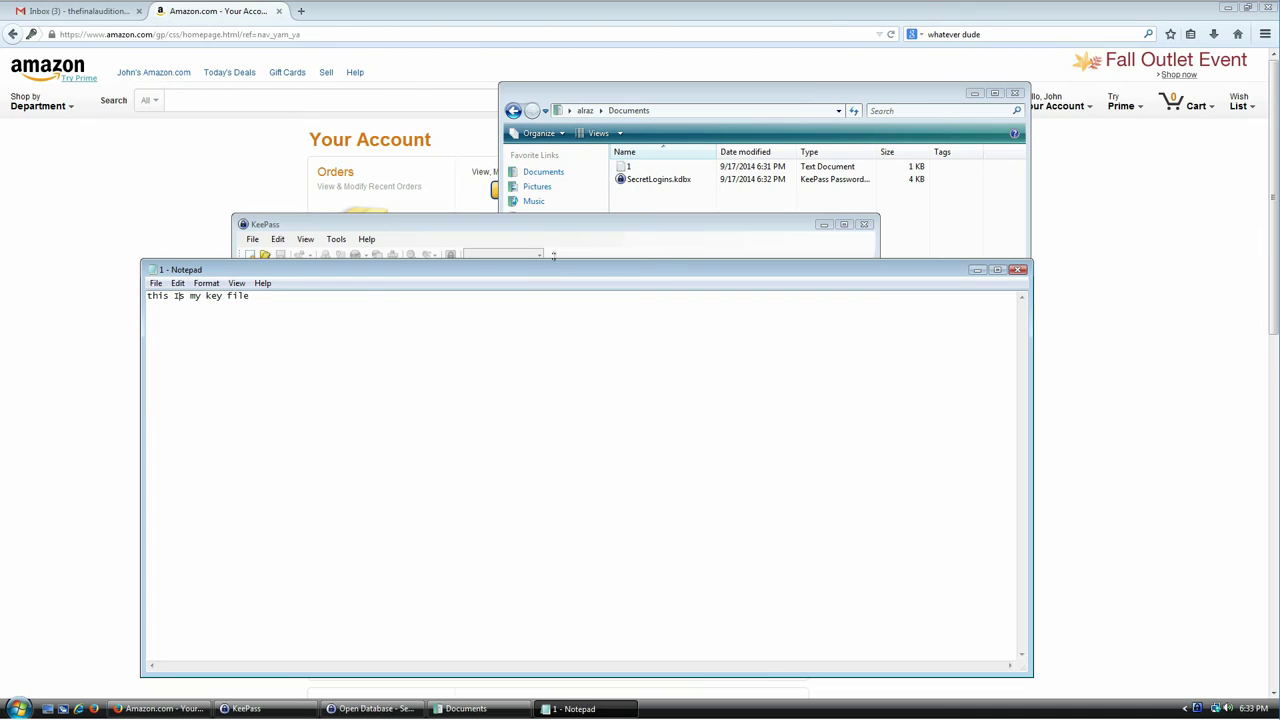
# Try unlocking SecretLogins with the edited key file and dismiss the invalid composite key error
pyautogui.click(578, 234)
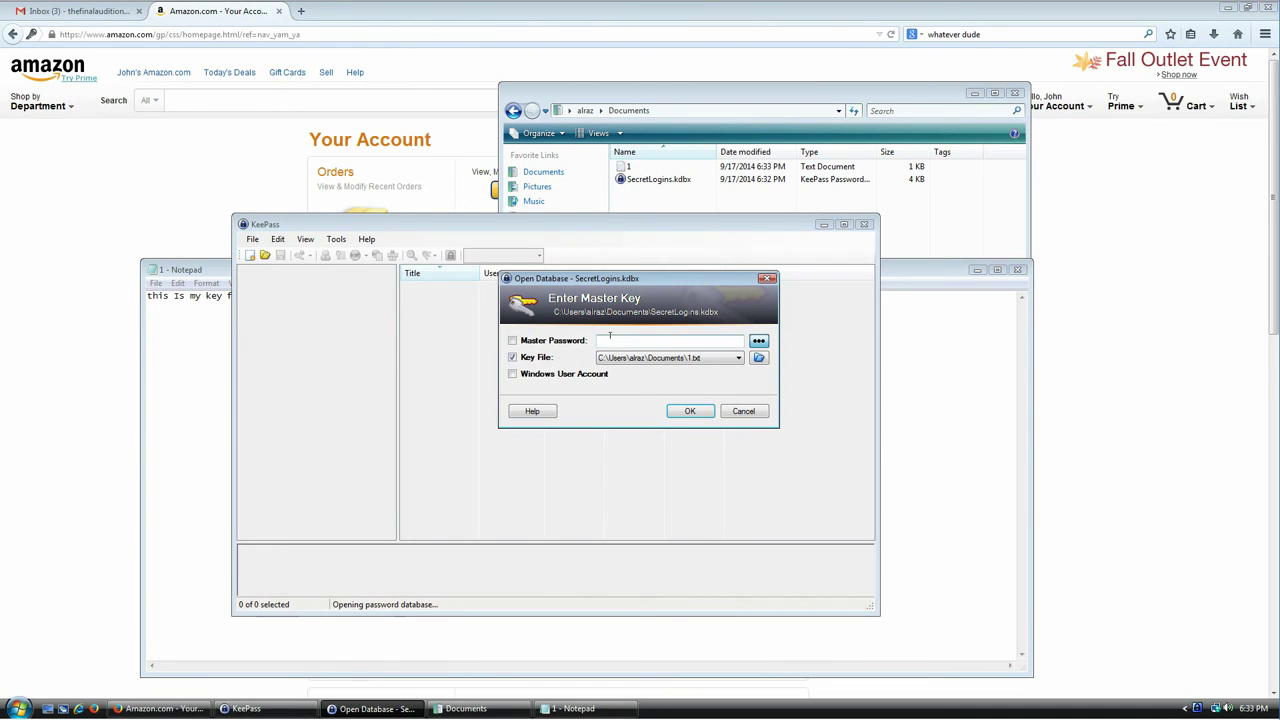
pyautogui.write('******')
pyautogui.click(689, 412)
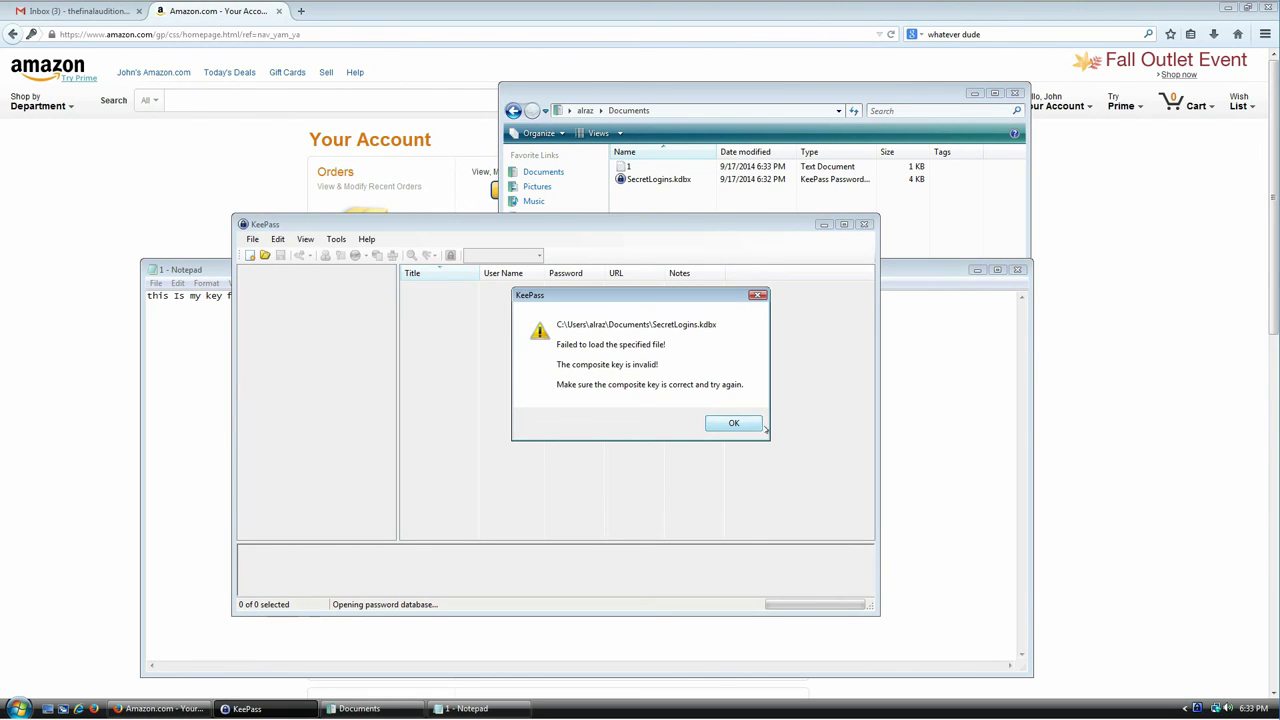
pyautogui.click(745, 424)
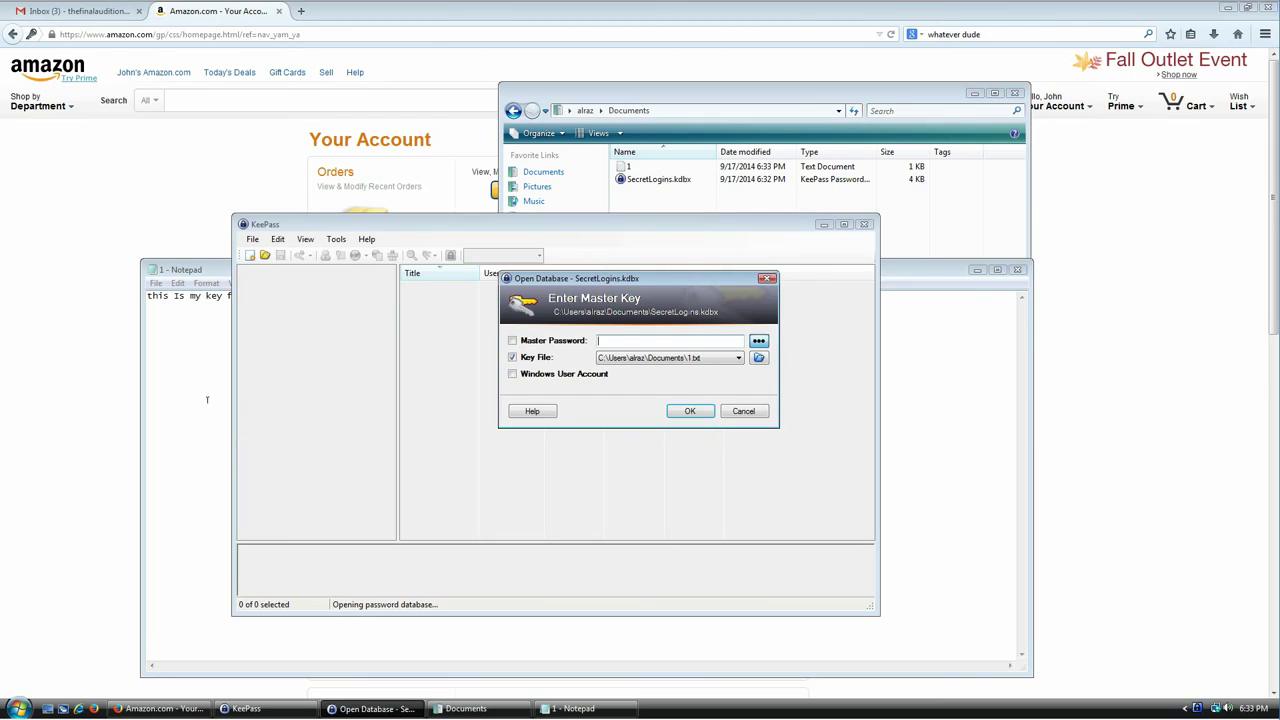
# Select the capital I in Notepad, then return to the Enter Master Key prompt
pyautogui.click(204, 391)
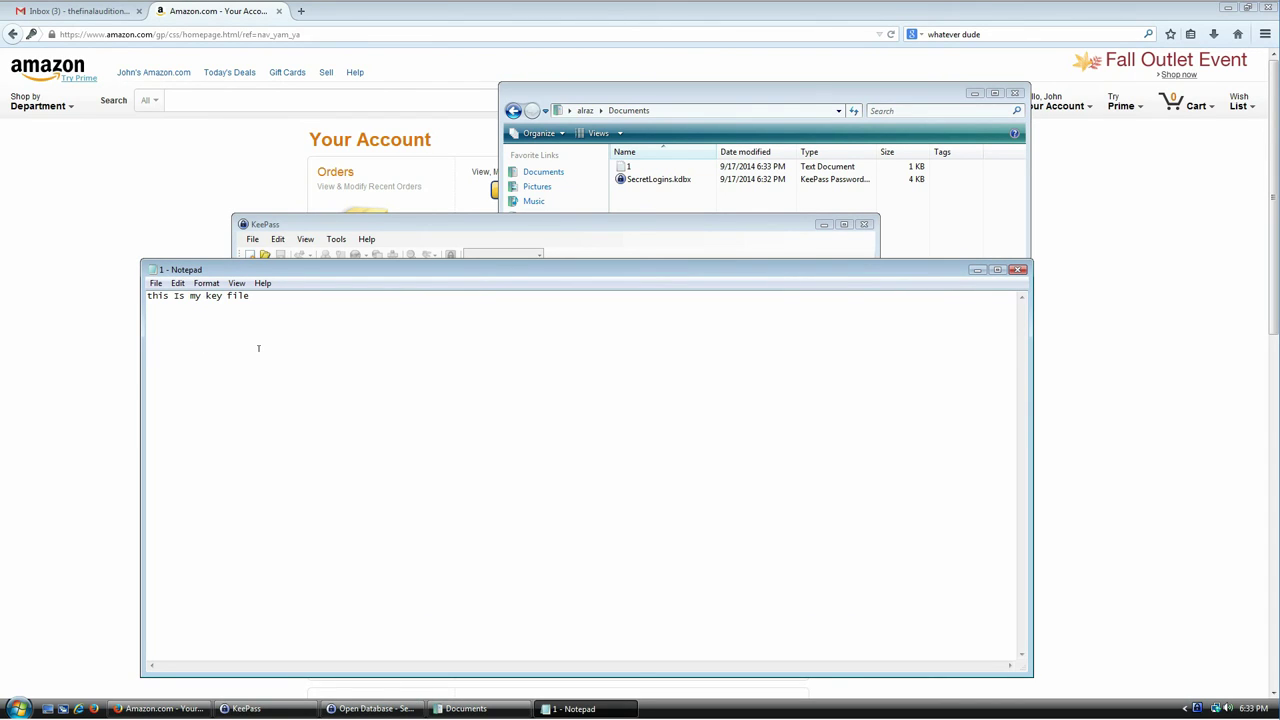
pyautogui.press('Left')
pyautogui.press('Left')
pyautogui.press('Left')
pyautogui.press('Left')
pyautogui.press('Left')
pyautogui.hotkey('shift', 'Left')
pyautogui.click(494, 246)
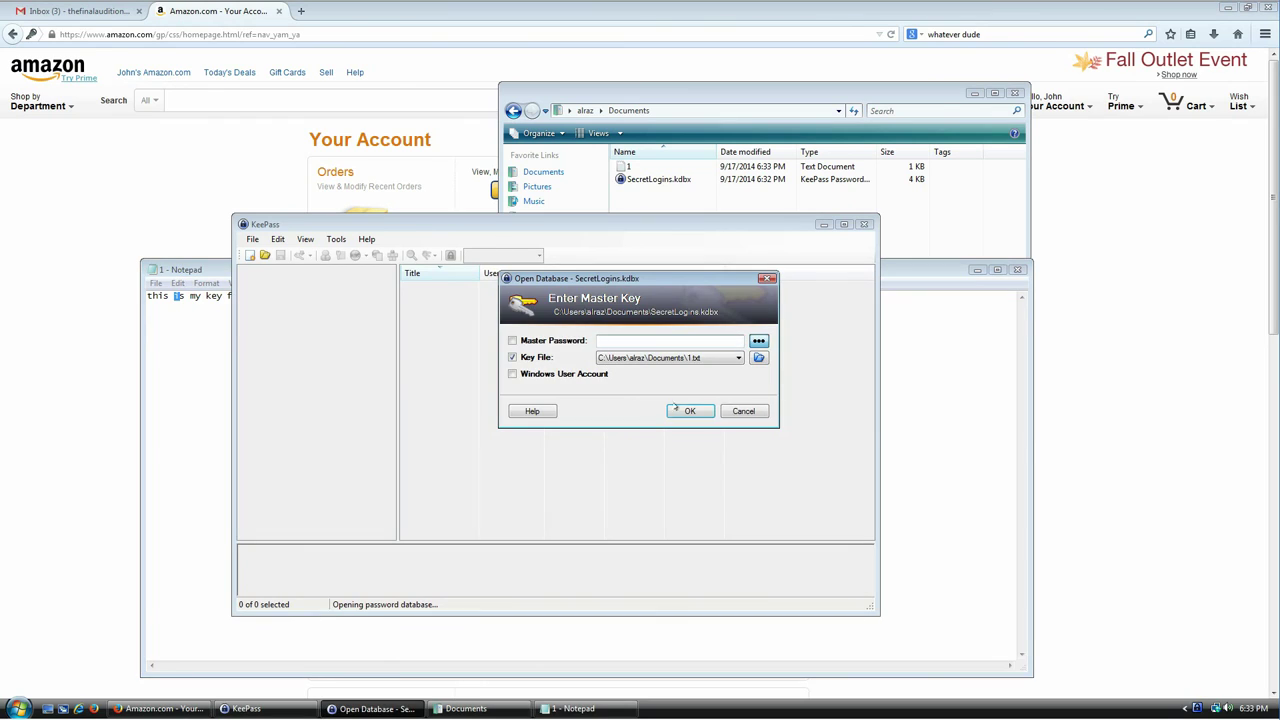